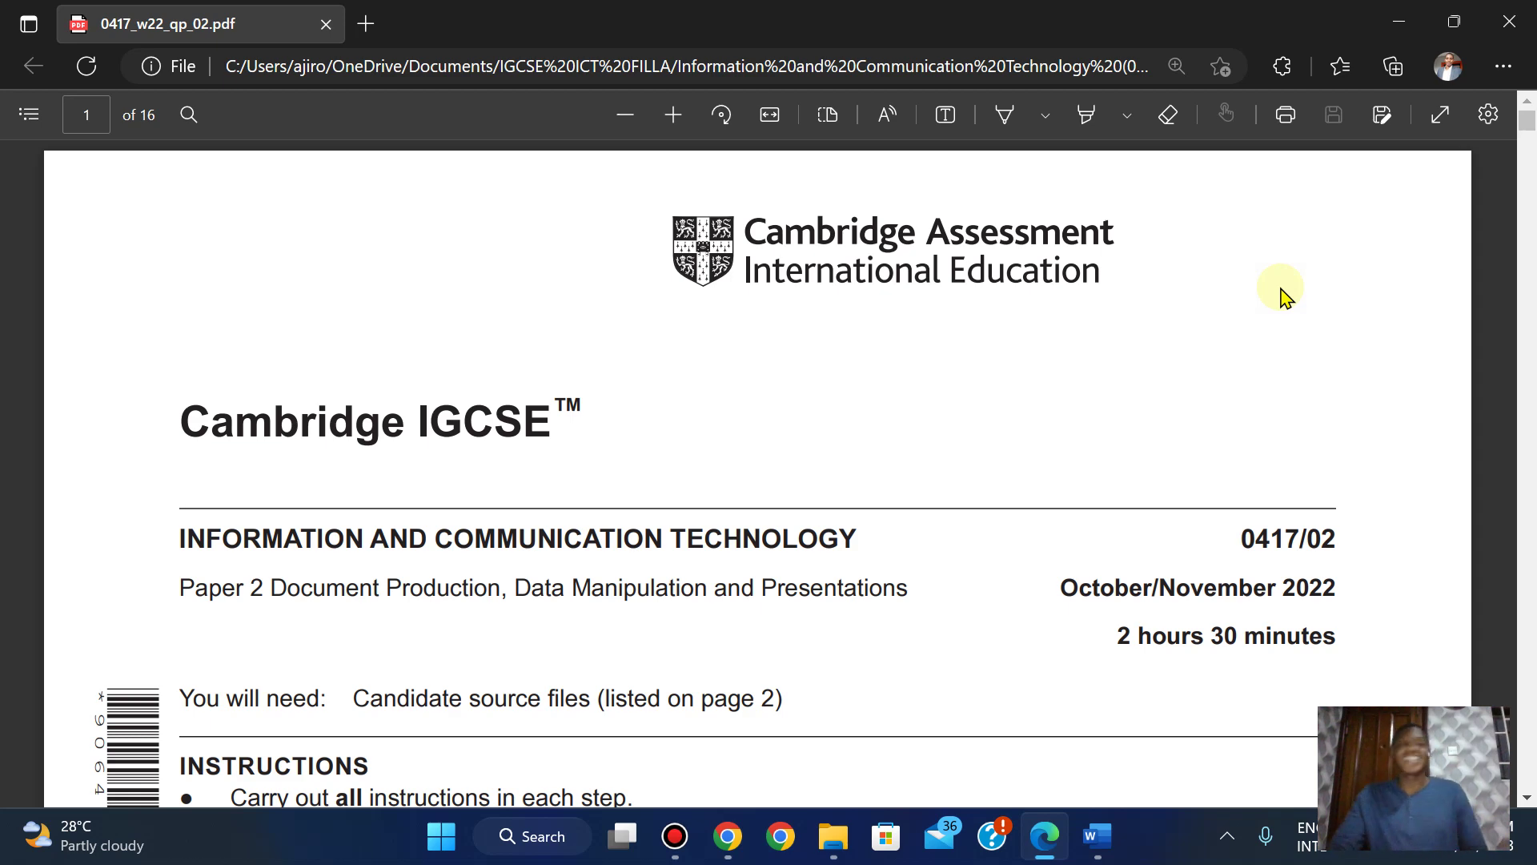
scroll(1280, 295, down, 3)
scroll(1281, 296, down, 5)
scroll(1281, 296, down, 3)
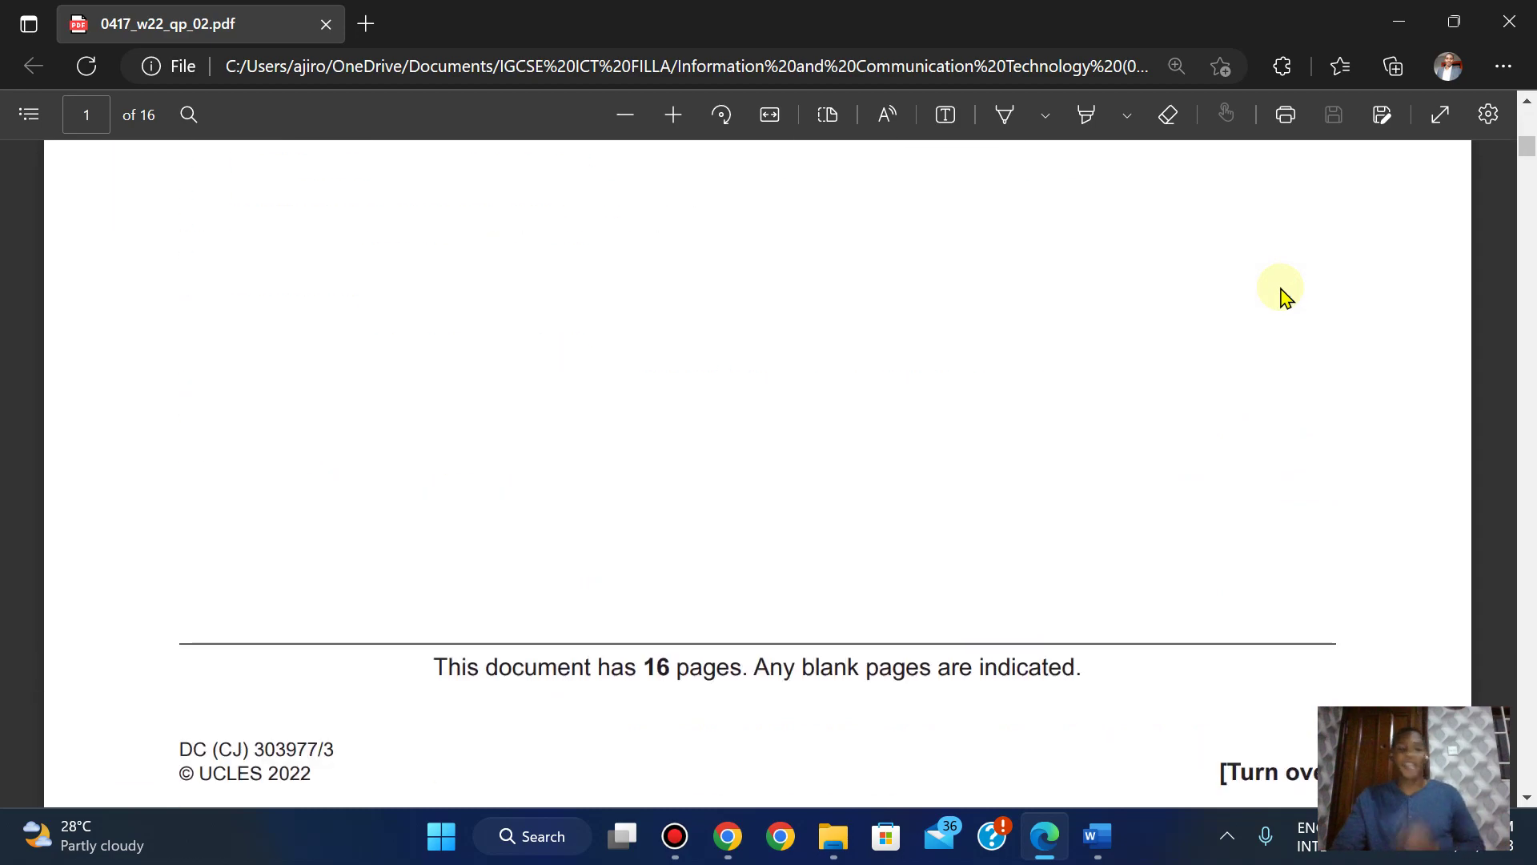
scroll(1280, 295, down, 1)
scroll(1280, 295, down, 5)
scroll(1280, 295, down, 4)
scroll(1280, 296, down, 1)
scroll(1280, 296, down, 1)
scroll(1280, 296, down, 3)
scroll(1281, 295, down, 5)
scroll(1280, 295, down, 5)
scroll(1281, 295, down, 5)
scroll(1281, 295, down, 5)
scroll(1281, 297, down, 5)
scroll(1280, 296, down, 5)
scroll(1281, 296, down, 5)
scroll(1280, 296, down, 5)
scroll(1280, 296, down, 5)
scroll(1281, 295, down, 5)
scroll(1281, 295, down, 5)
scroll(1280, 296, down, 5)
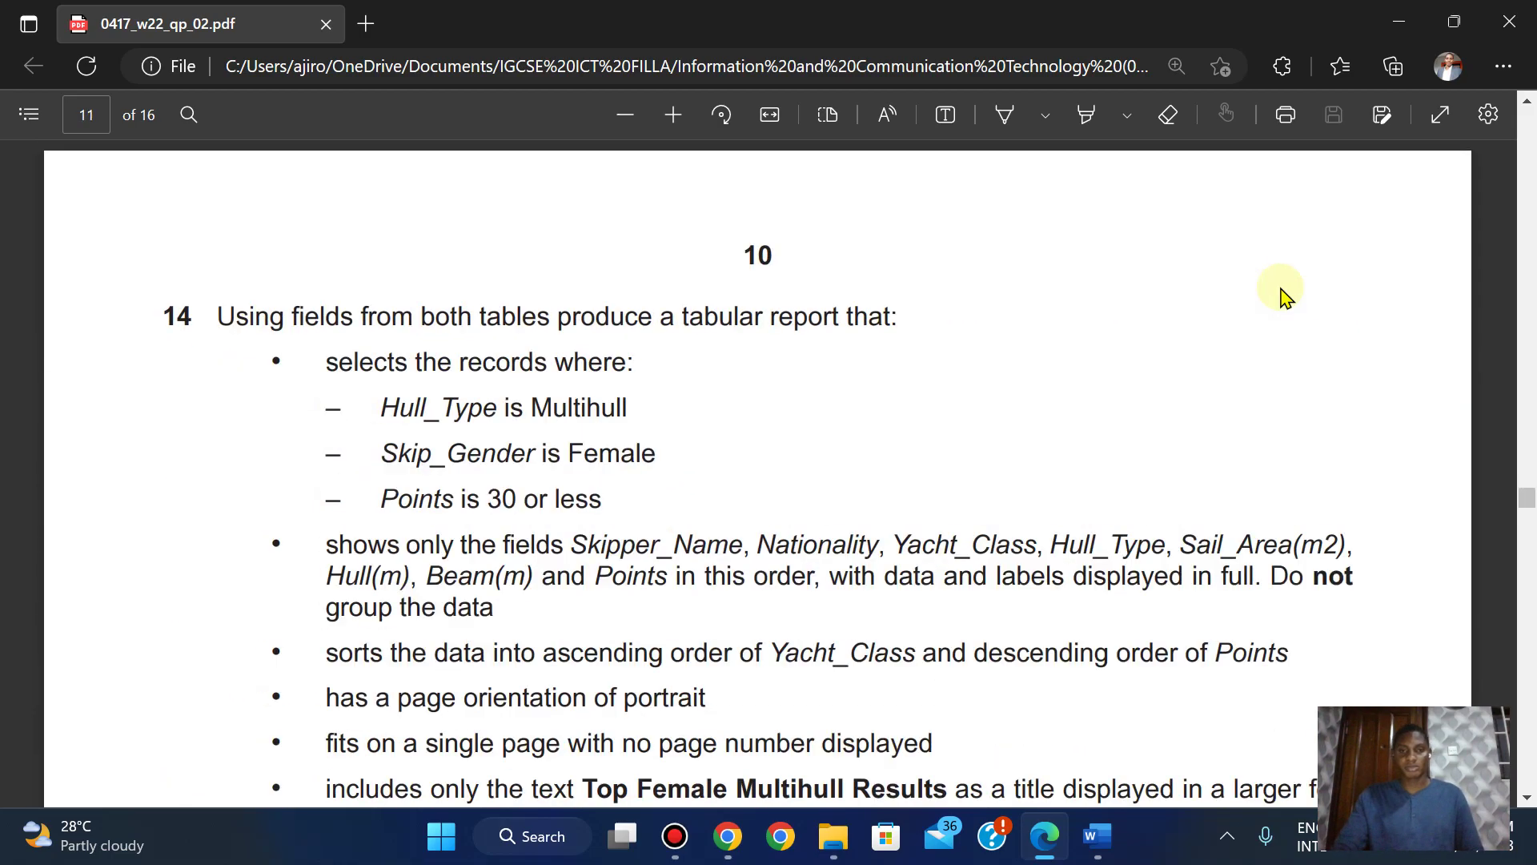
scroll(1280, 295, down, 5)
scroll(1280, 295, down, 1)
scroll(1281, 296, down, 1)
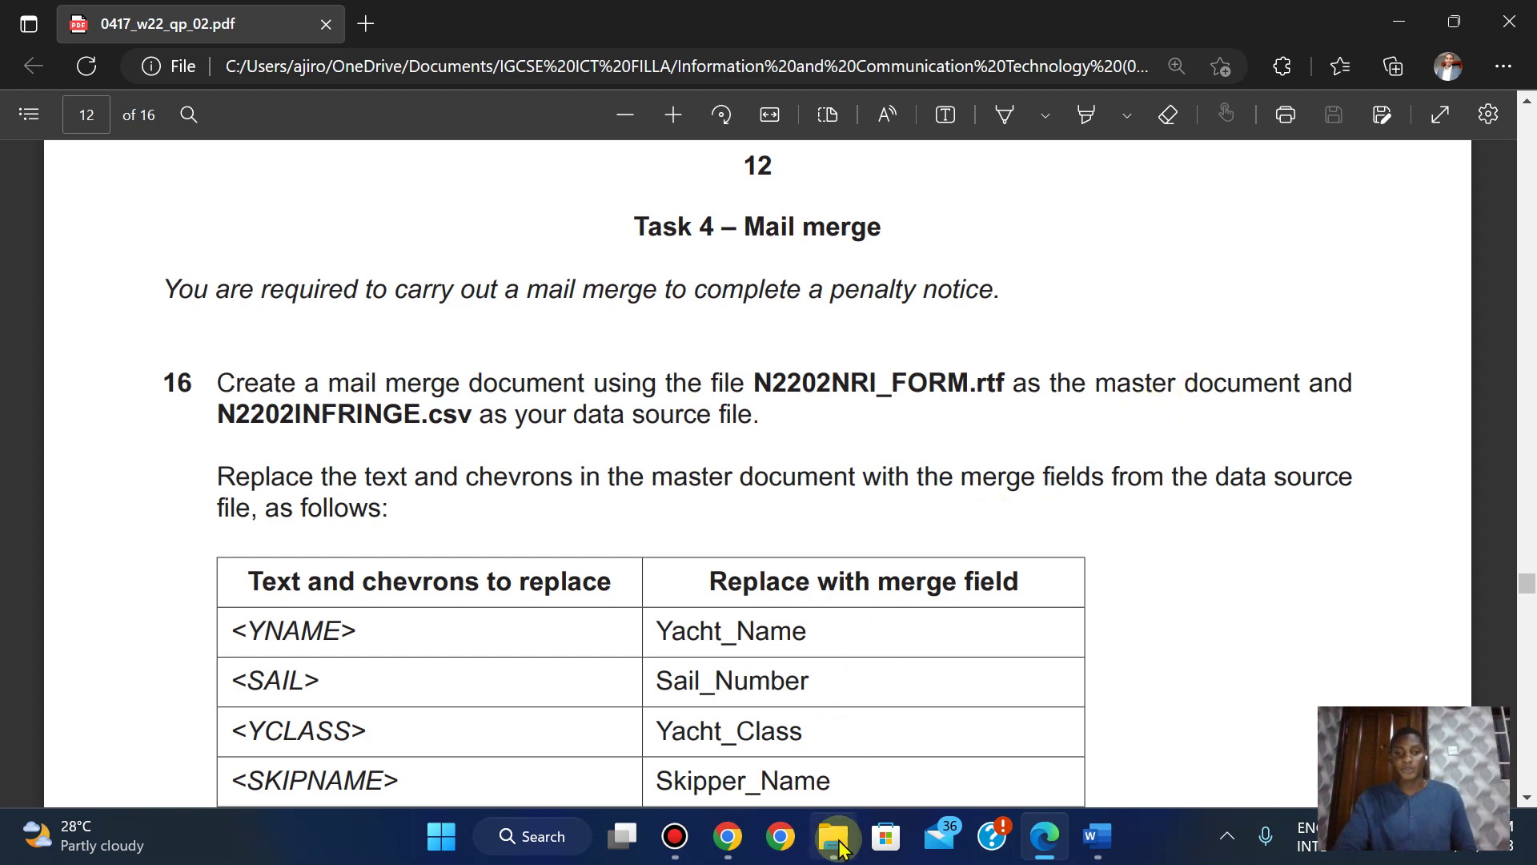
mouse_move(834, 837)
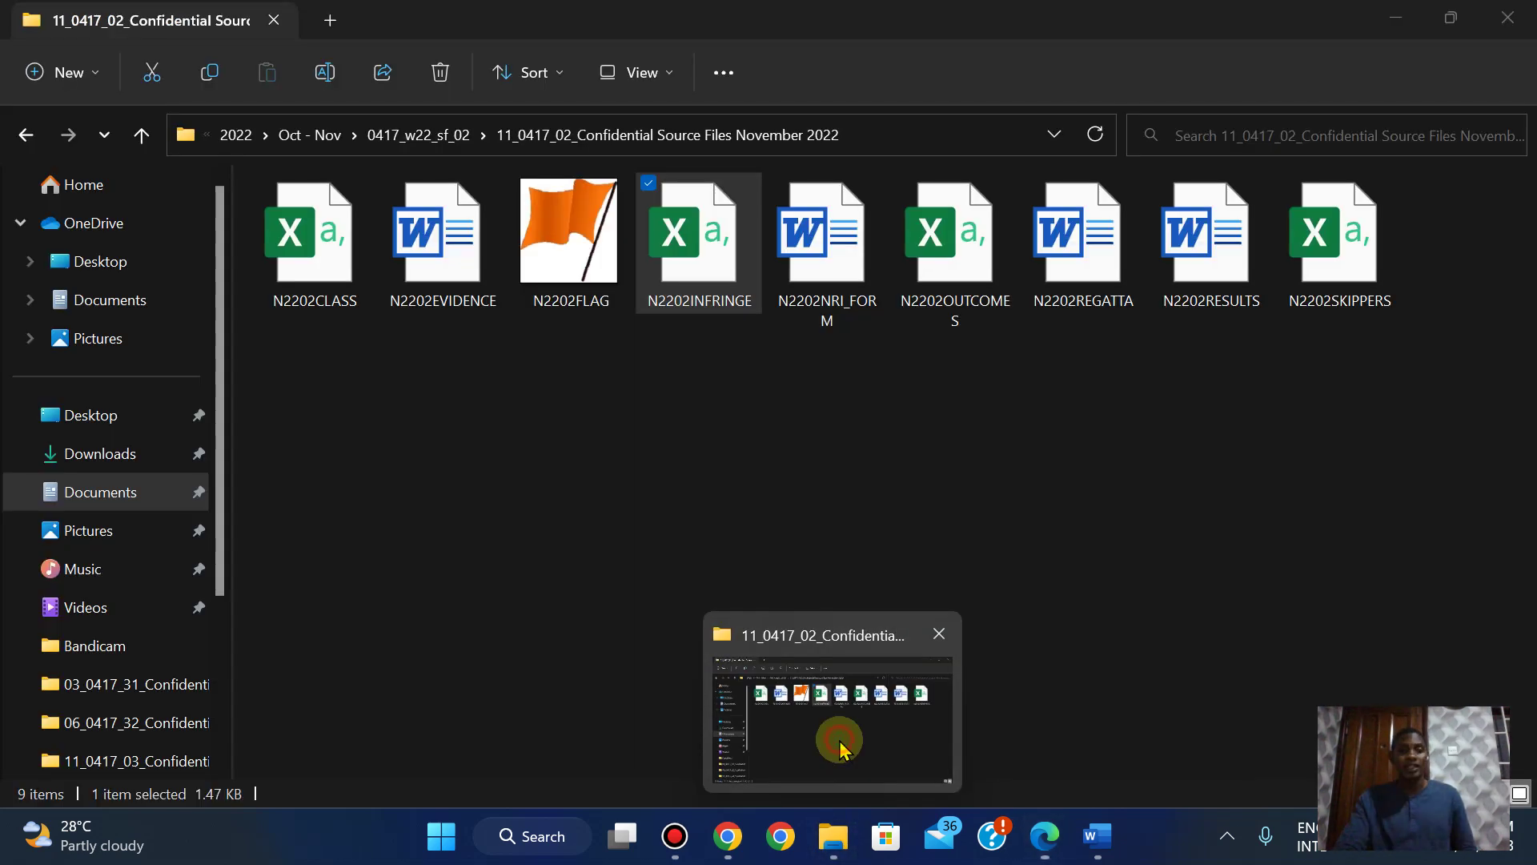
Open N2202NRI_FORM from the source-files folder in Word, then return to that folder
click(836, 740)
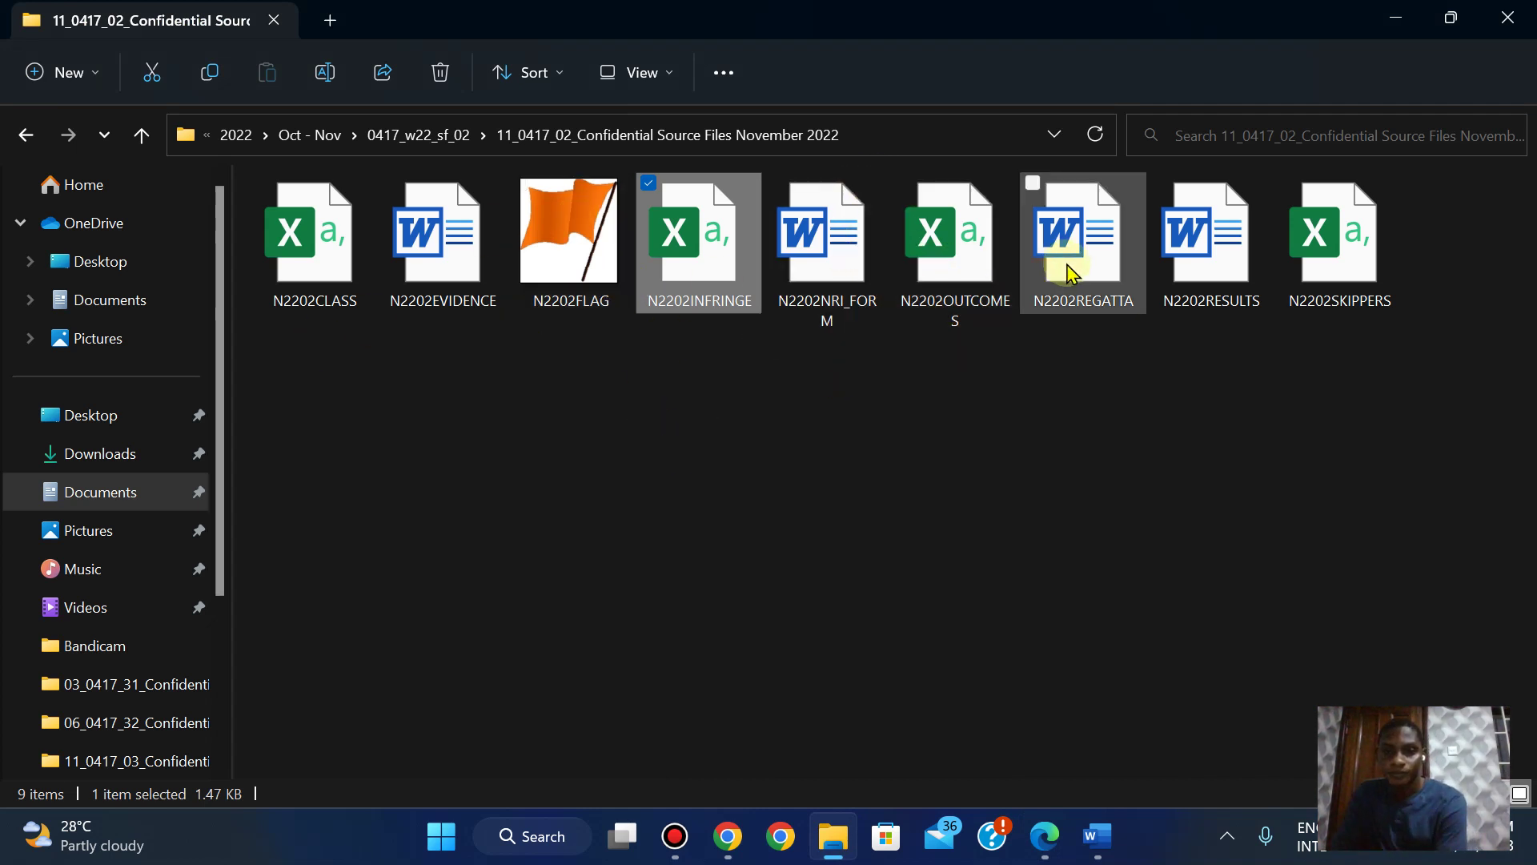
double_click(823, 294)
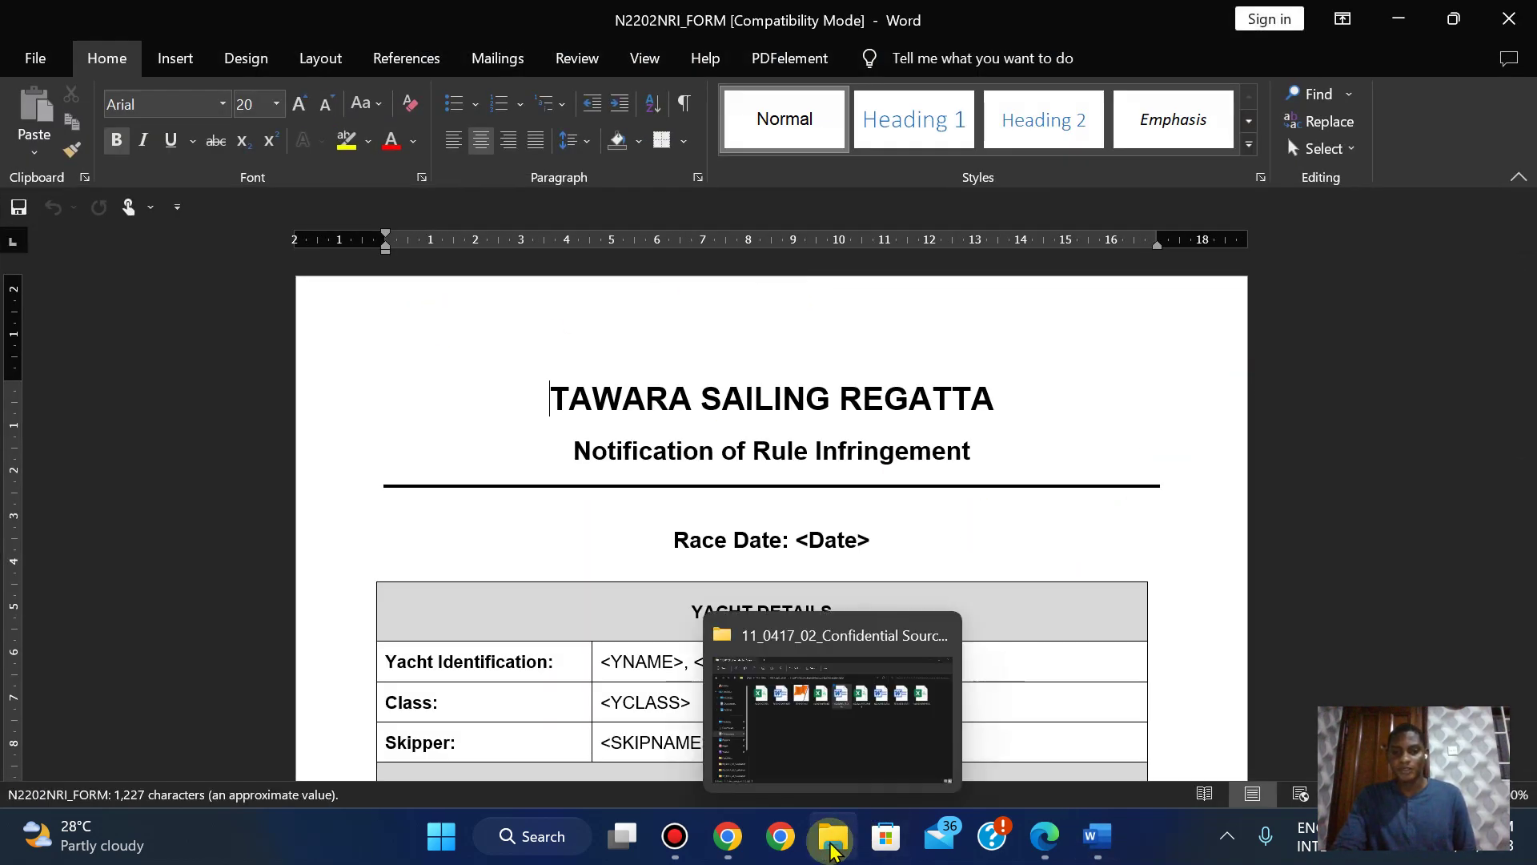
click(825, 721)
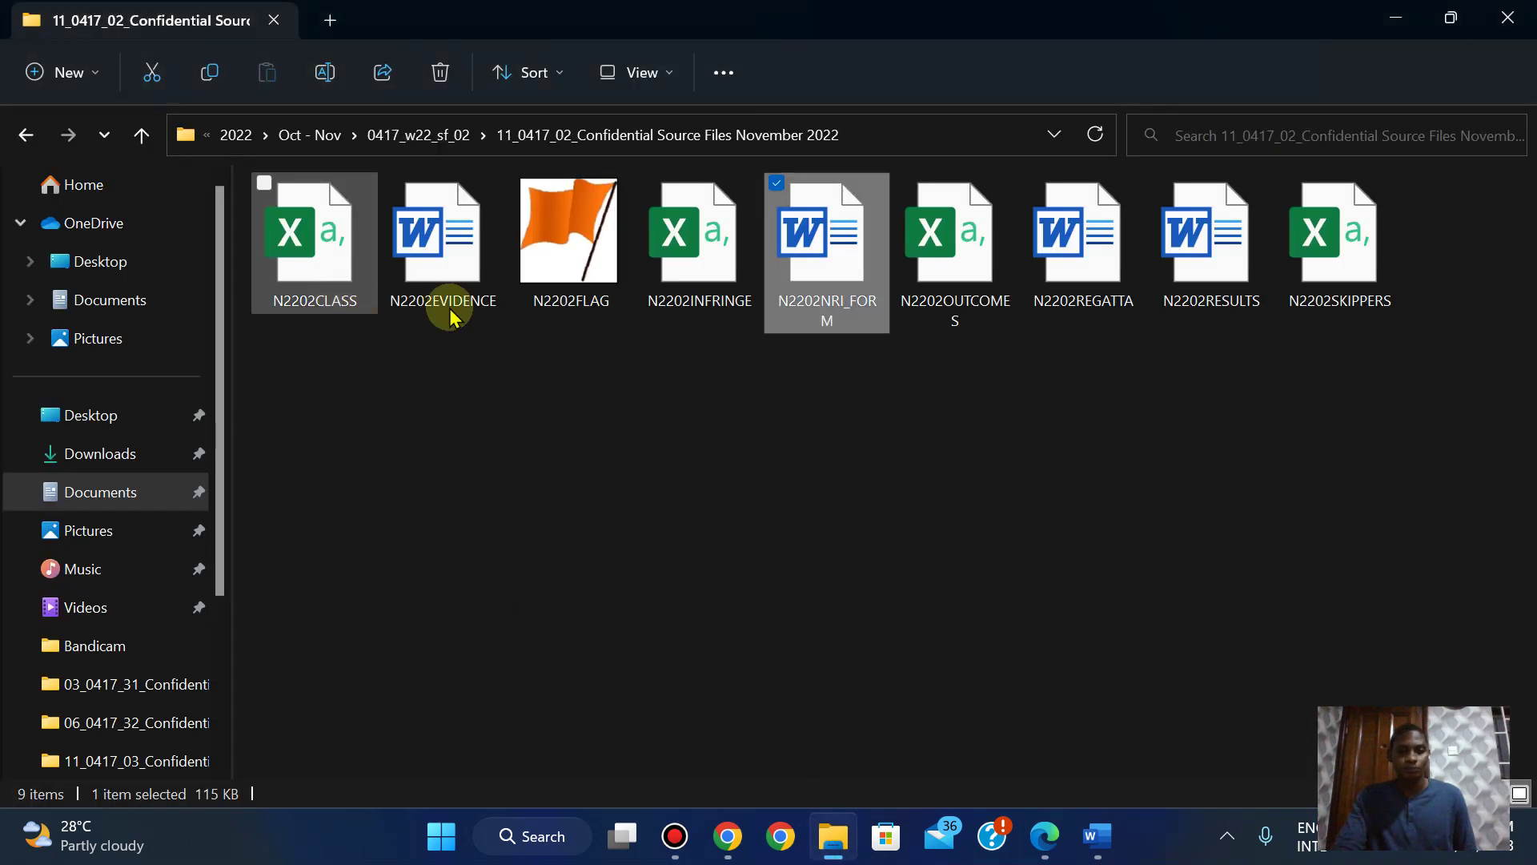
Open N2202INFRINGE in Excel, dismiss the licence warning, and AutoFit columns A–D
double_click(692, 311)
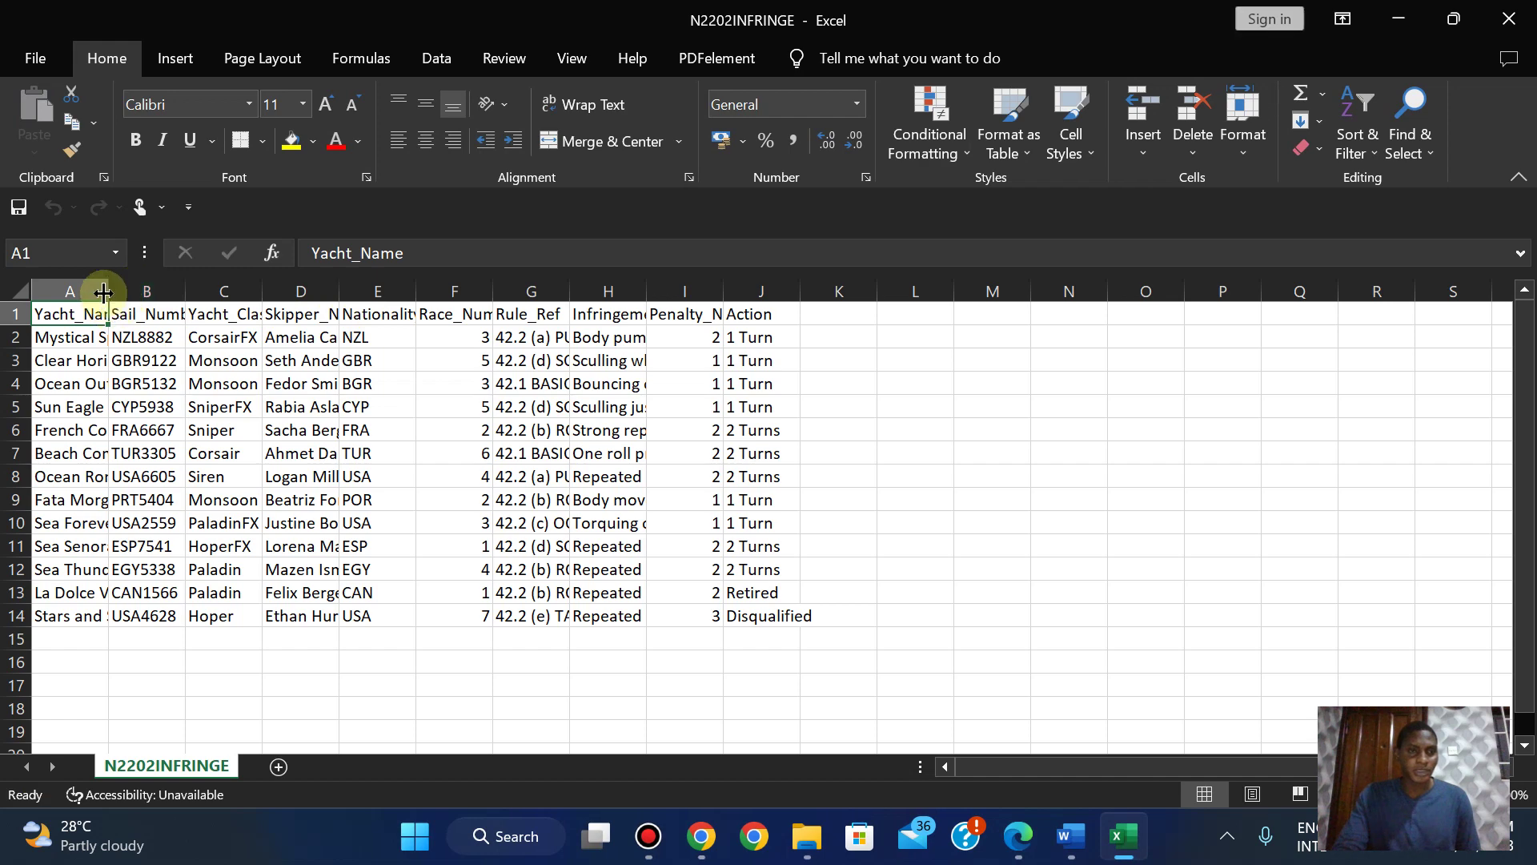
double_click(109, 290)
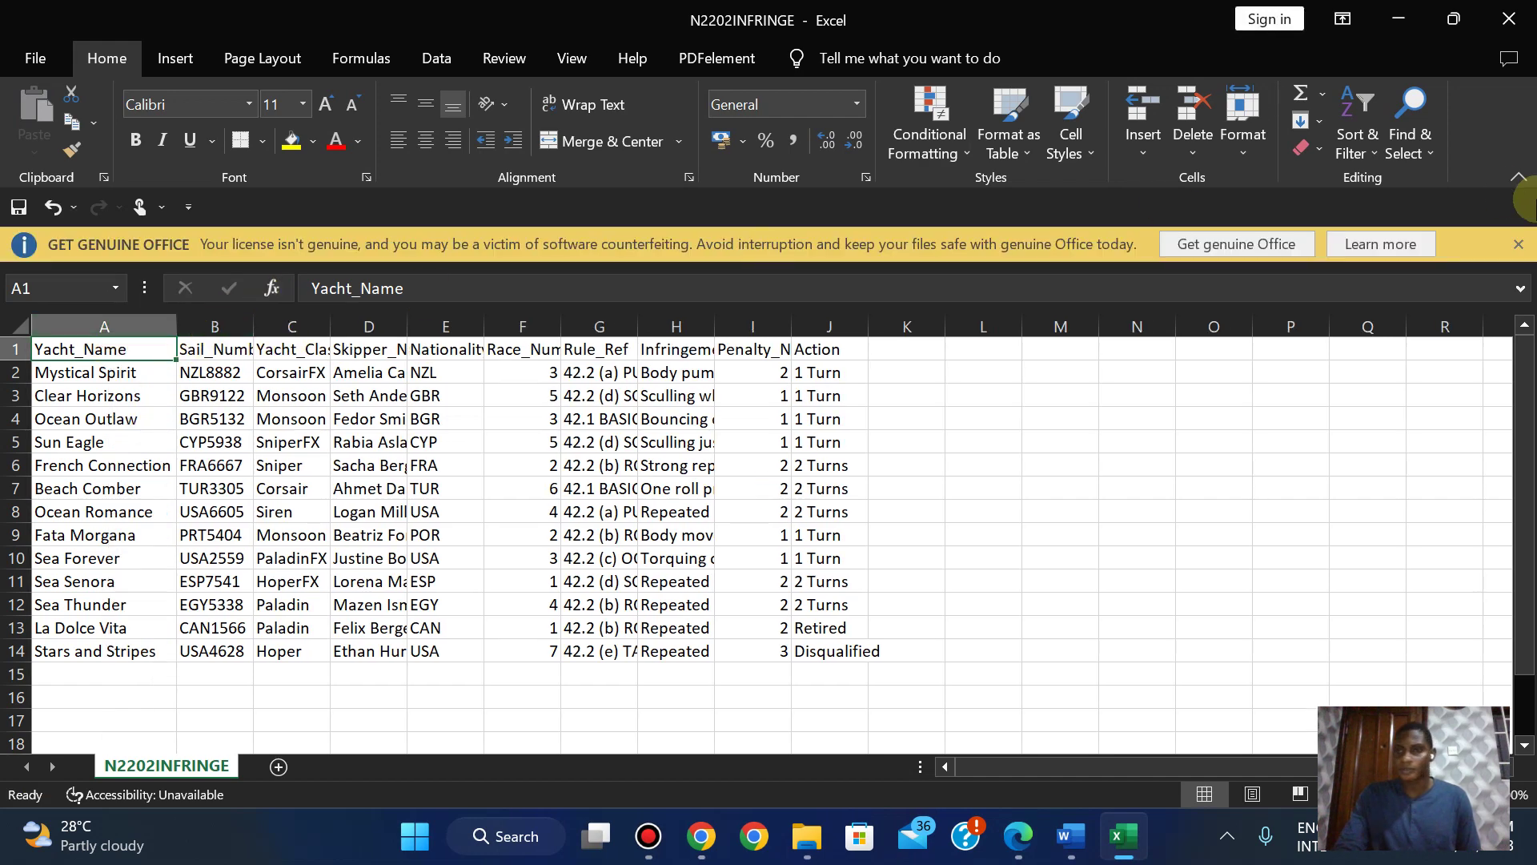
click(1516, 246)
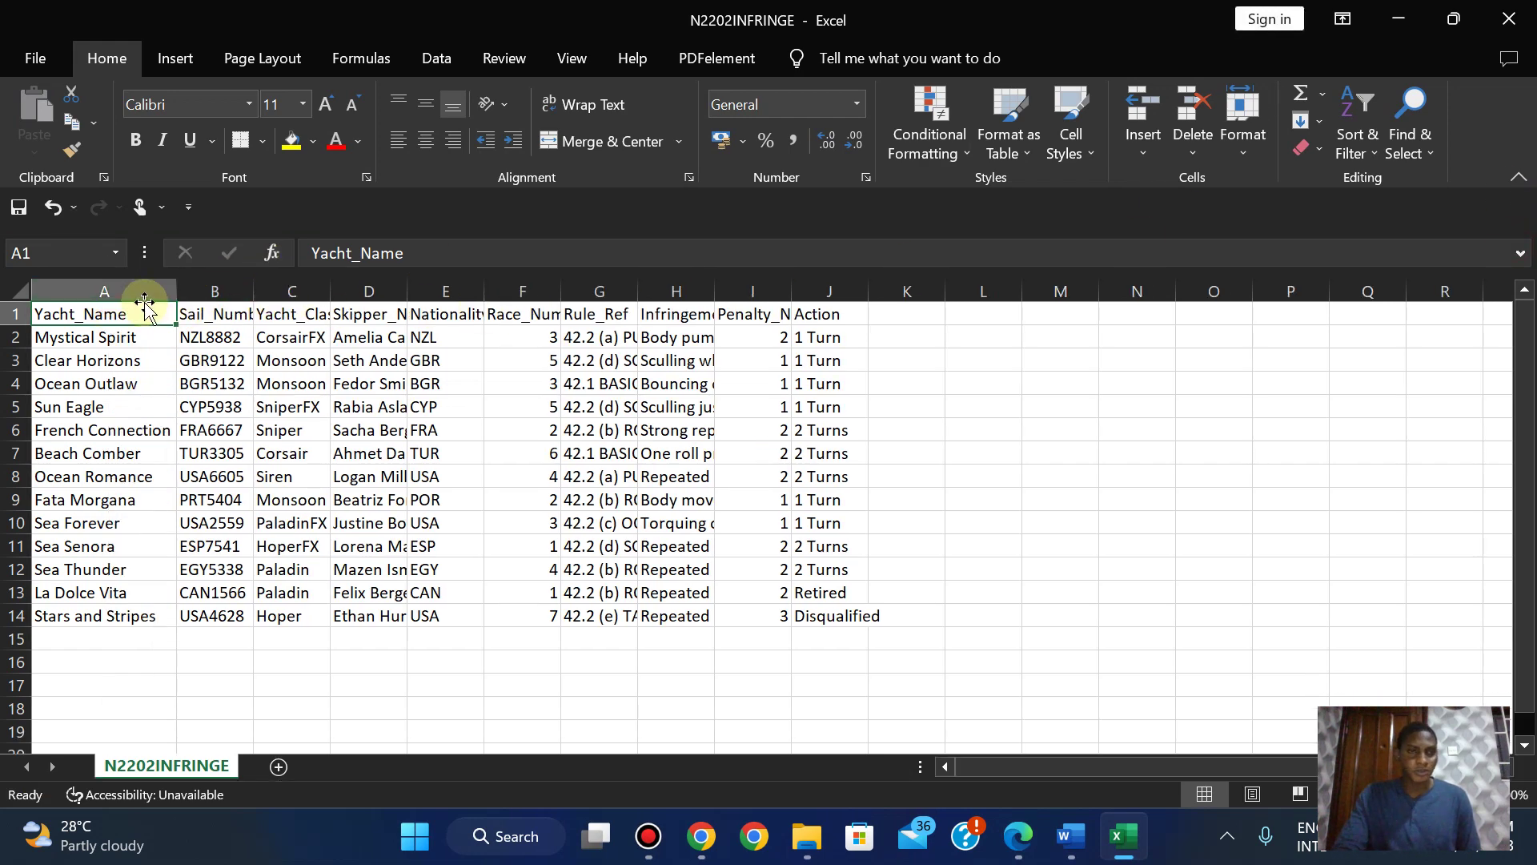
double_click(258, 288)
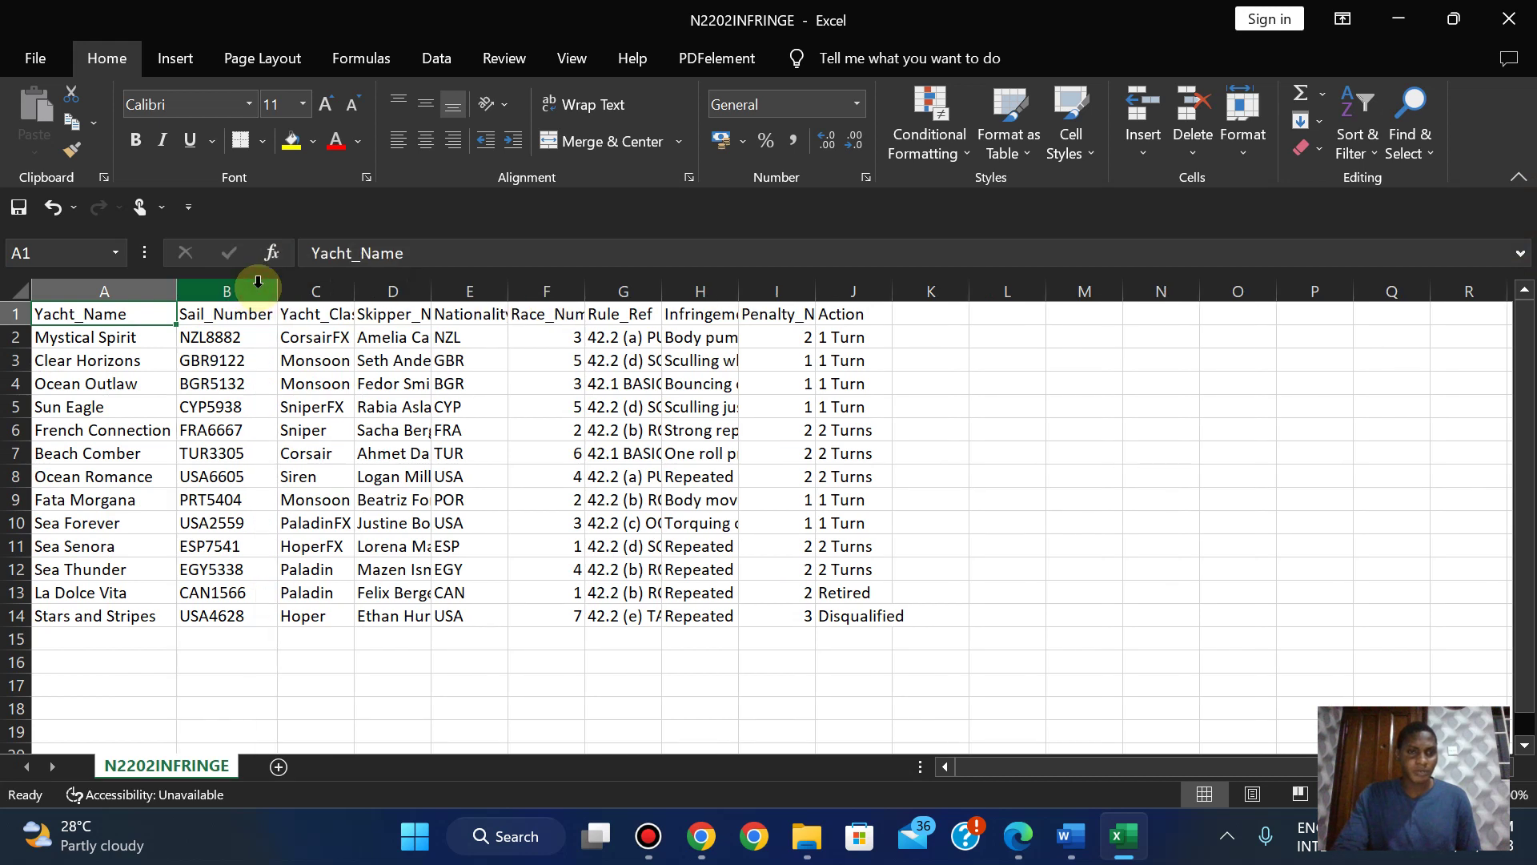
double_click(351, 288)
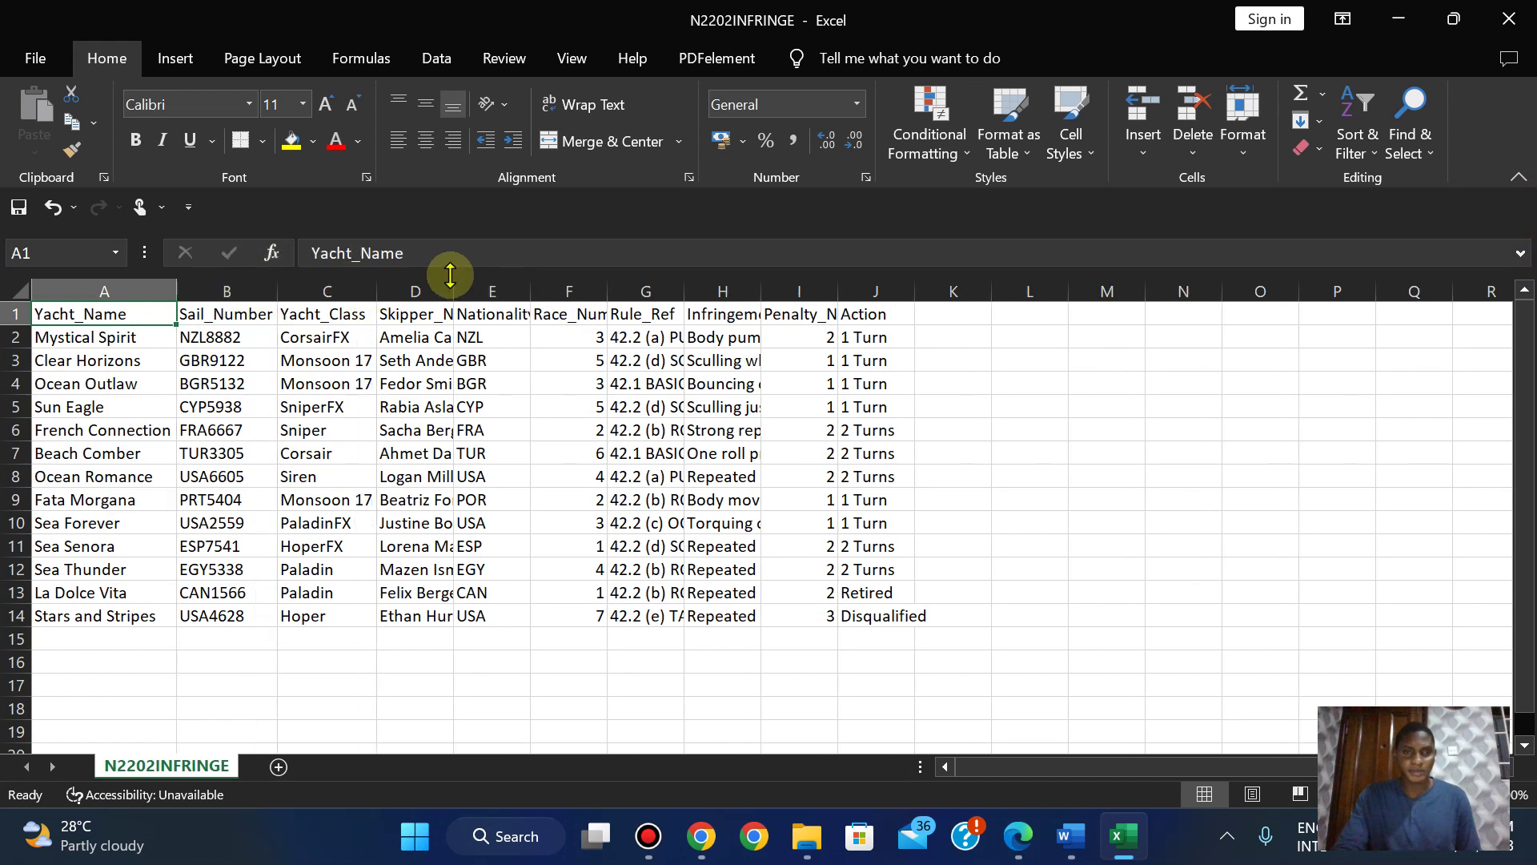
double_click(453, 288)
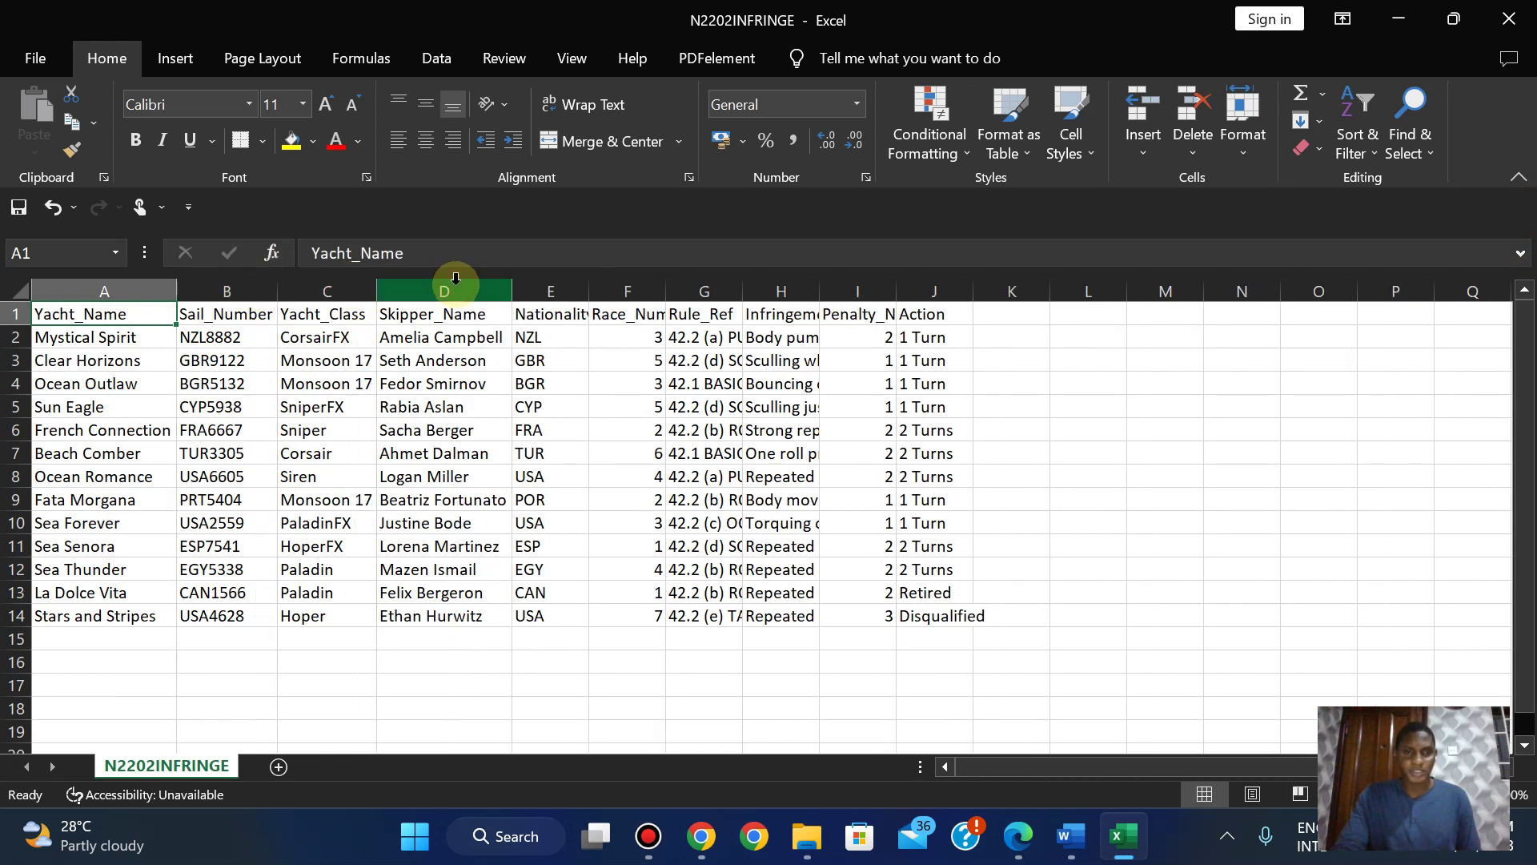
AutoFit columns E–J so Nationality through Disqualified show fully, then close the file
double_click(588, 288)
double_click(678, 289)
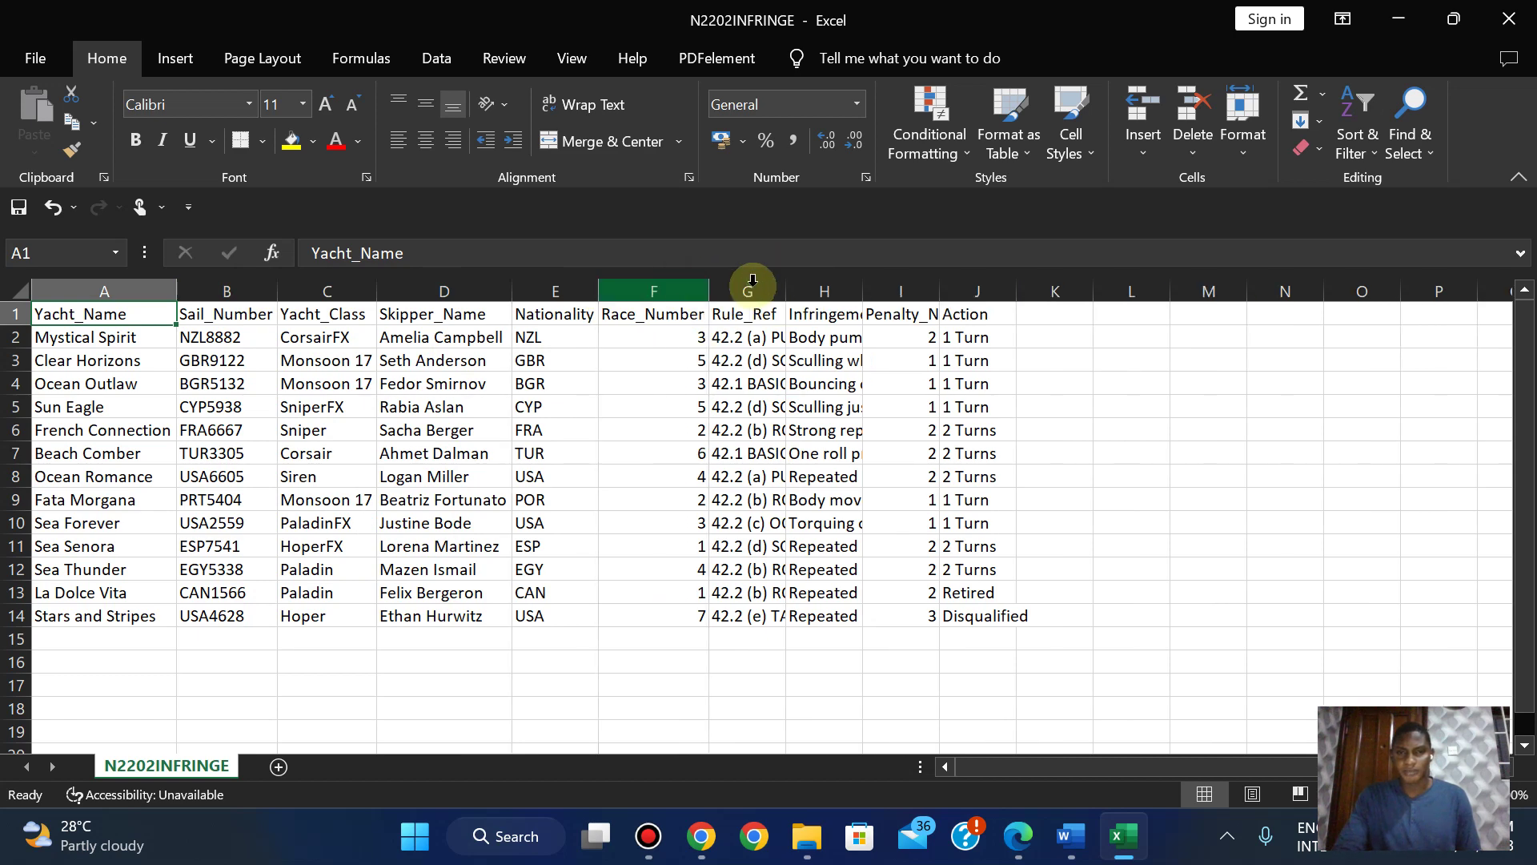
double_click(791, 292)
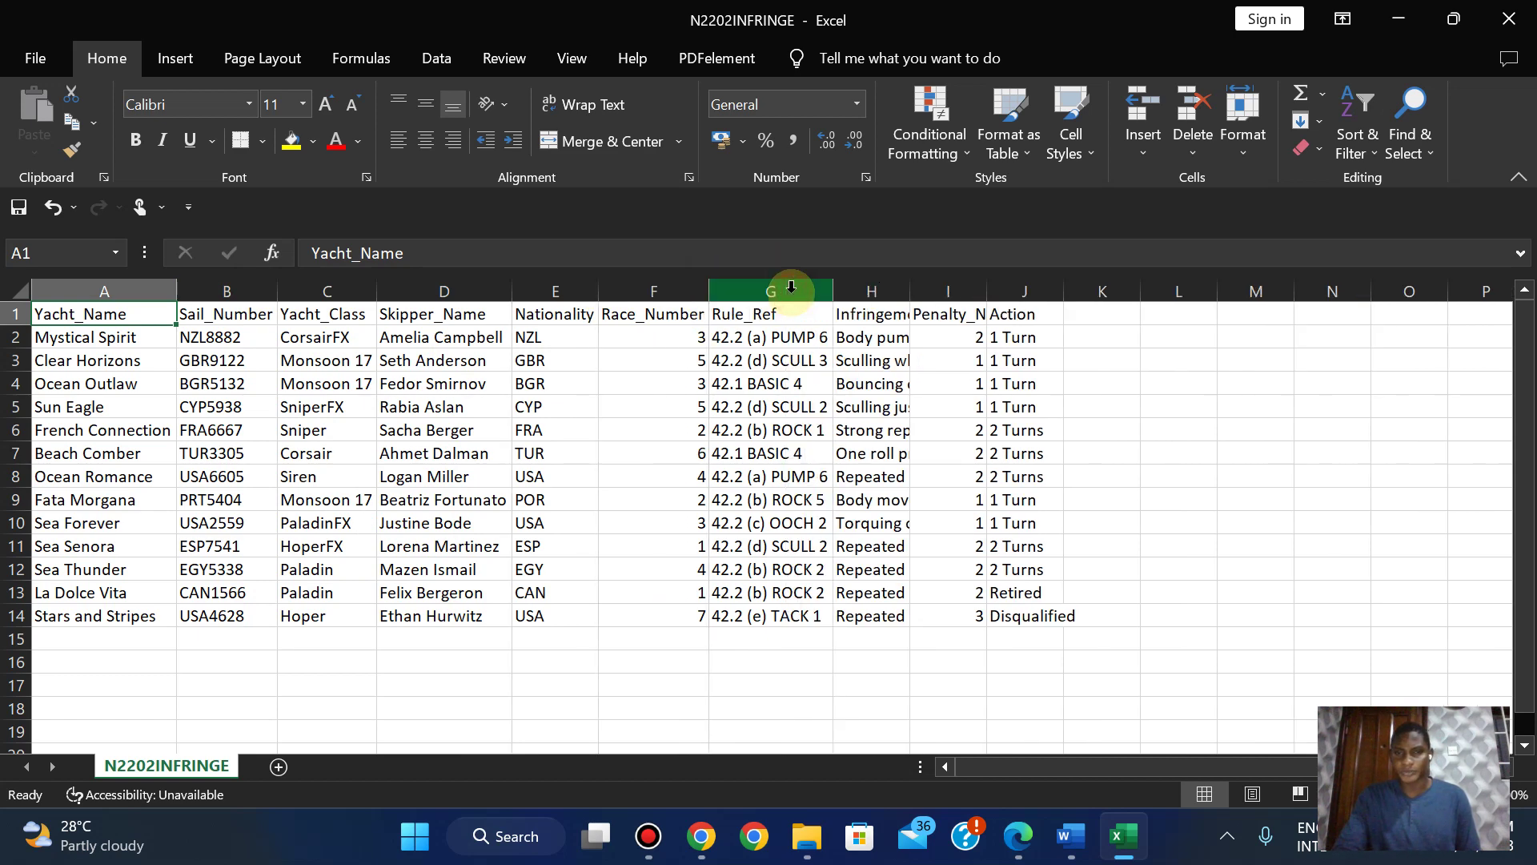
double_click(908, 291)
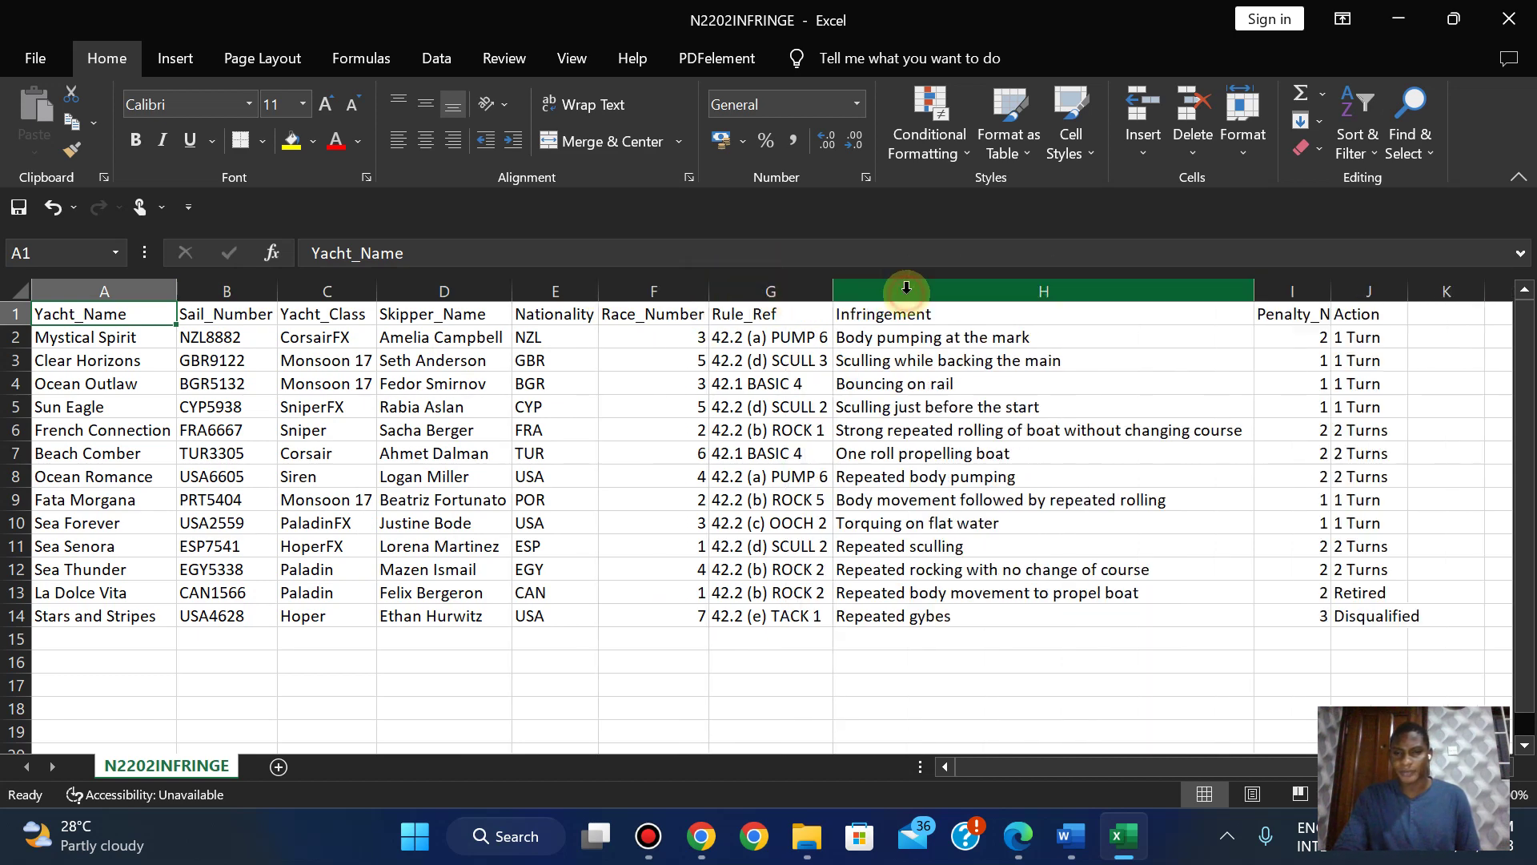
double_click(1331, 291)
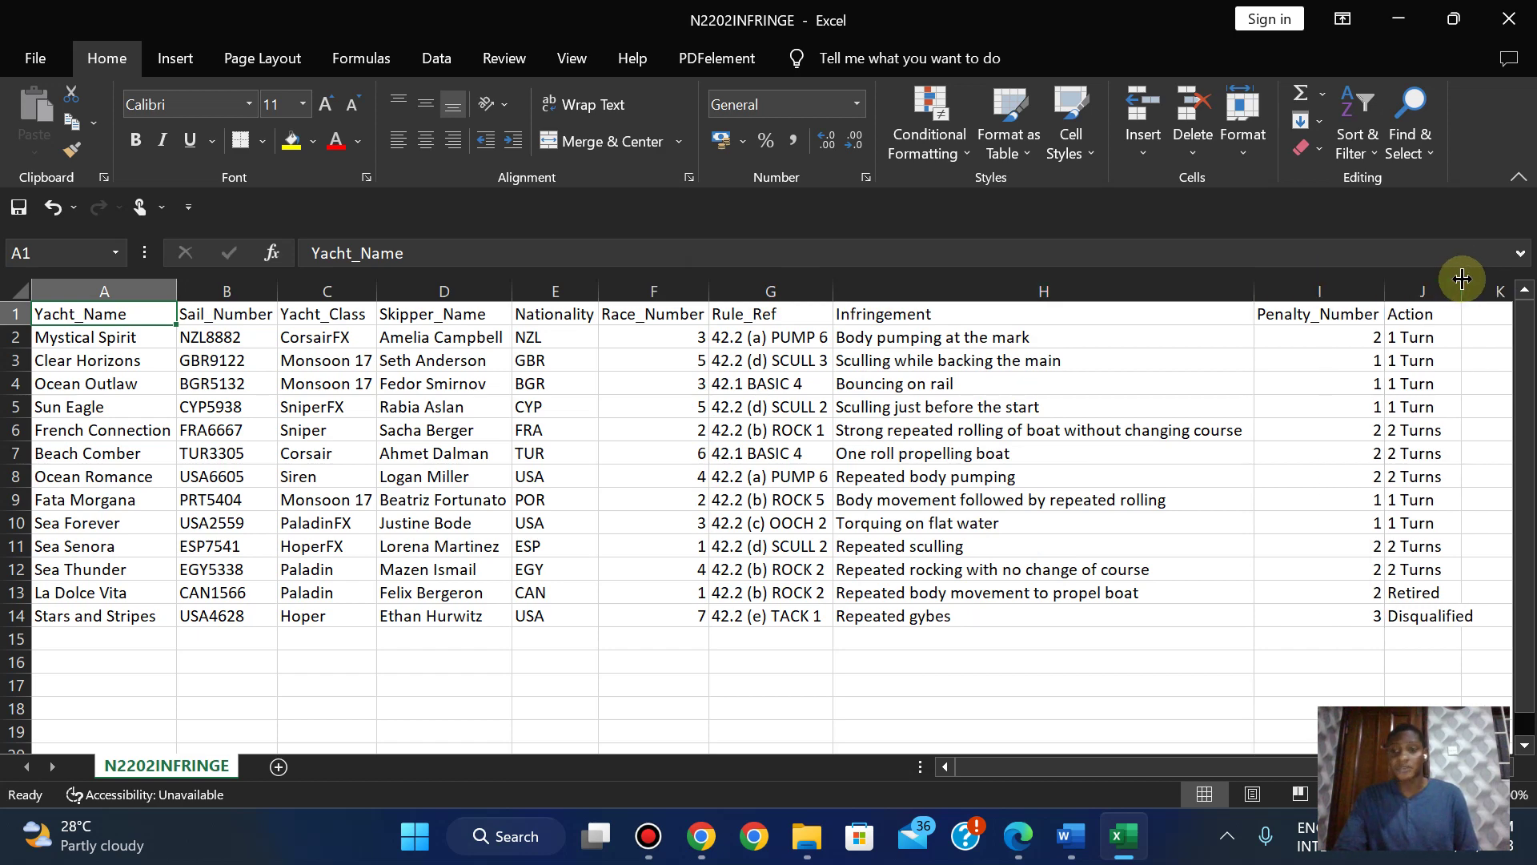
double_click(1463, 290)
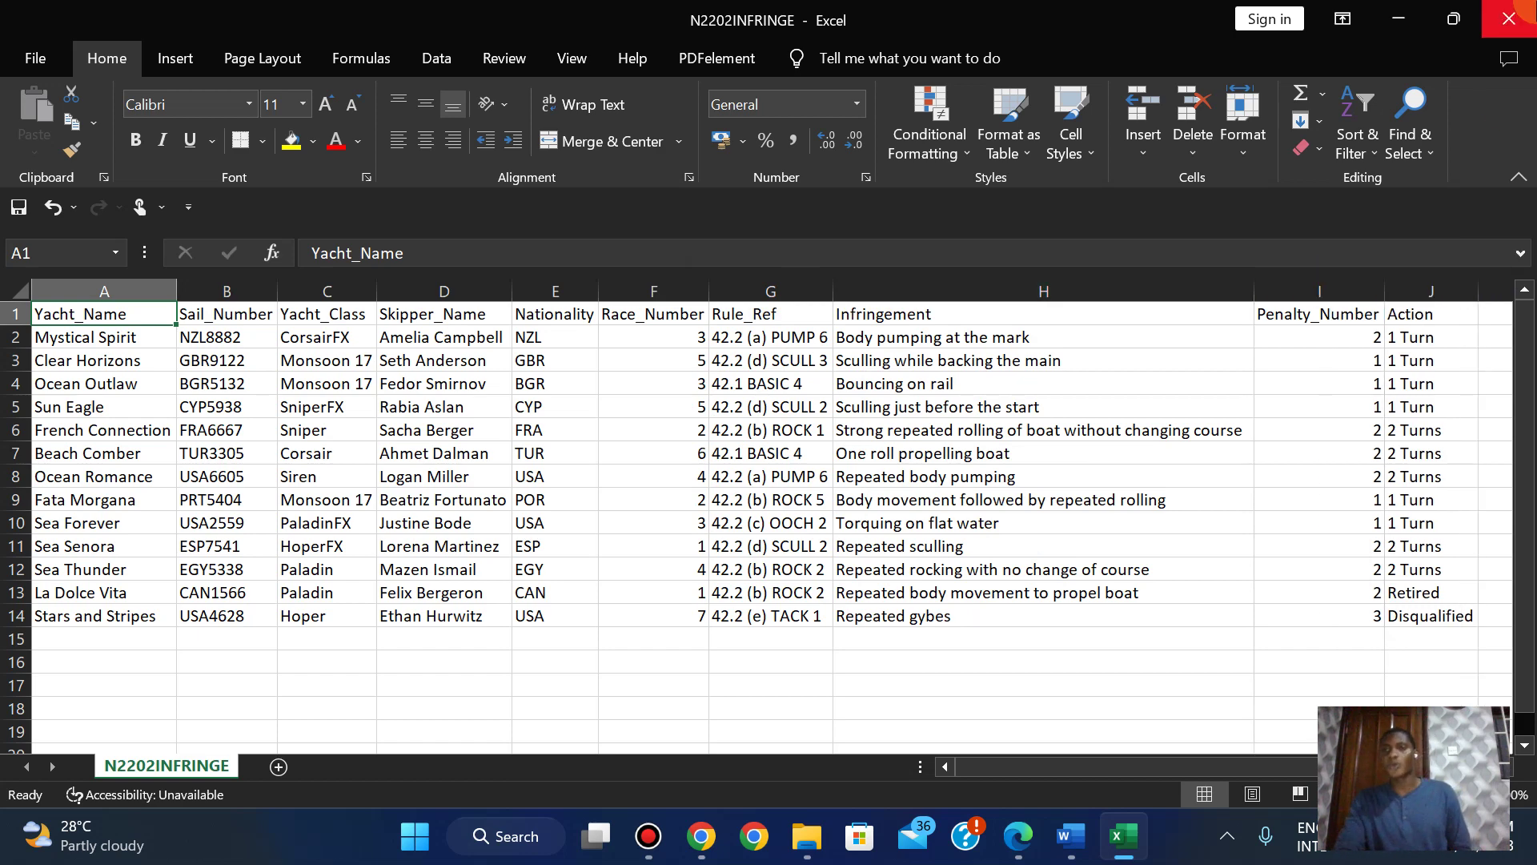
click(1508, 17)
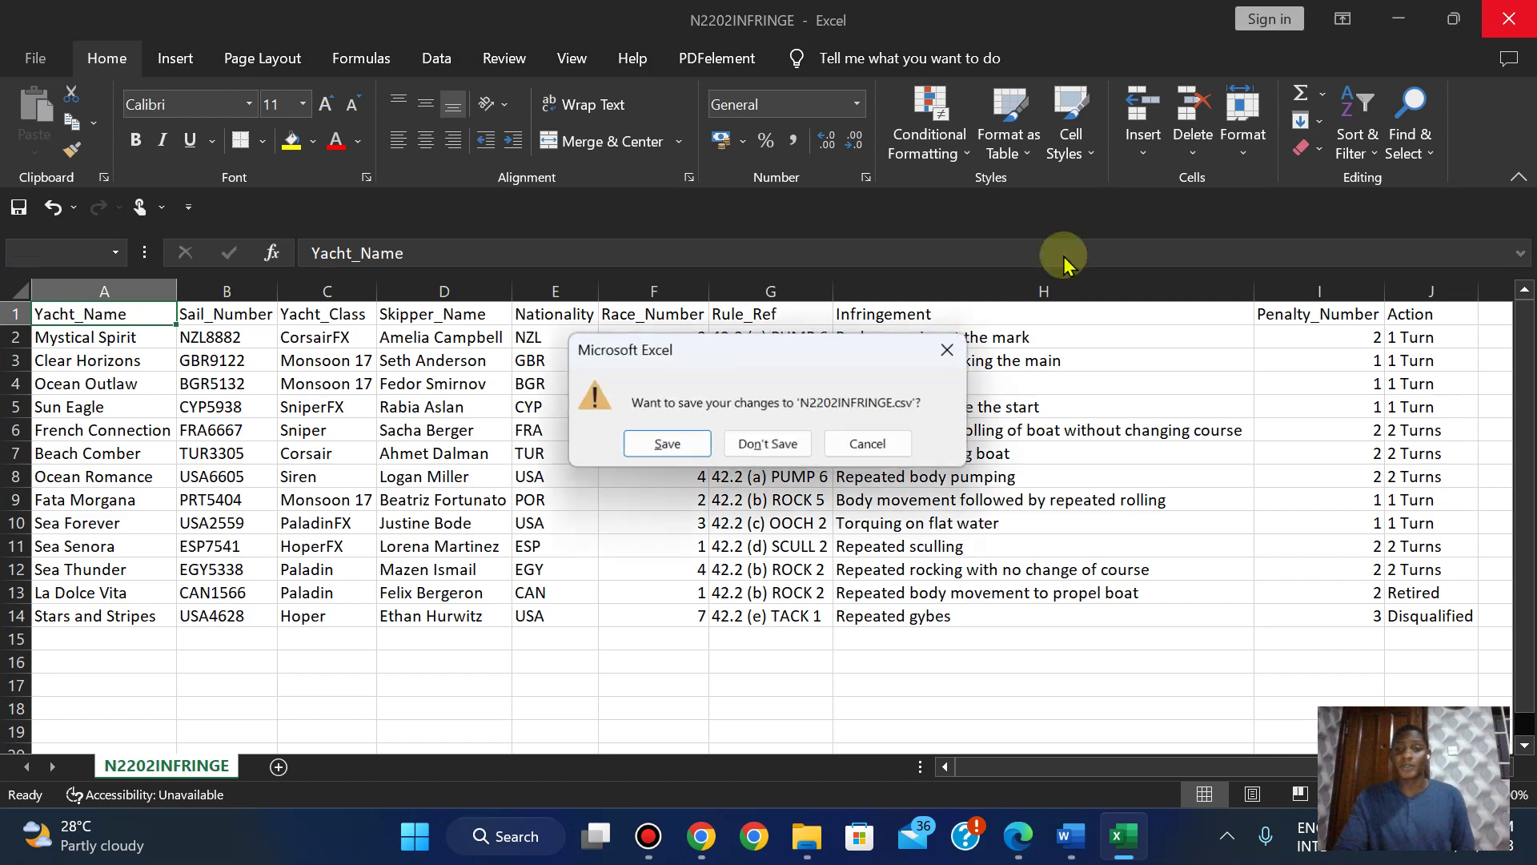
Discard the column-width changes and review question 16's merge-field table in Edge
click(755, 462)
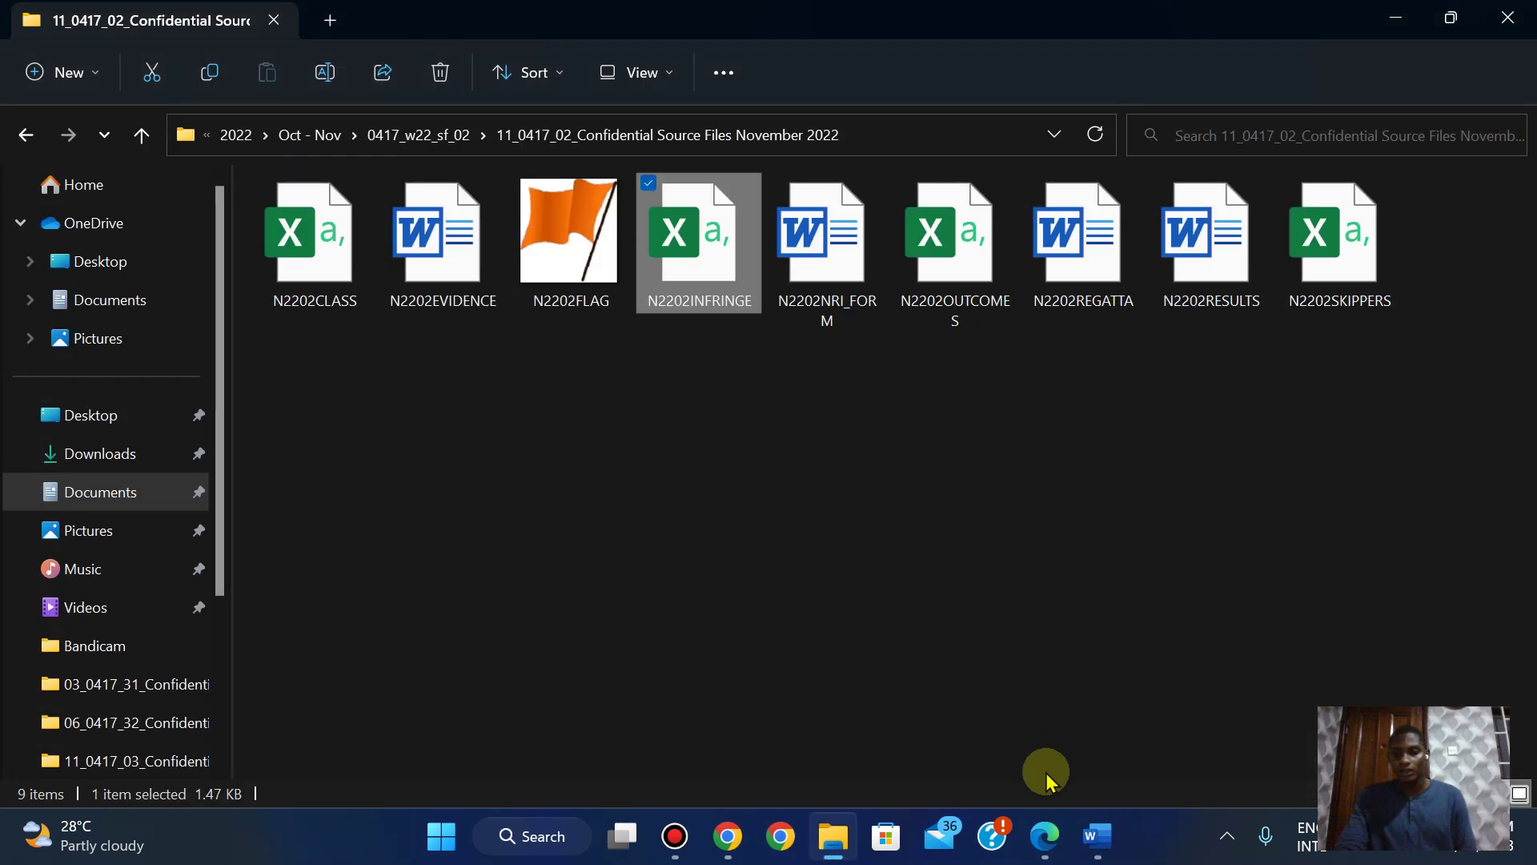
click(1045, 836)
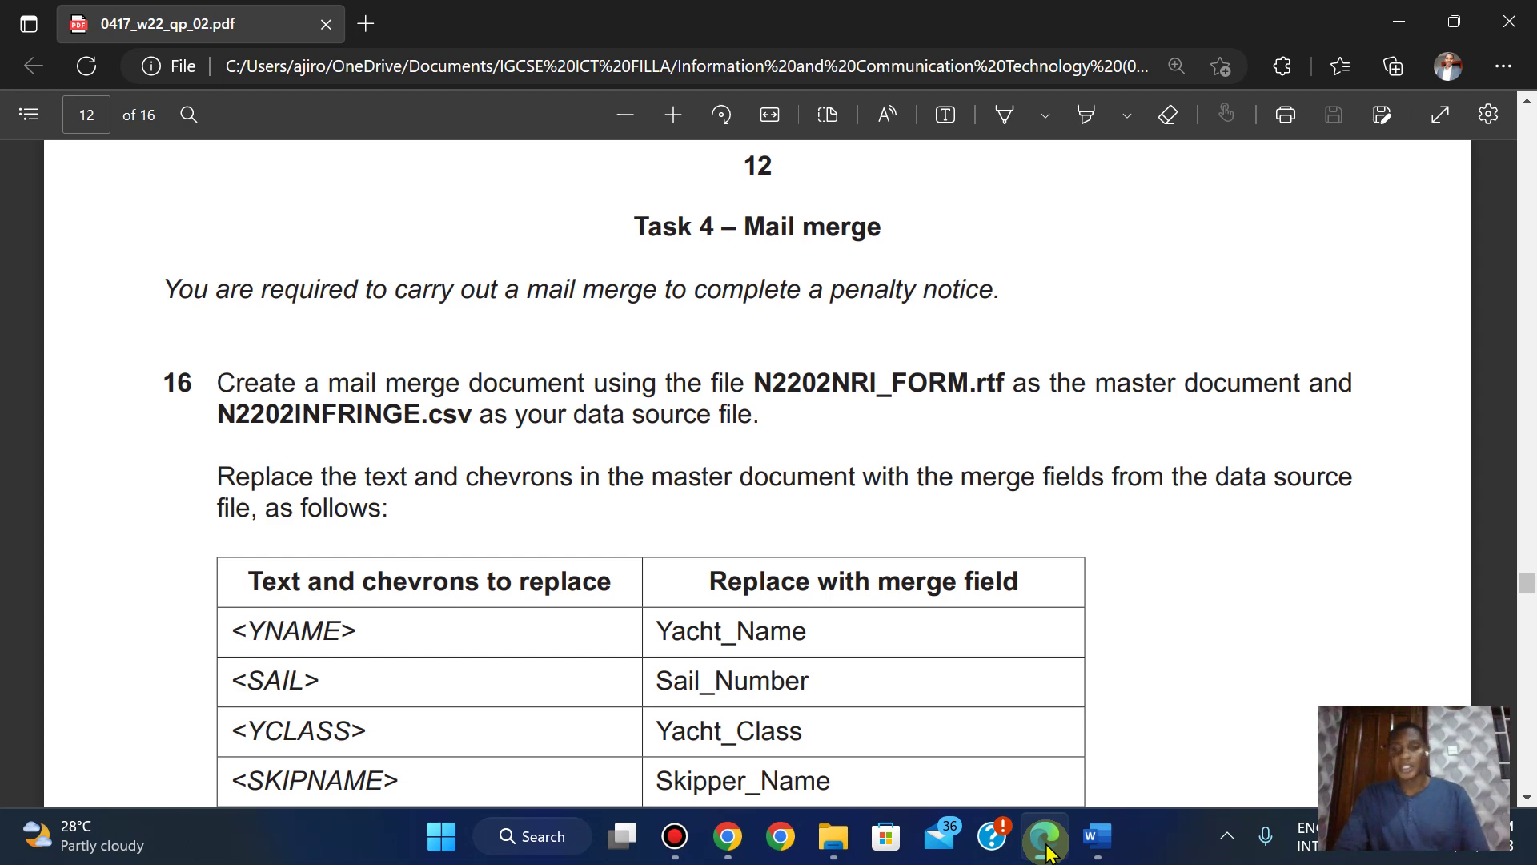
click(1044, 840)
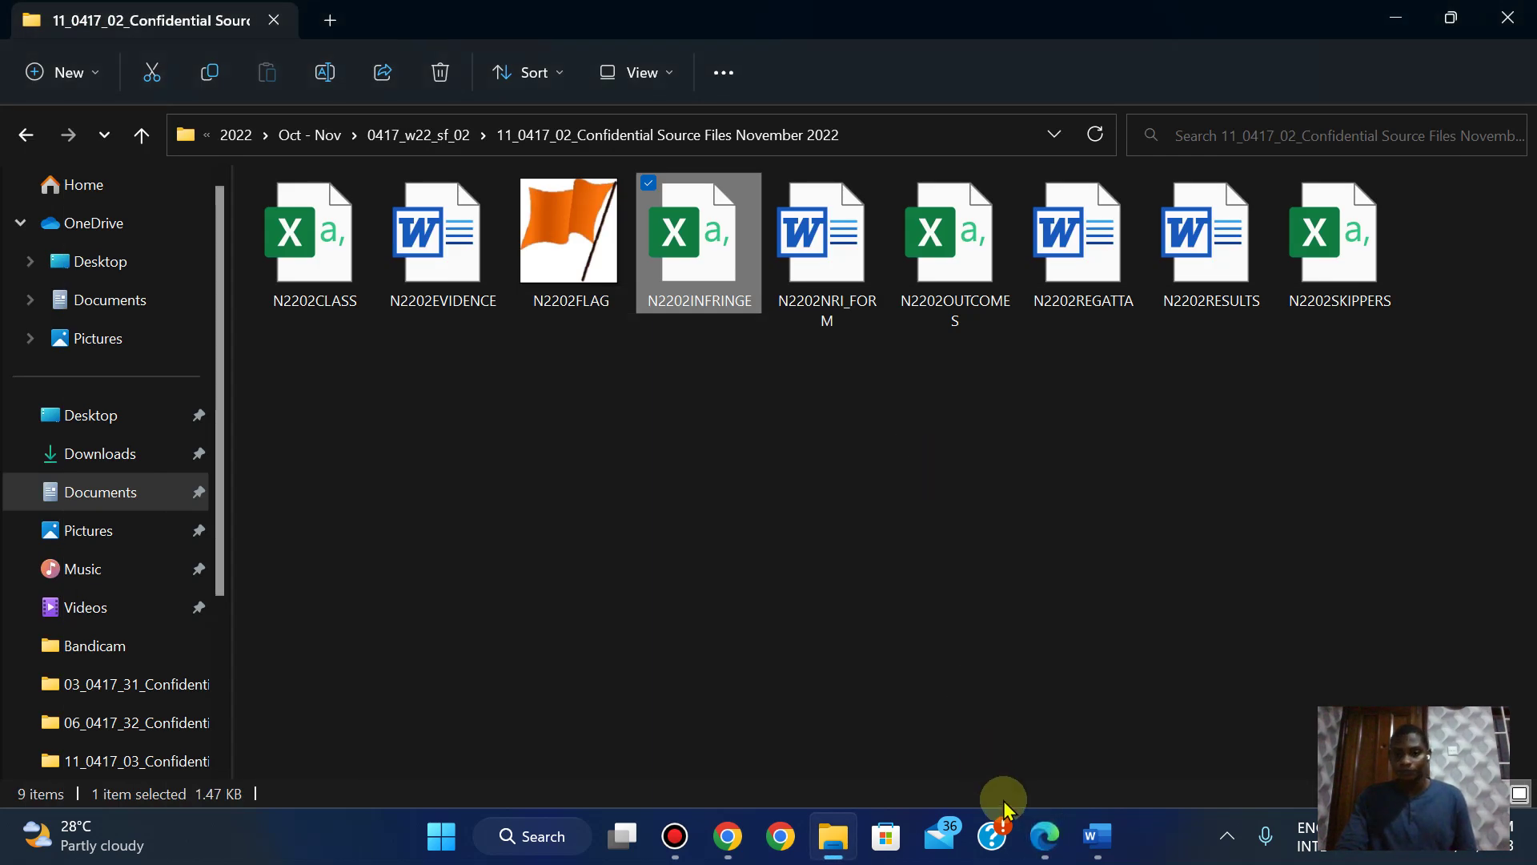
click(1100, 836)
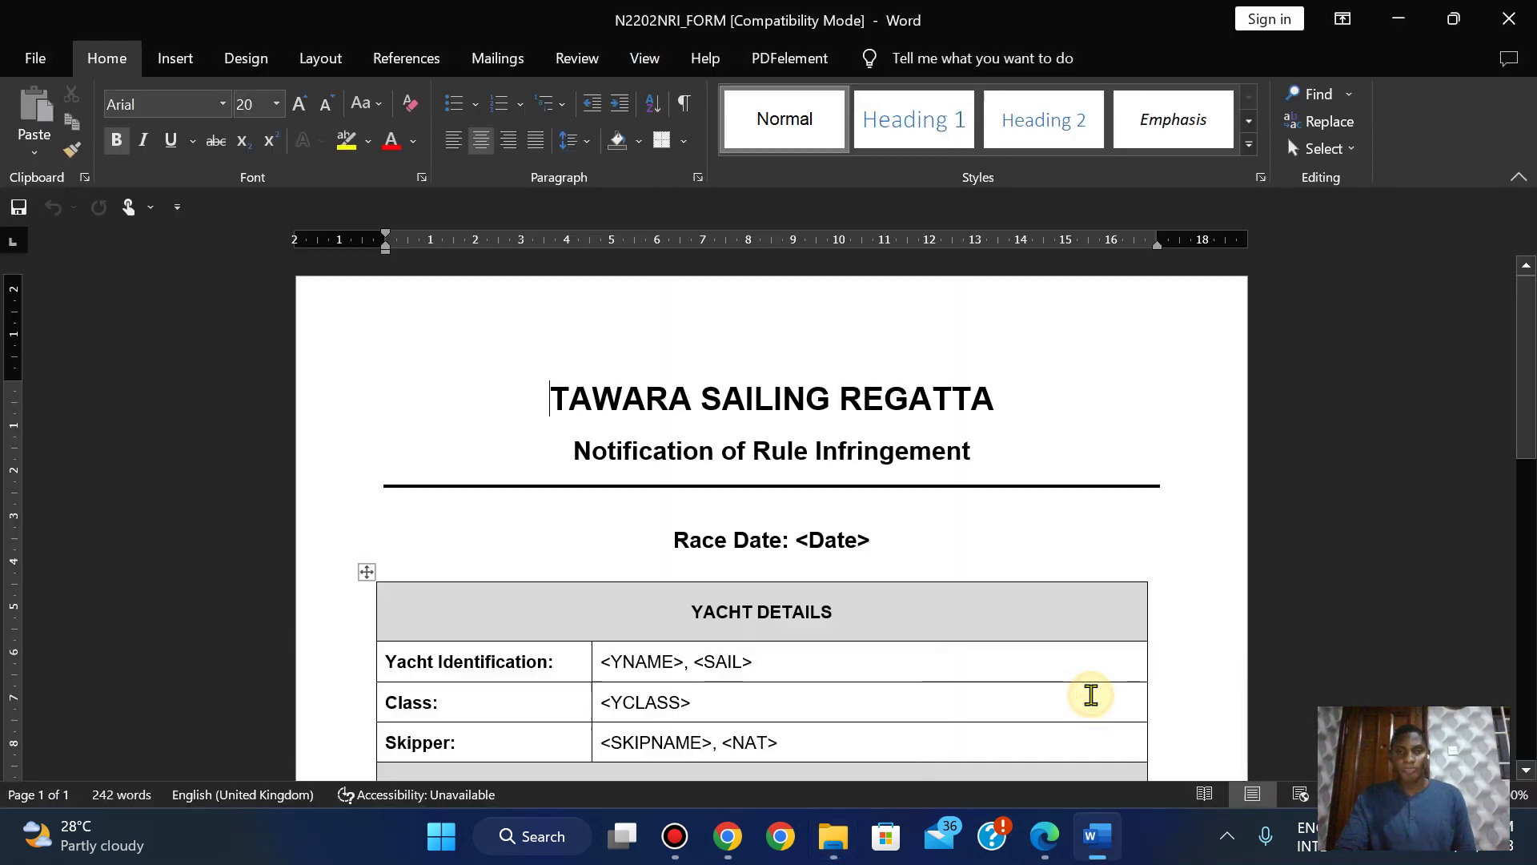
click(1040, 842)
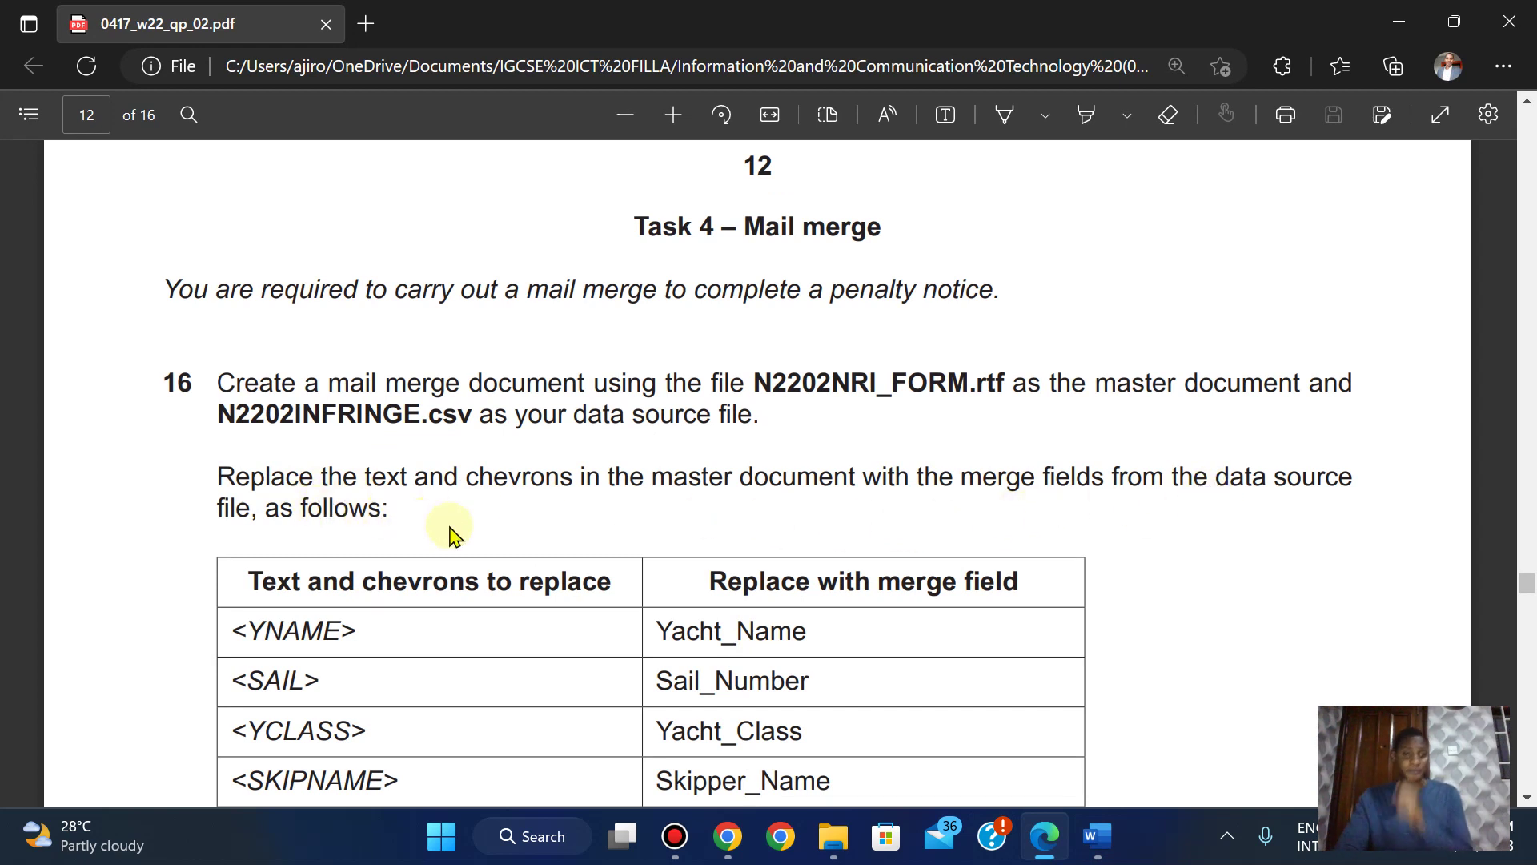
scroll(451, 535, down, 3)
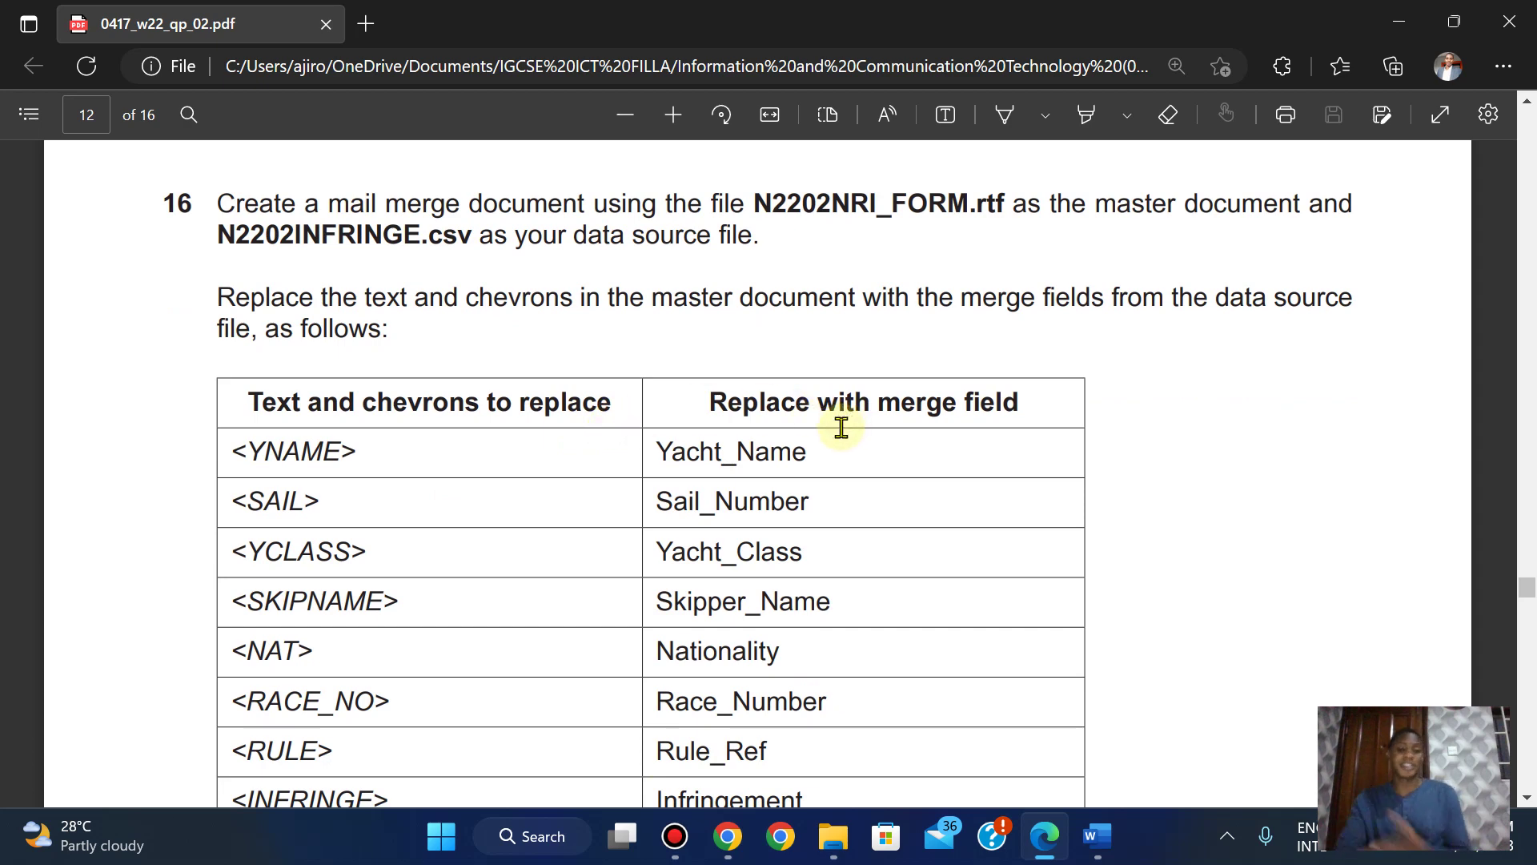
mouse_move(1095, 837)
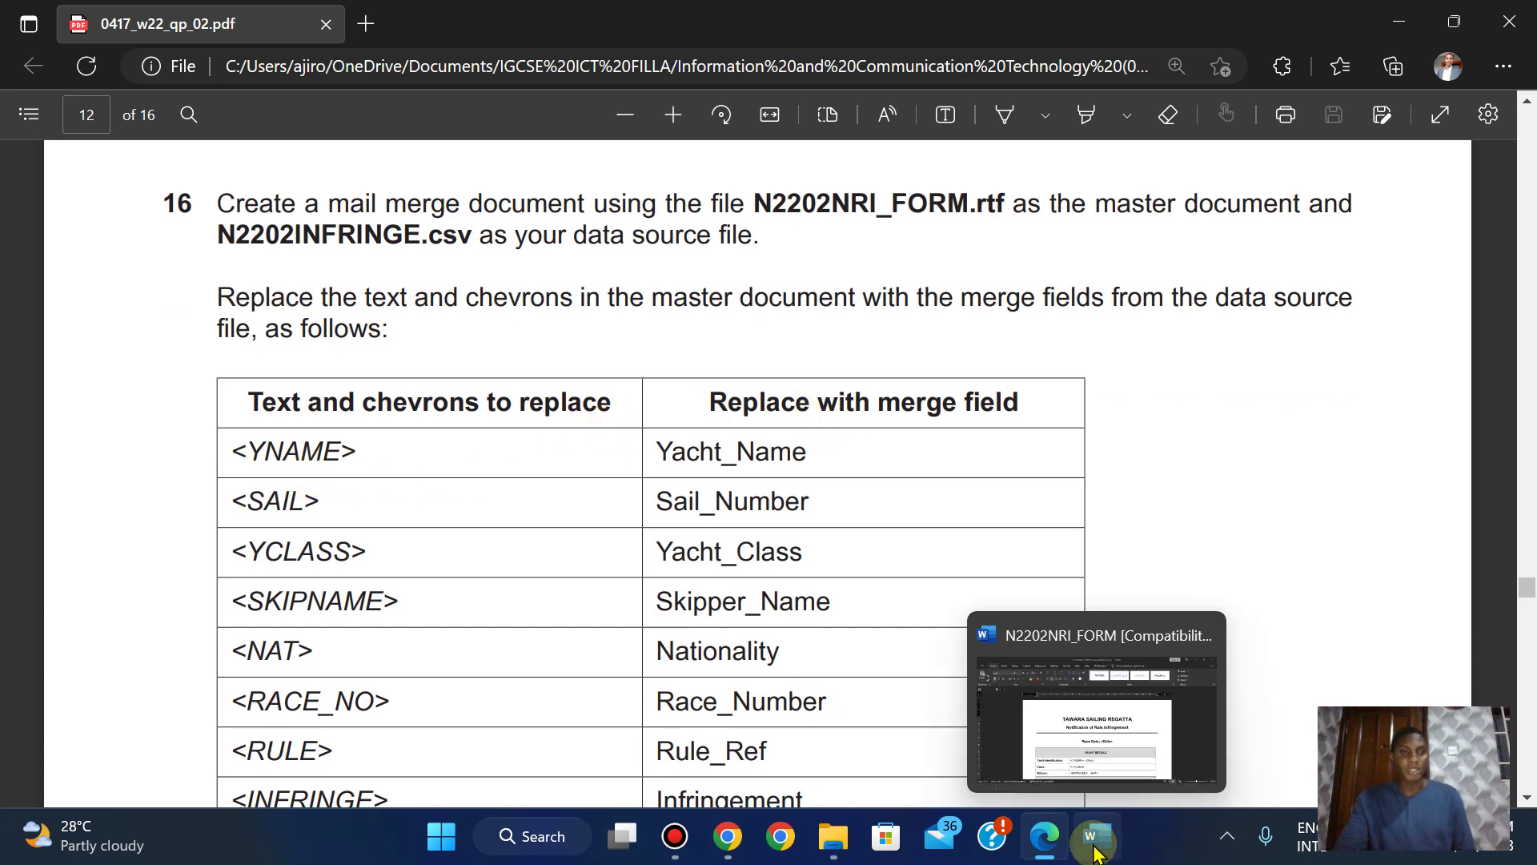
Start the step-by-step Mail Merge wizard for letters using the current document
click(1069, 712)
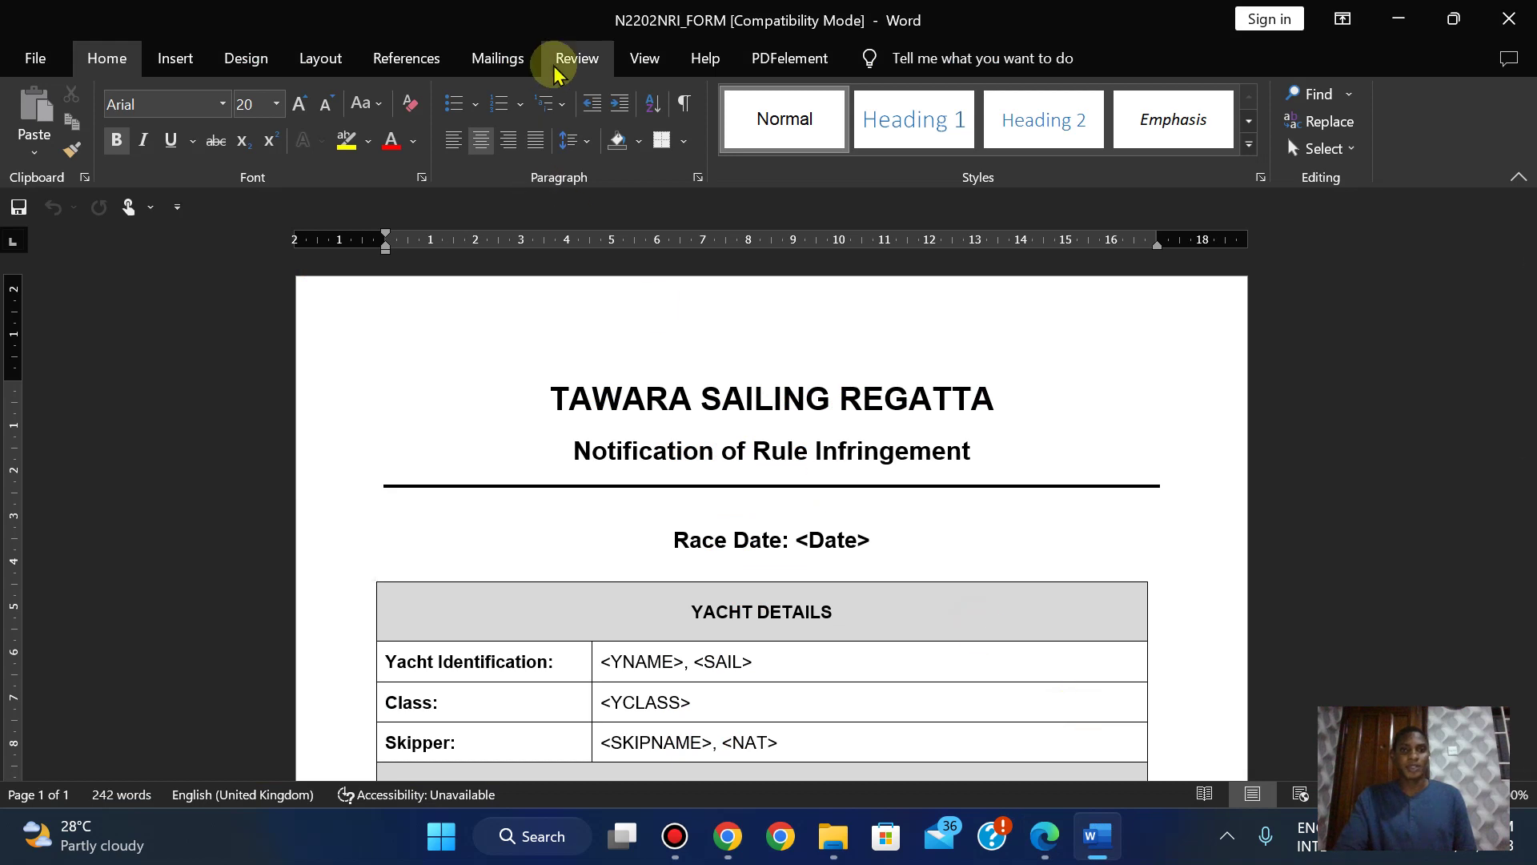
click(506, 60)
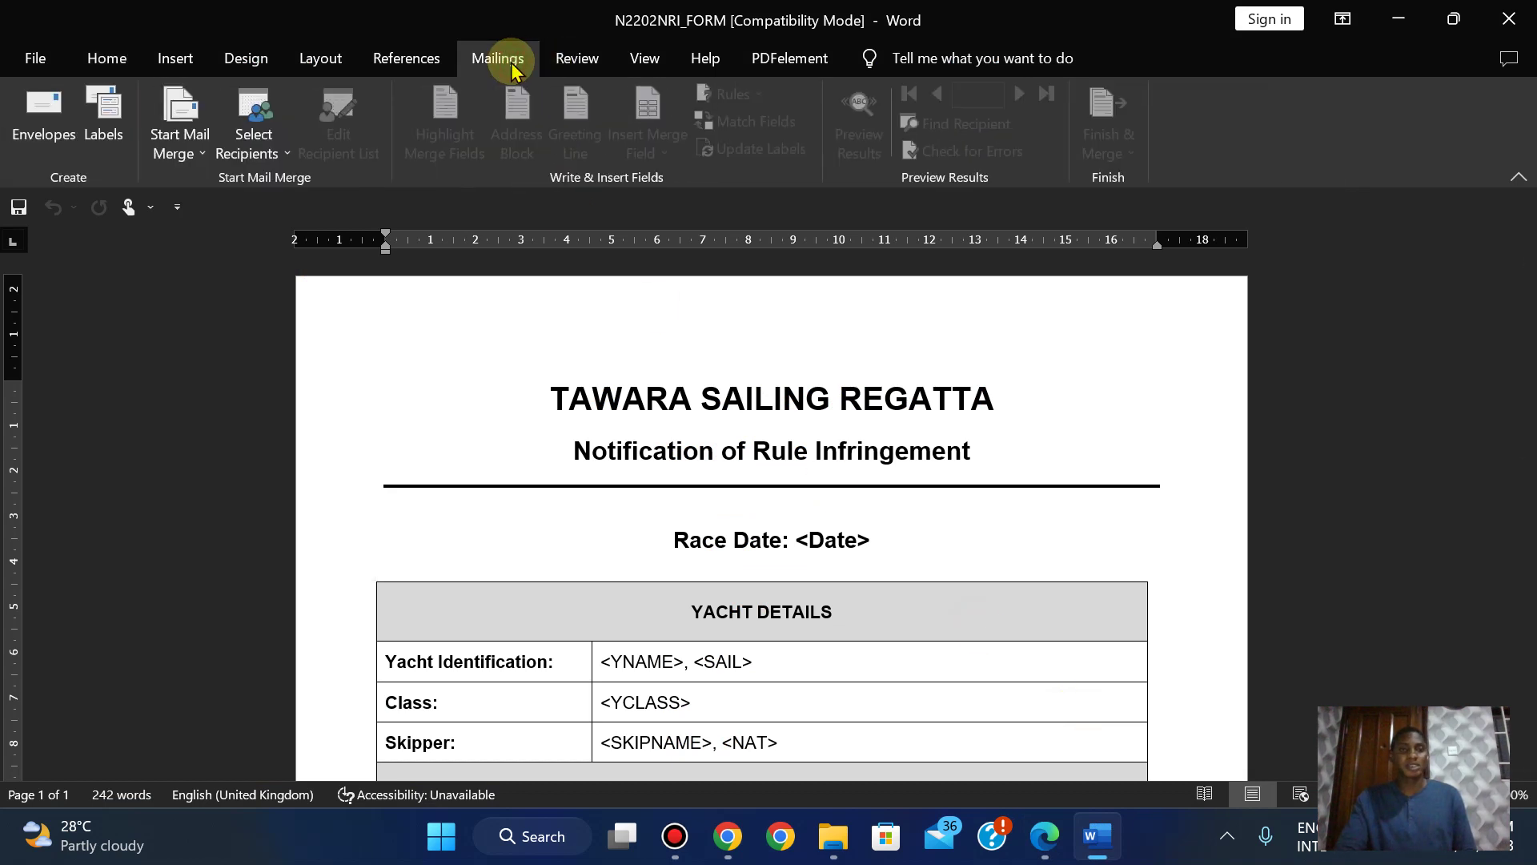
click(164, 153)
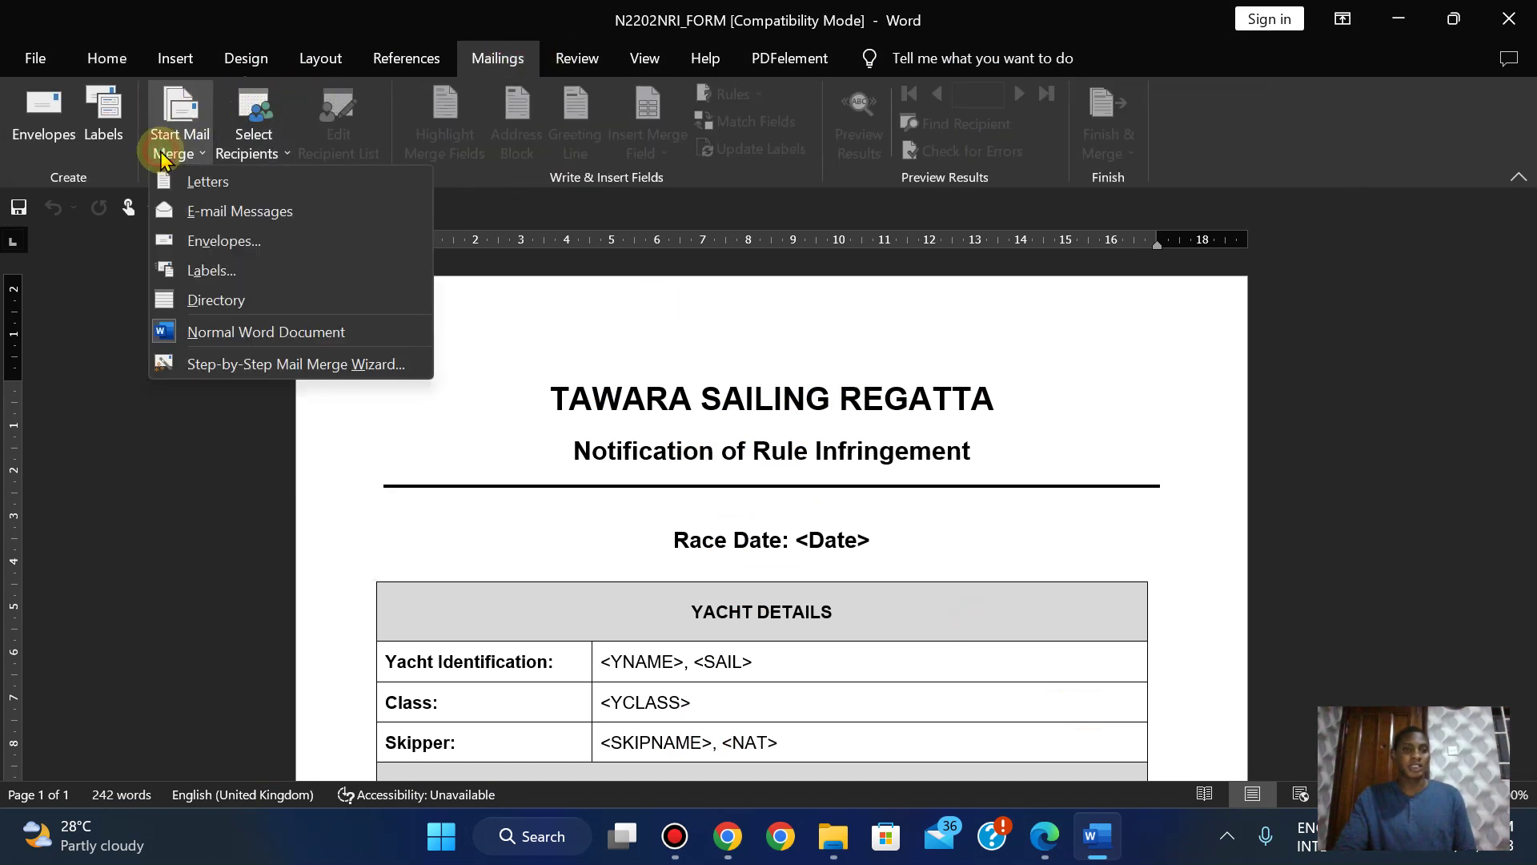
click(232, 366)
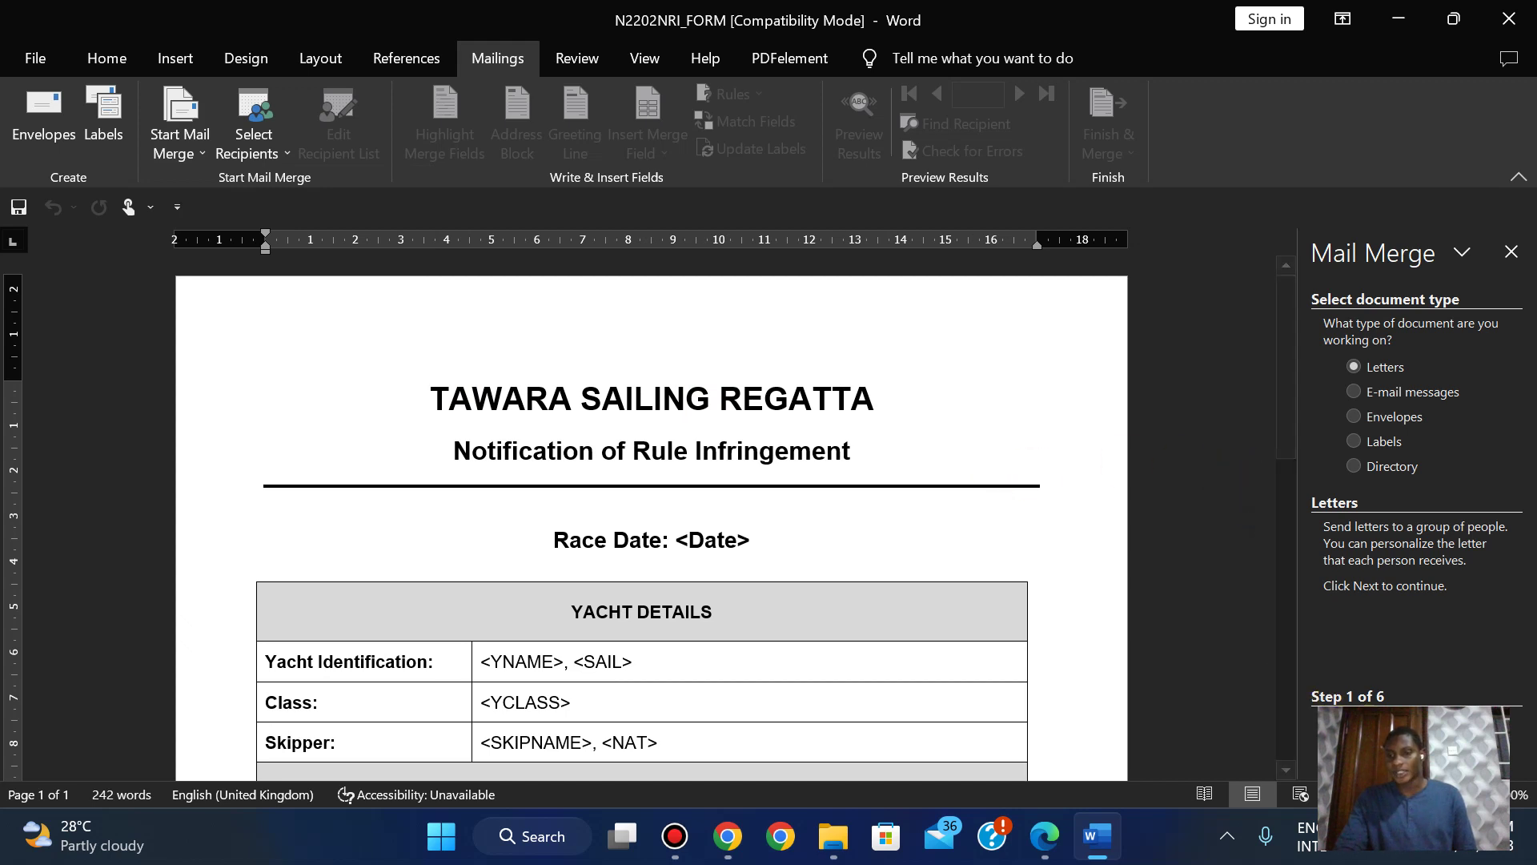
drag(1301, 708, 996, 673)
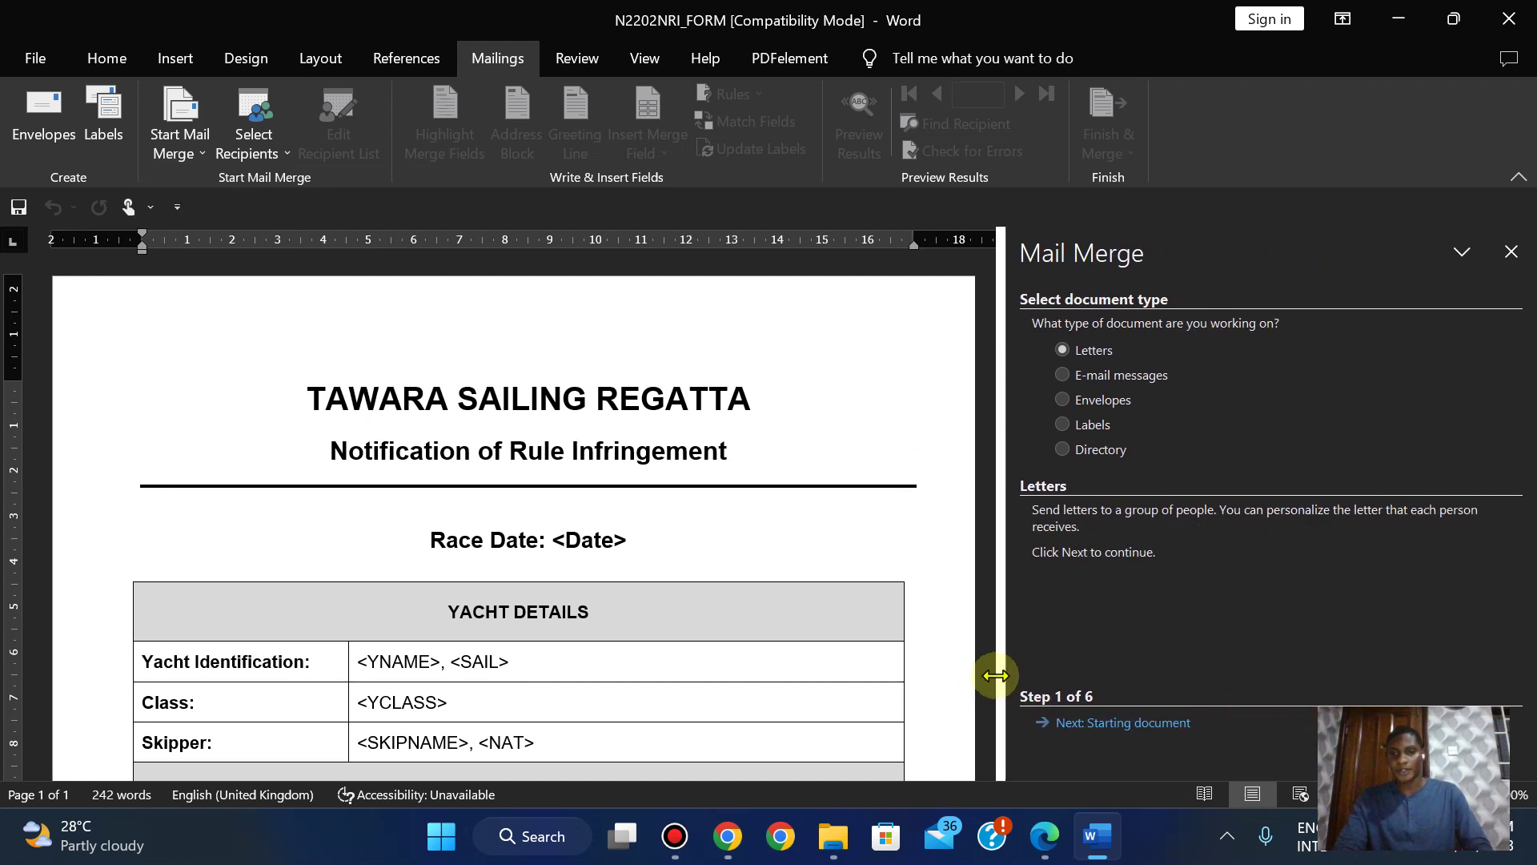
click(1105, 728)
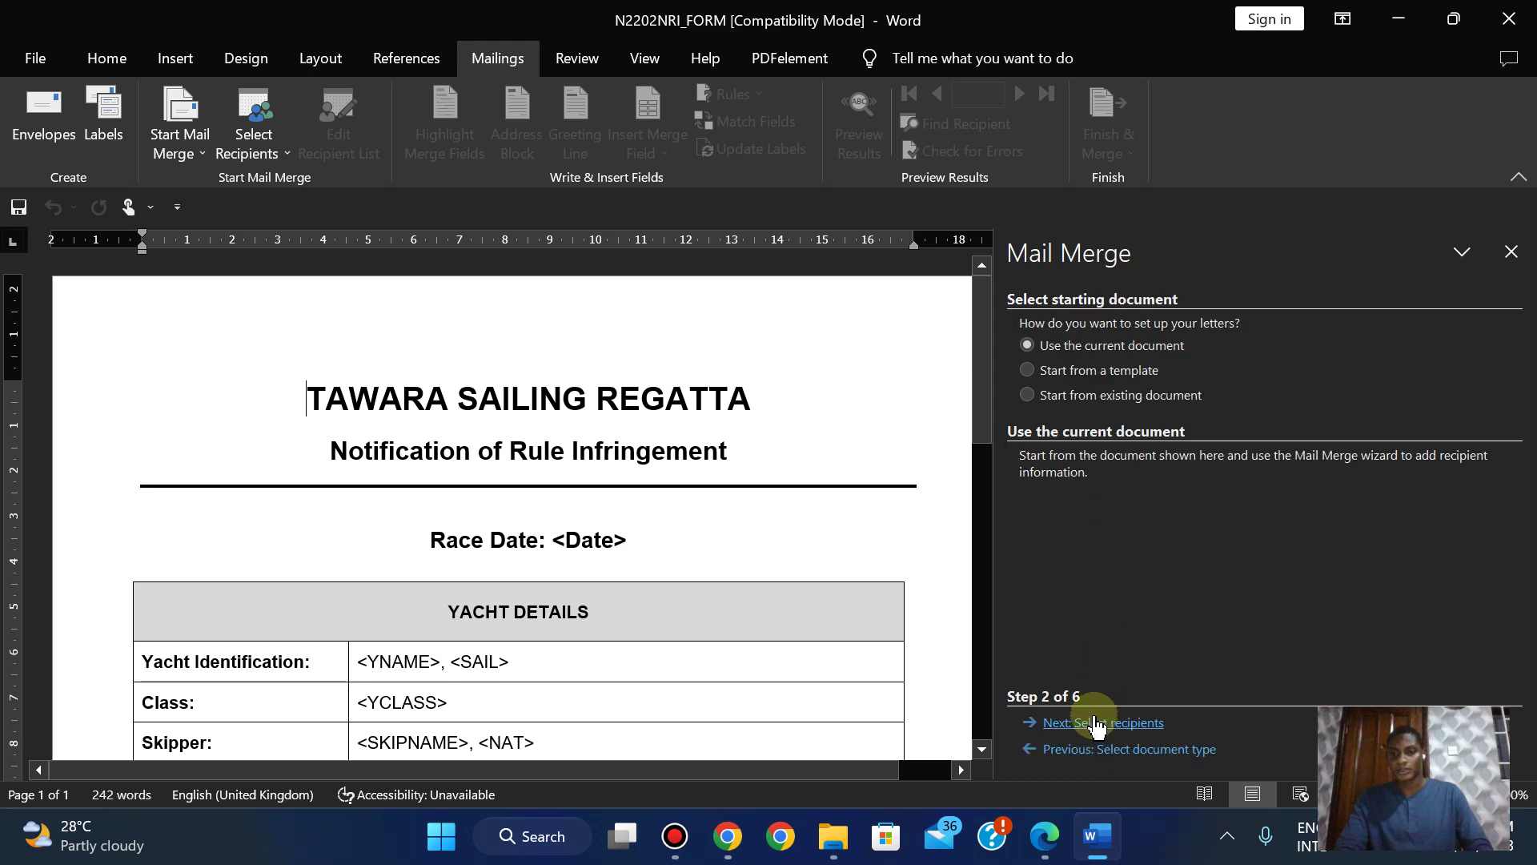
click(1095, 725)
Attach N2202INFRINGE as the data source and accept the full recipient list
click(1080, 473)
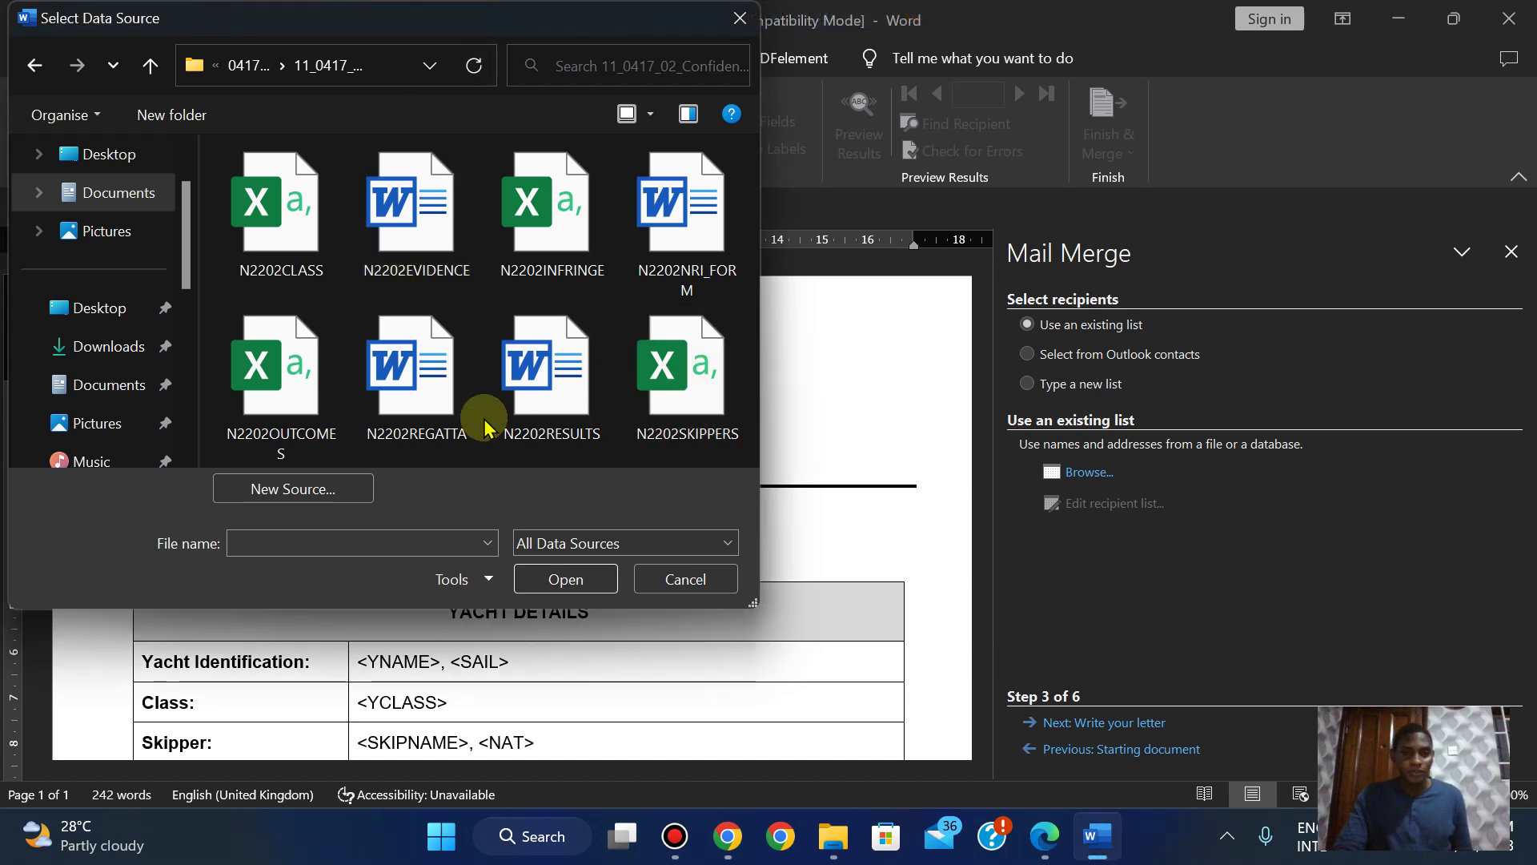
click(560, 234)
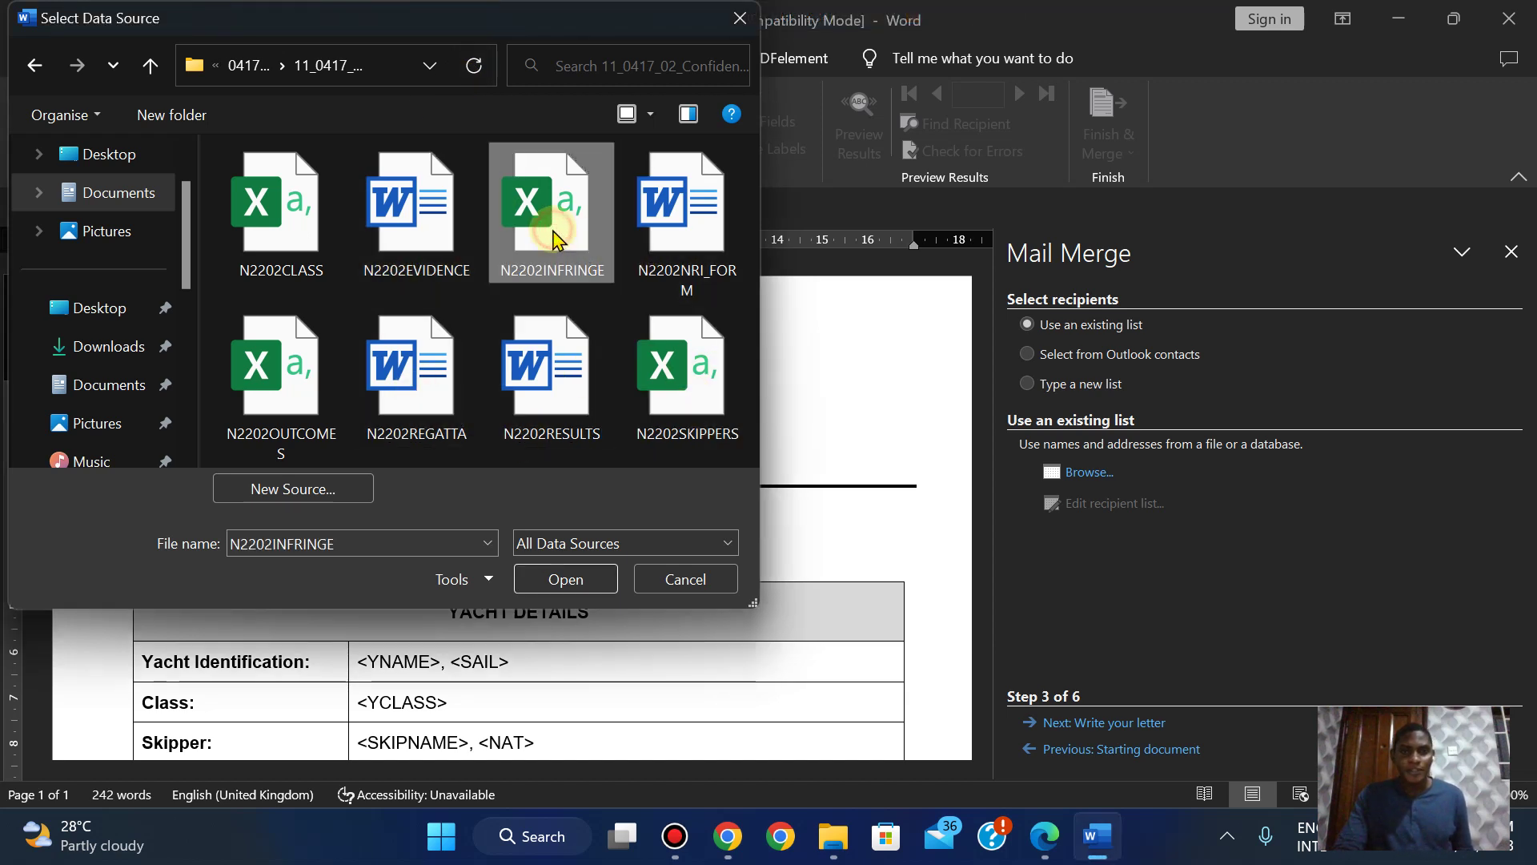
click(565, 578)
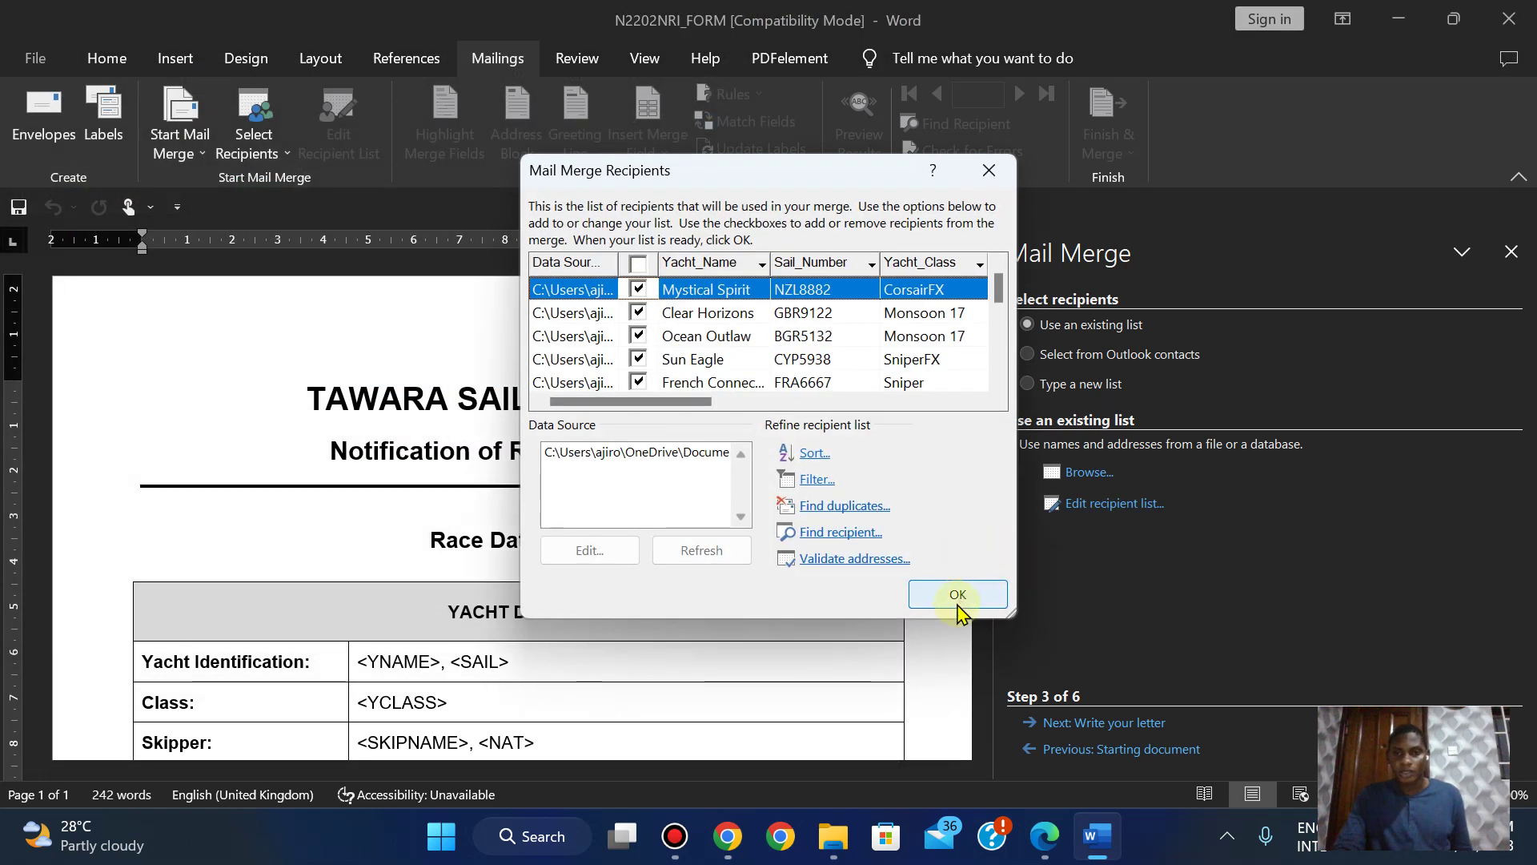
click(956, 594)
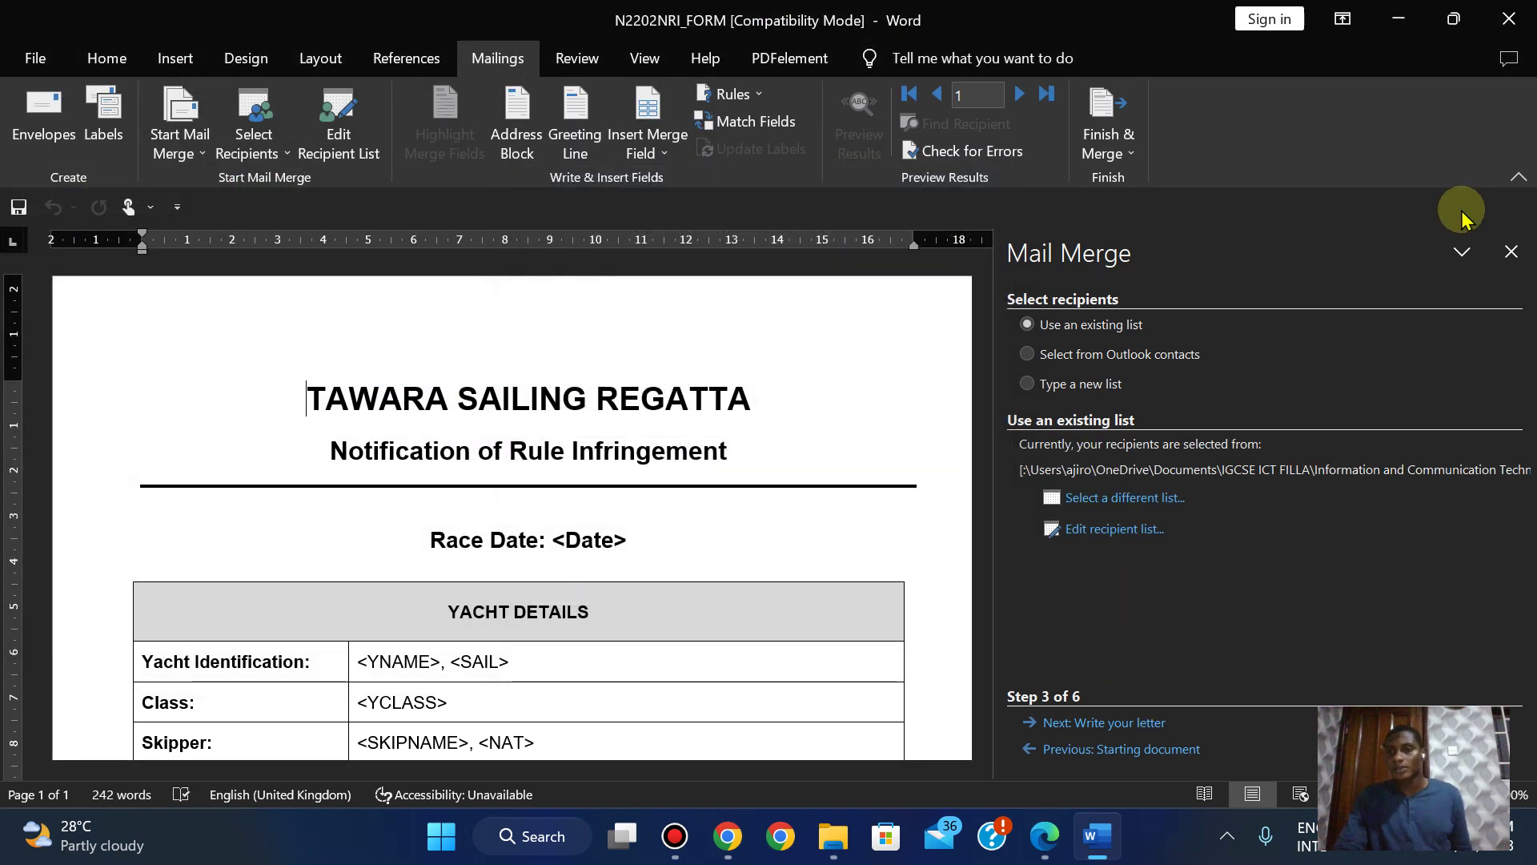
Close the Mail Merge pane and replace <YNAME> with the Yacht_Name field
click(1512, 252)
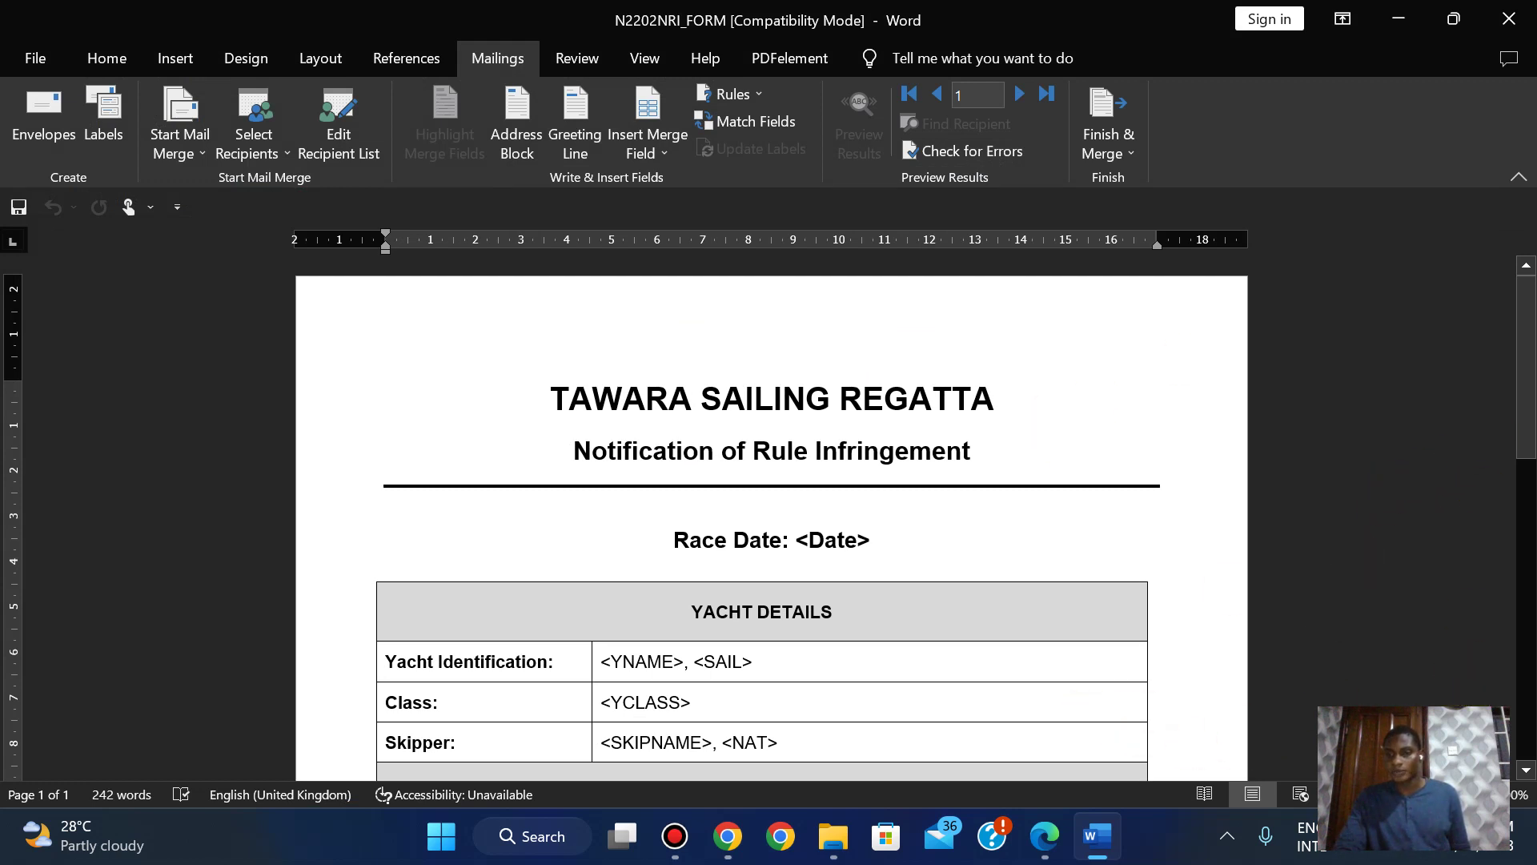
ctrl+scroll(1464, 694, up, 2)
ctrl+scroll(1463, 695, up, 1)
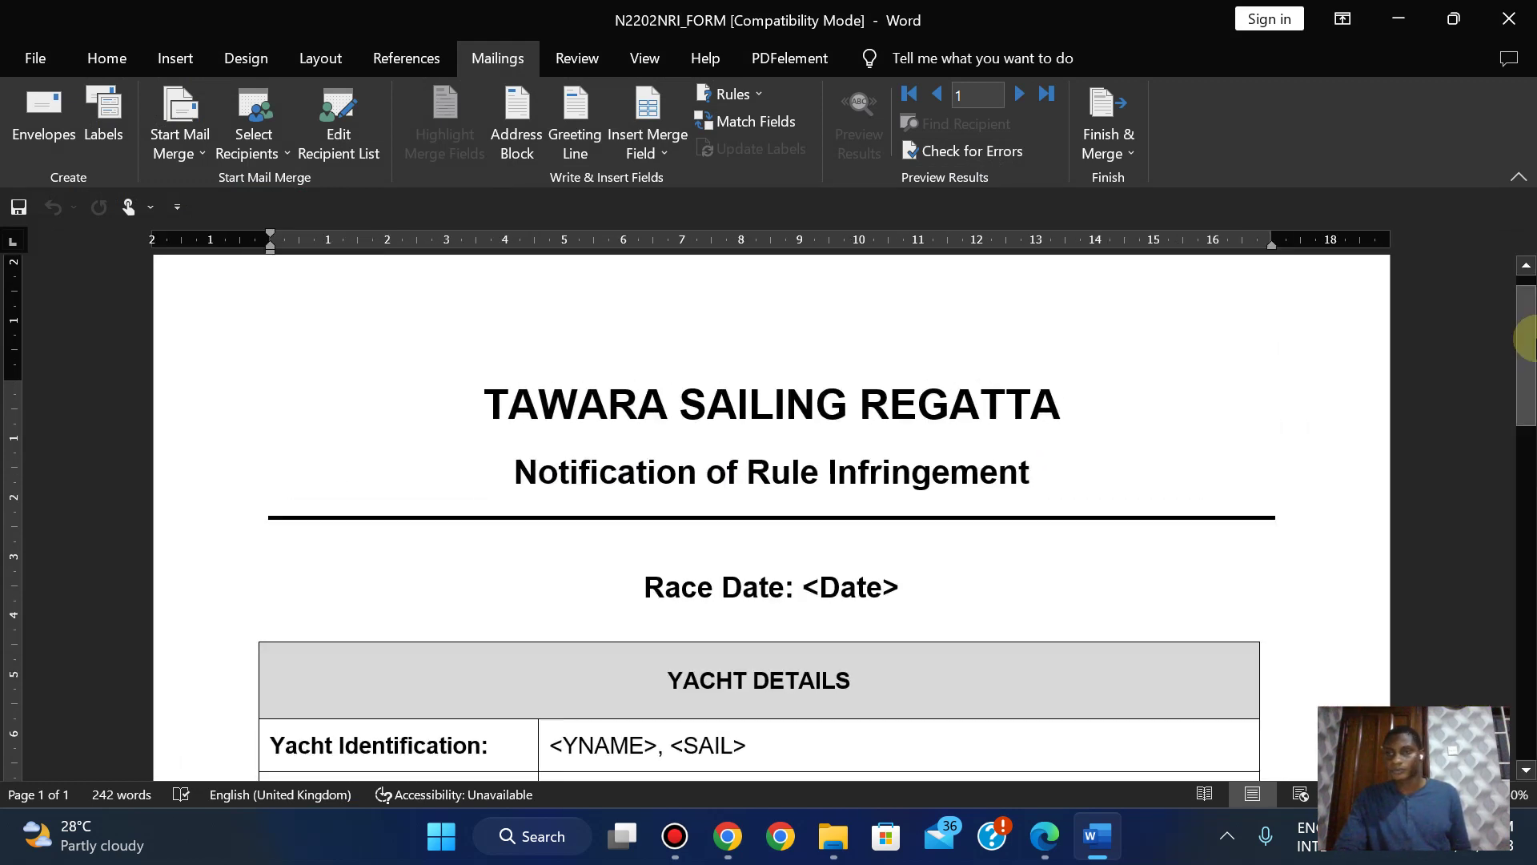
drag(1529, 345, 1526, 389)
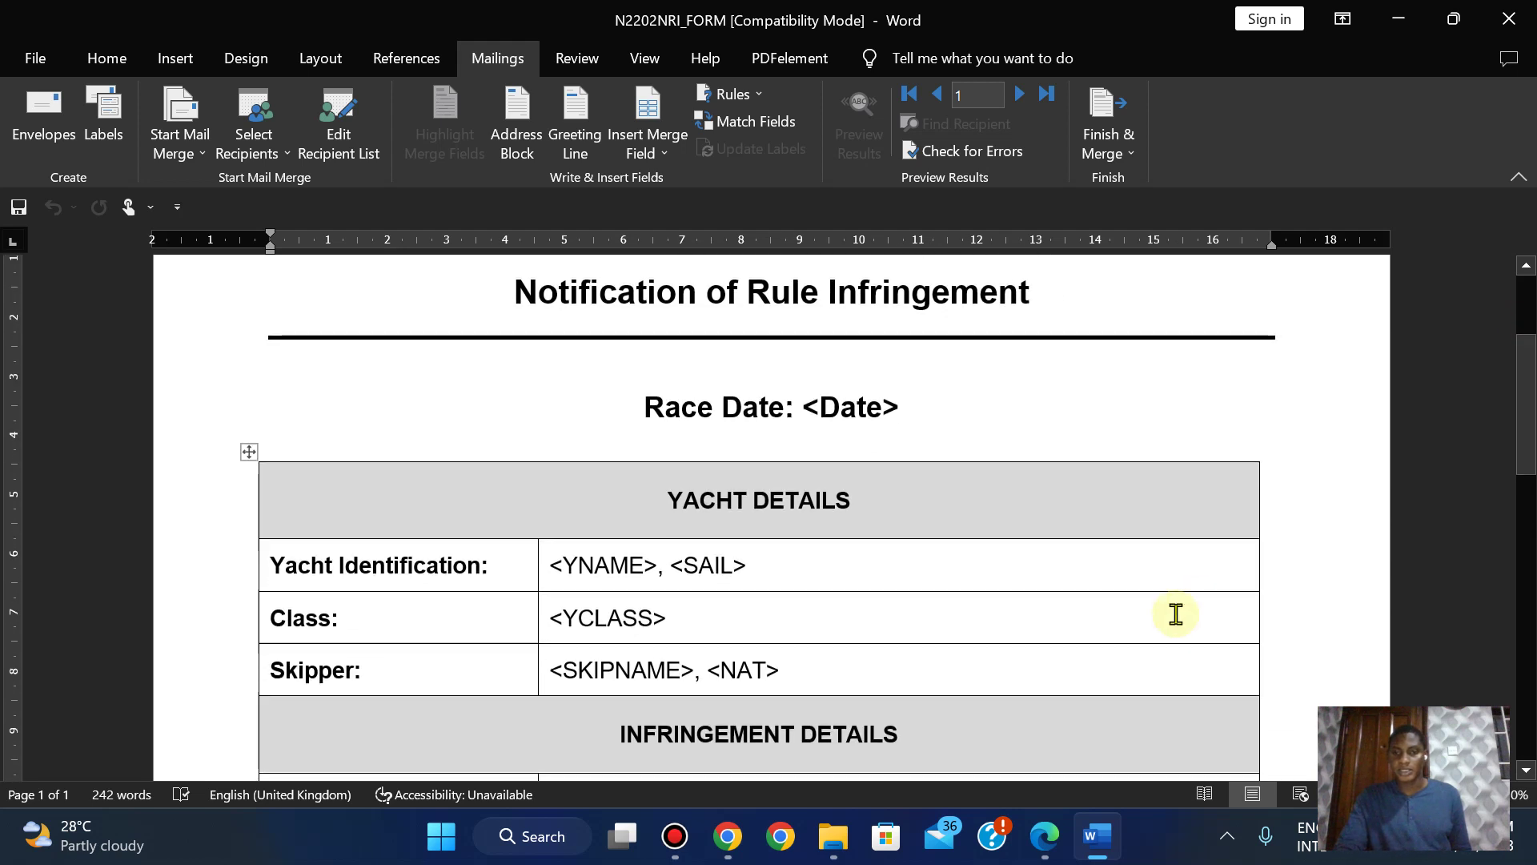
click(1057, 847)
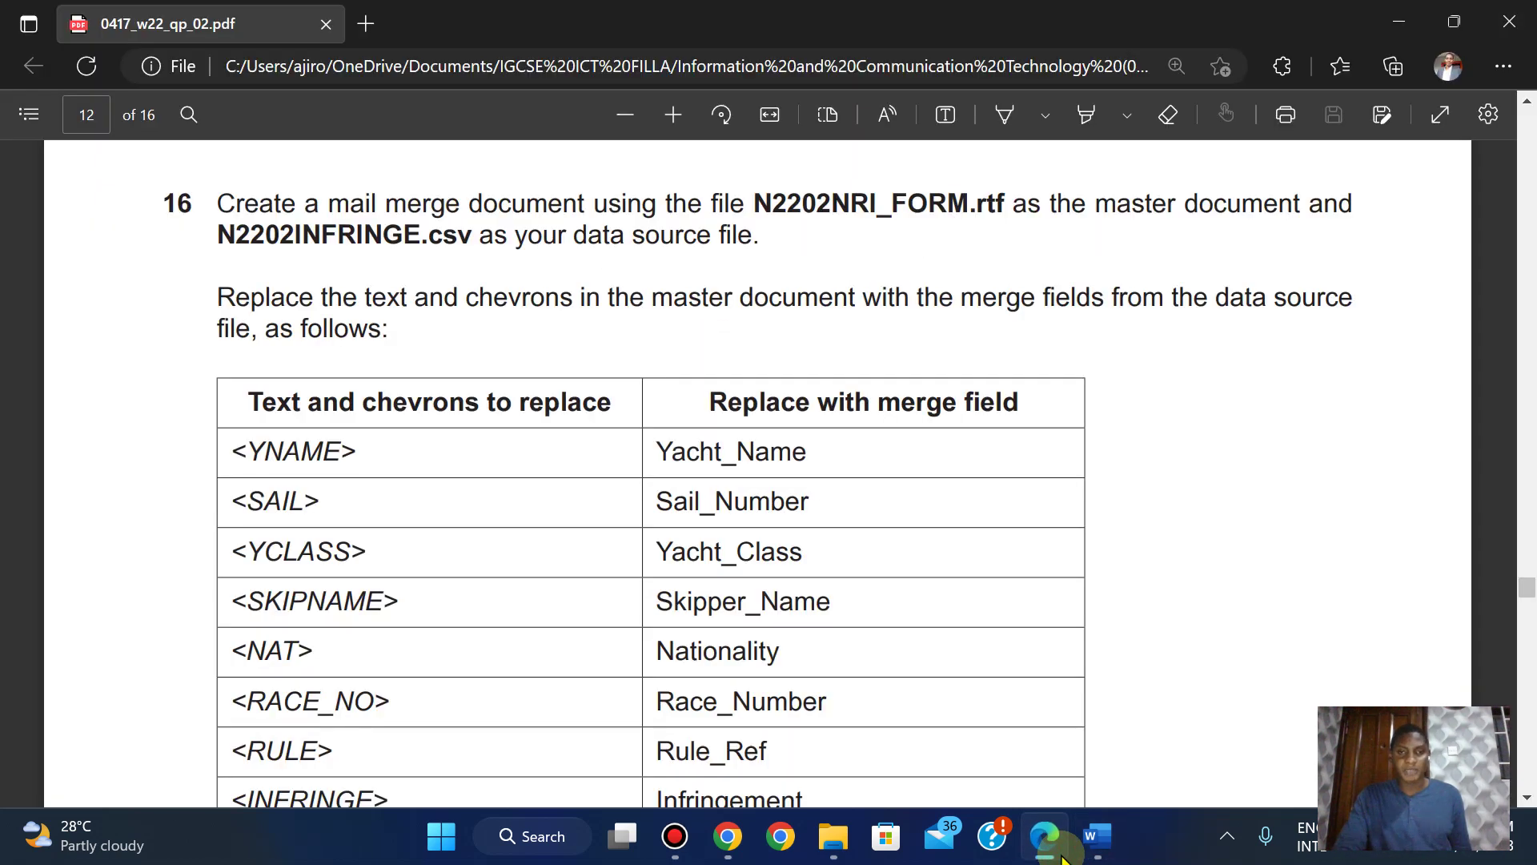
click(1062, 853)
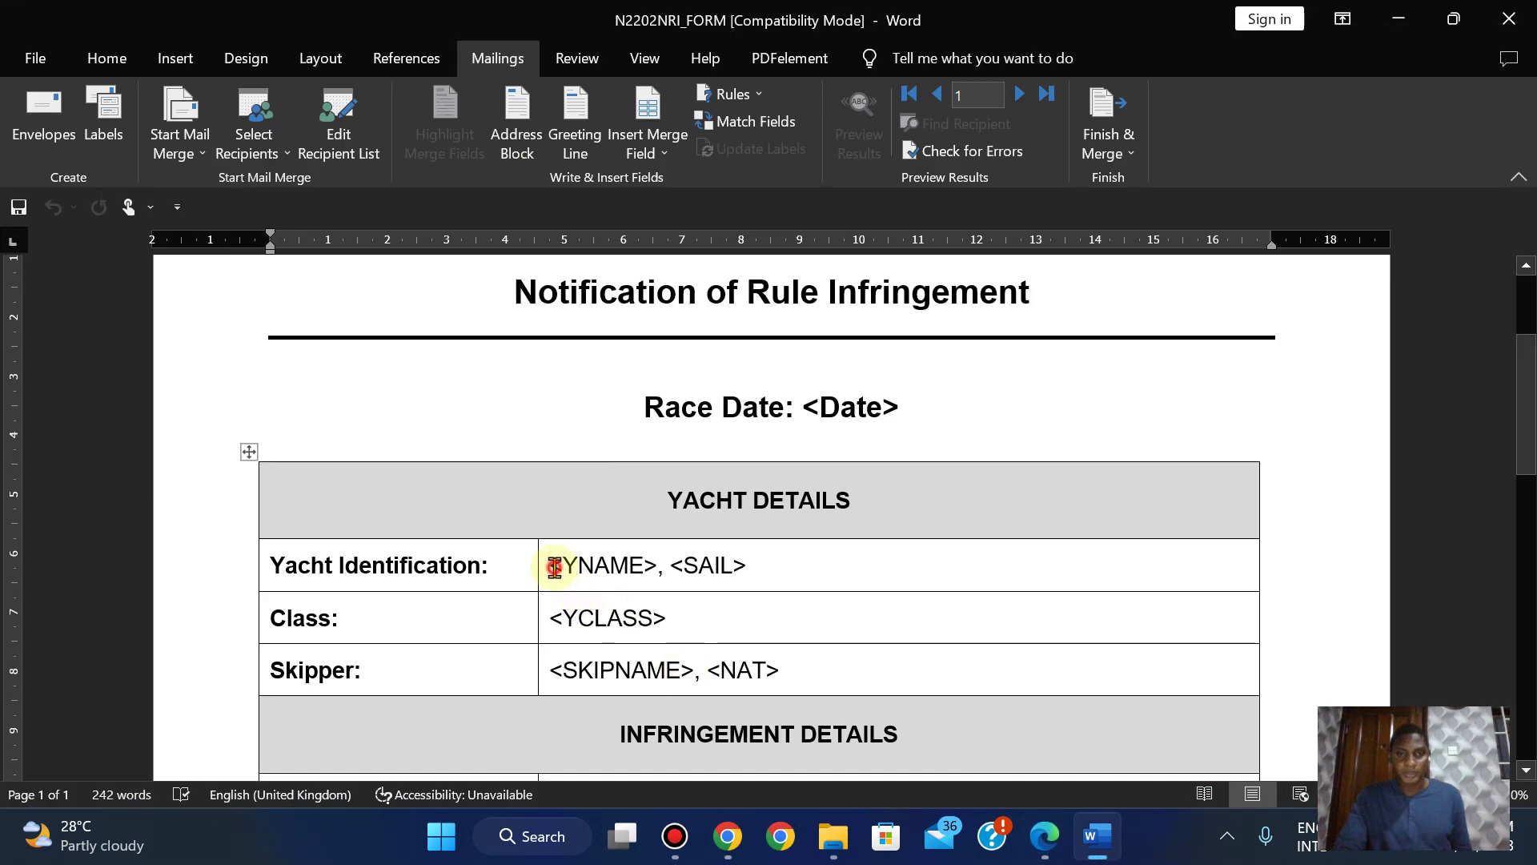
click(553, 567)
key(shift+Right)
key(shift+Right)
key(shift+Right)
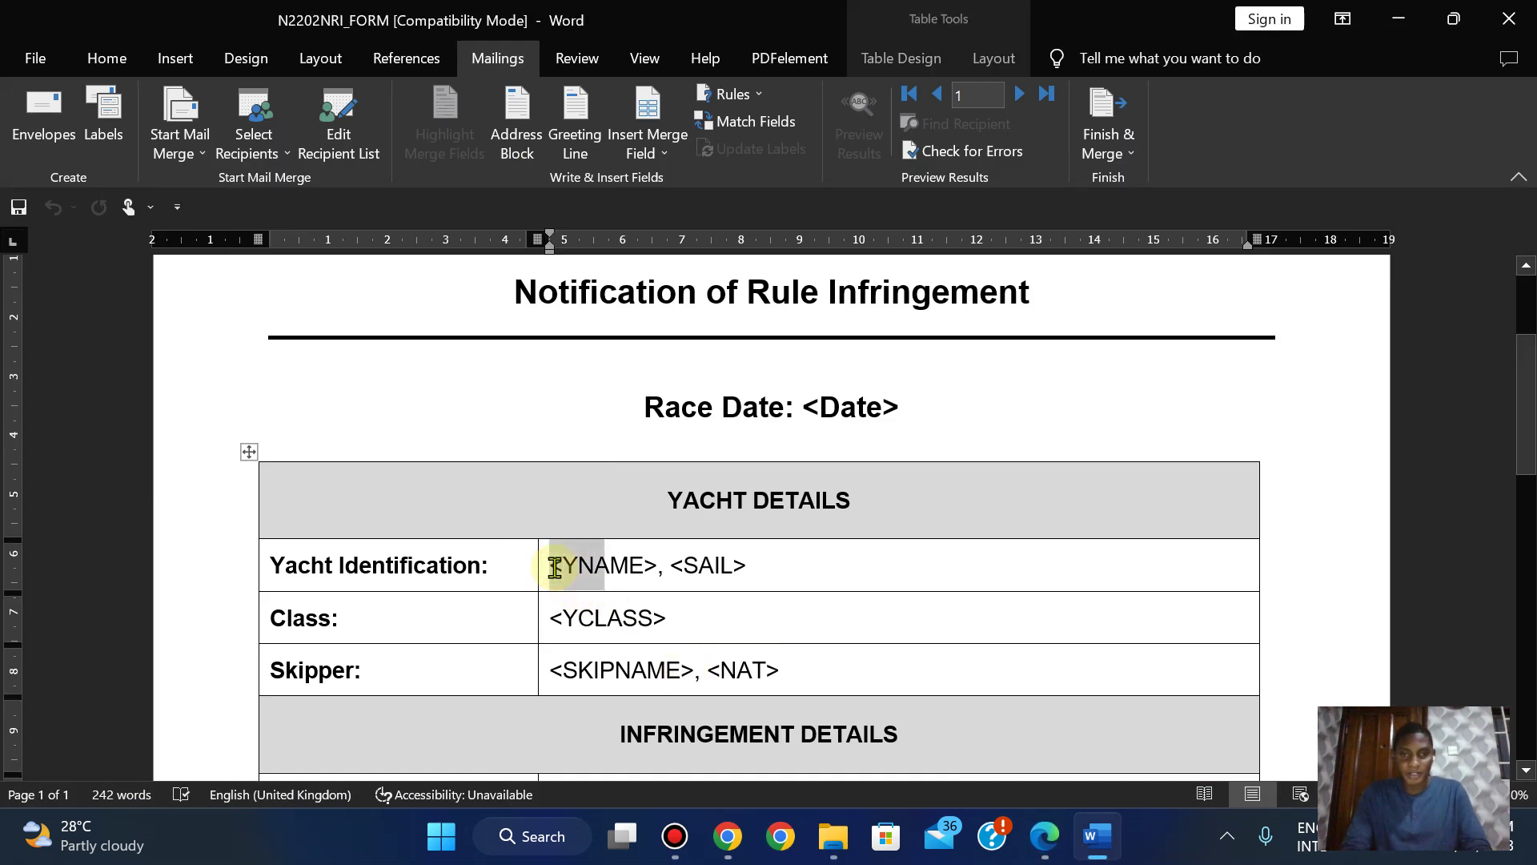
key(shift+Right)
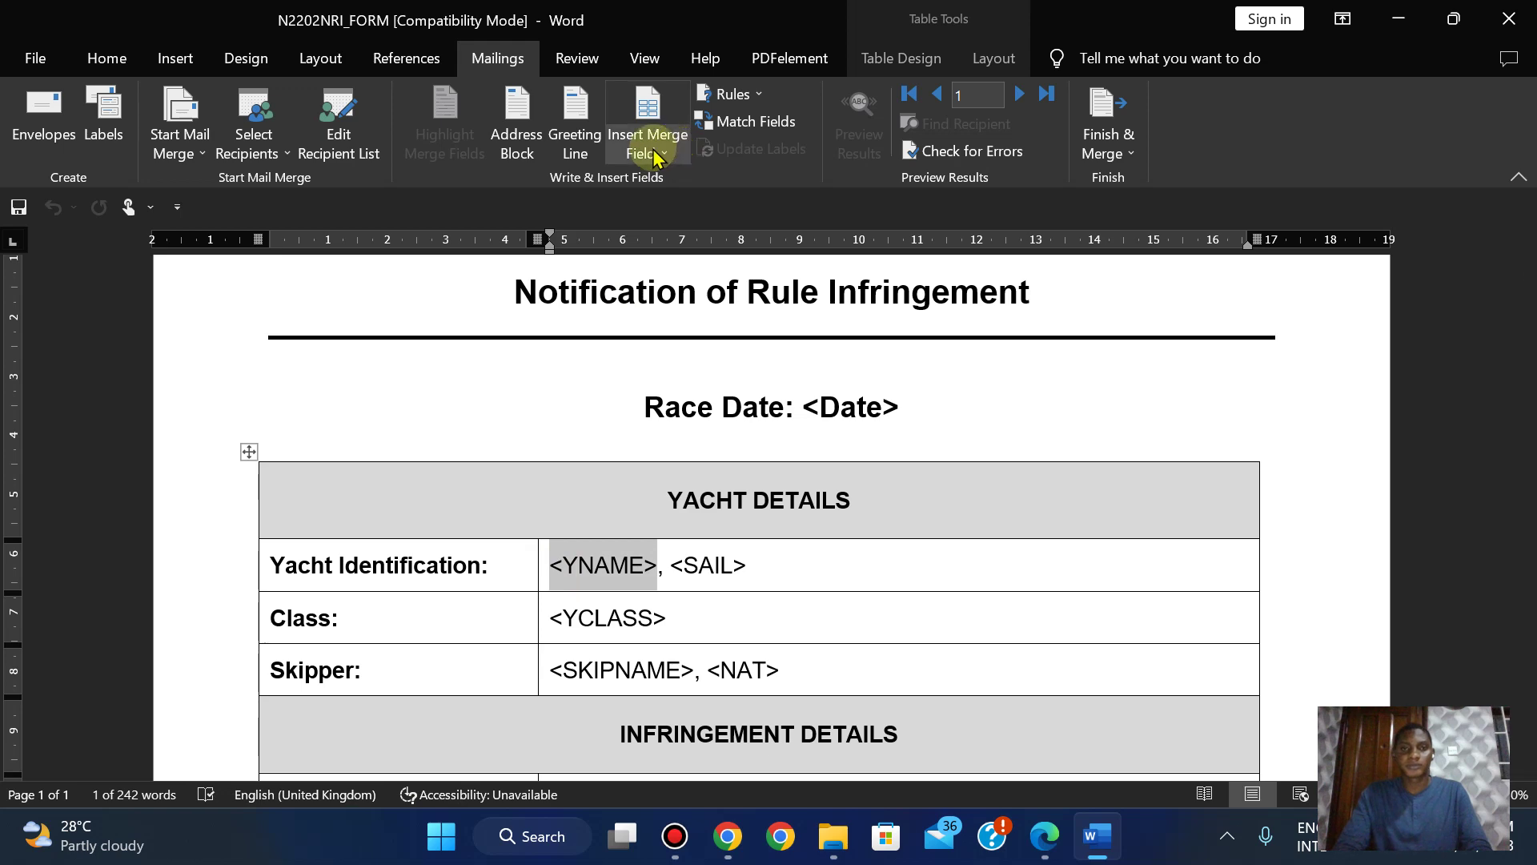
click(654, 155)
click(655, 182)
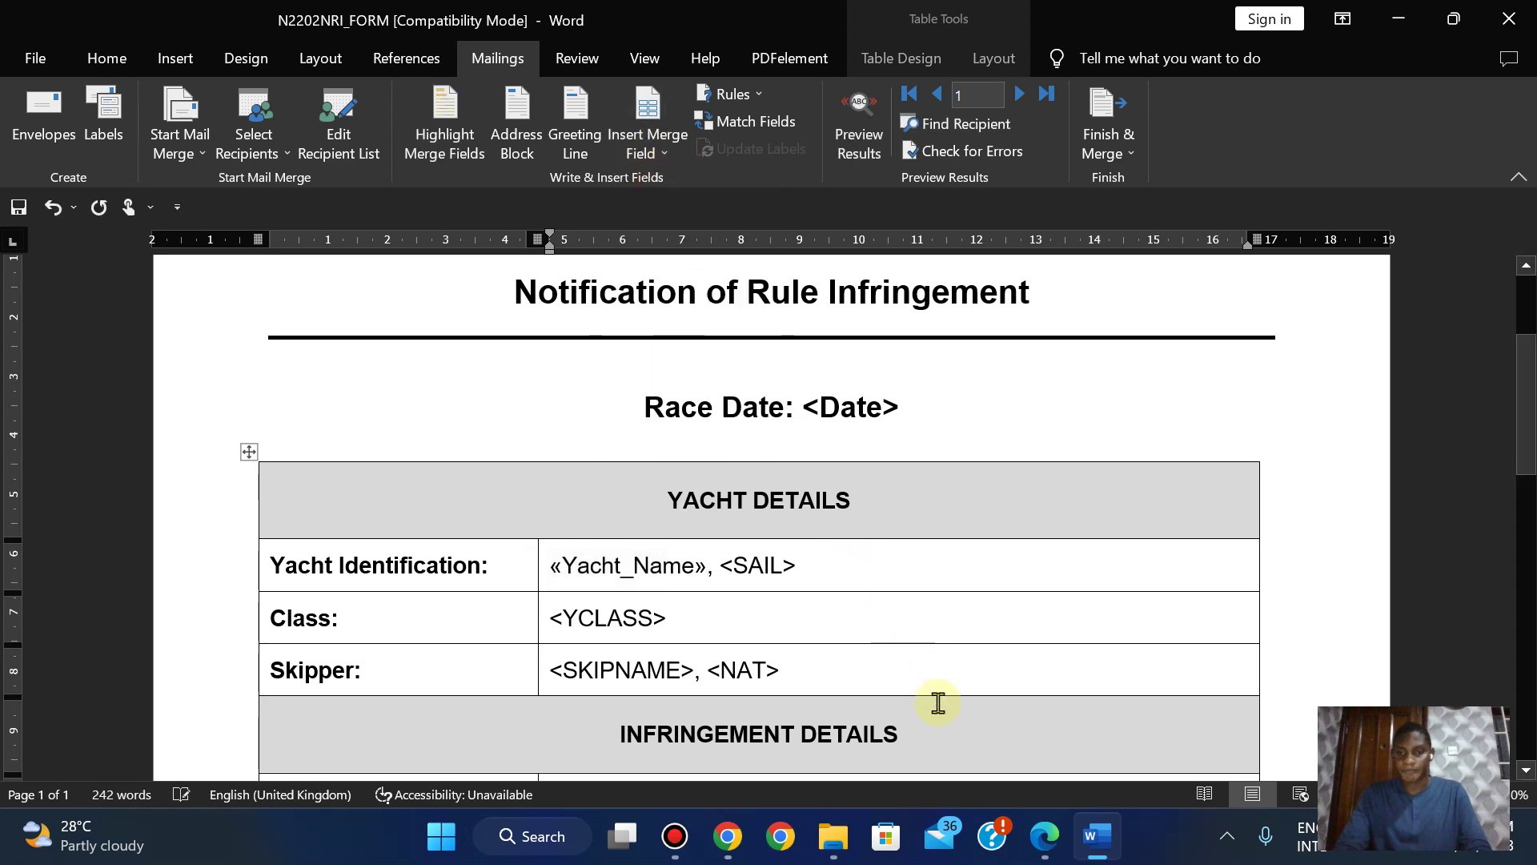
Replace <SAIL> and <YCLASS> with the Sail_Number and Yacht_Class fields
click(1040, 840)
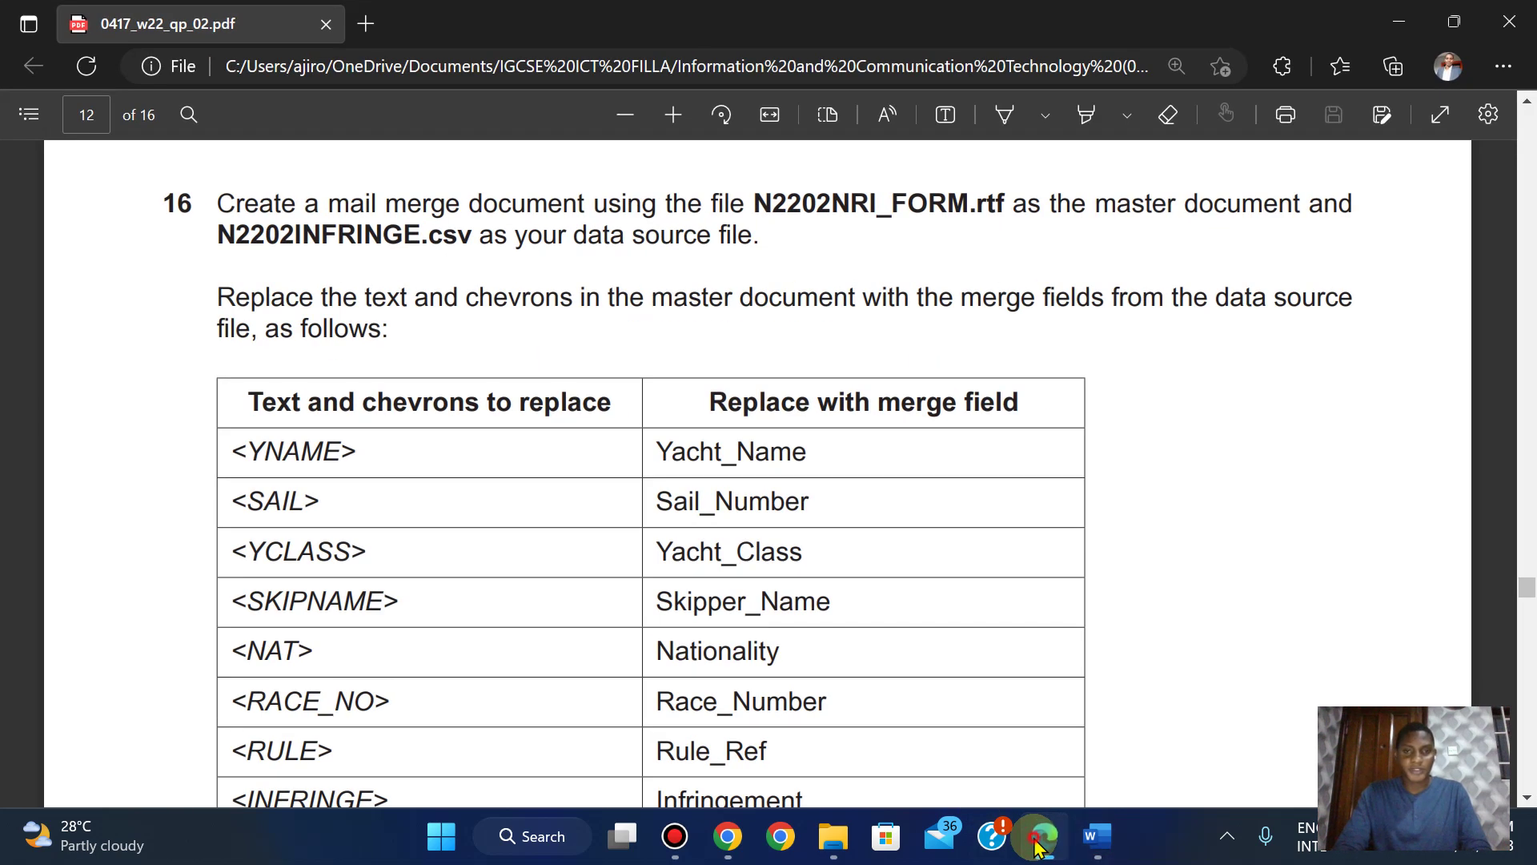
click(1040, 840)
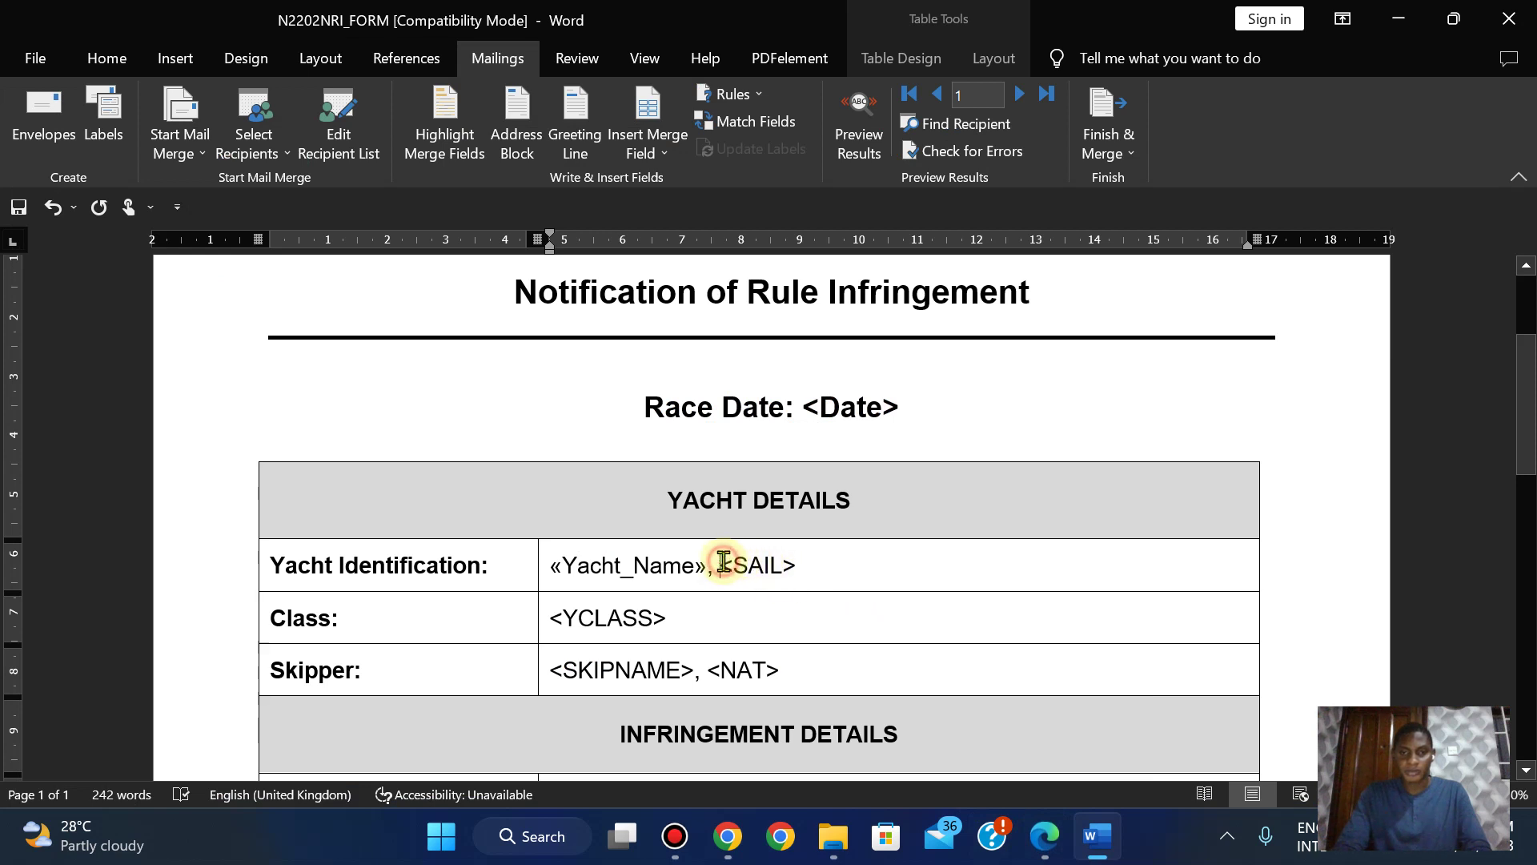
key(shift+Right)
key(shift+Right)
key(shift+Right)
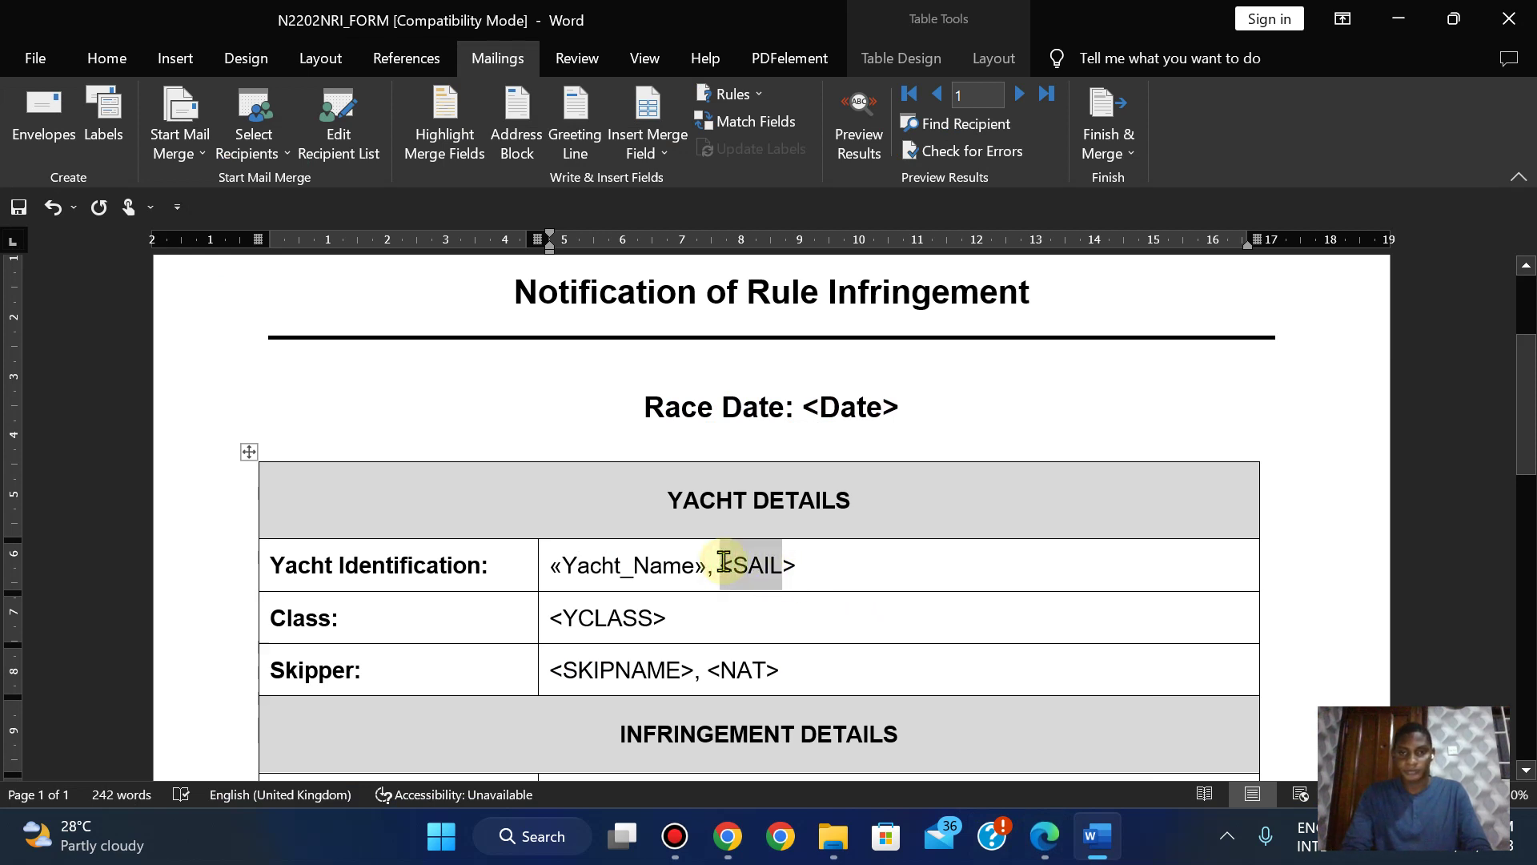
key(shift+Right)
key(shift+Right)
click(646, 146)
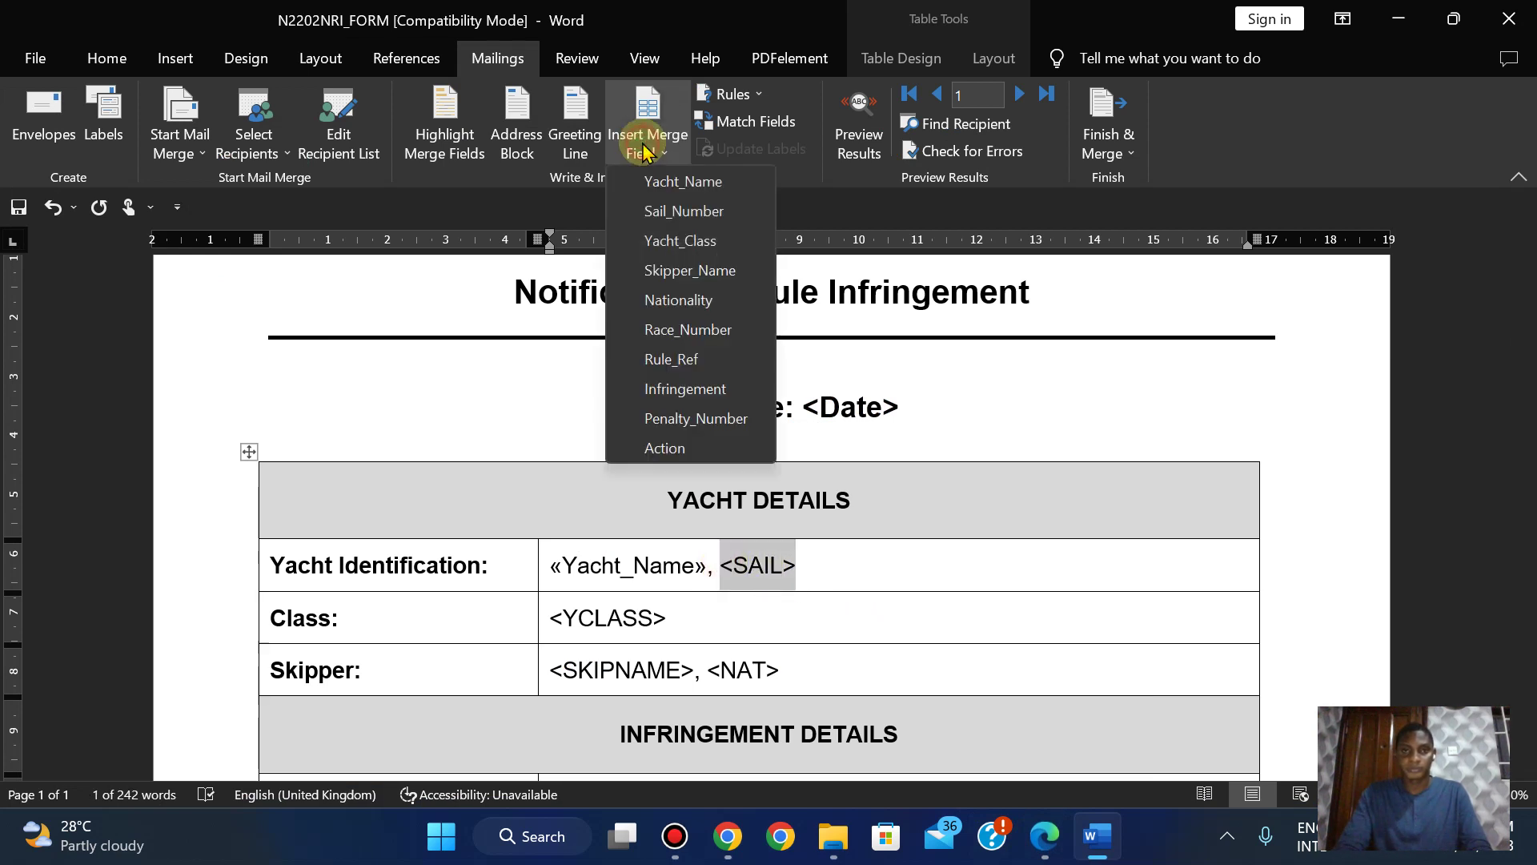
click(655, 212)
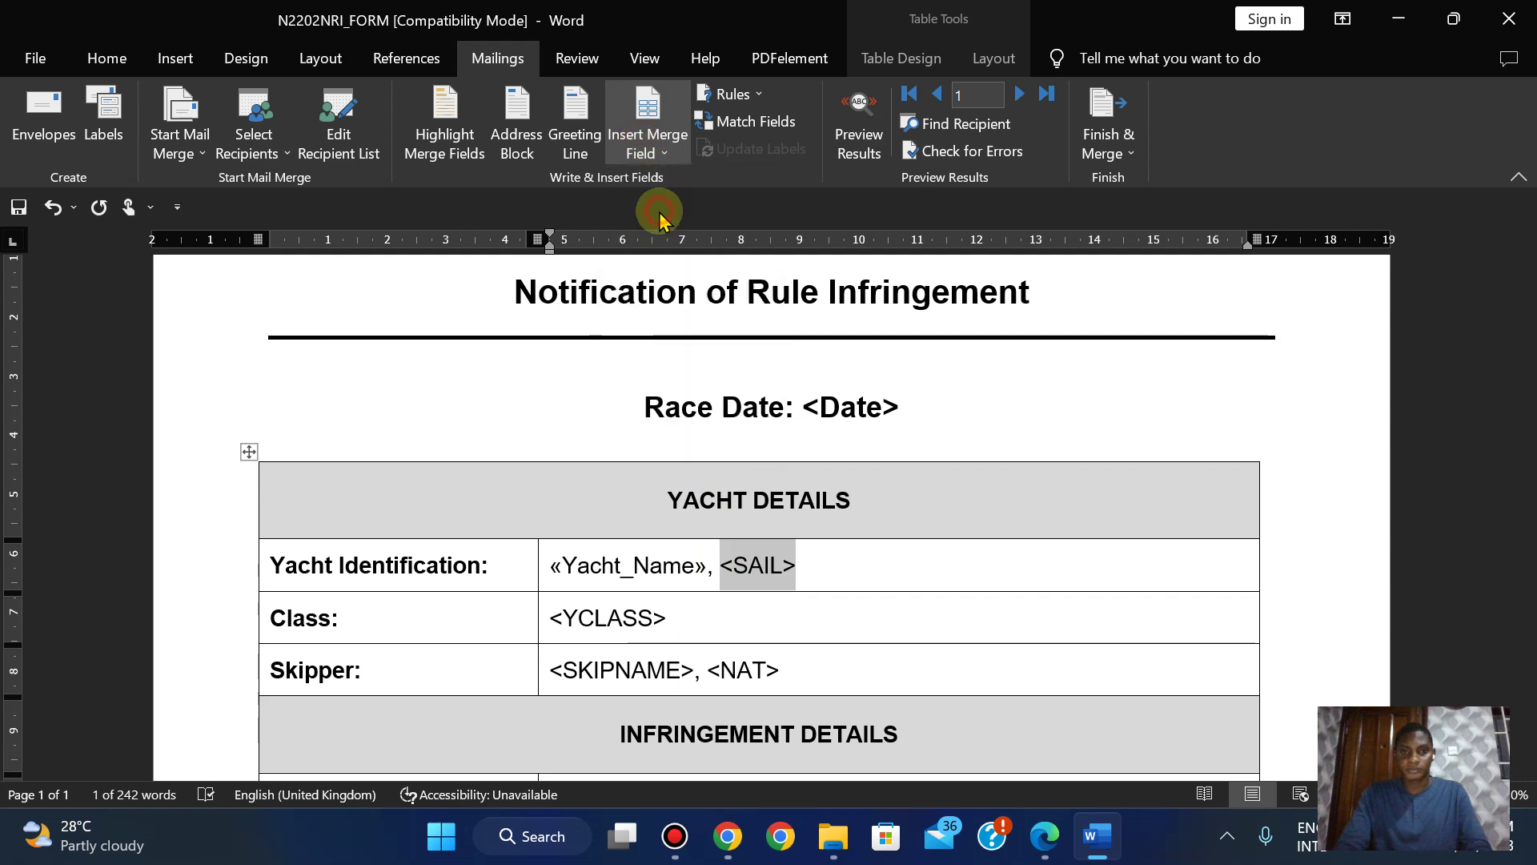
click(1047, 838)
click(1047, 837)
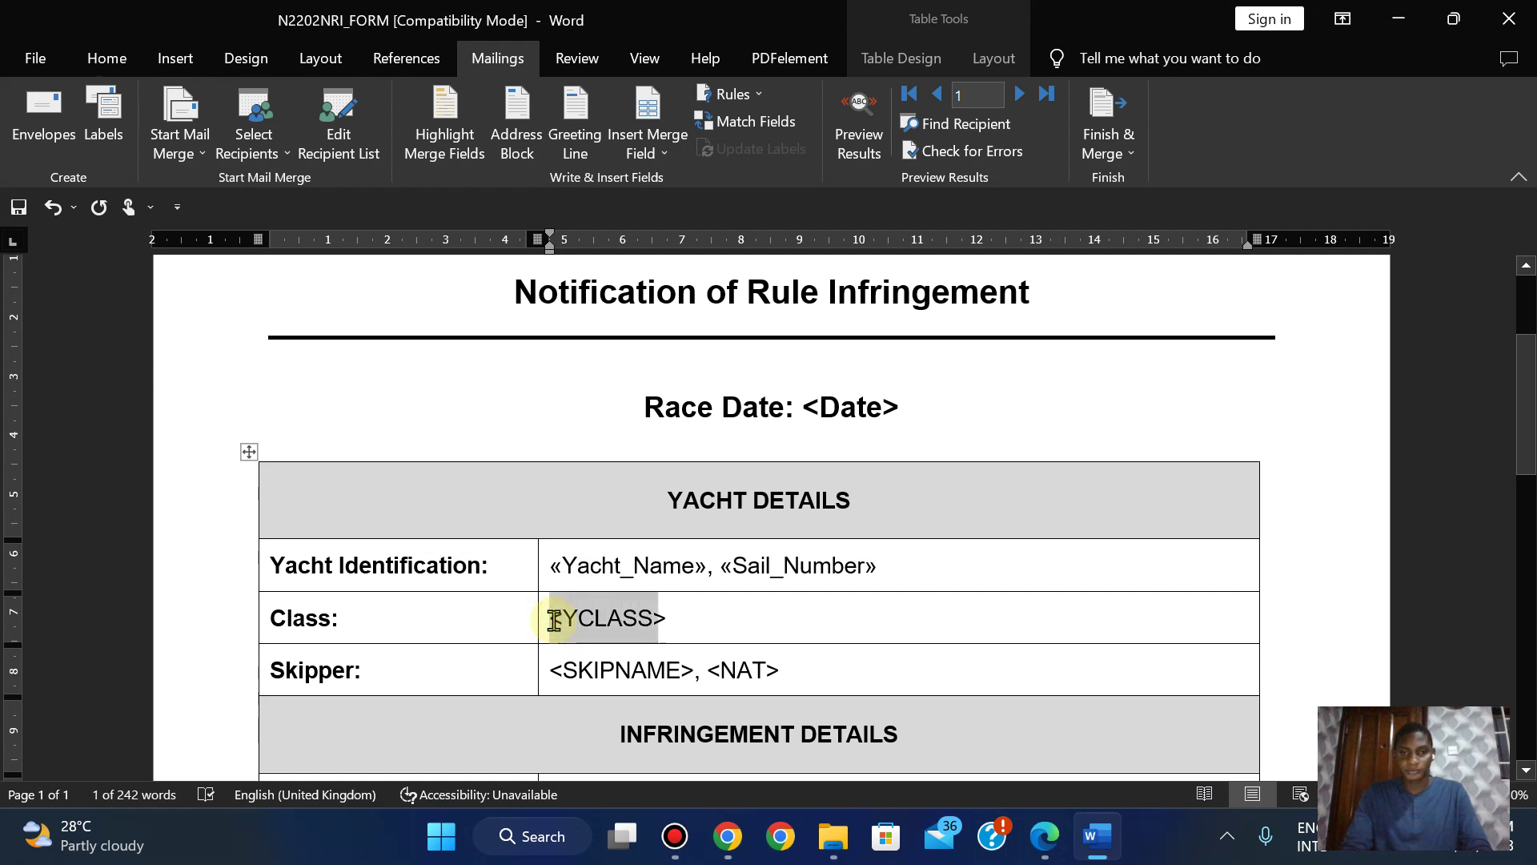
click(647, 144)
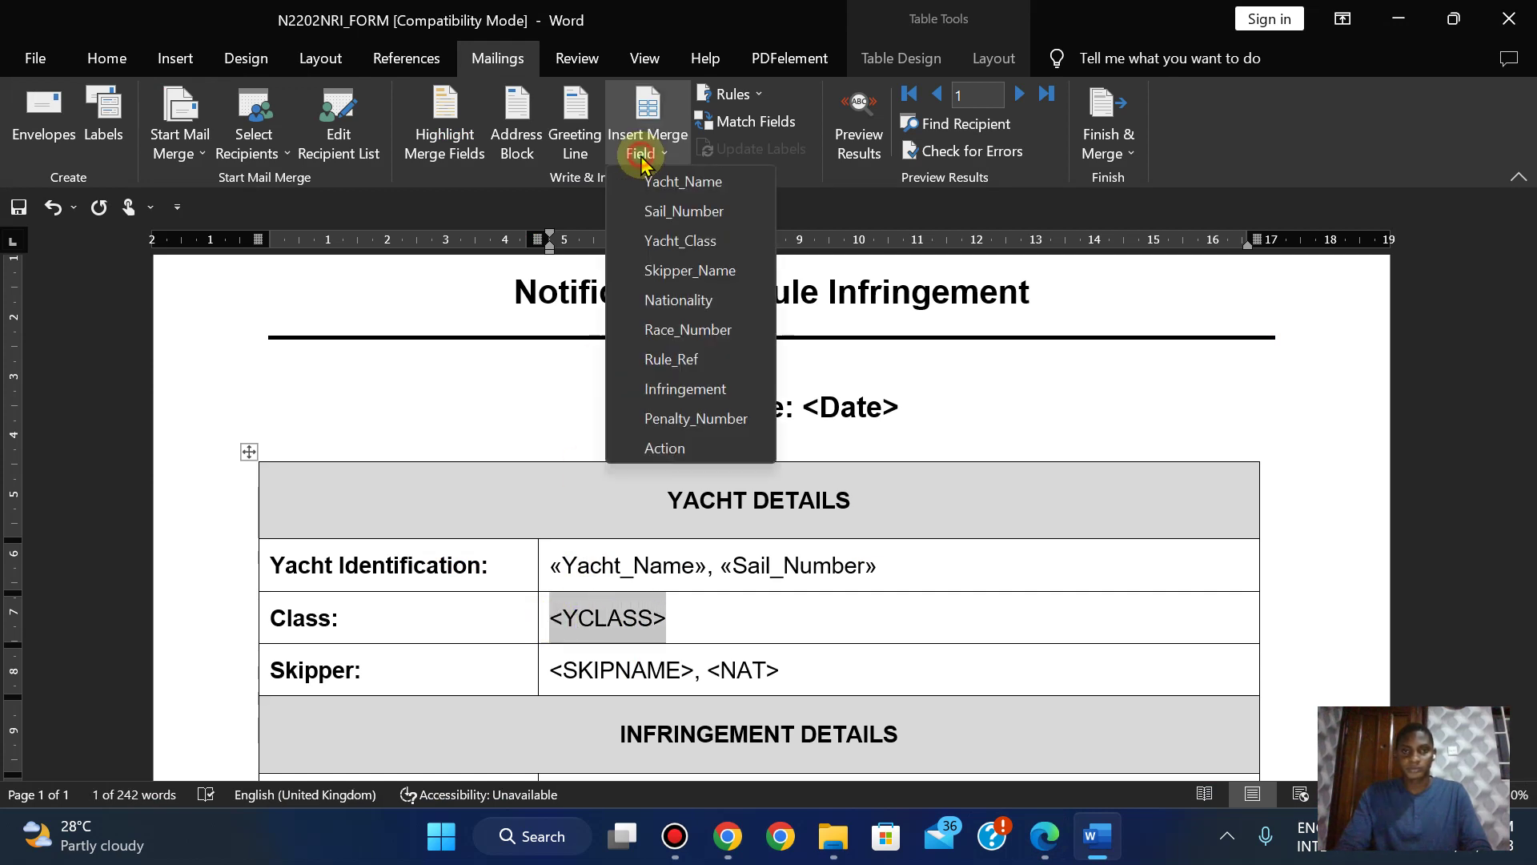
click(688, 243)
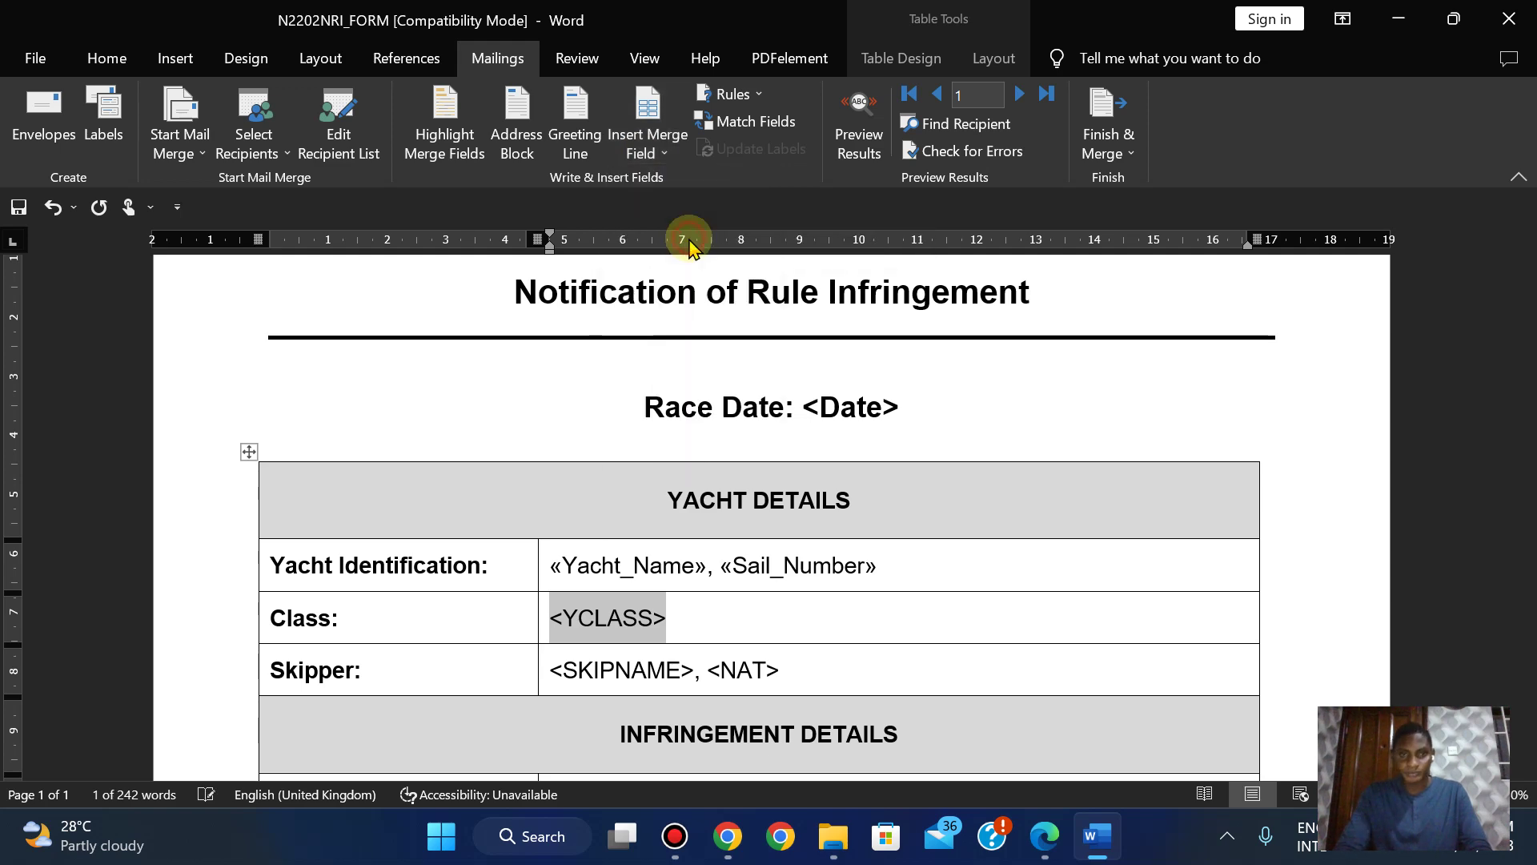
Replace <SKIPNAME> and <NAT> with the Skipper_Name and Nationality fields
click(1040, 840)
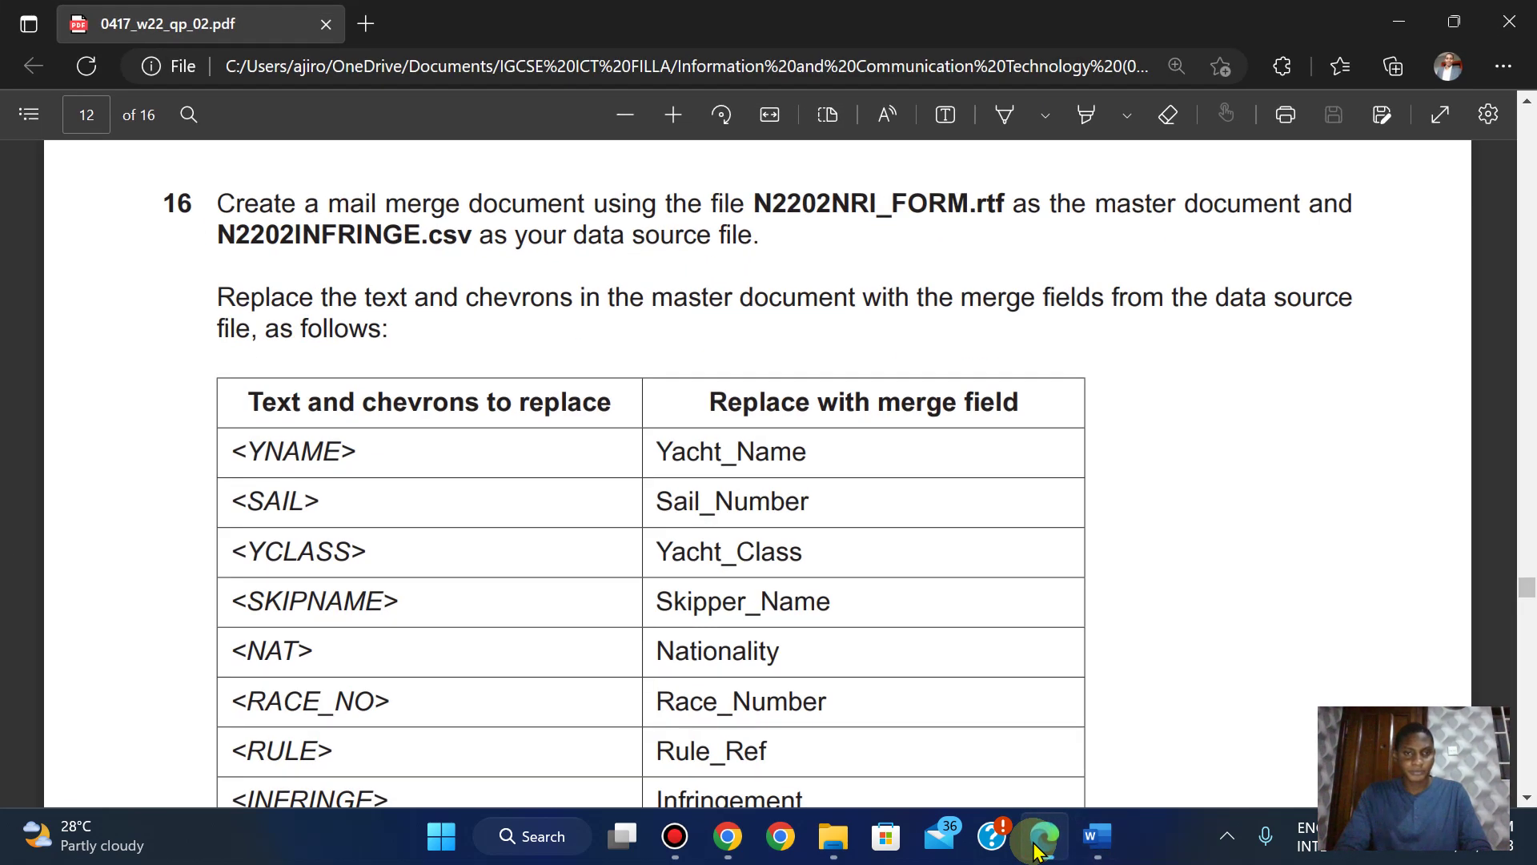
click(1036, 844)
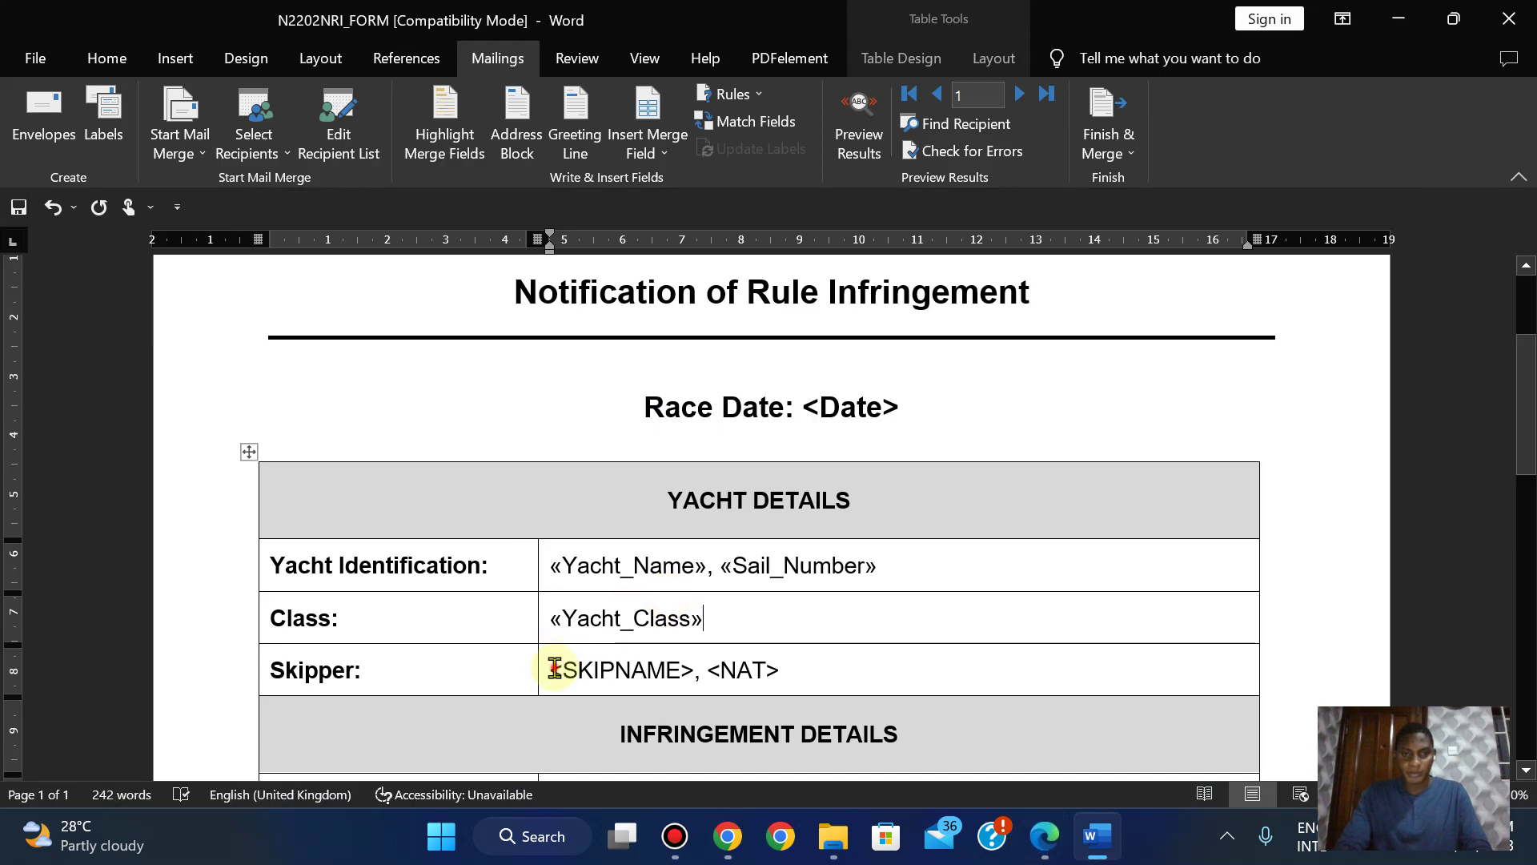
drag(550, 669, 555, 669)
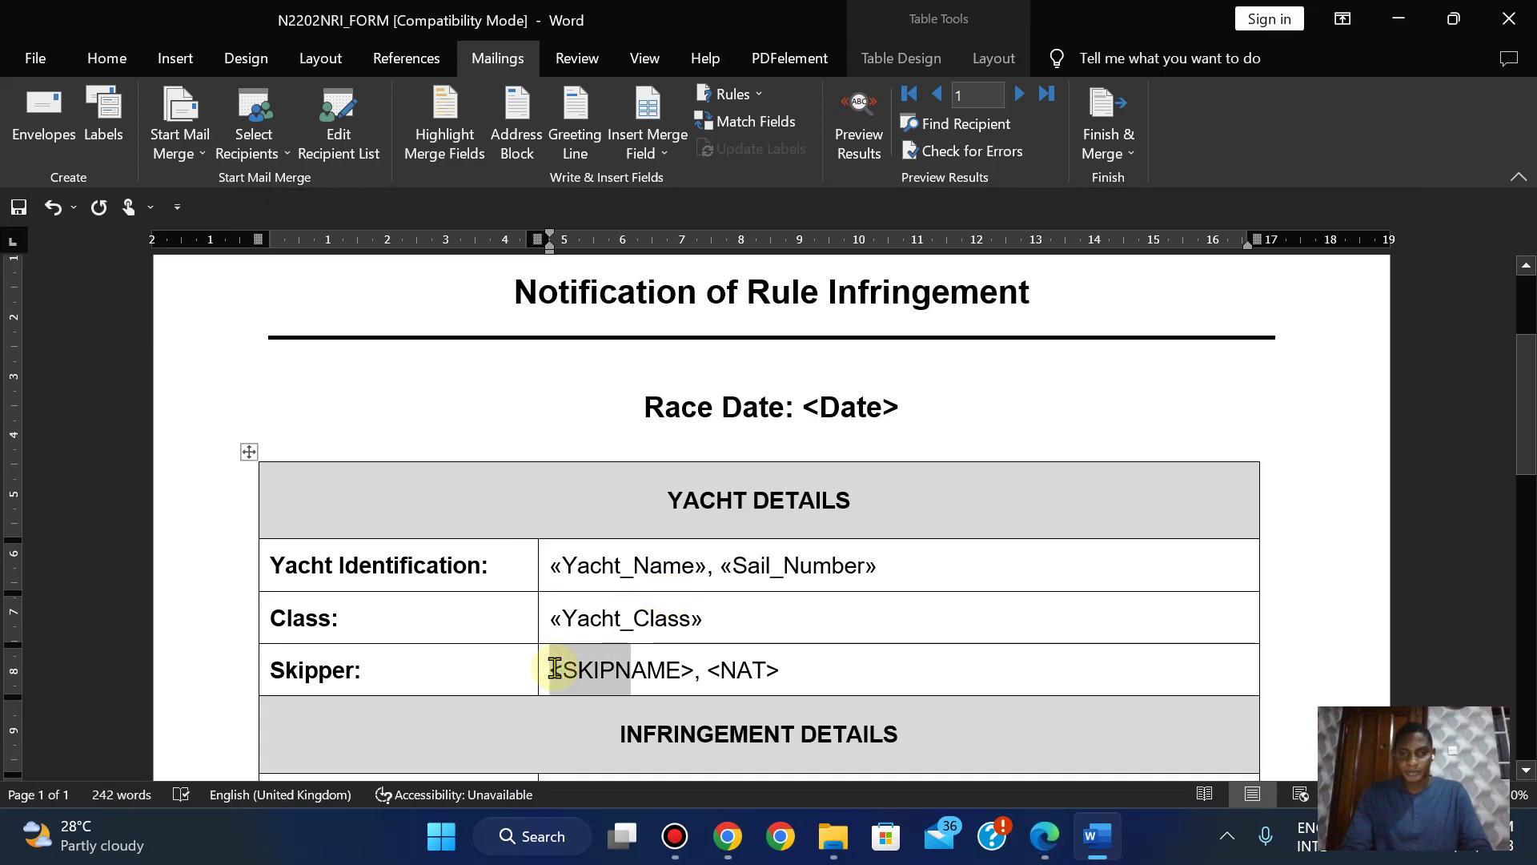
key(shift+Right)
key(shift+Right)
key(shift+Right)
key(shift+Right)
key(shift+Right)
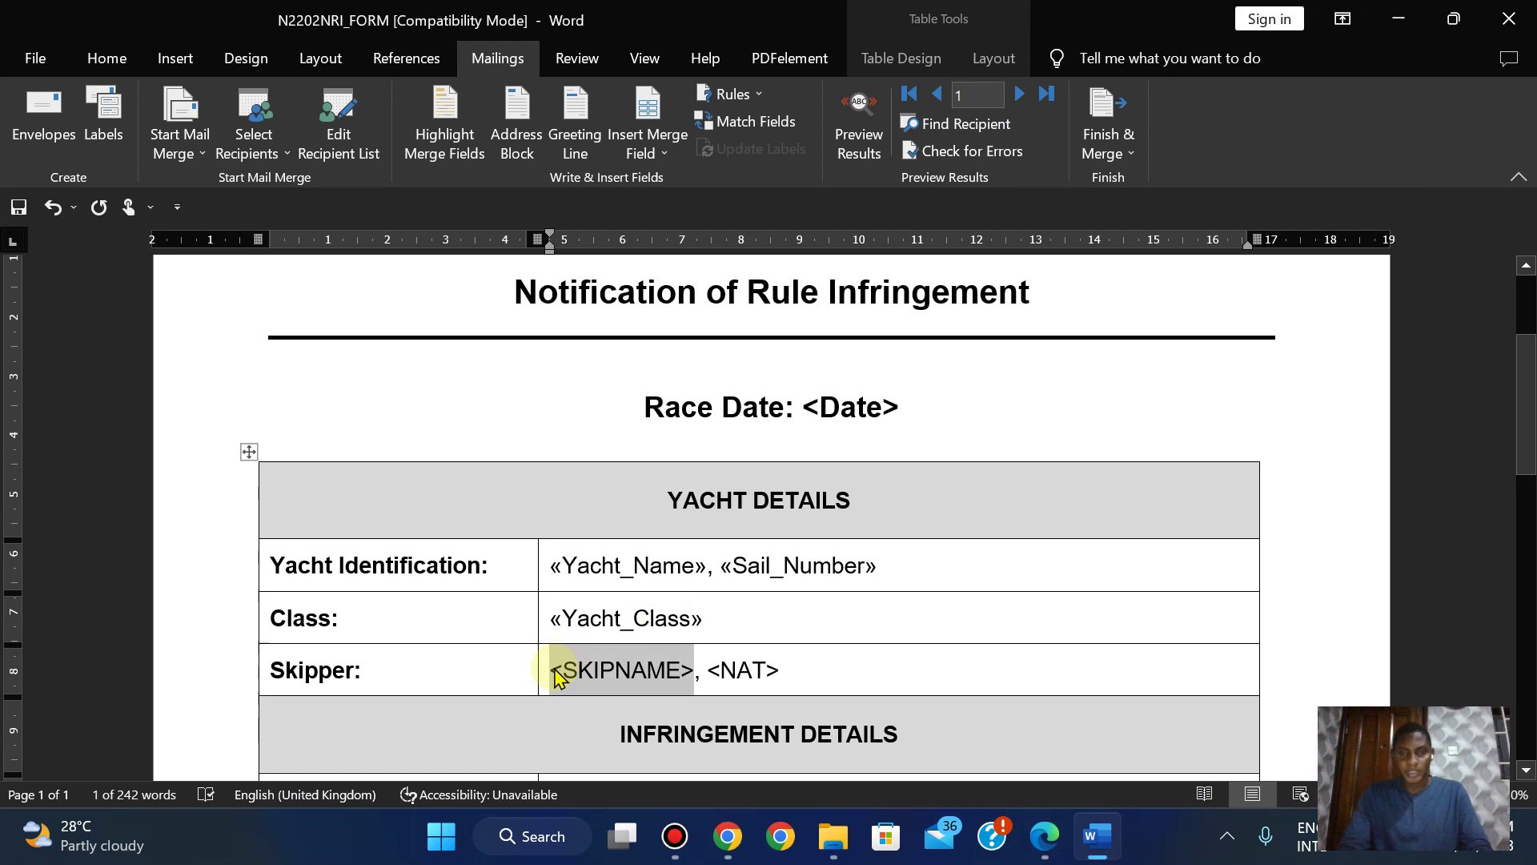
click(642, 154)
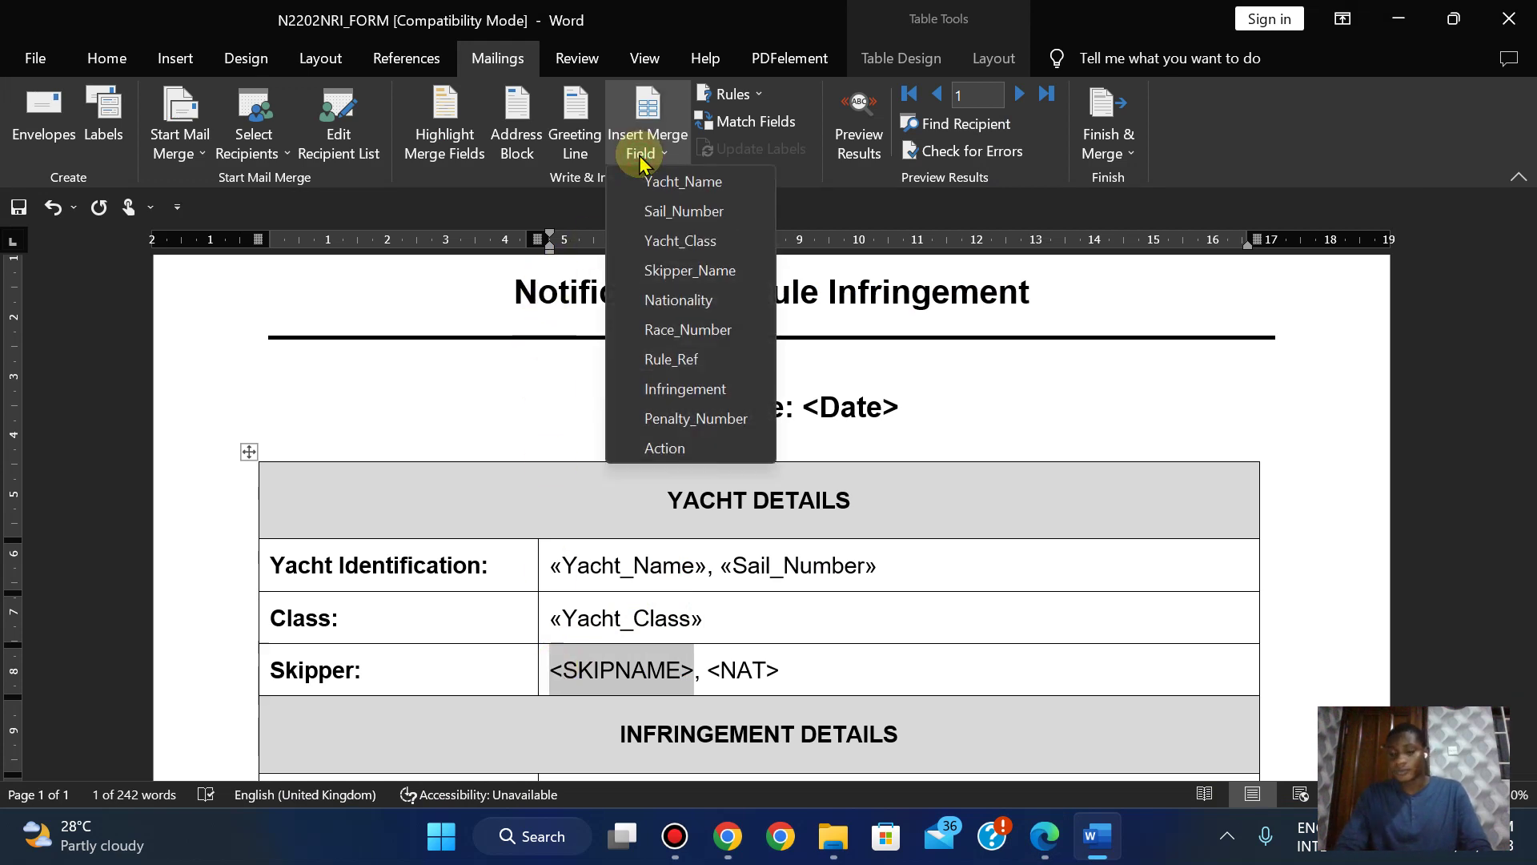
click(676, 271)
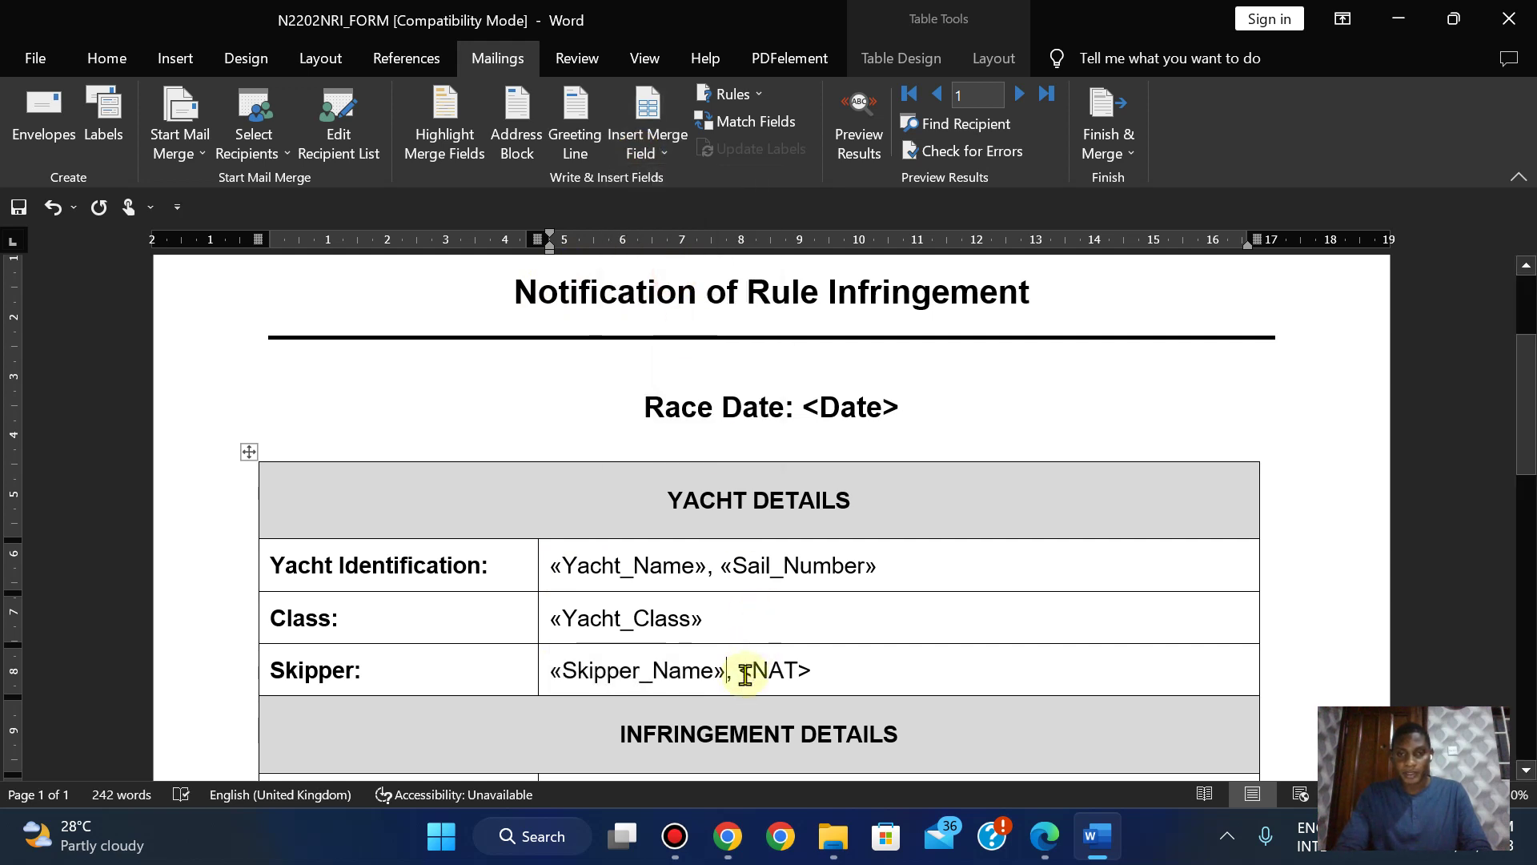
click(742, 674)
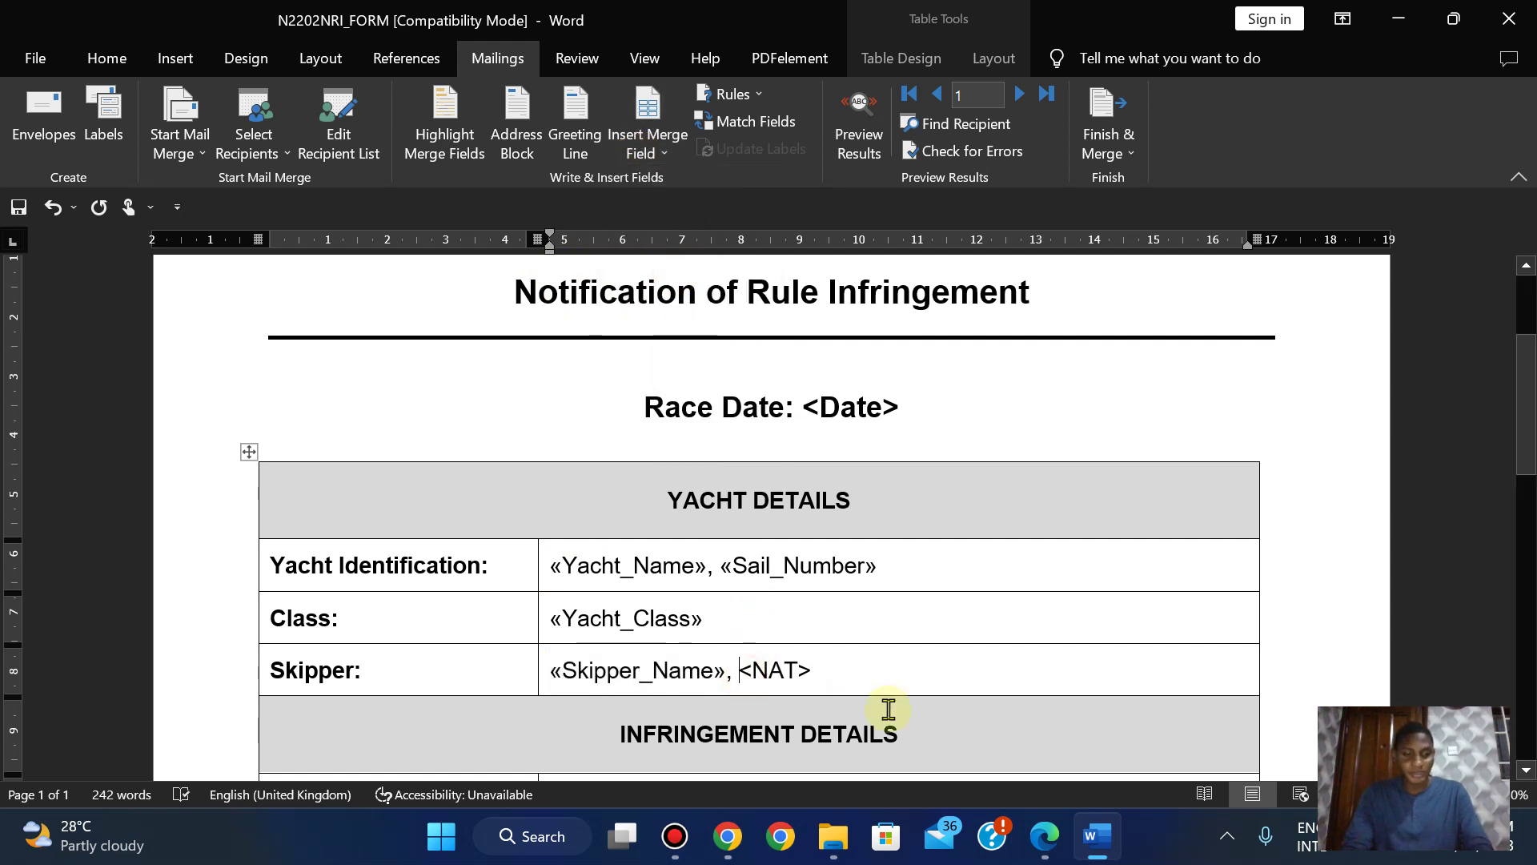
key(shift+Right)
key(shift+Right)
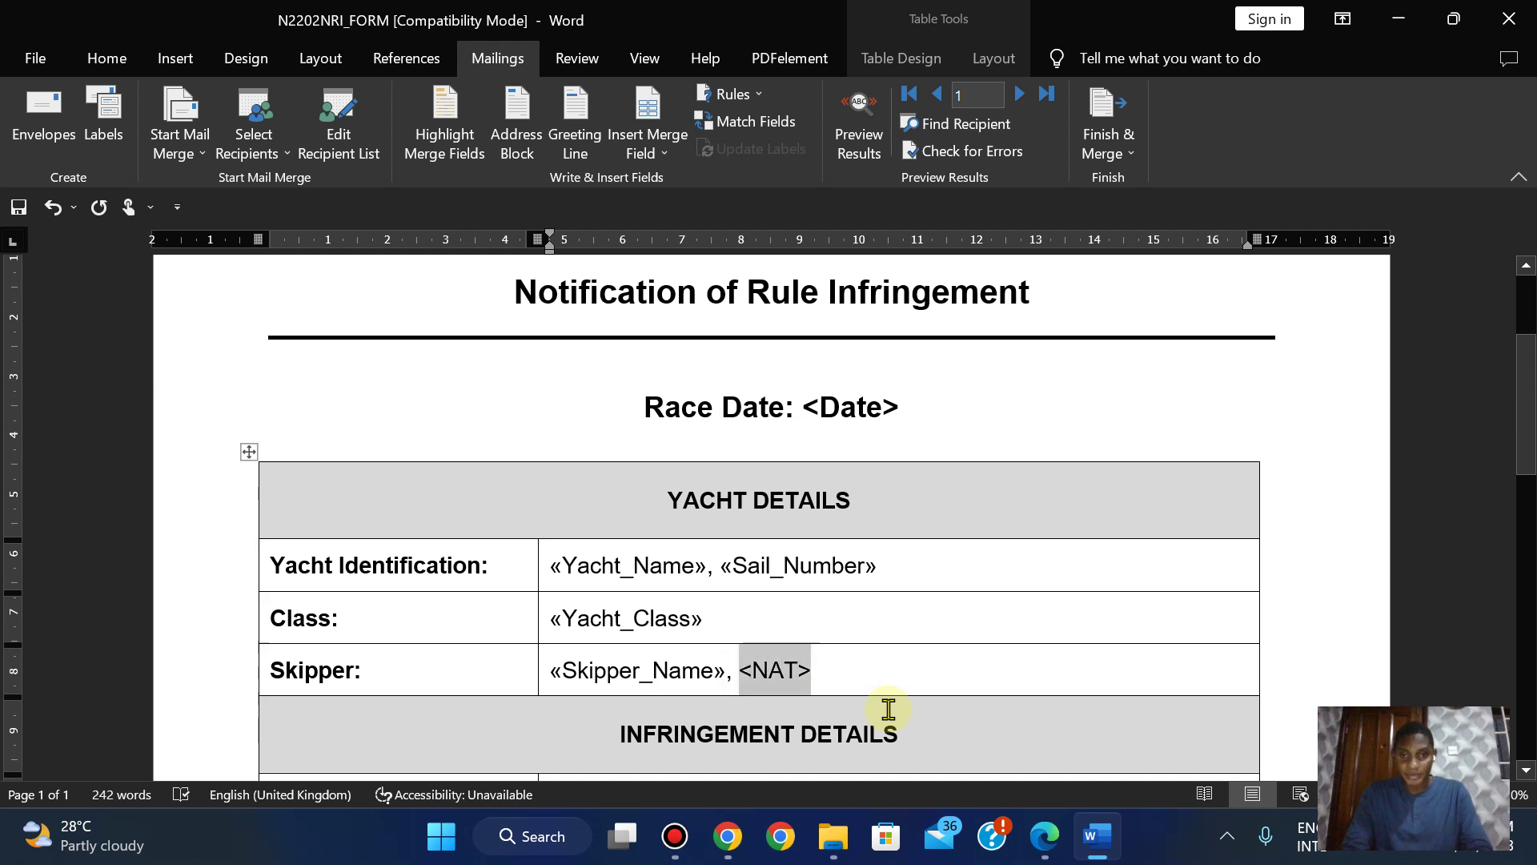
click(649, 142)
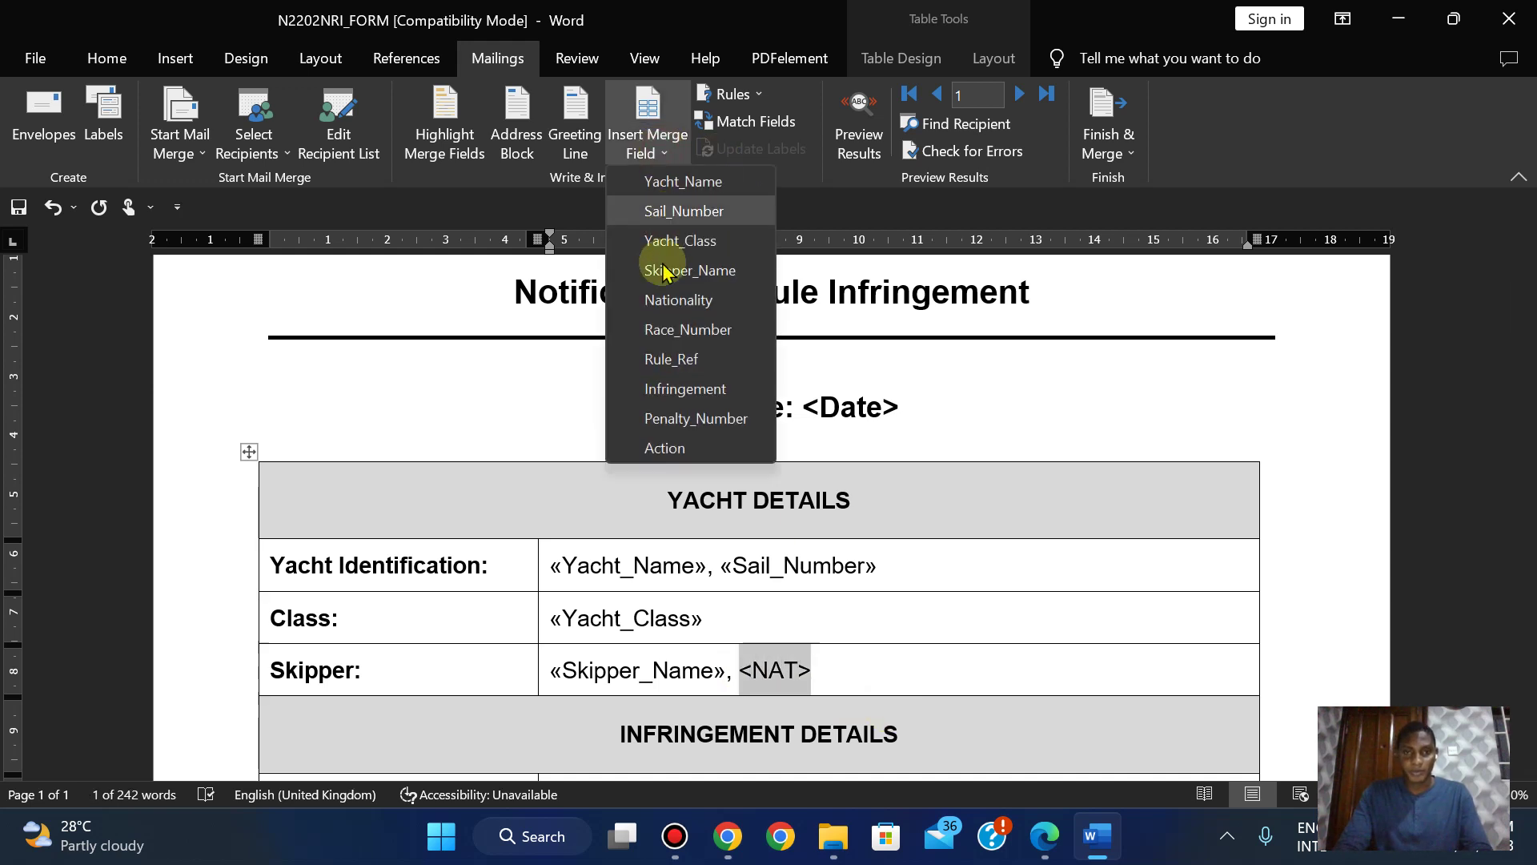
click(668, 300)
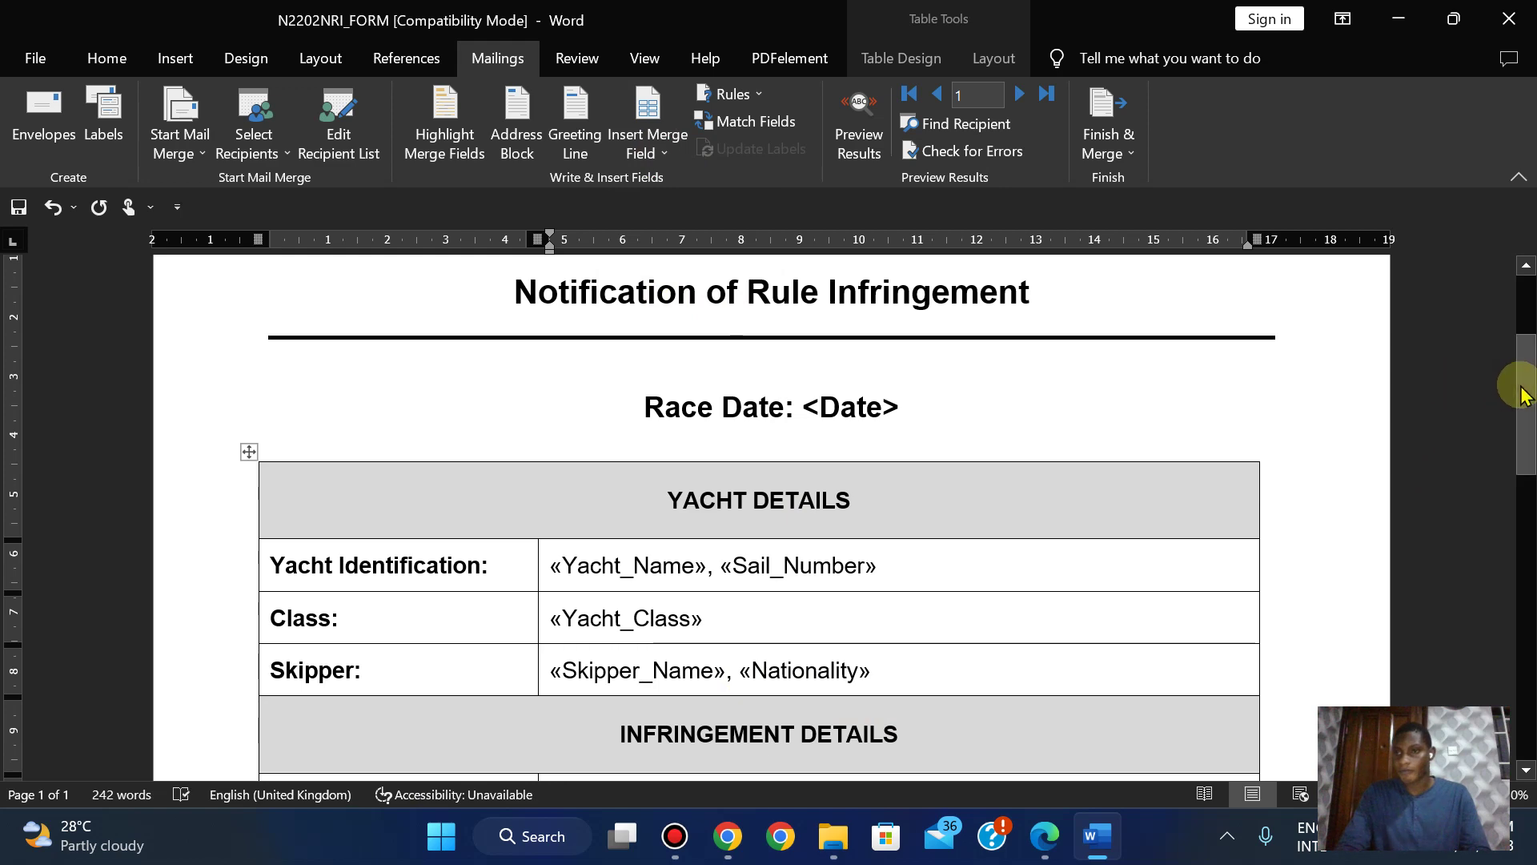
drag(1520, 421, 1521, 474)
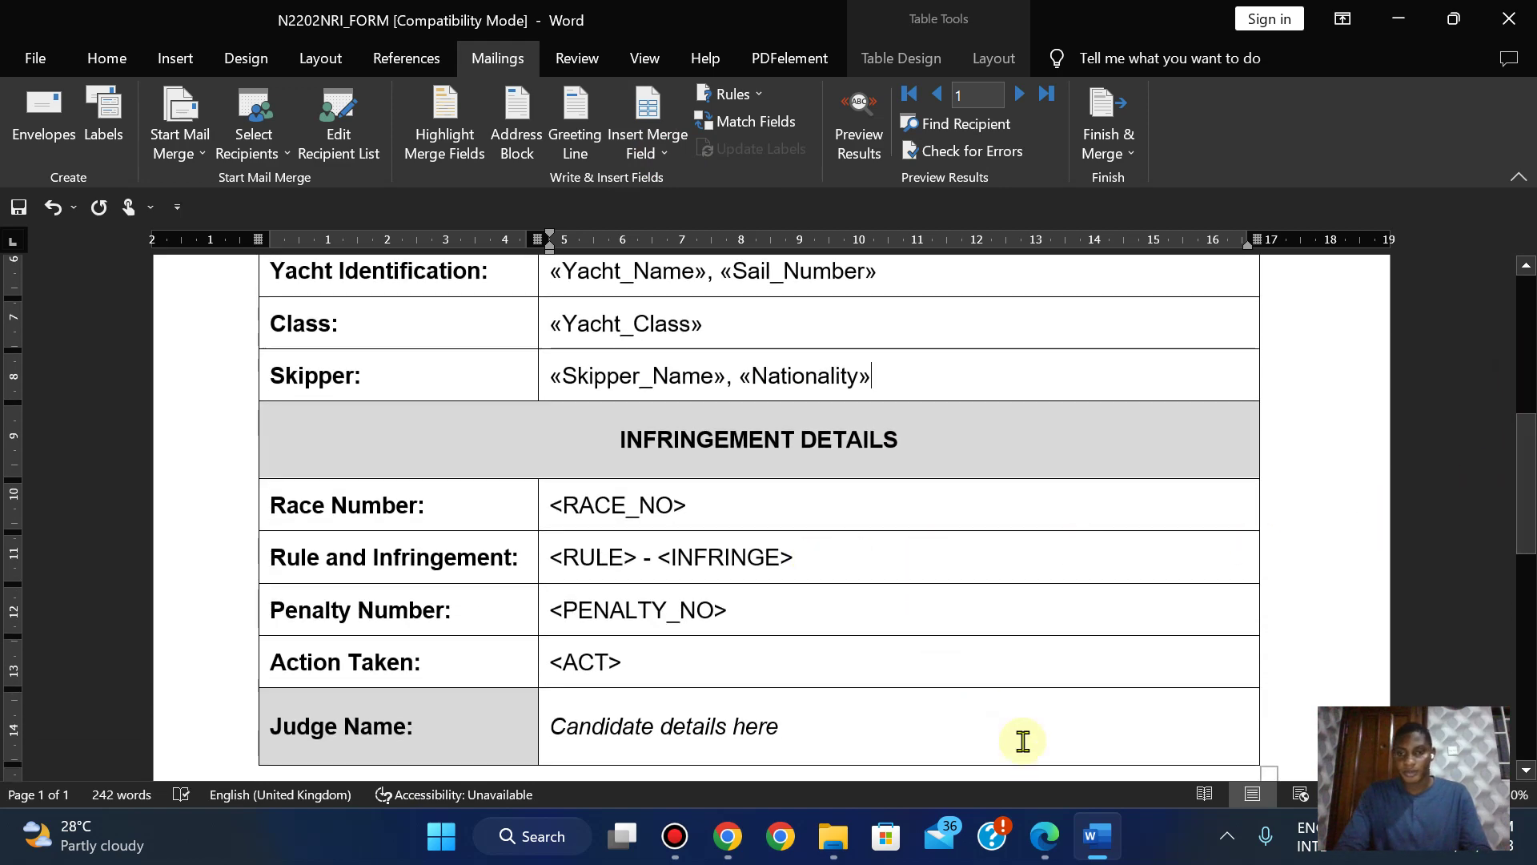
Replace <RACE_NO> with the Race_Number merge field
click(1042, 834)
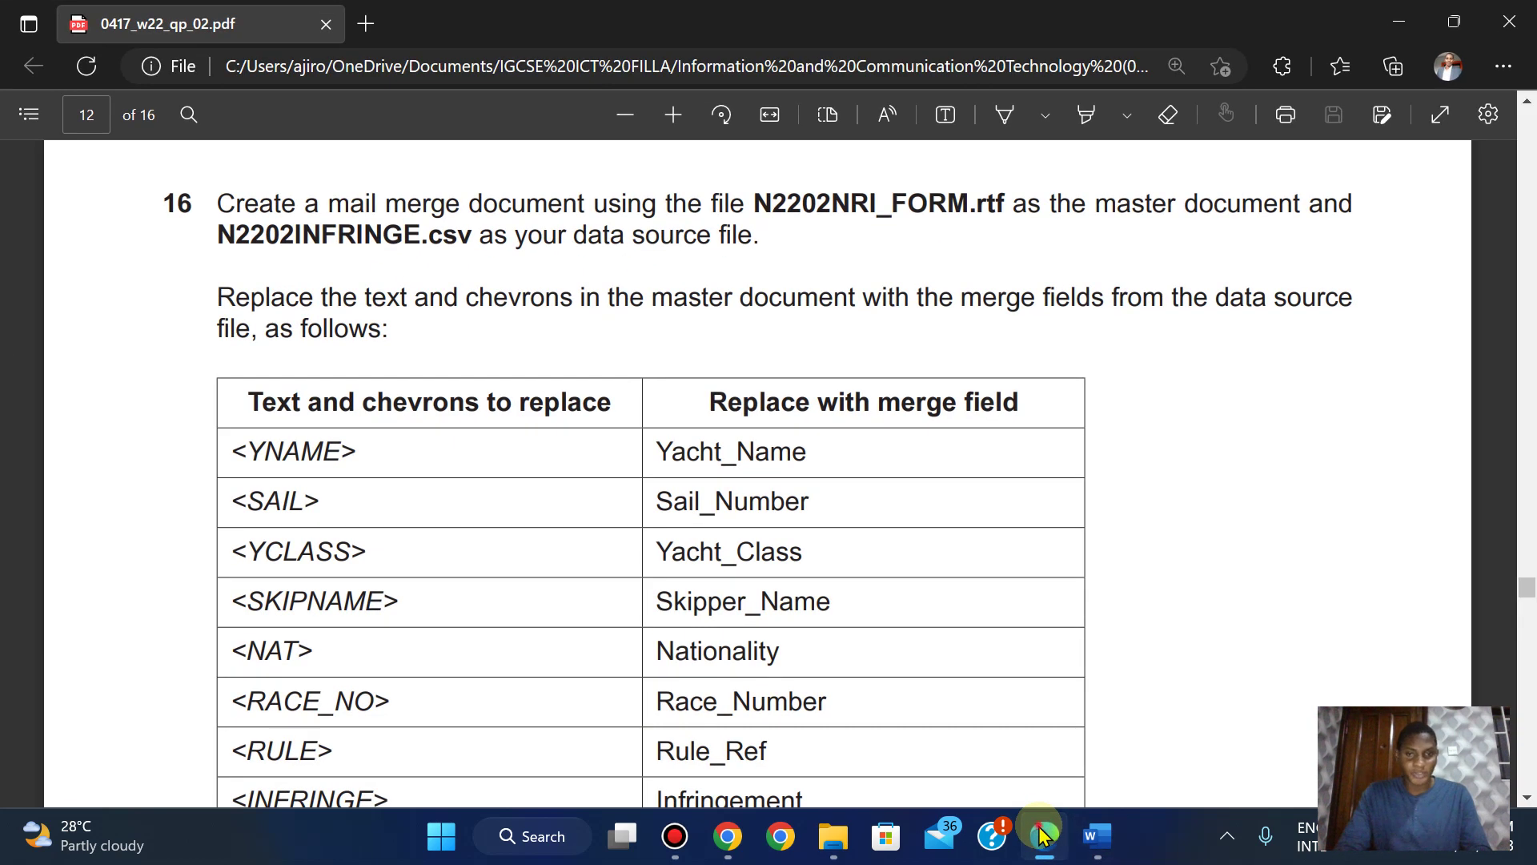
click(1043, 835)
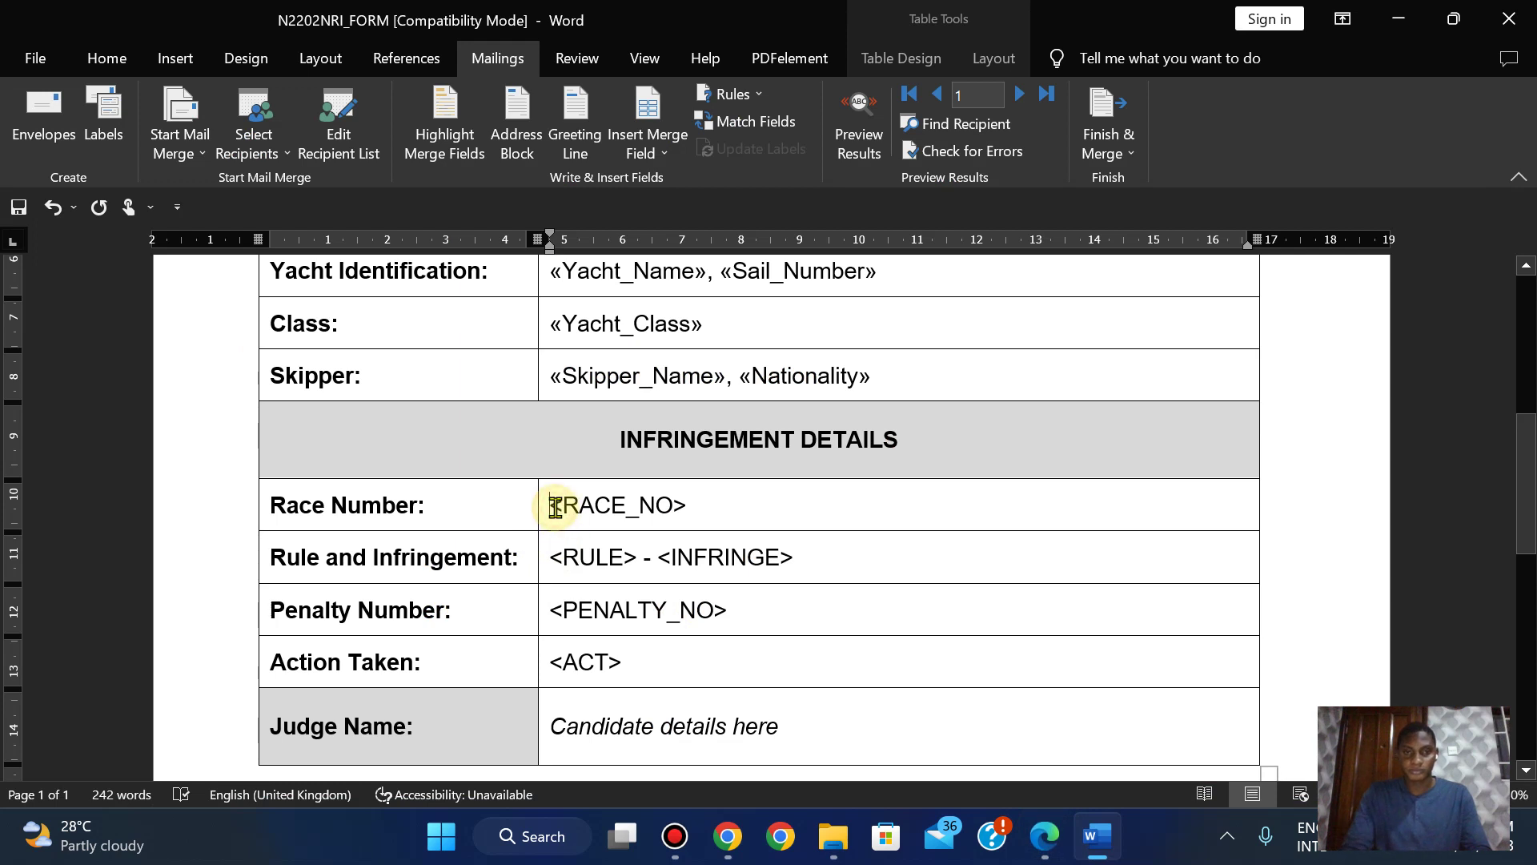
key(shift+Right)
key(shift+Right)
key(shift+Right)
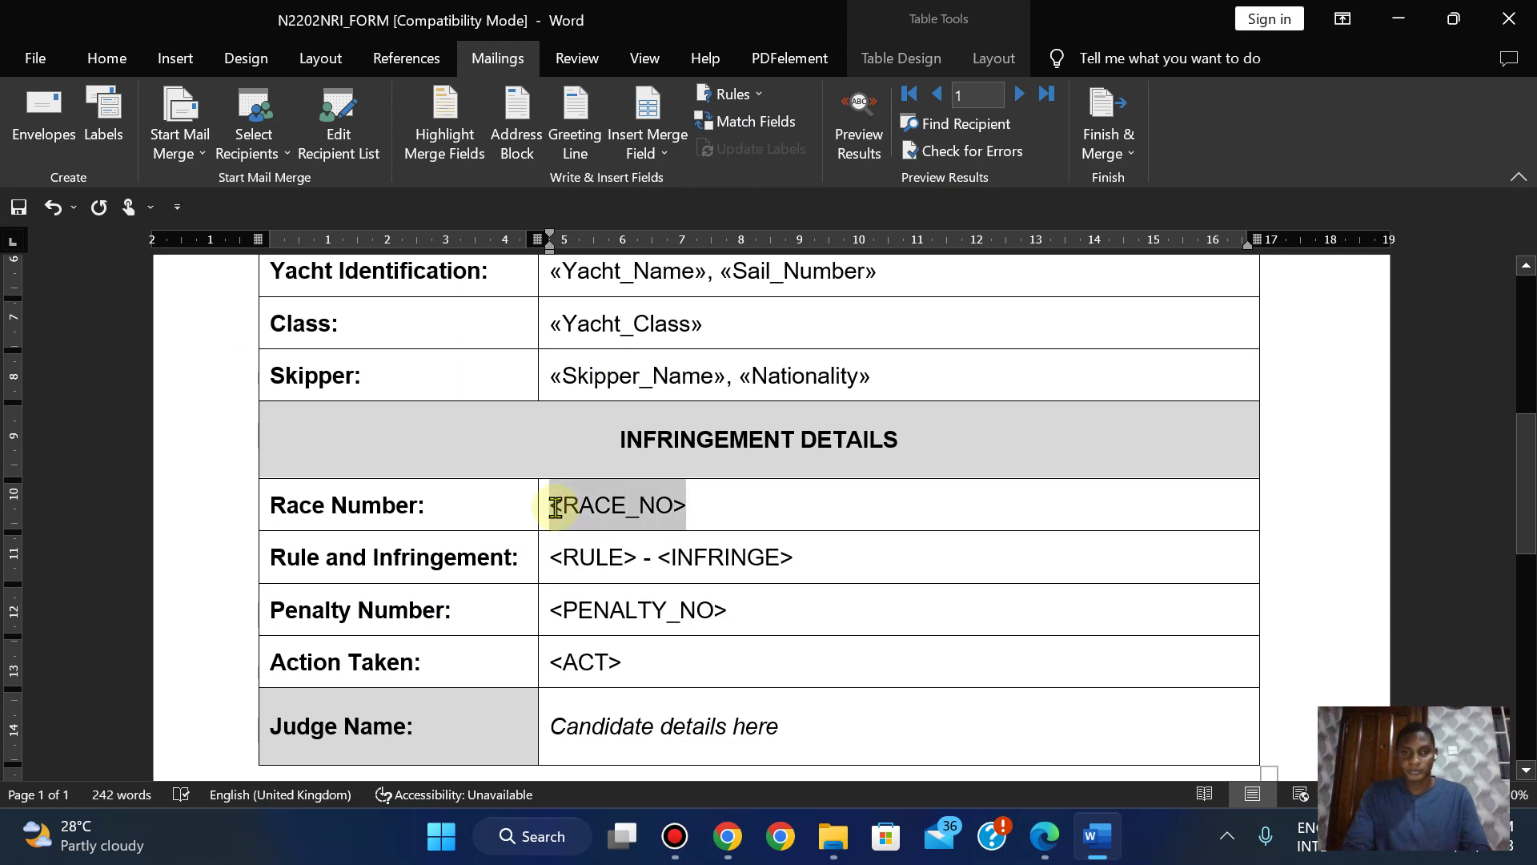
click(649, 154)
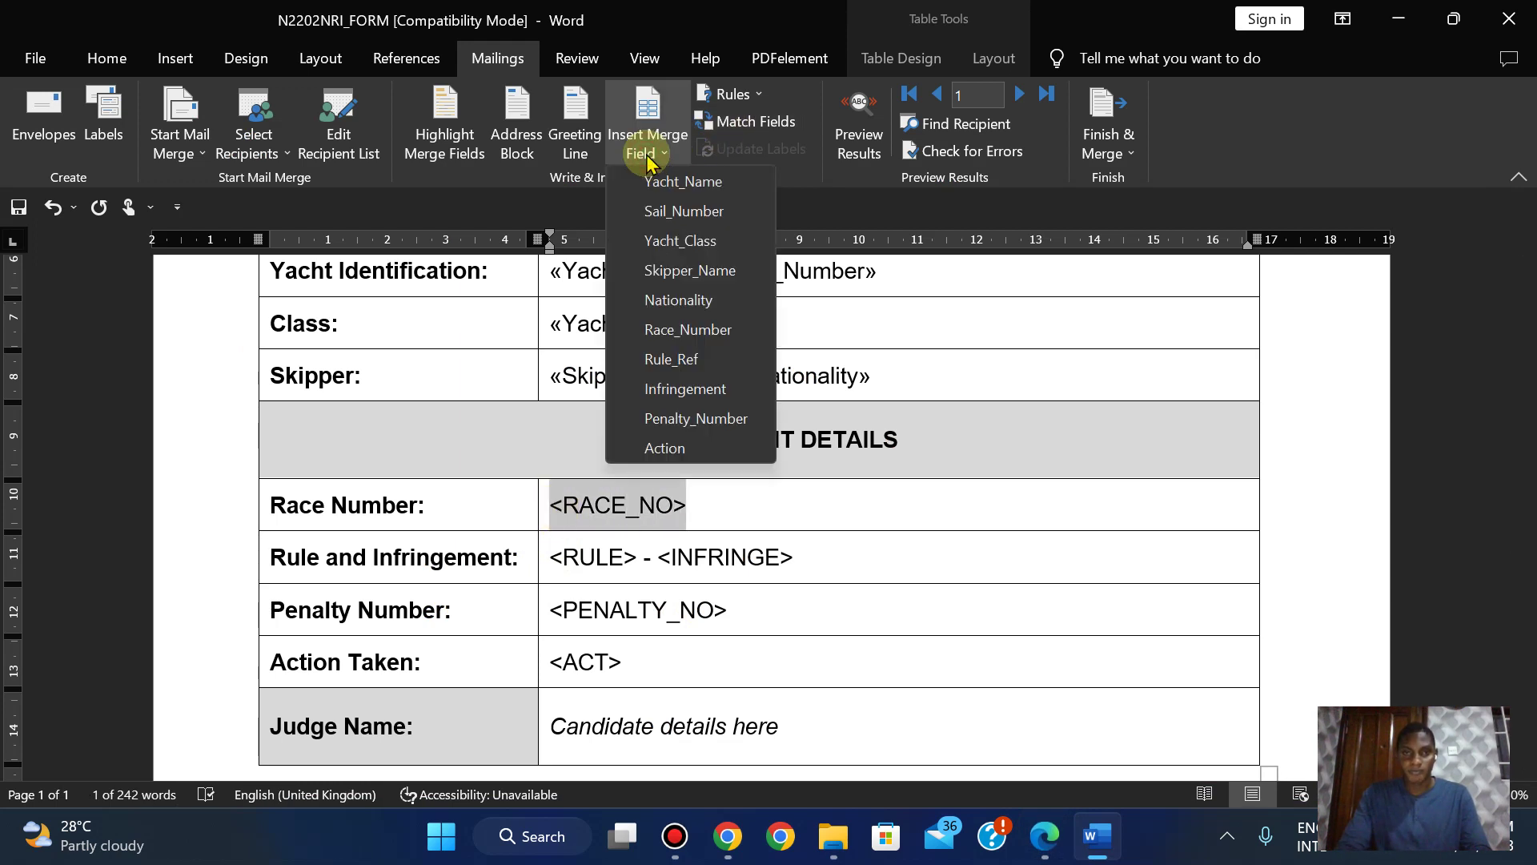
click(657, 331)
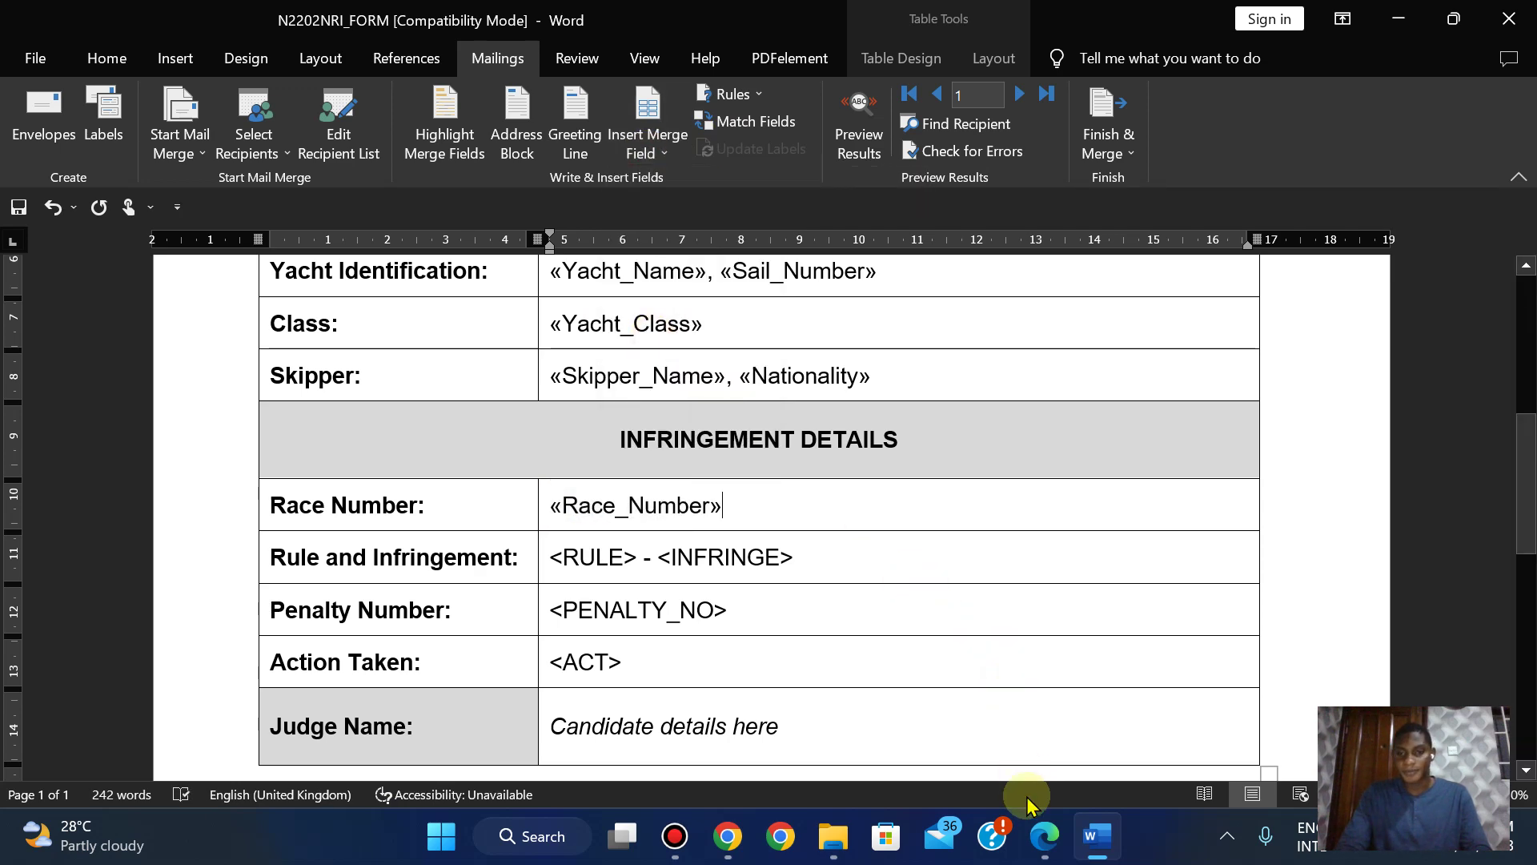
click(1044, 837)
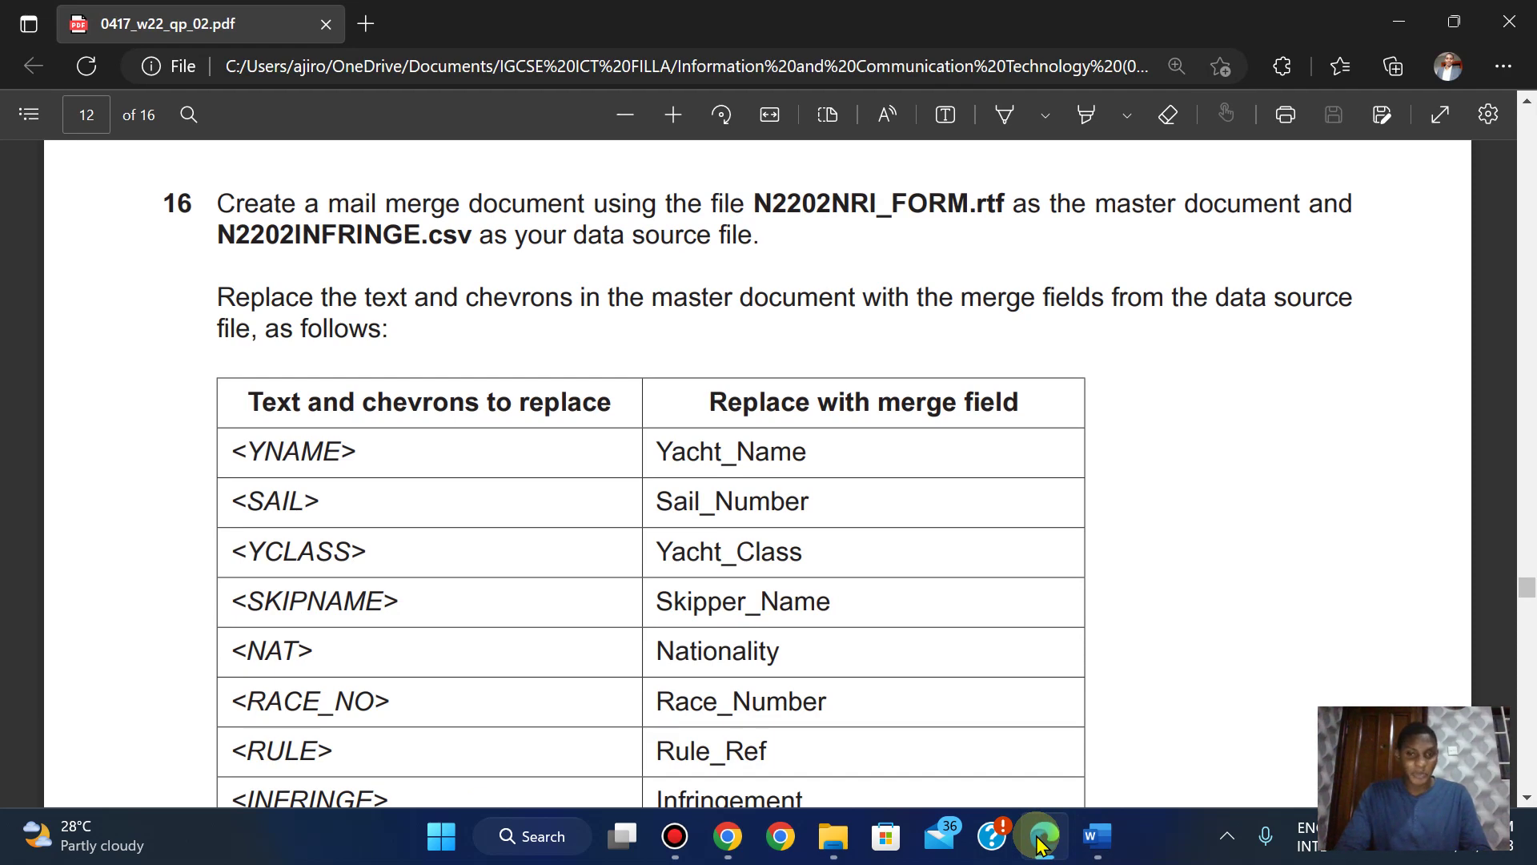
click(1040, 838)
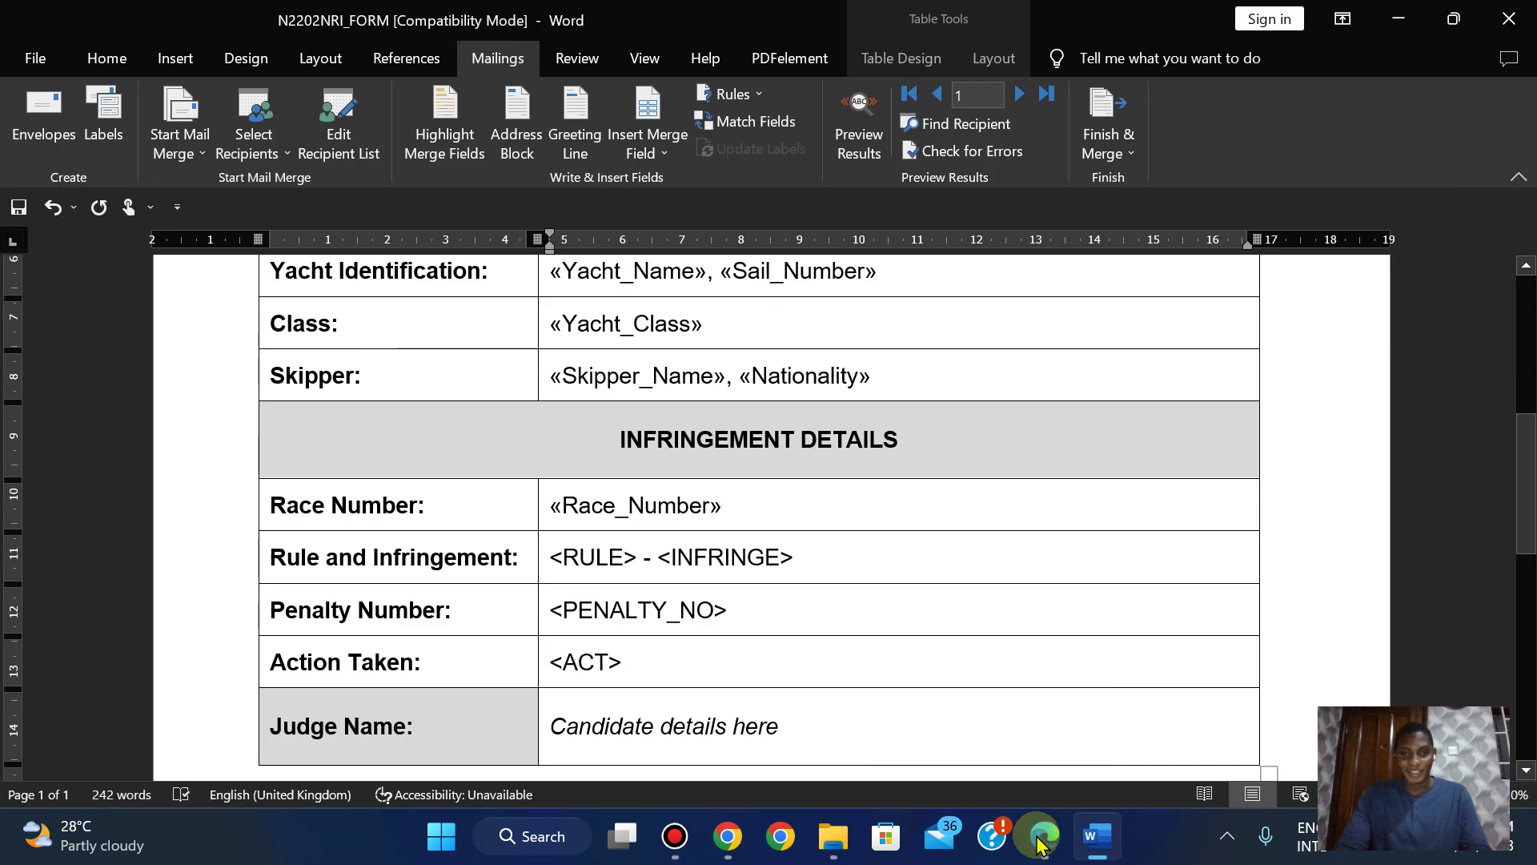
click(1040, 838)
click(1040, 841)
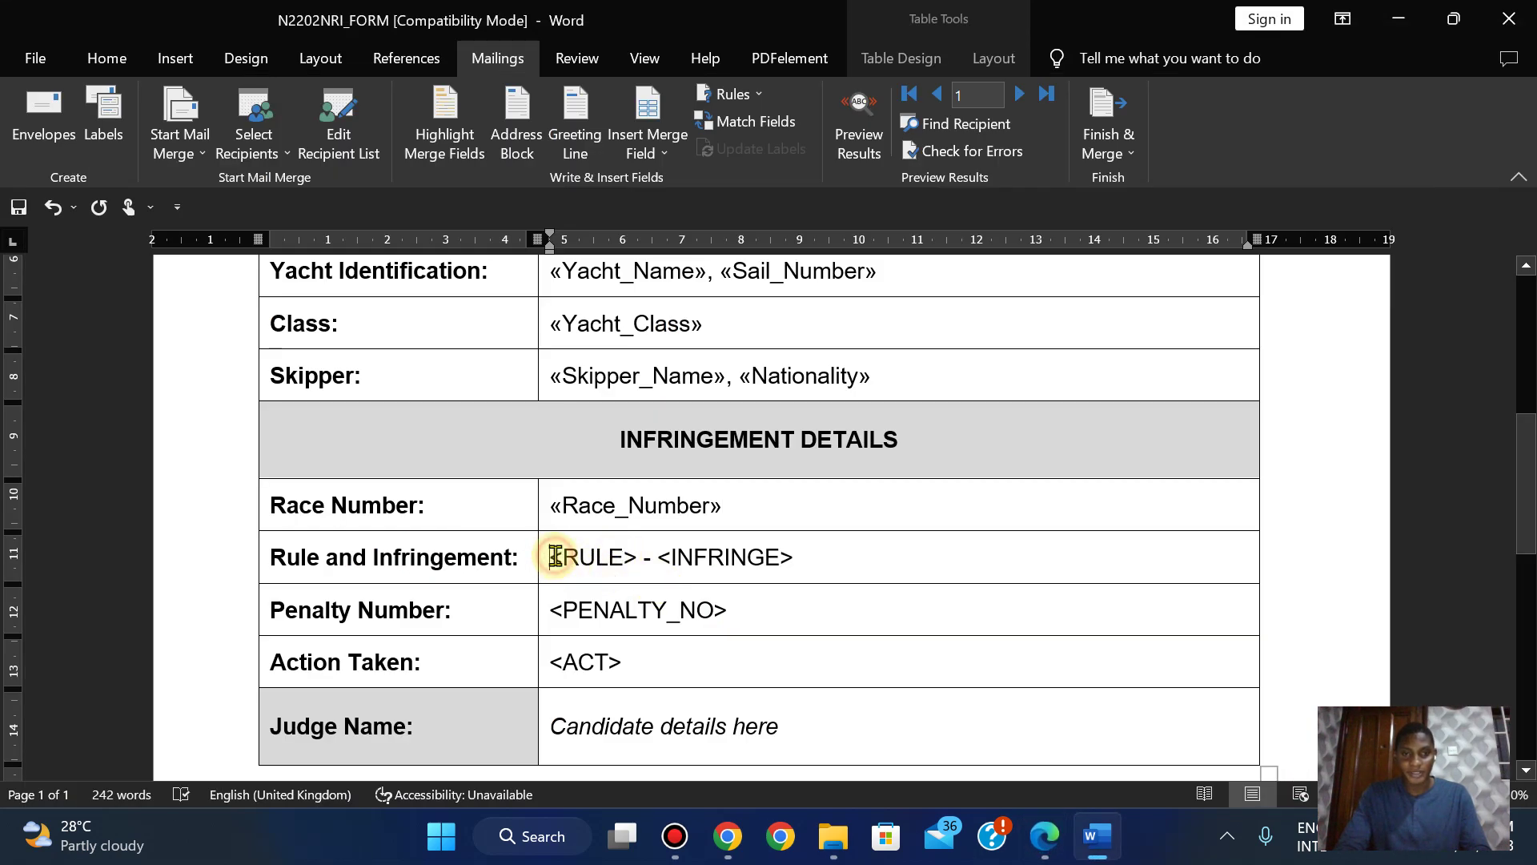
Replace <RULE> and <INFRINGE> with the Rule_Ref and Infringement fields
key(shift+Right)
key(shift+Right)
key(shift+Right)
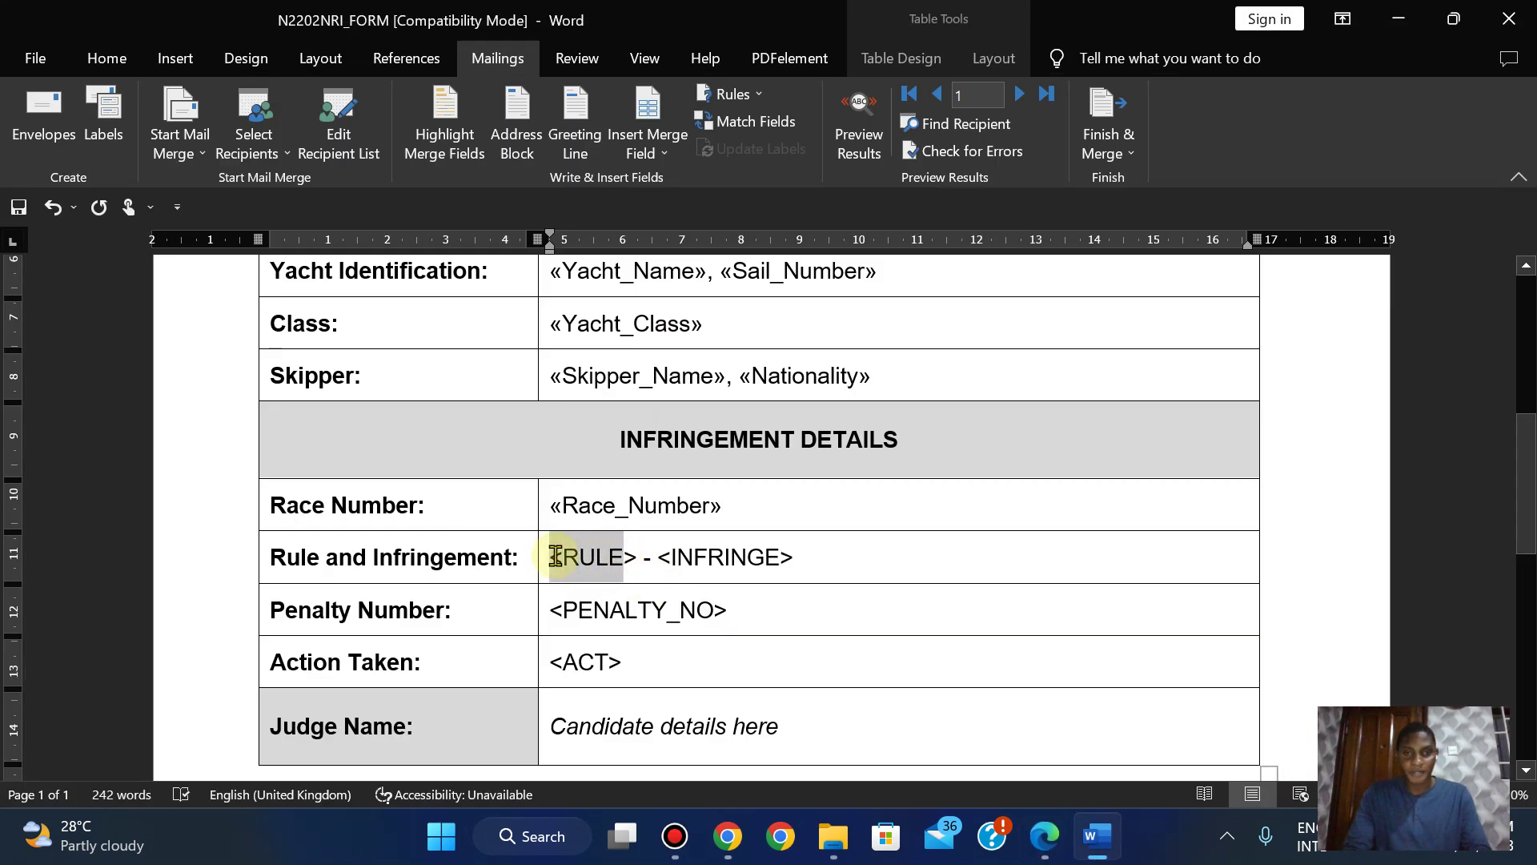
key(shift+Right)
click(648, 153)
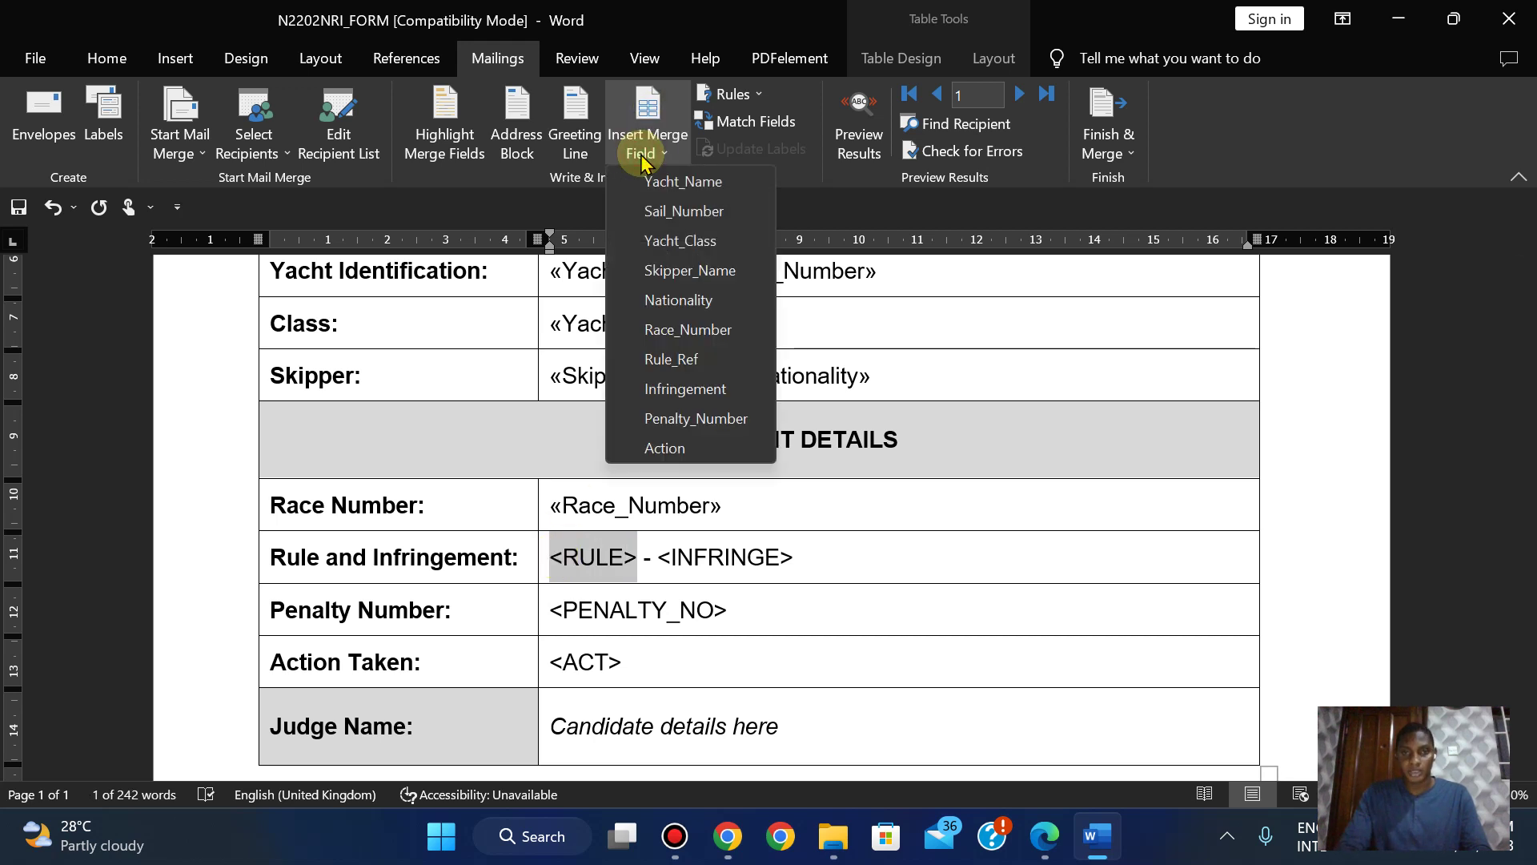
click(674, 365)
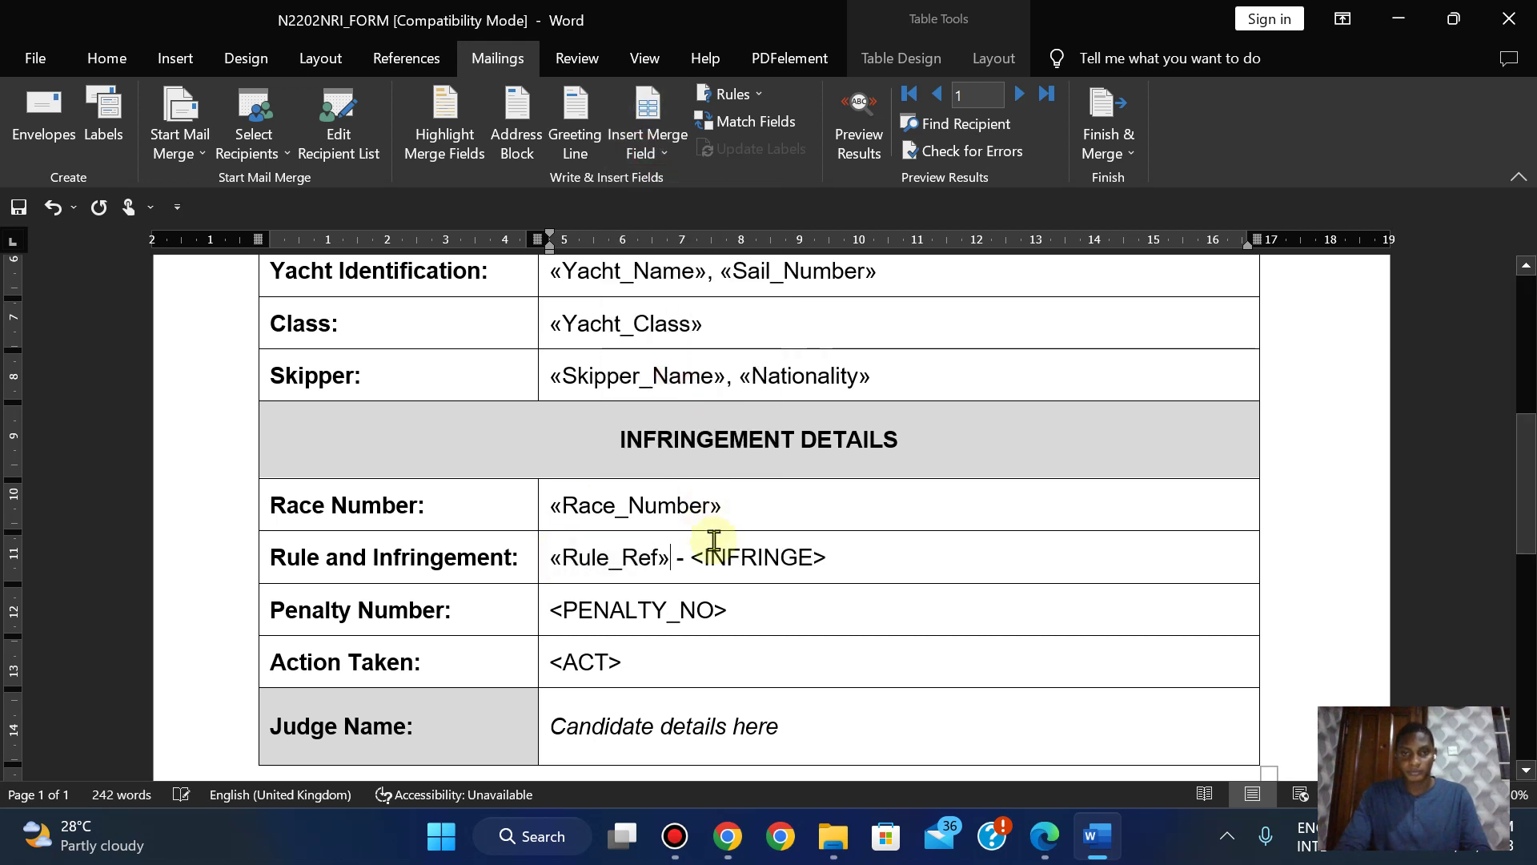
click(1043, 839)
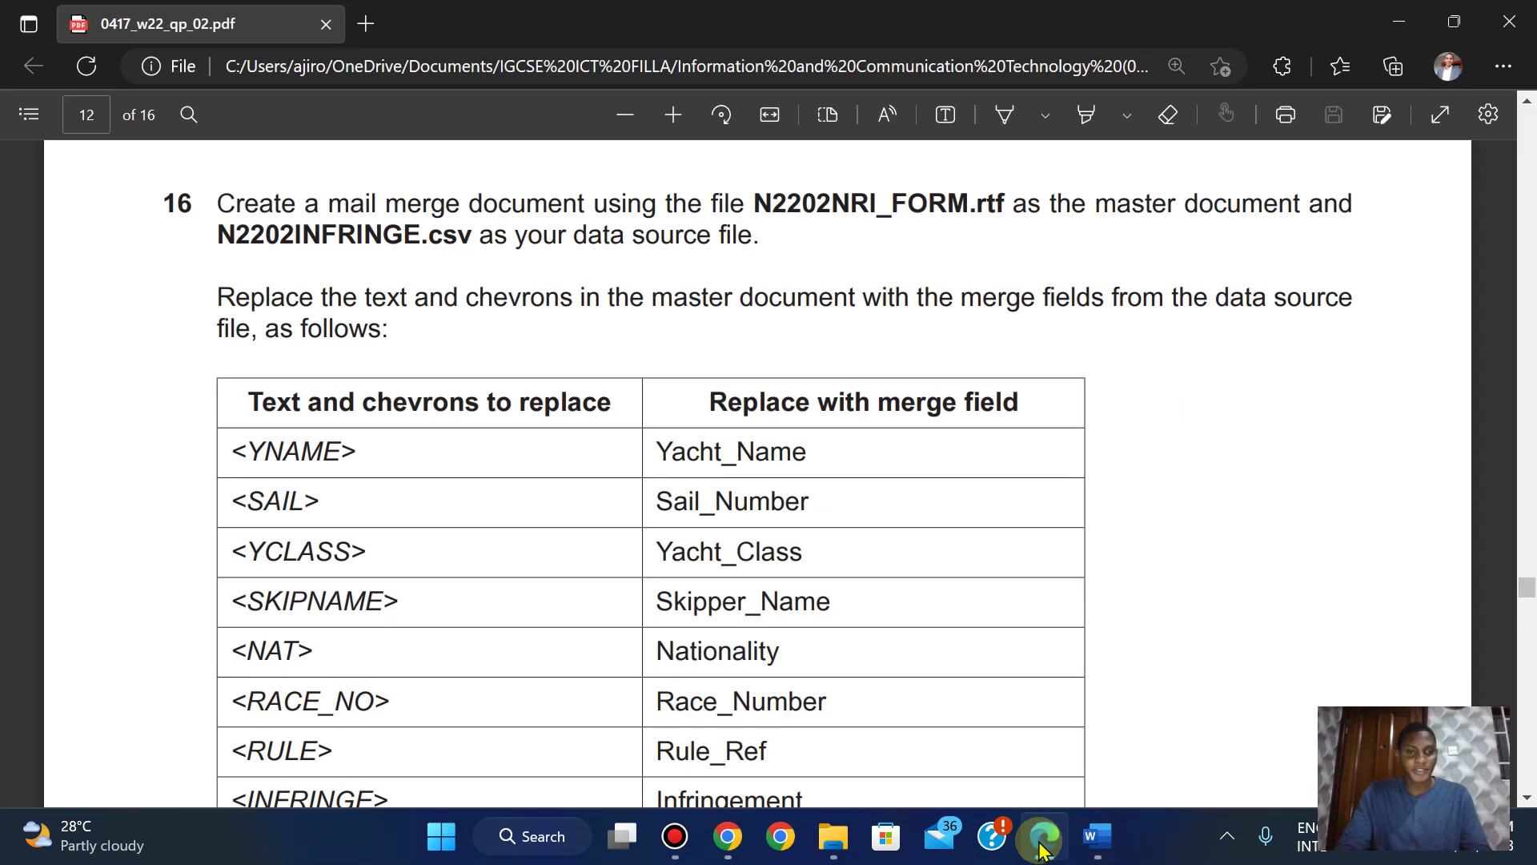
click(1042, 849)
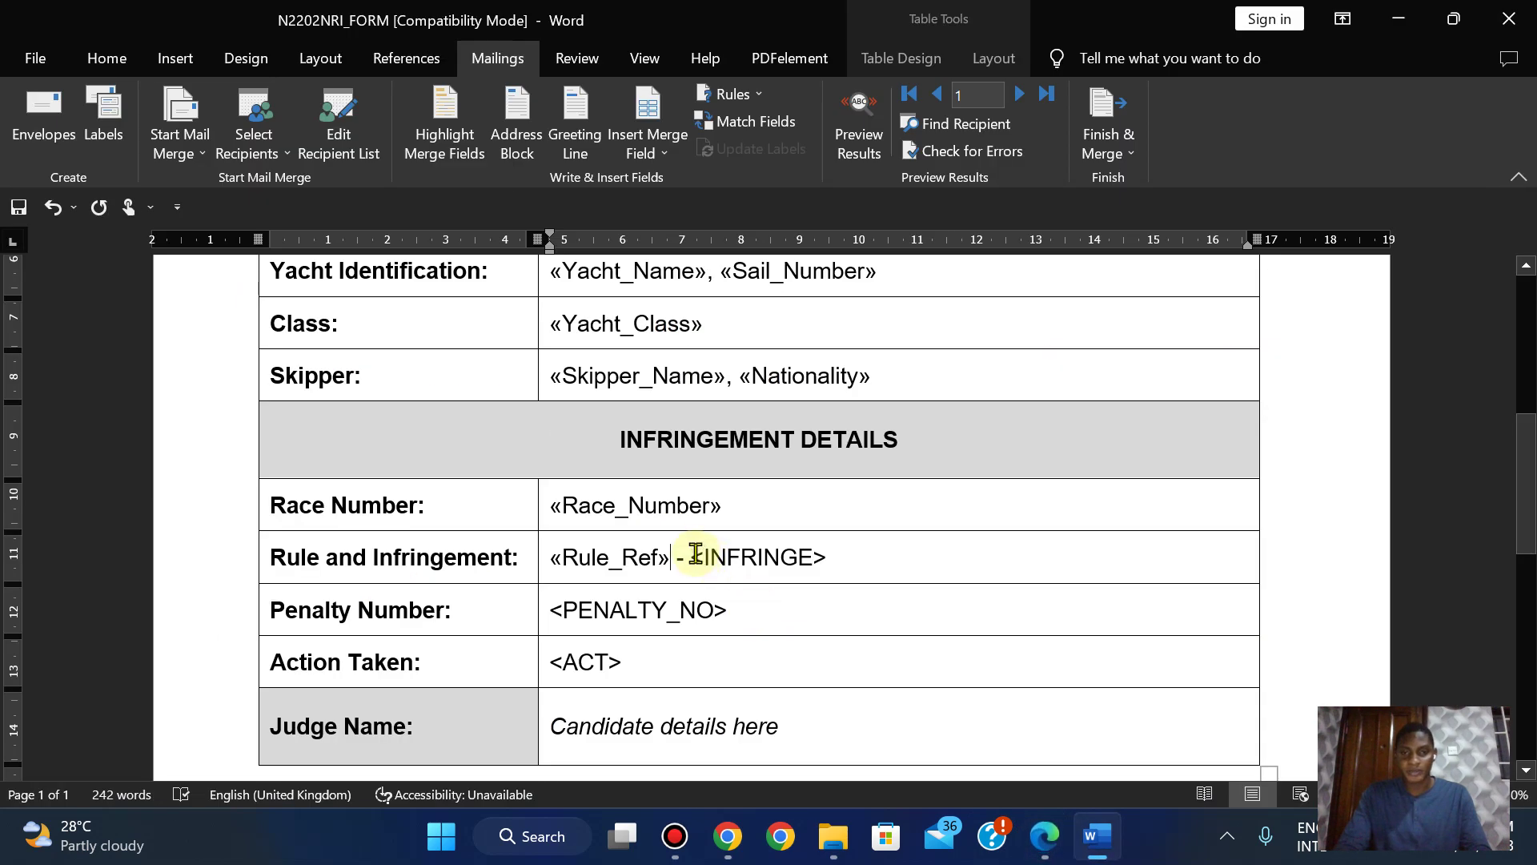
key(shift+Right)
key(shift+Right)
key(shift+Right)
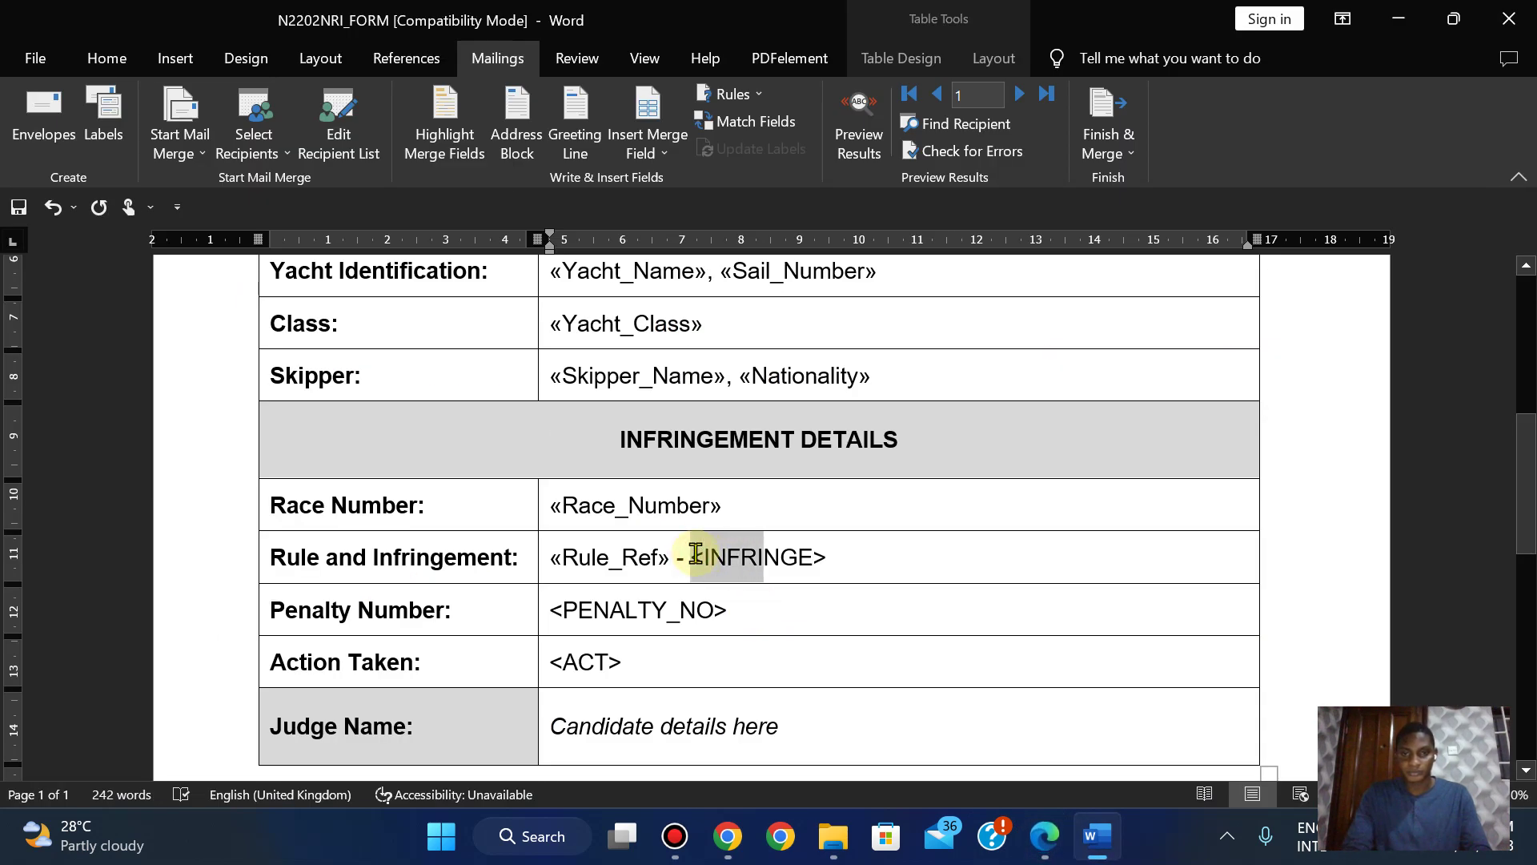
key(shift+Right)
key(shift+Right)
key(shift+Right)
key(shift+Right)
key(shift+Right)
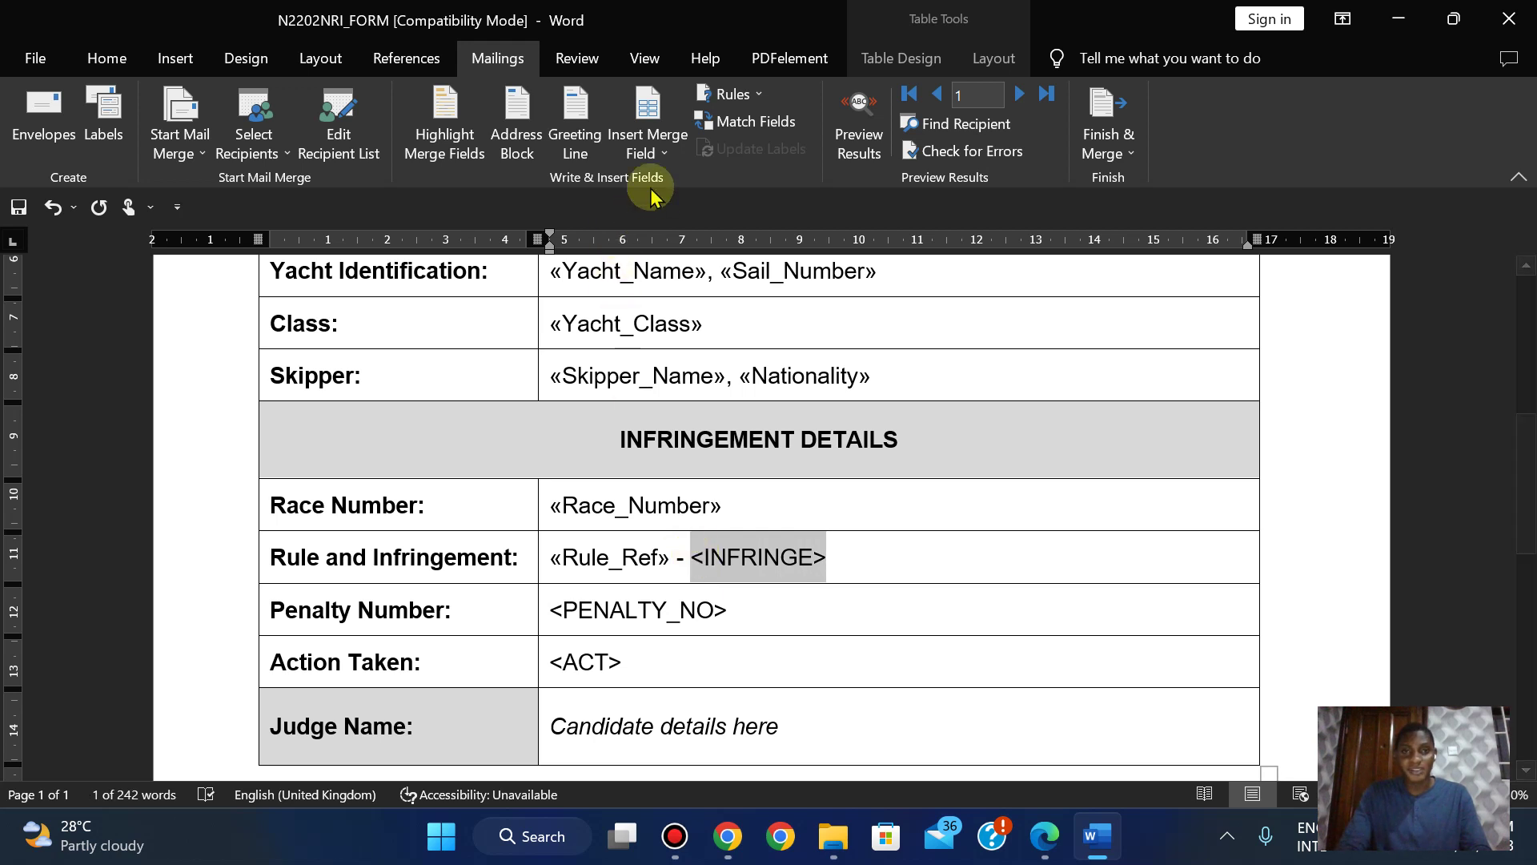
click(640, 151)
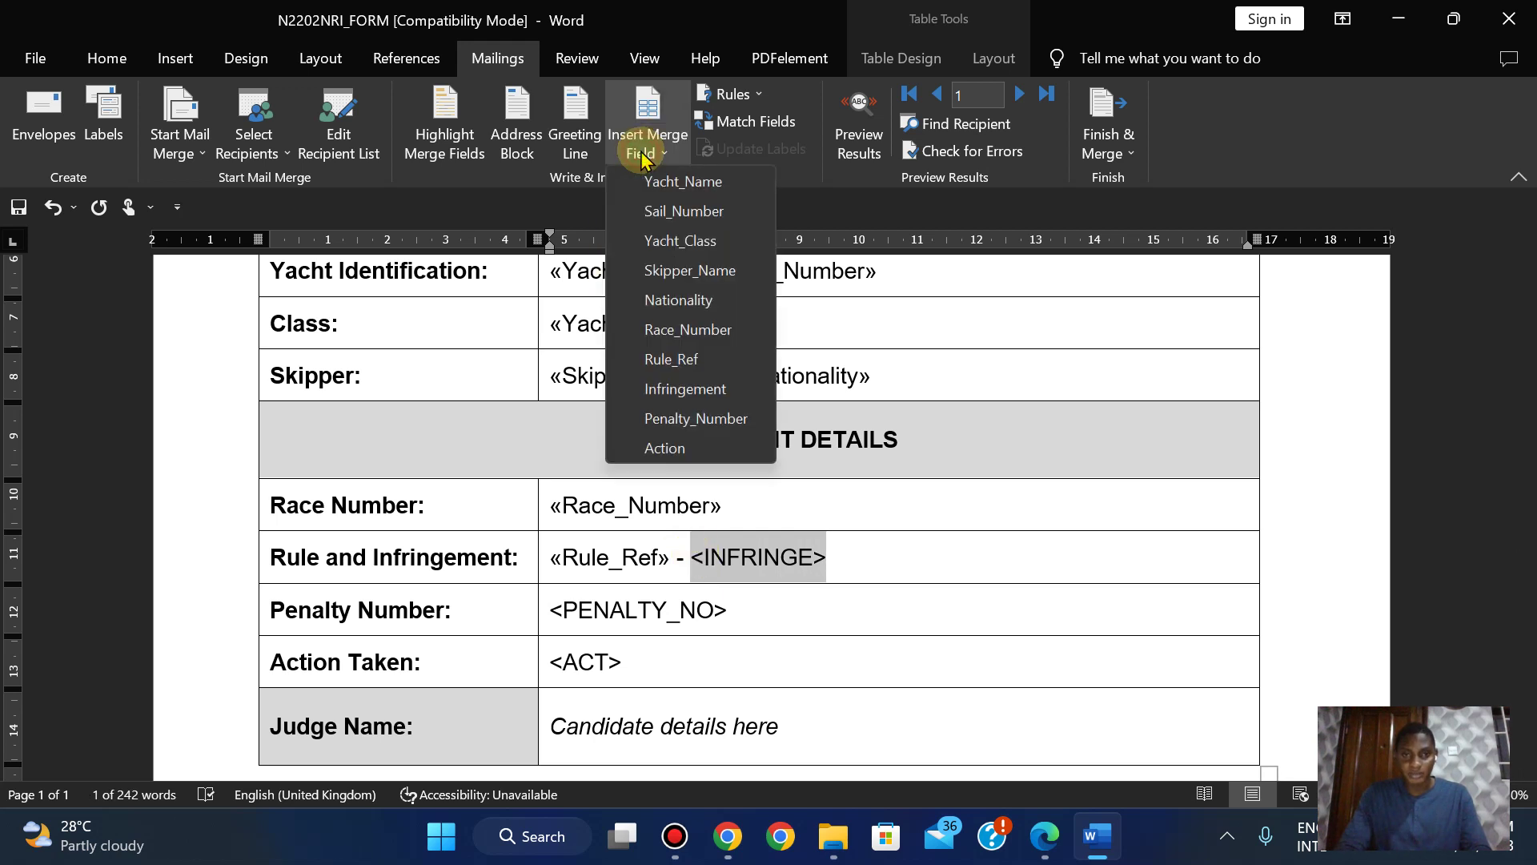
click(673, 388)
Replace <PENALTY_NO> with the Penalty_Number merge field
click(1045, 837)
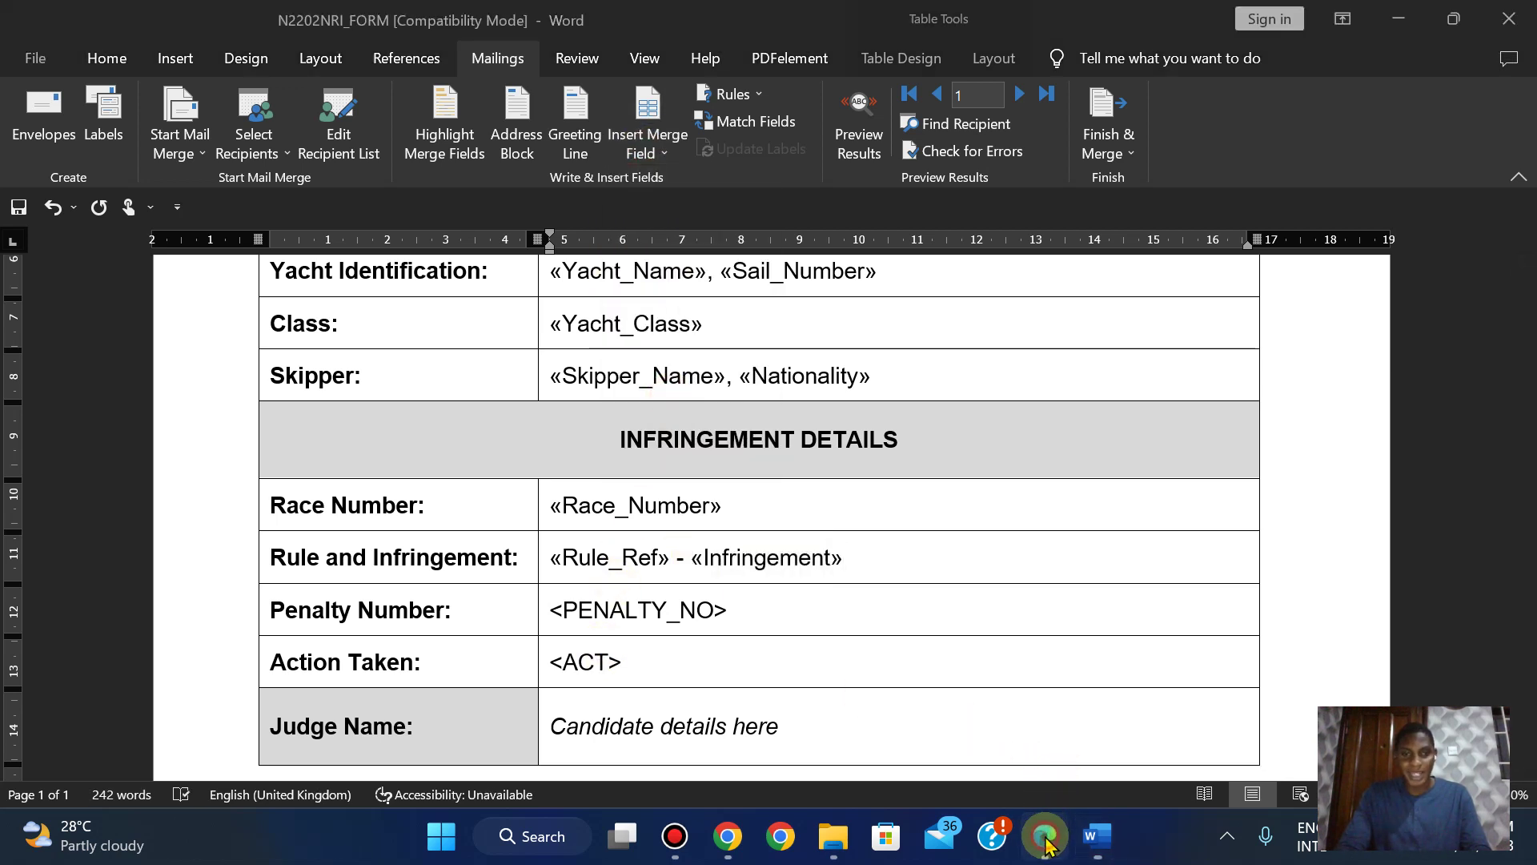
scroll(1045, 837, down, 3)
click(1045, 837)
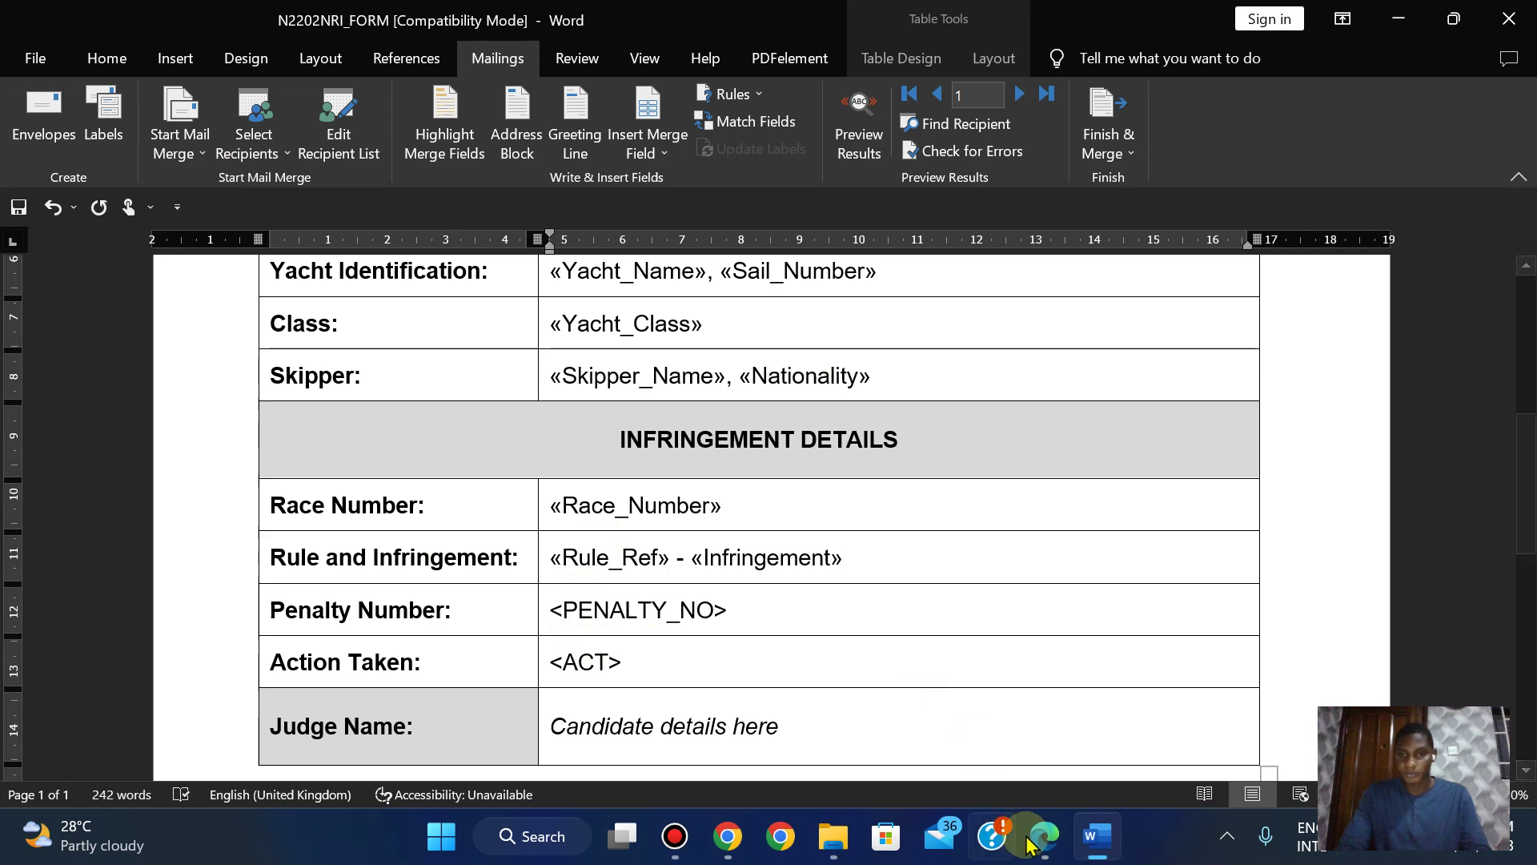
click(1045, 838)
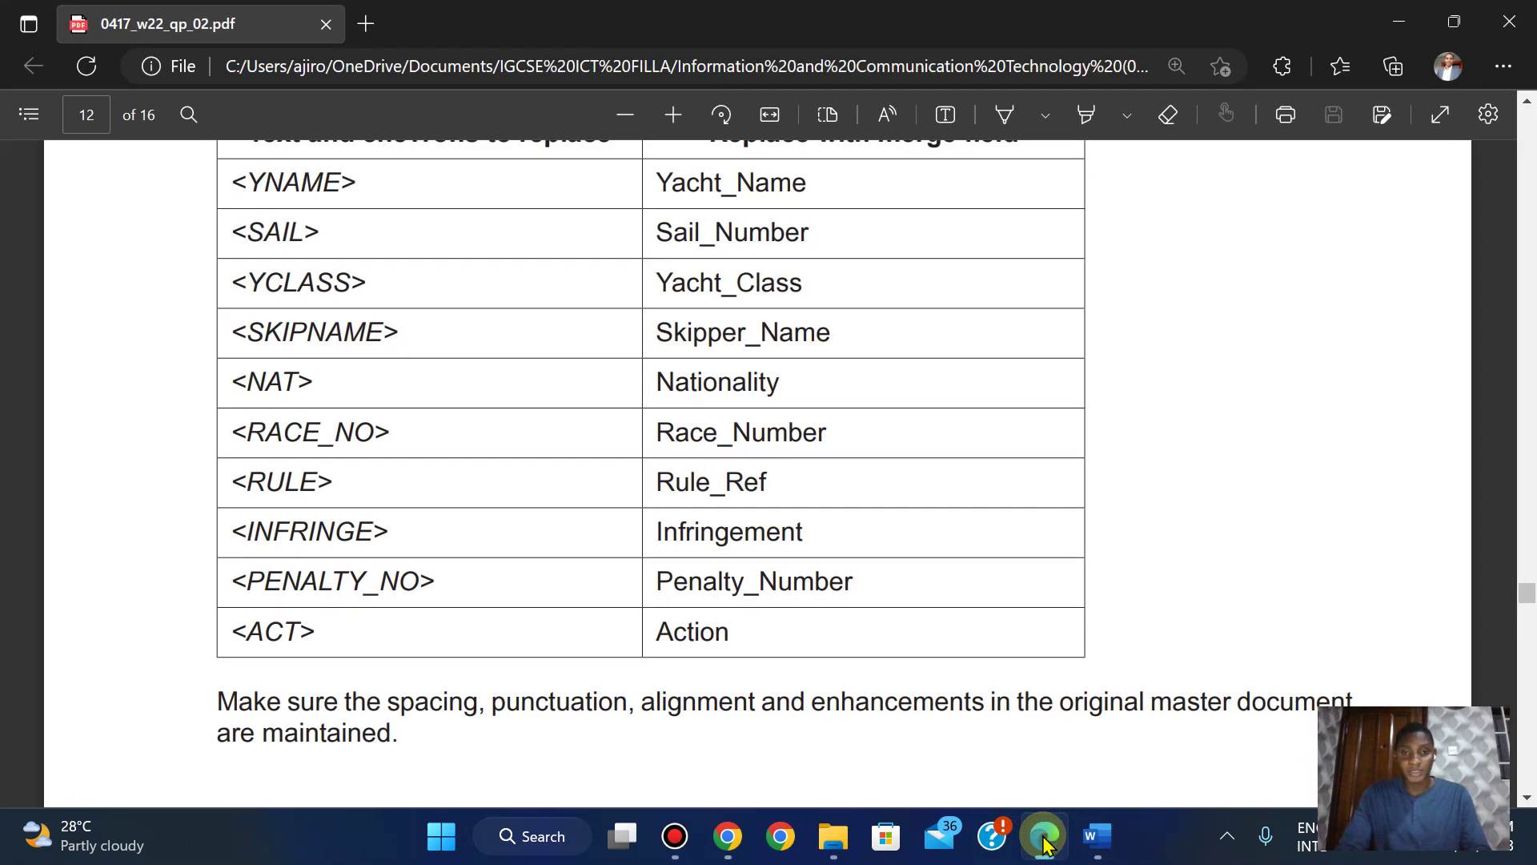
click(1045, 845)
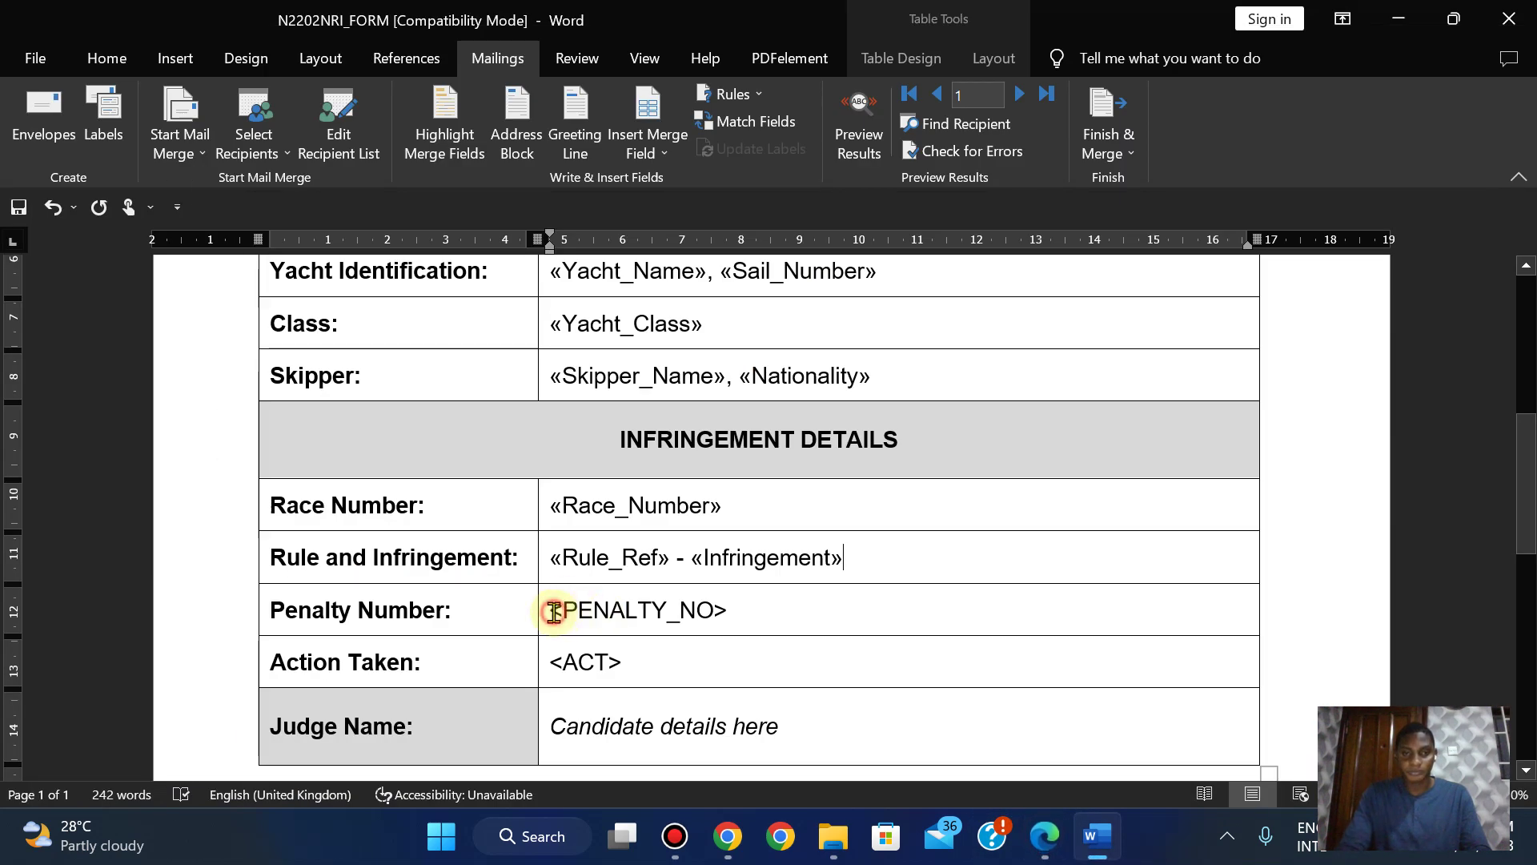
key(shift+Right)
key(shift+Right)
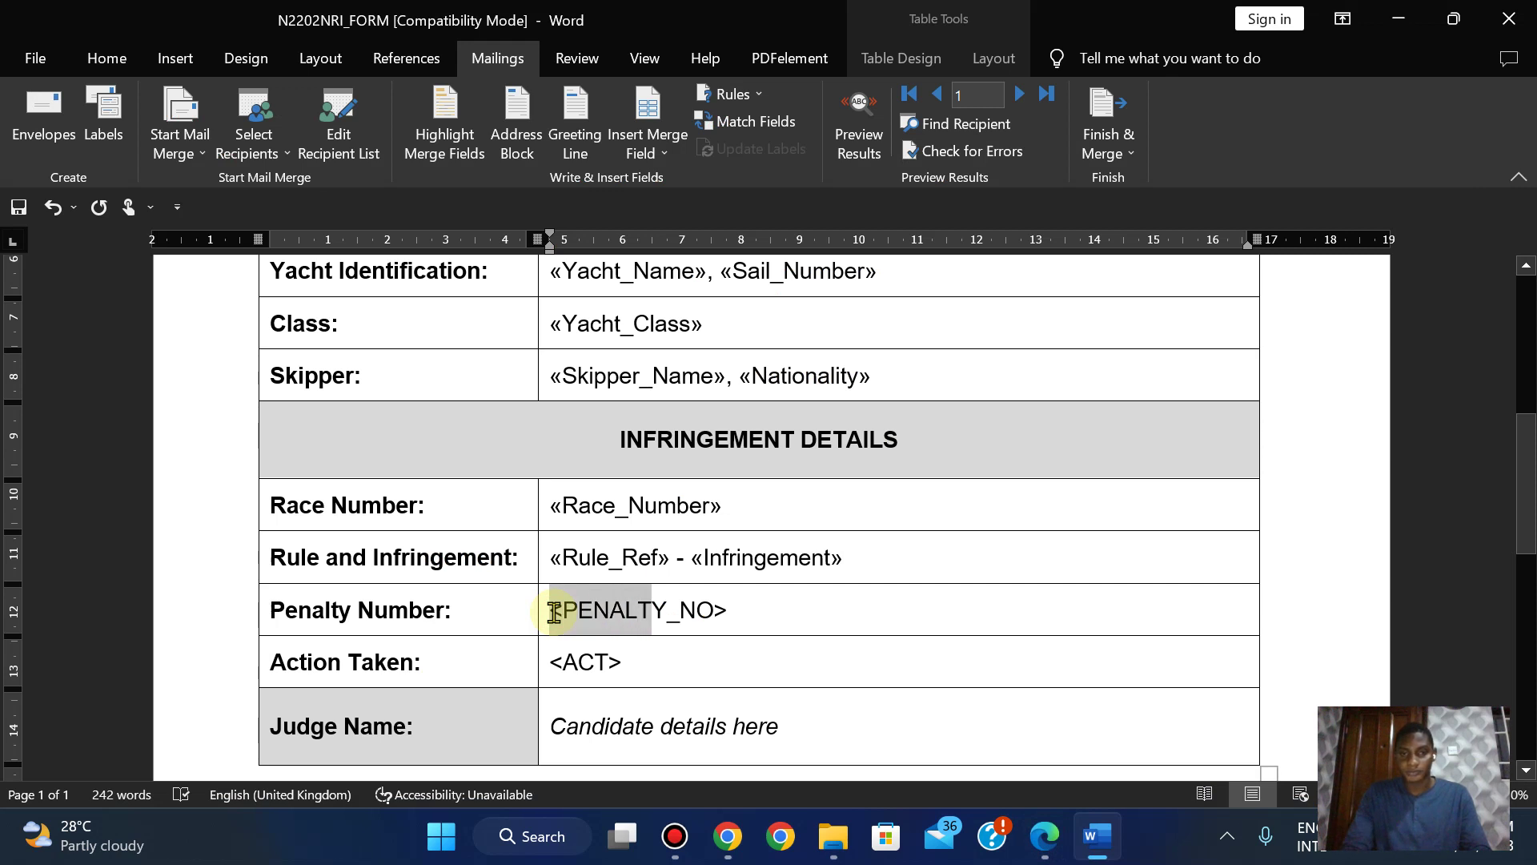
key(shift+Right)
key(shift+Right)
key(shift+Right)
key(shift+Right)
key(shift+Right)
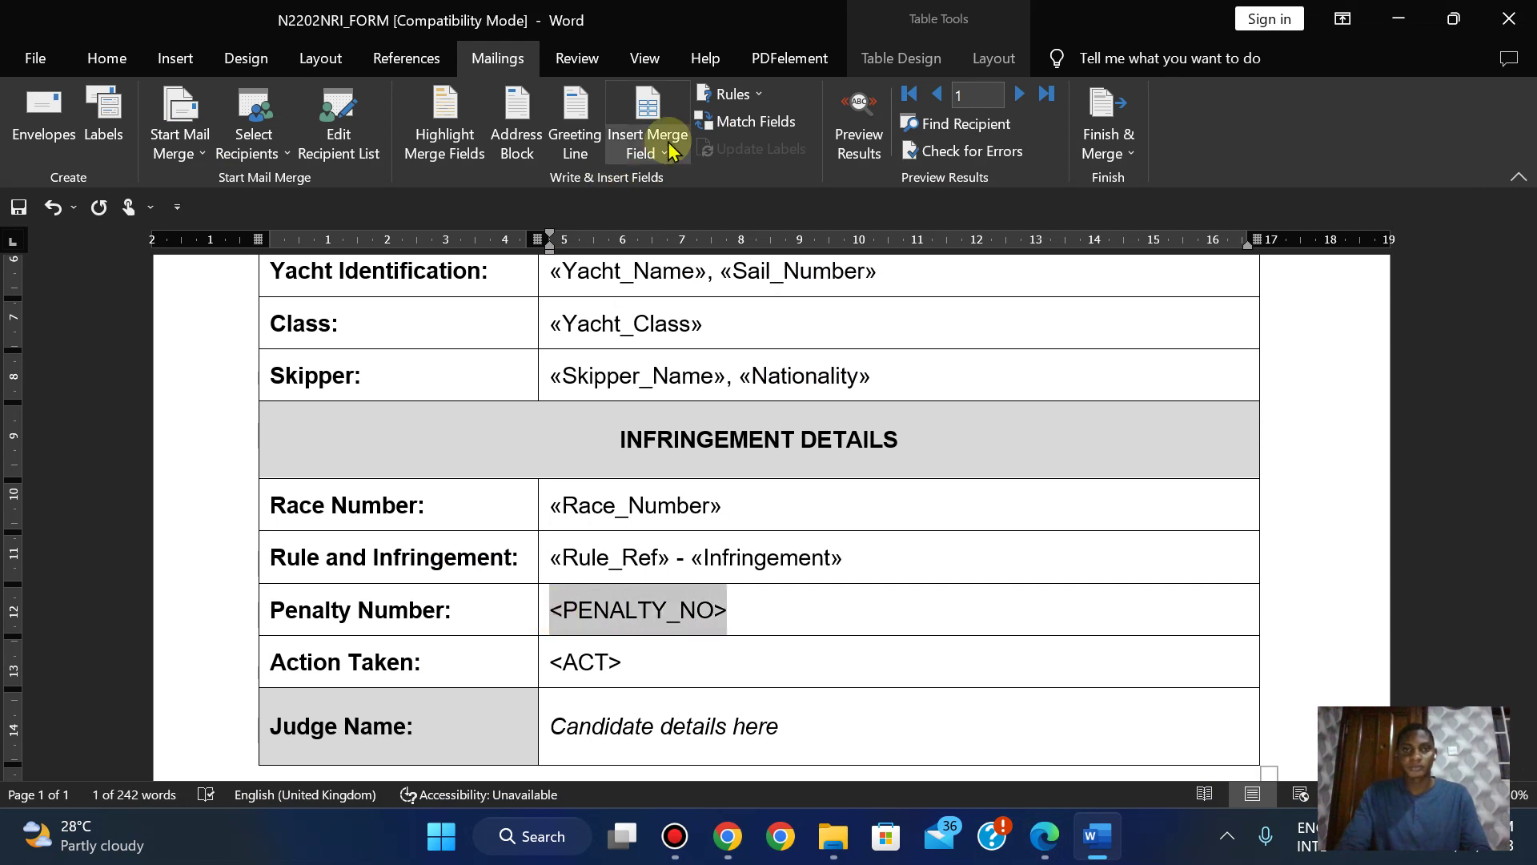
click(672, 150)
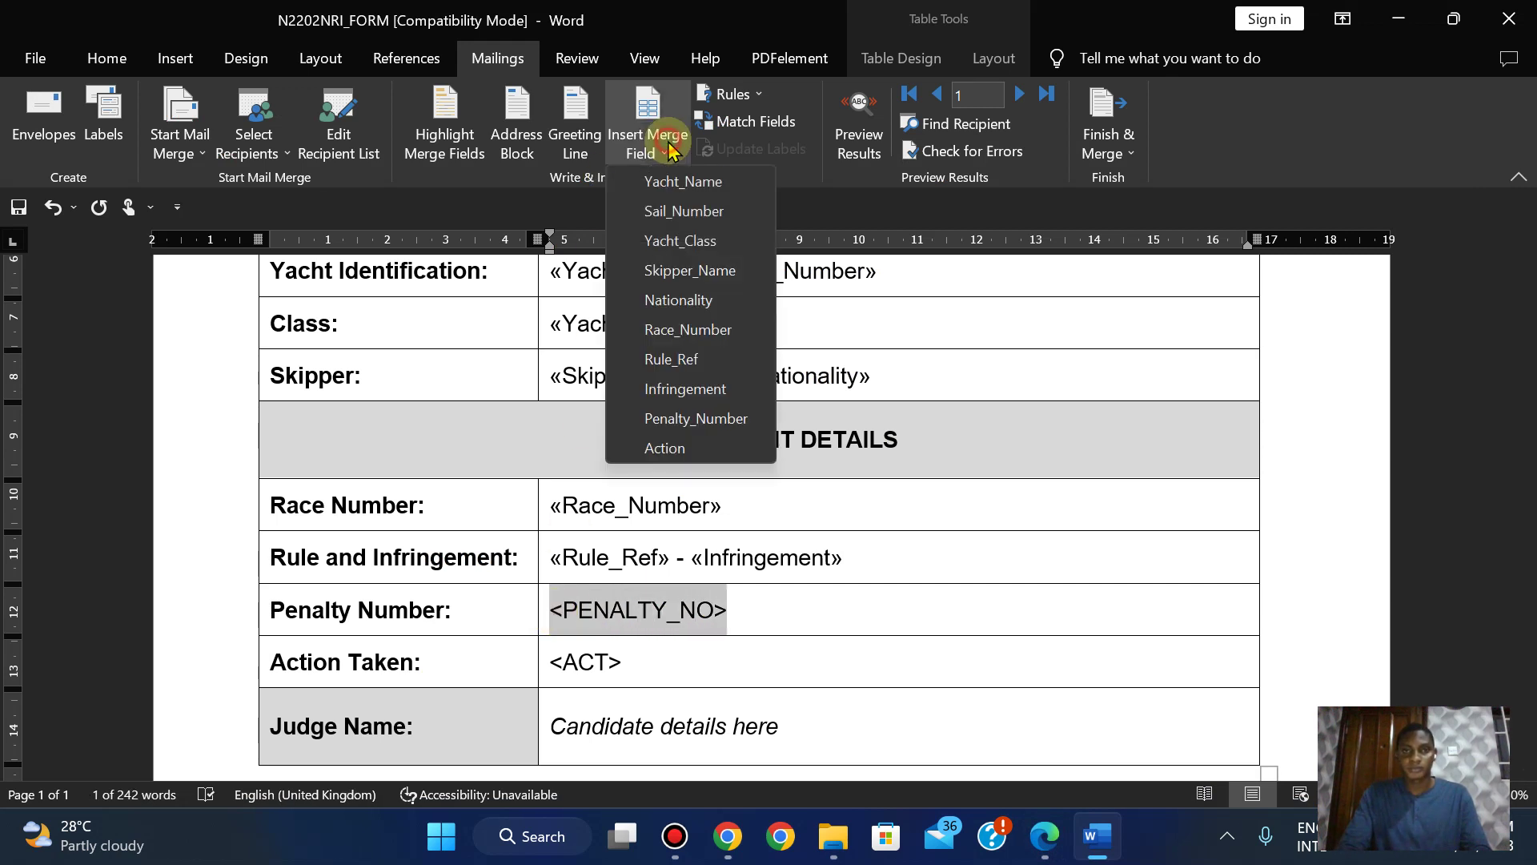
click(690, 417)
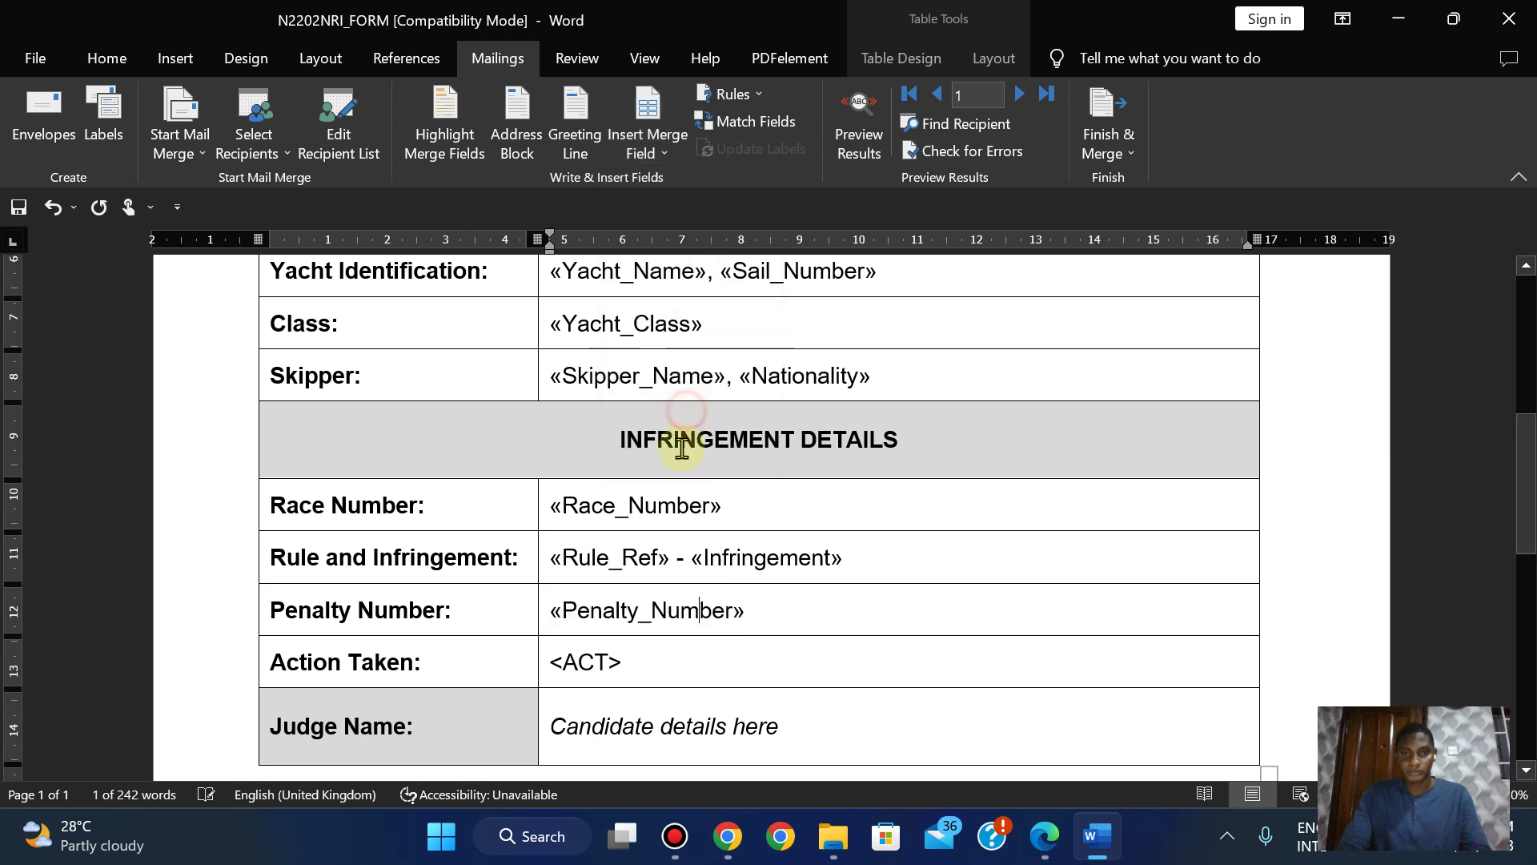
Replace <ACT> in the Action Taken cell with the Action merge field
click(554, 667)
click(552, 667)
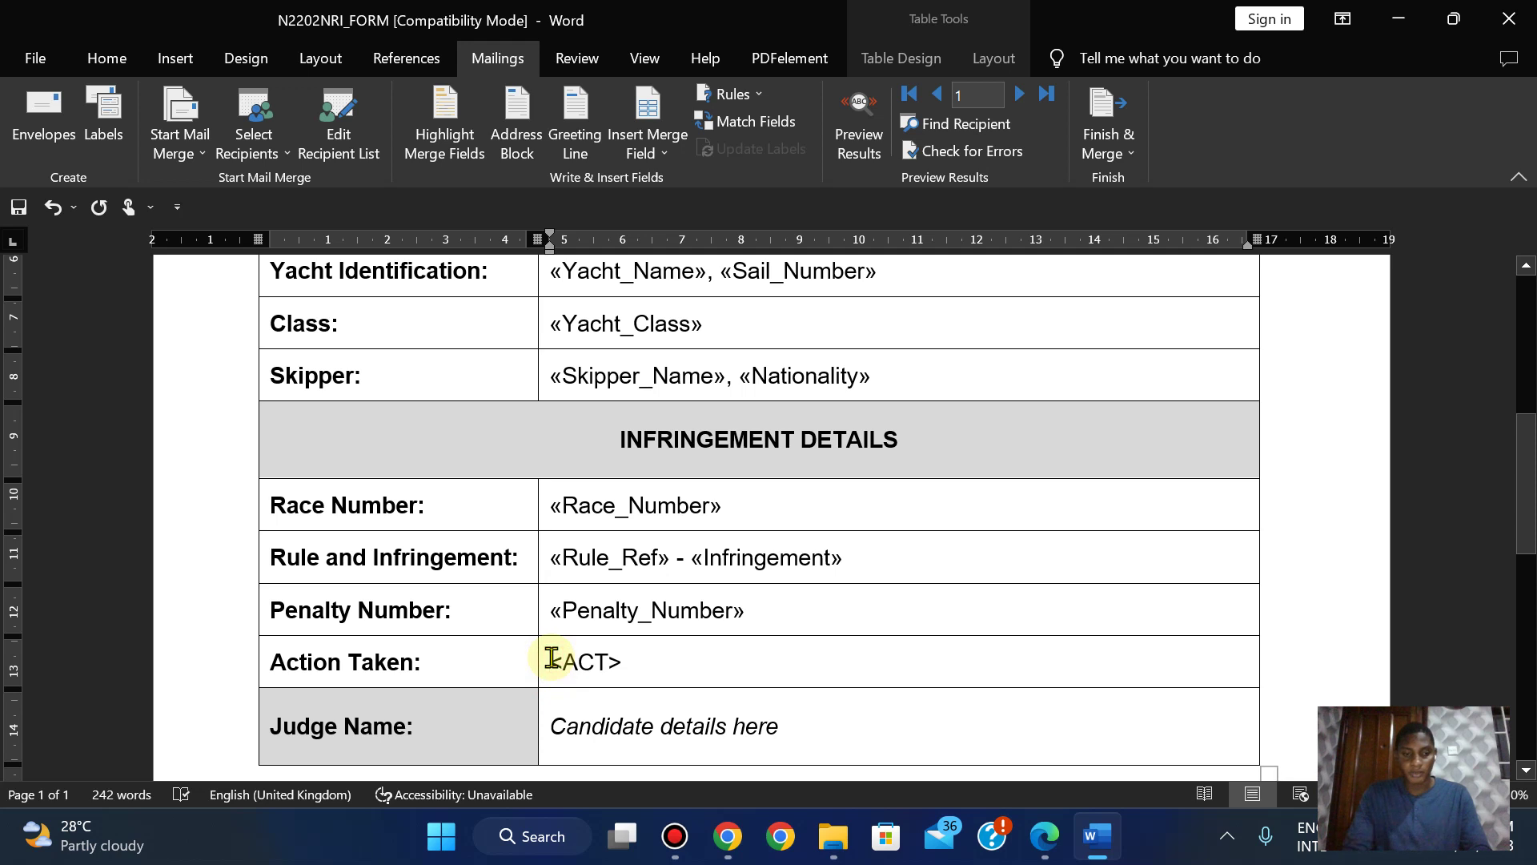
key(shift+Right)
key(shift+Right)
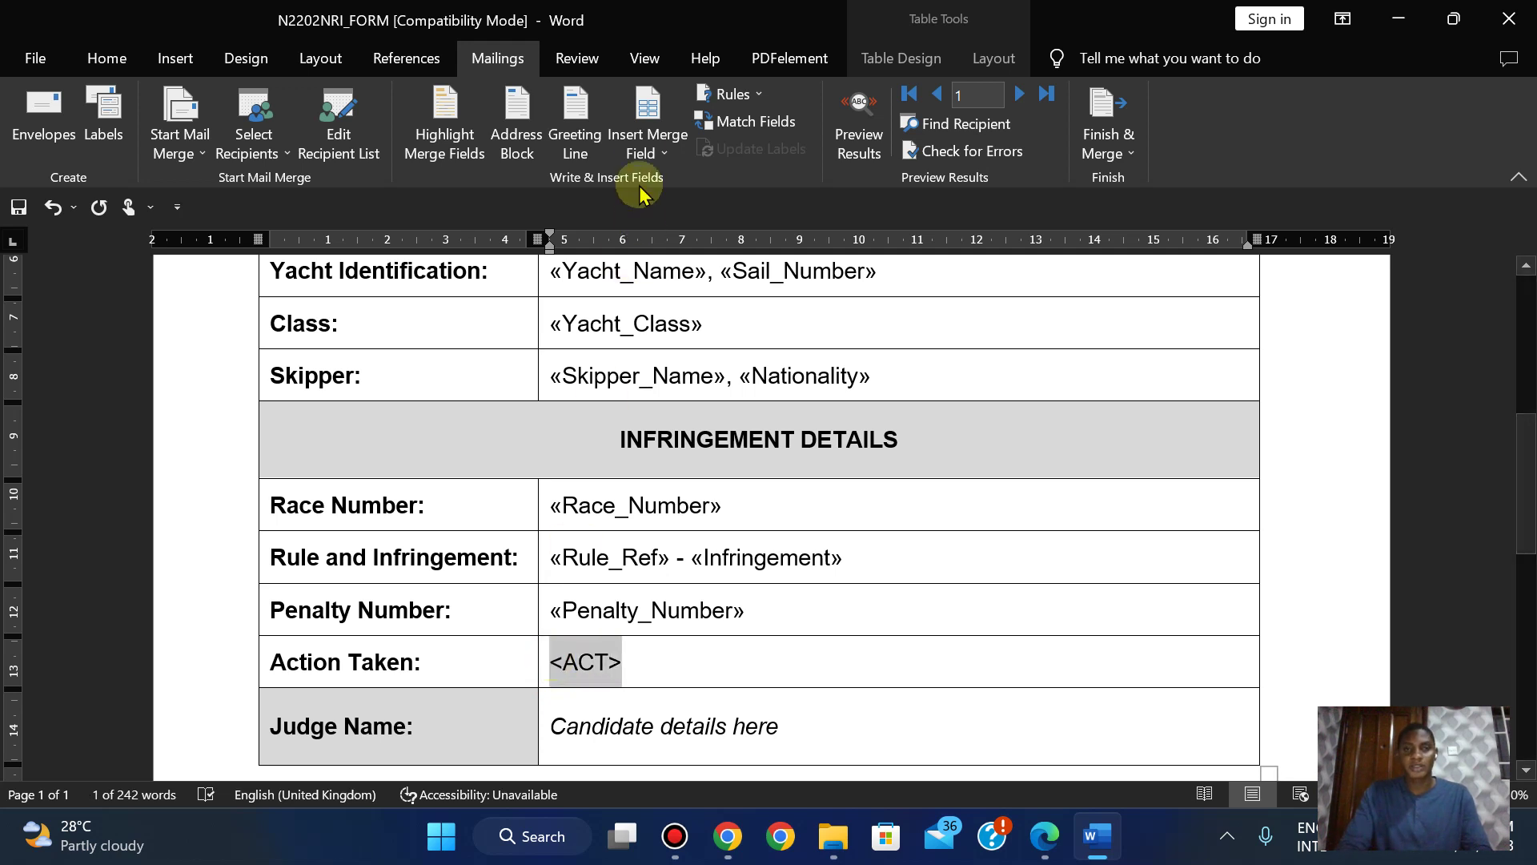
click(645, 144)
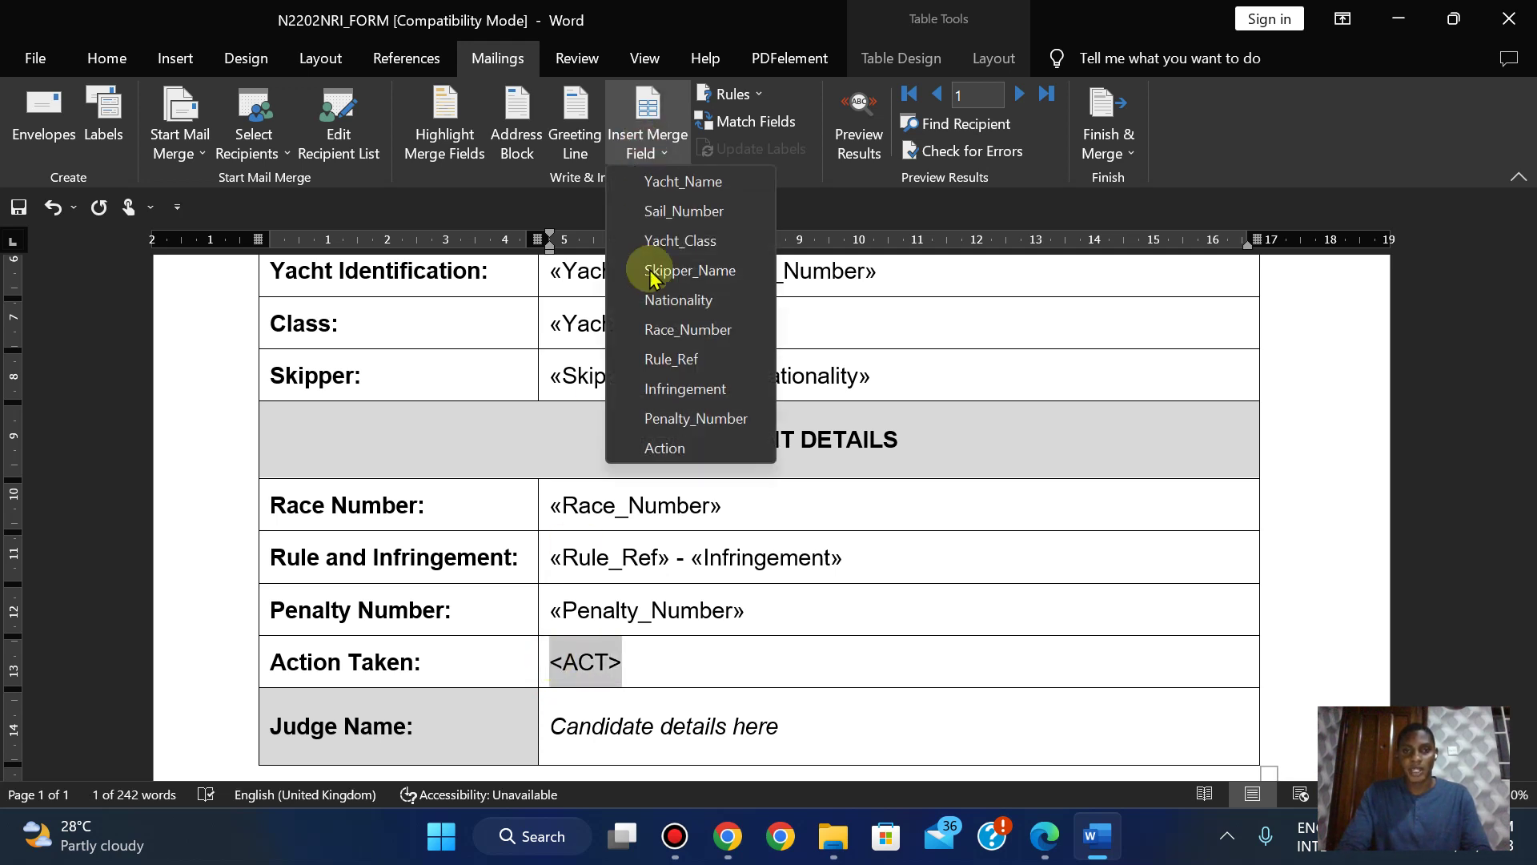
click(661, 448)
drag(1525, 468, 1513, 384)
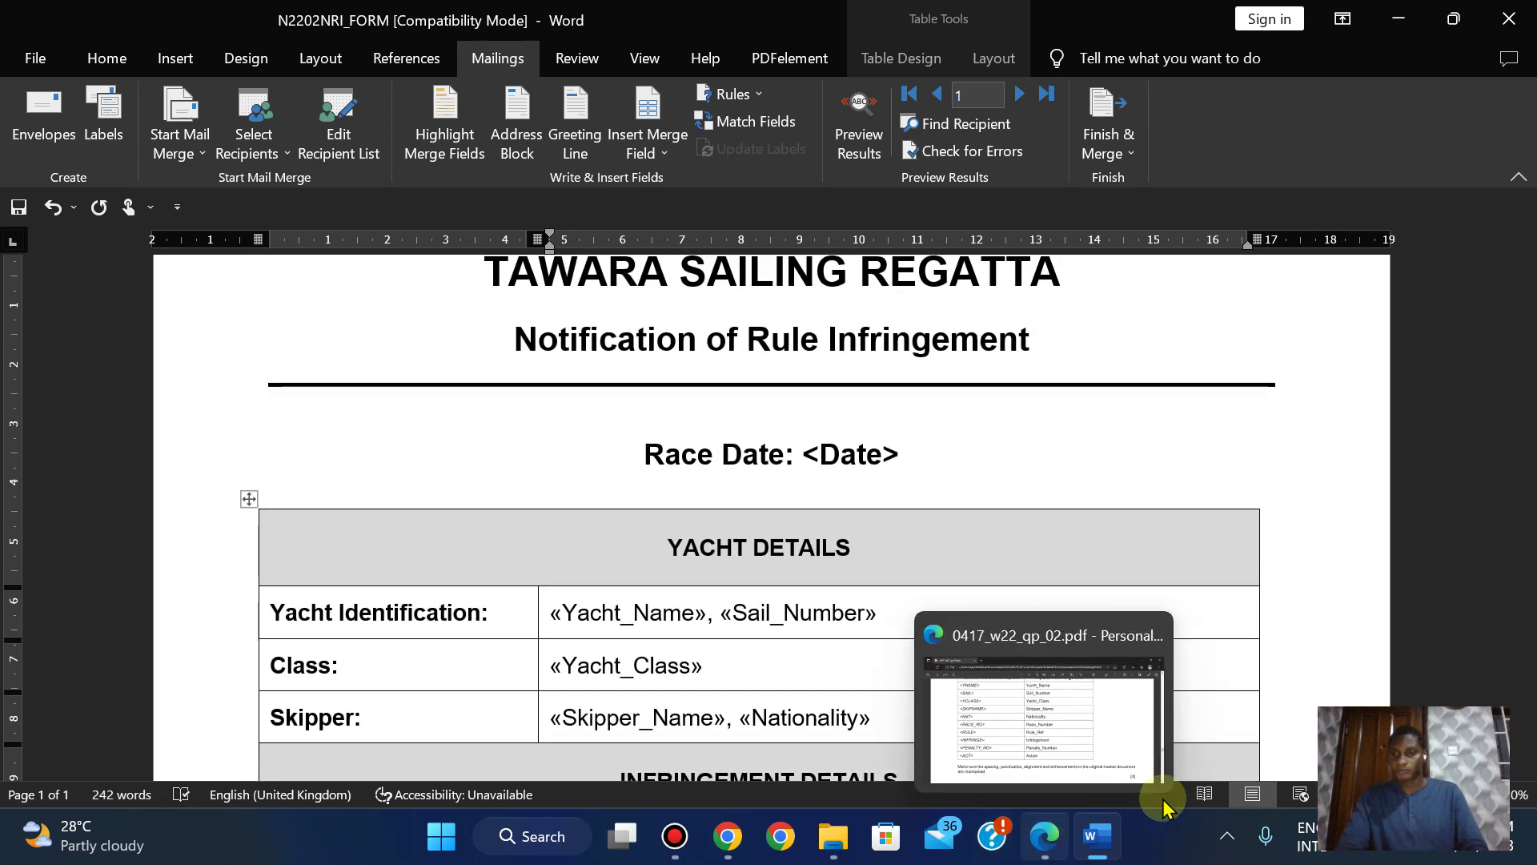
scroll(768, 516, down, 1)
scroll(770, 517, down, 1)
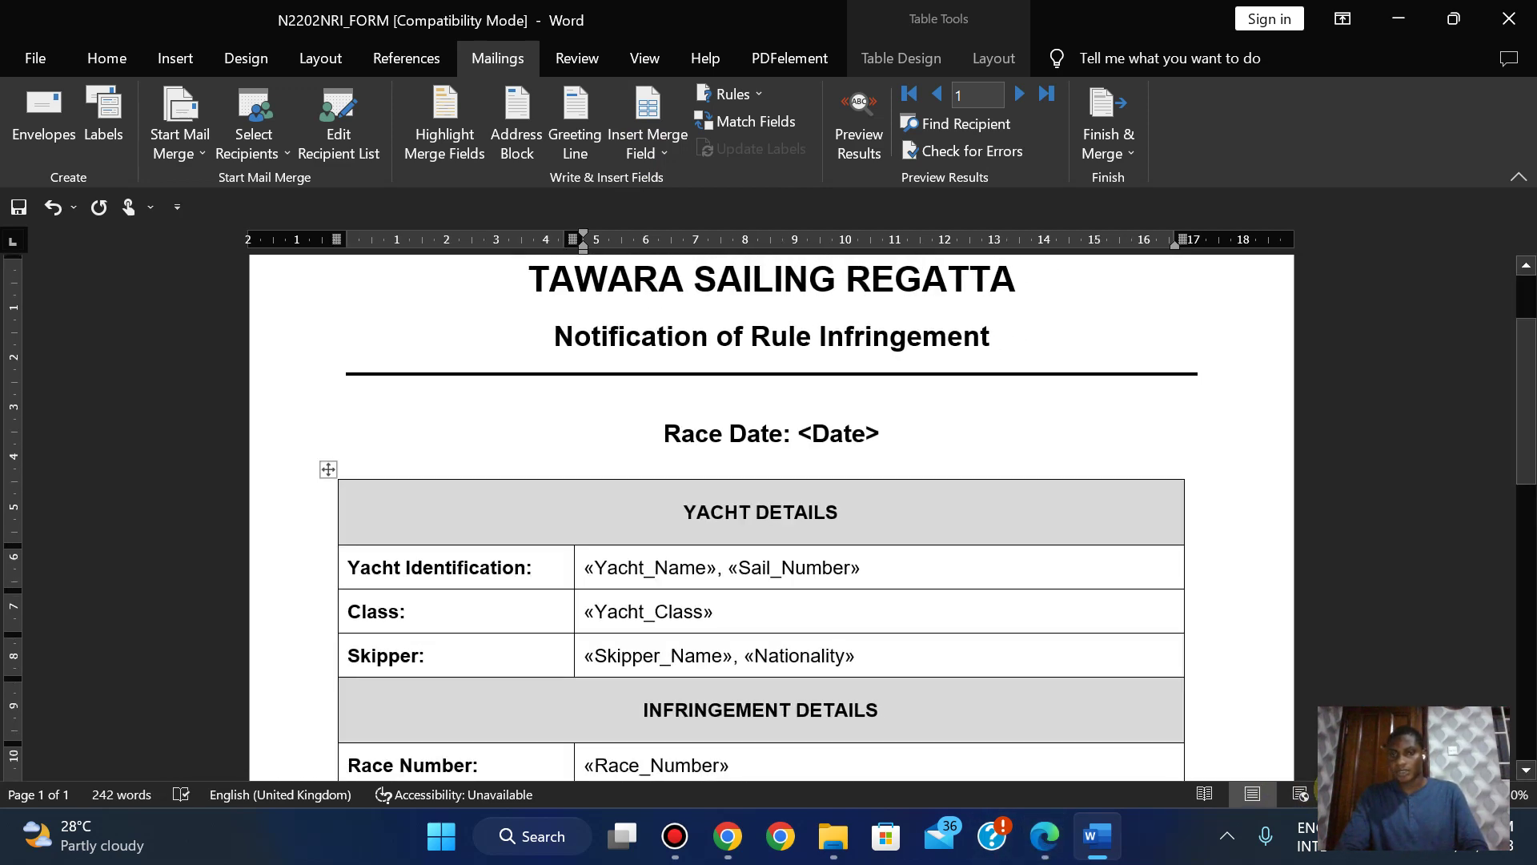
scroll(769, 518, down, 1)
Read question 17's date requirement, then select the <Date> placeholder in the notice
click(1047, 836)
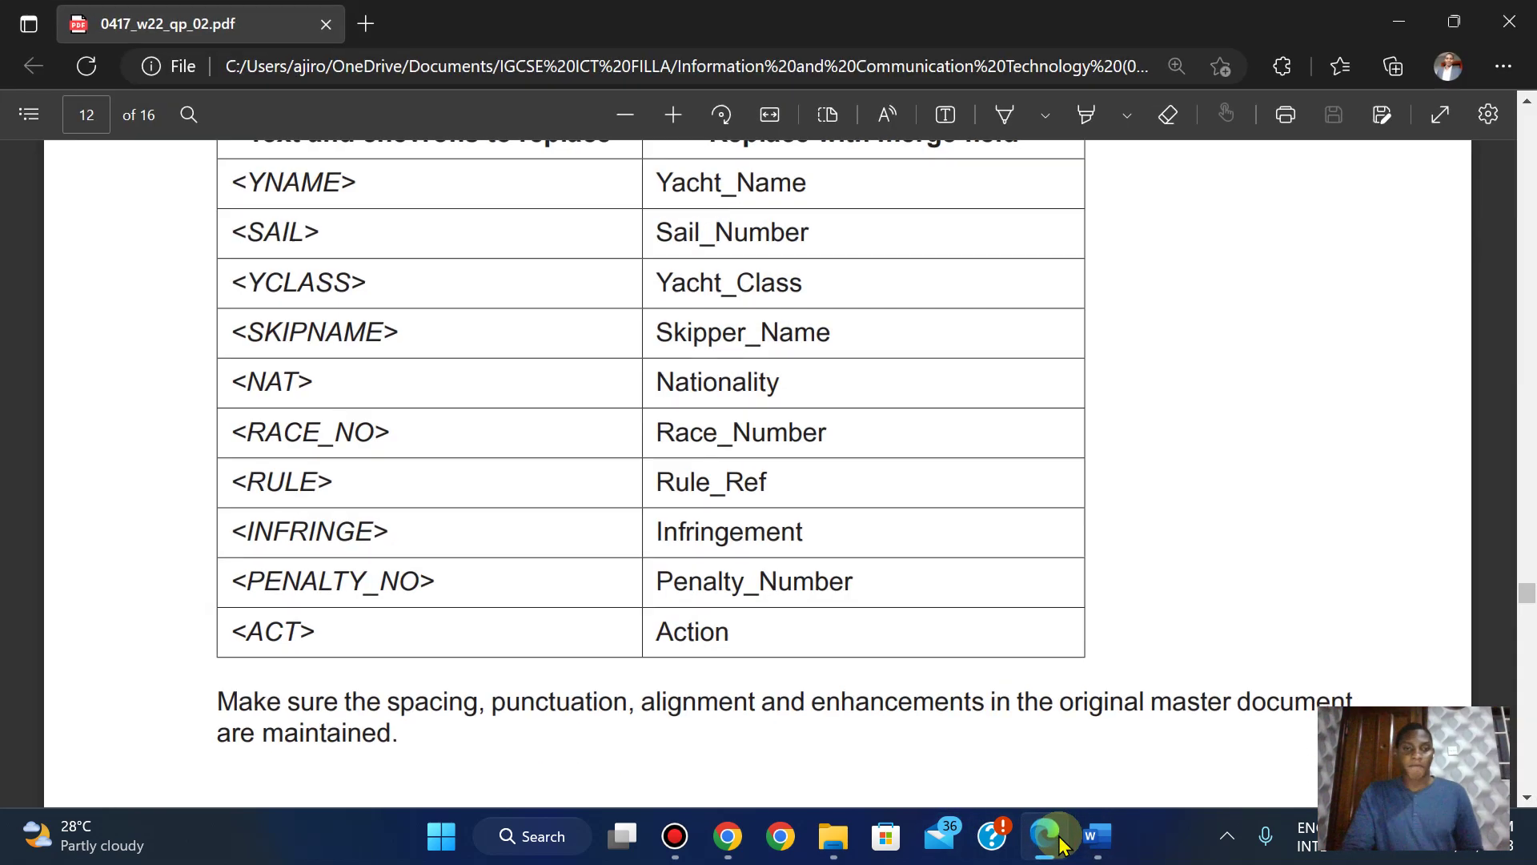
key(Down)
key(Down)
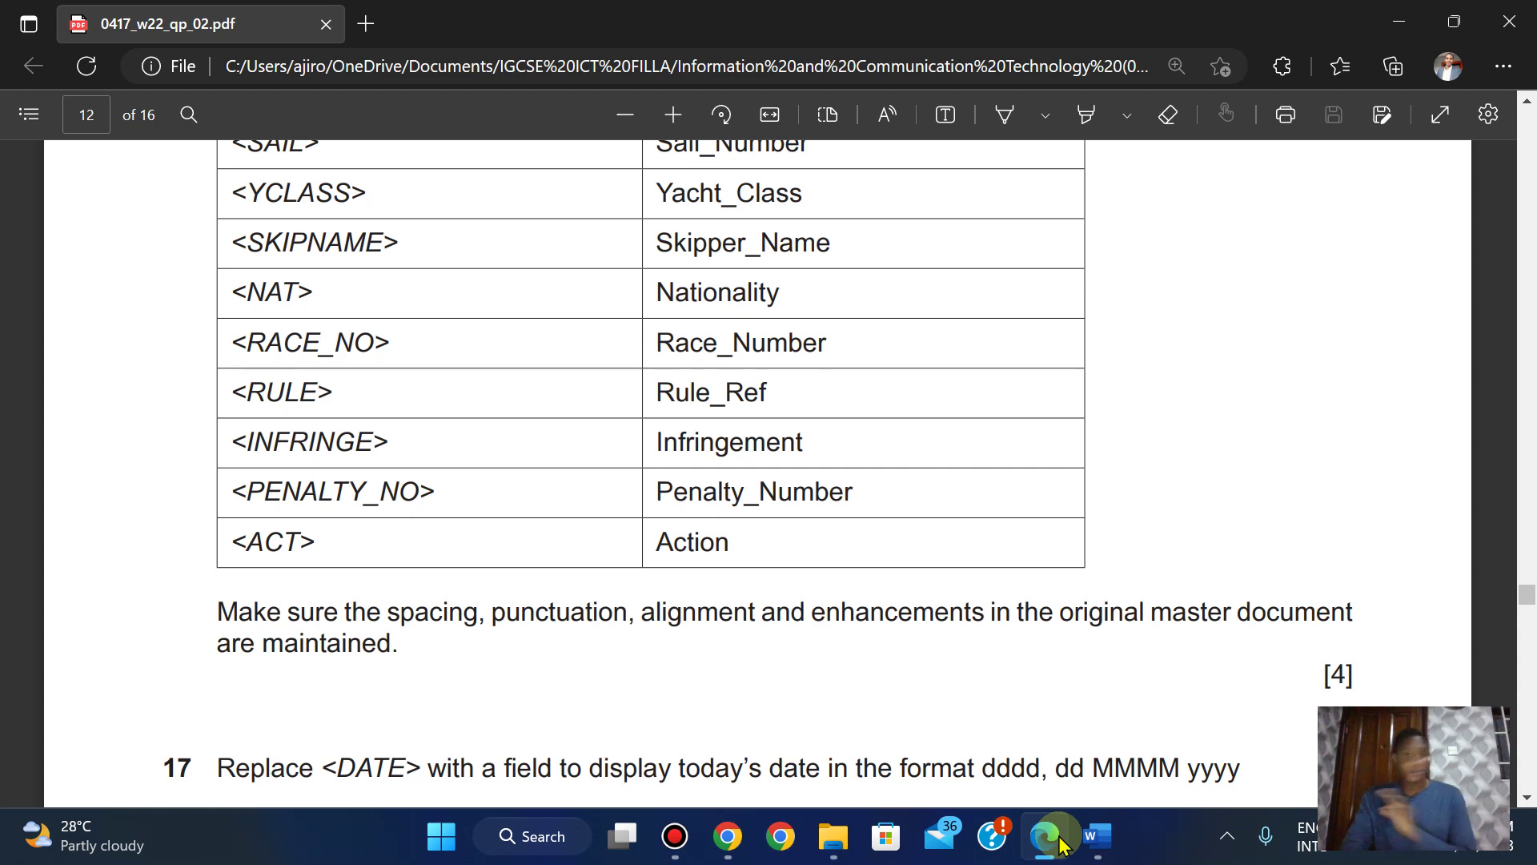
key(Down)
key(Down)
click(1062, 847)
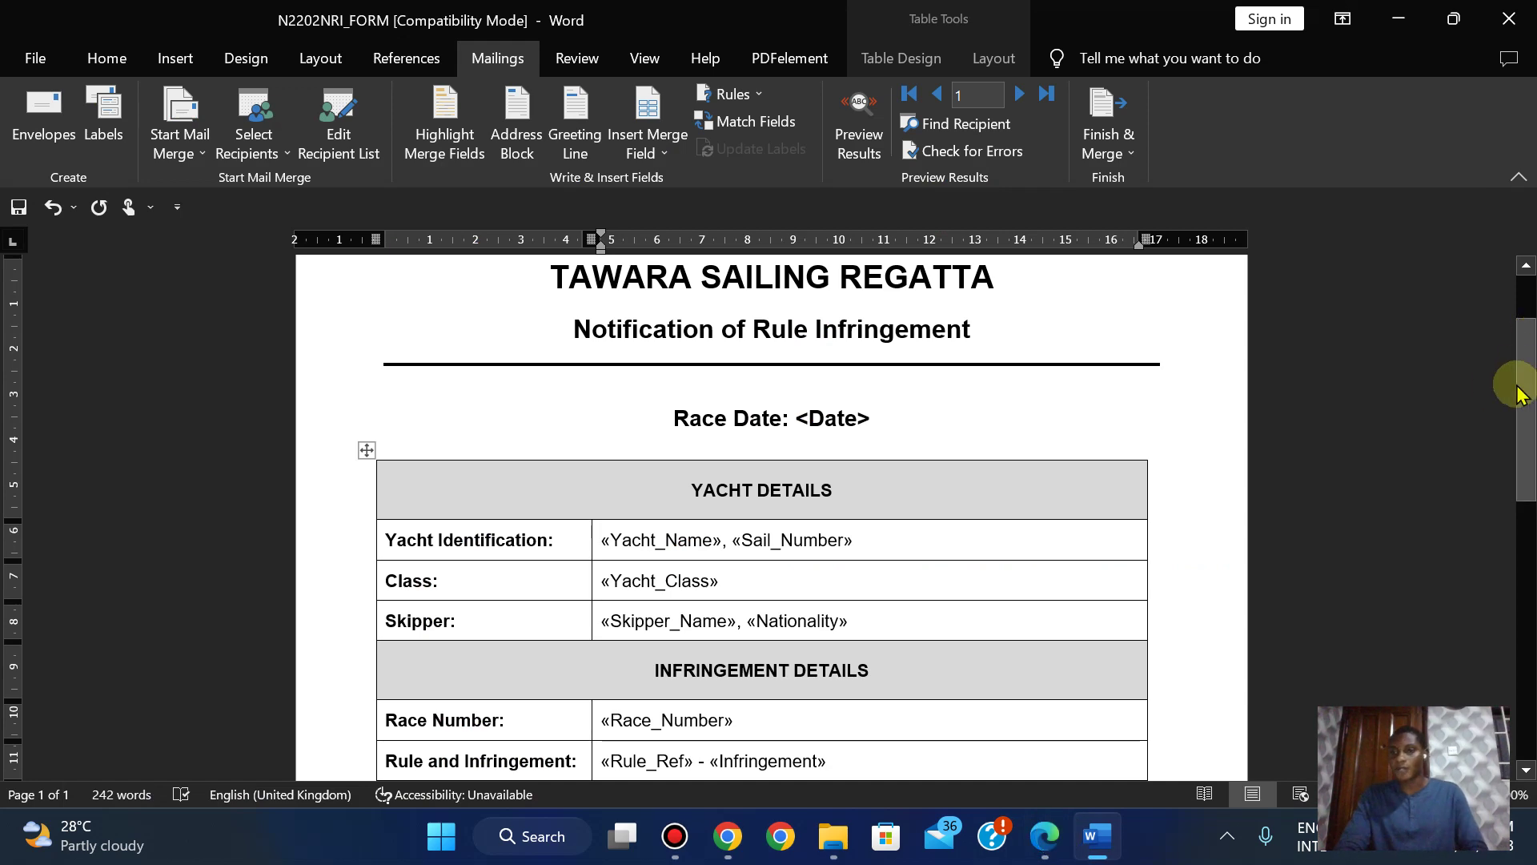
drag(1520, 385, 1525, 485)
scroll(1526, 486, up, 3)
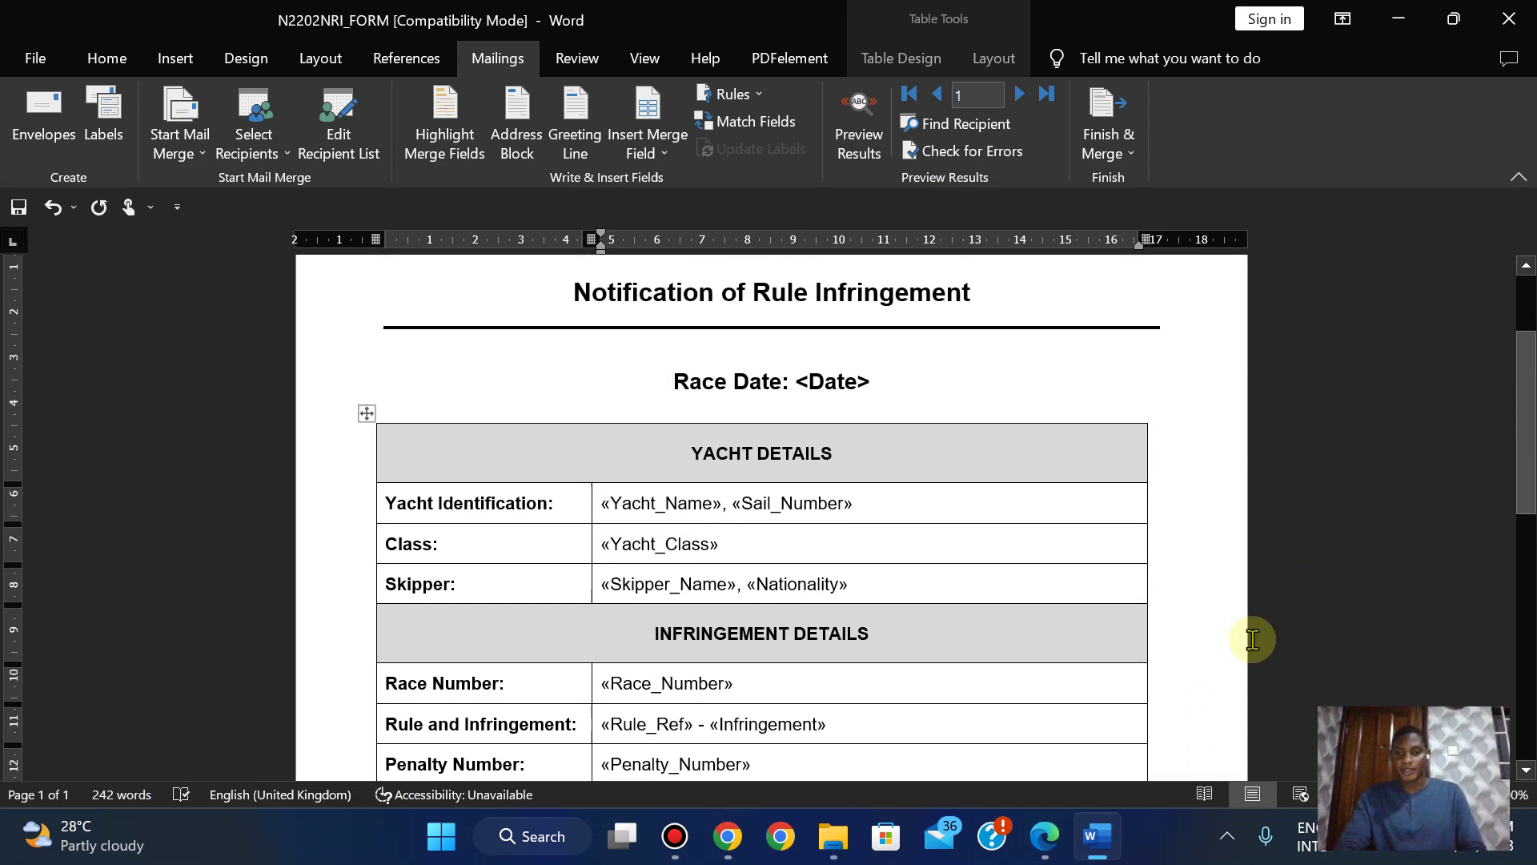
click(1048, 836)
key(Down)
key(Down)
key(Down)
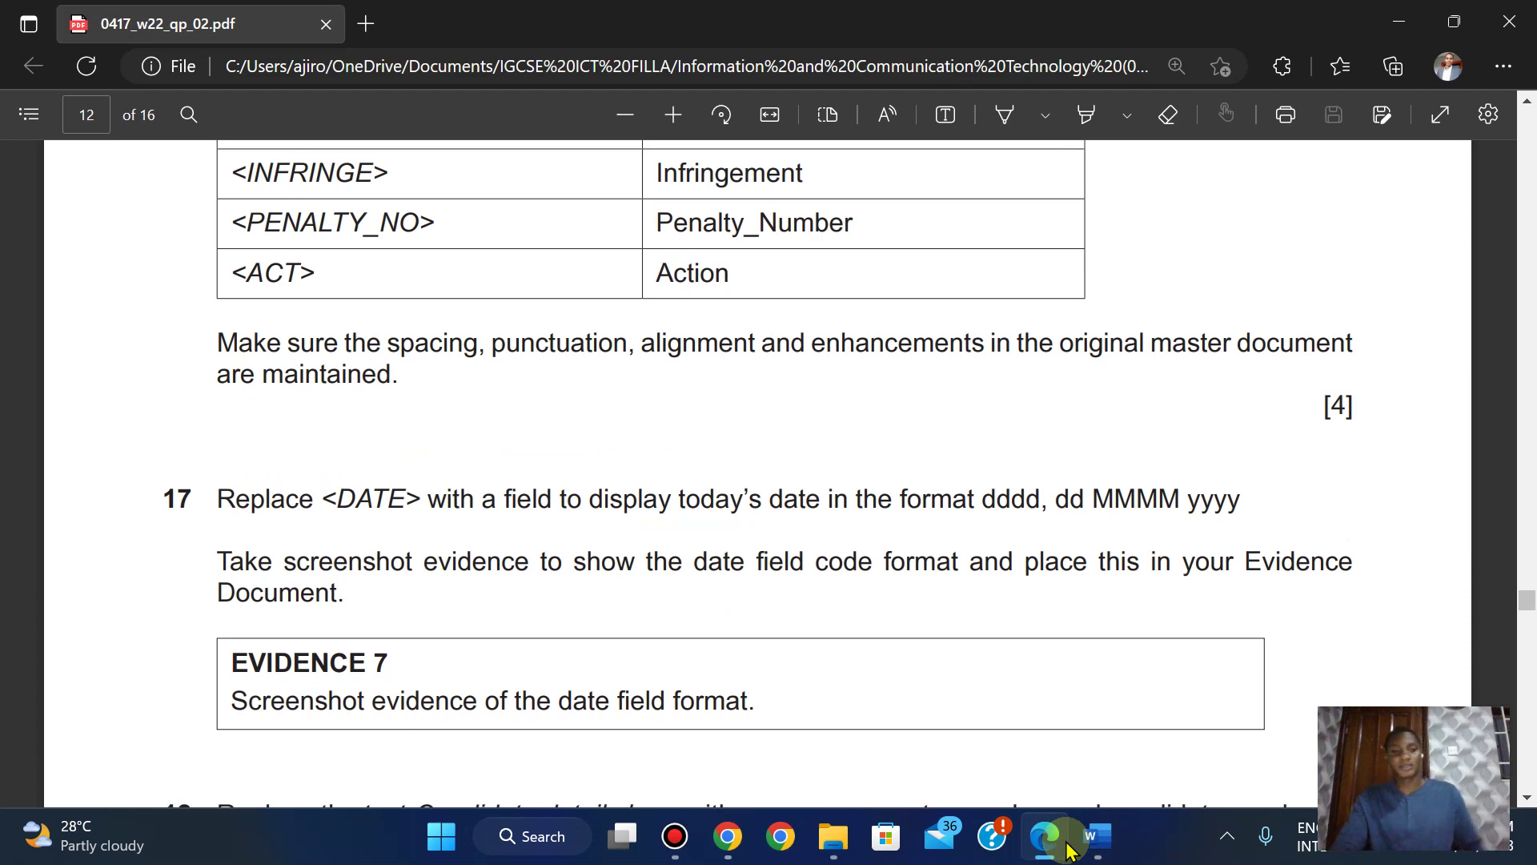
click(1066, 845)
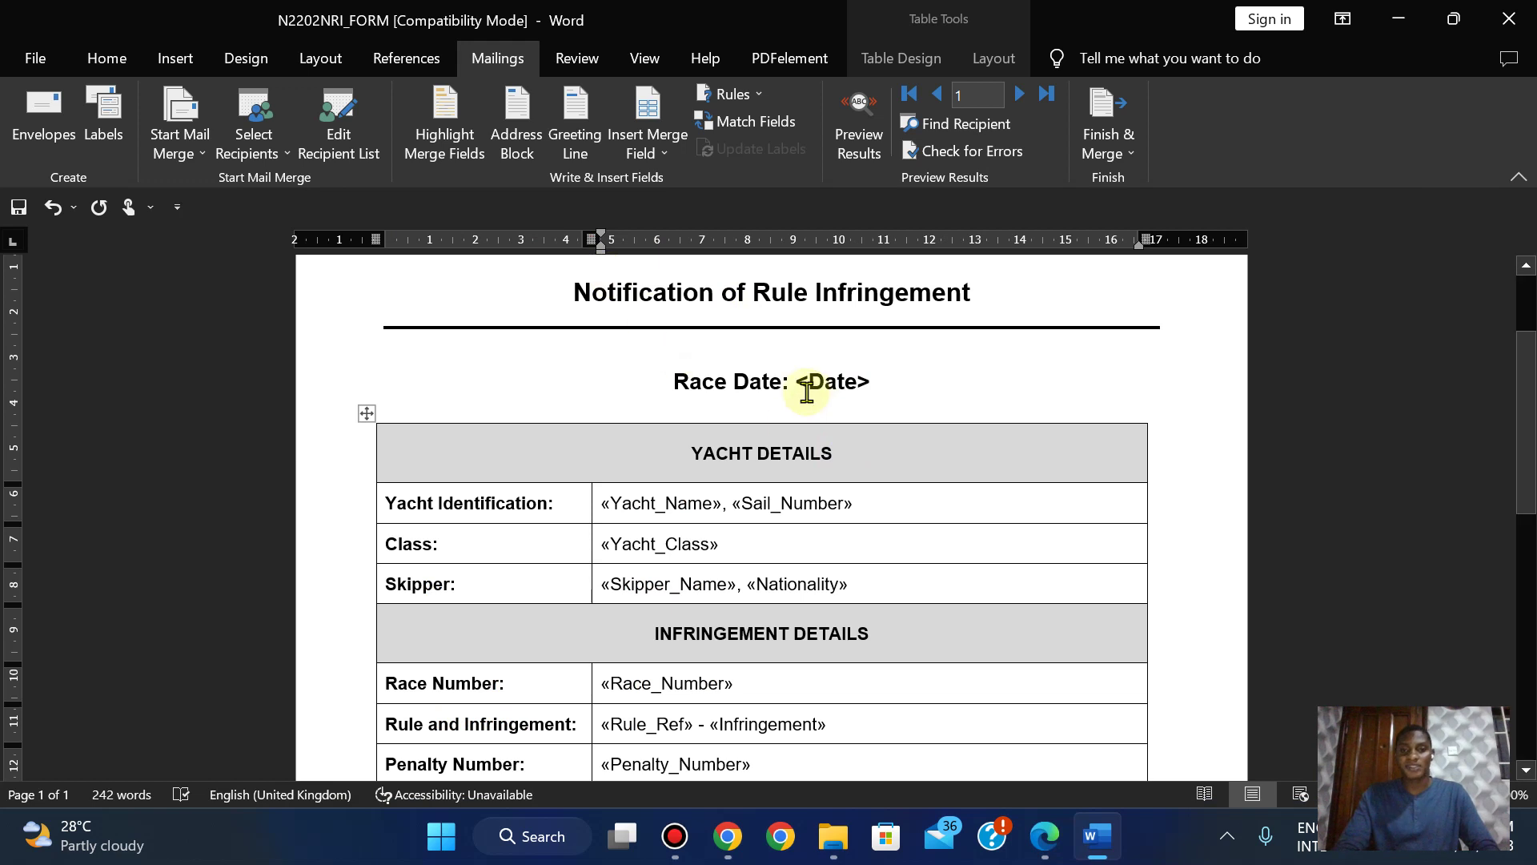
click(795, 386)
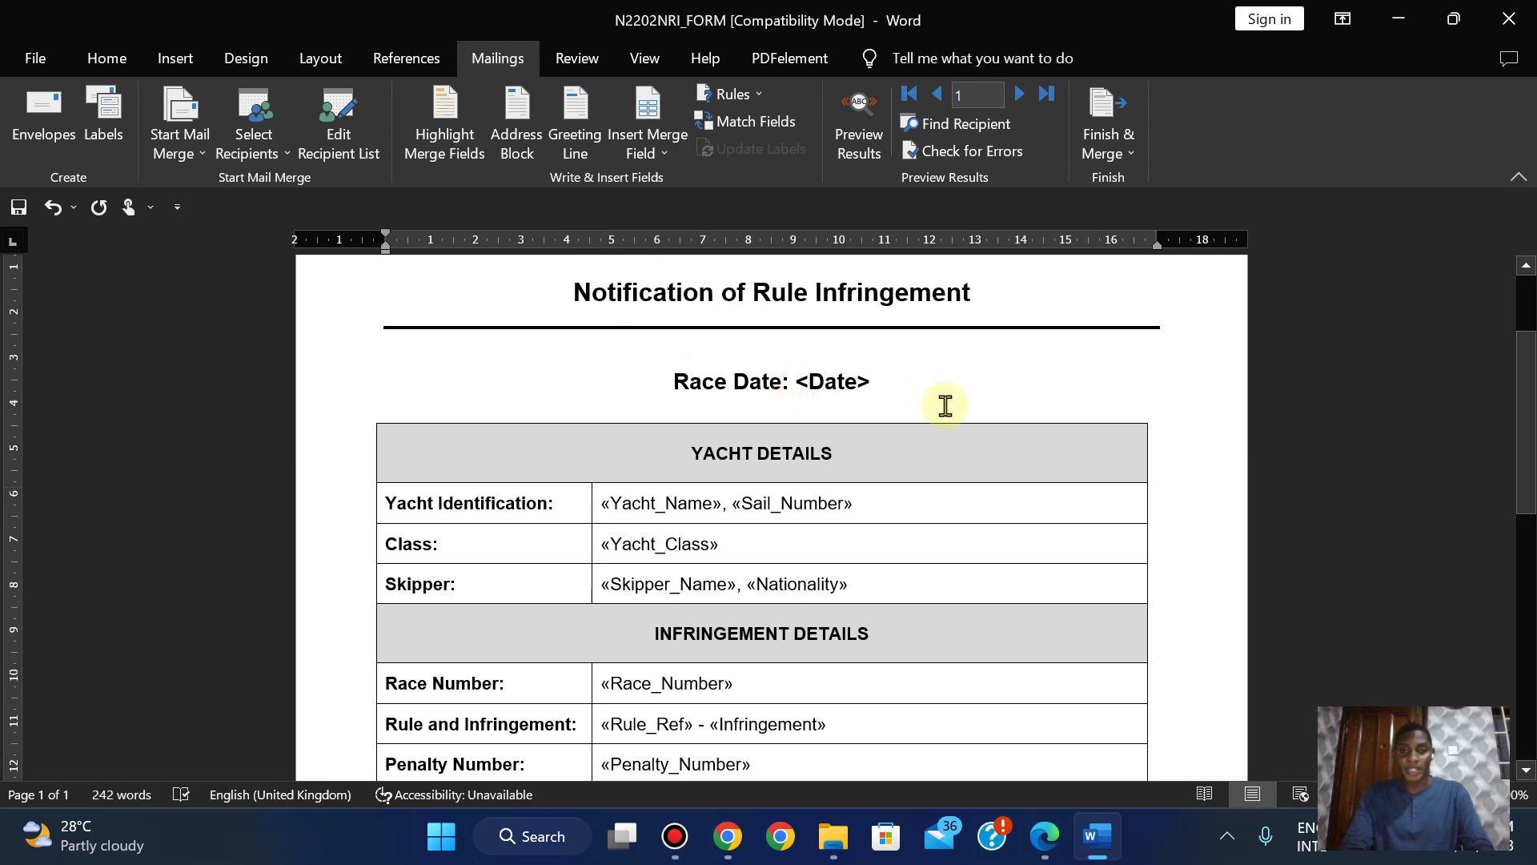
key(shift+Right)
key(shift+Right)
key(shift+Right)
key(shift+Right)
key(shift+Right)
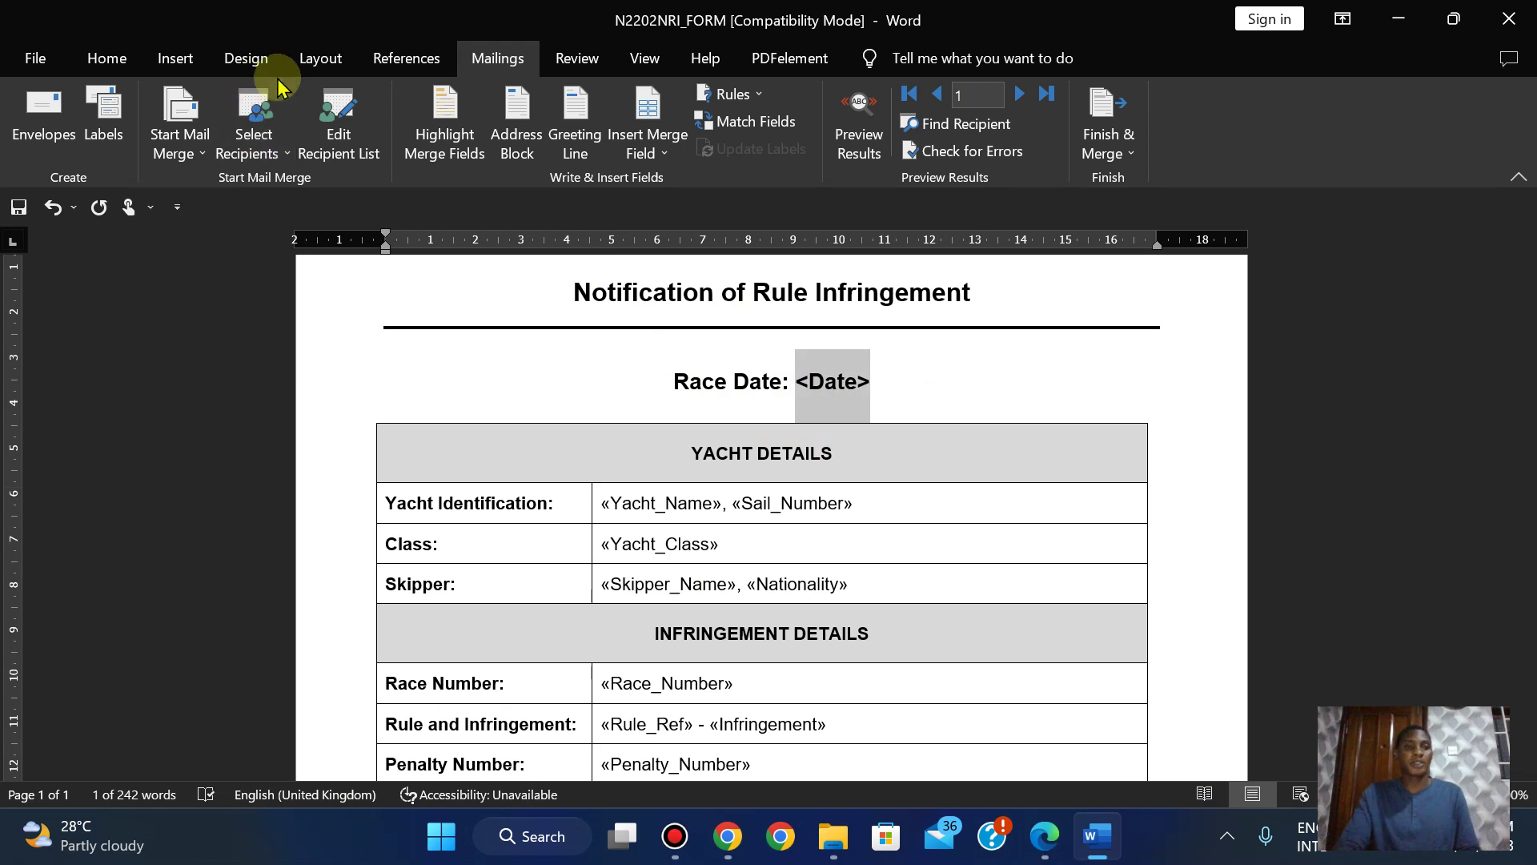
Insert a Date field formatted dddd, dd MMMM yyyy in place of <Date>
click(176, 63)
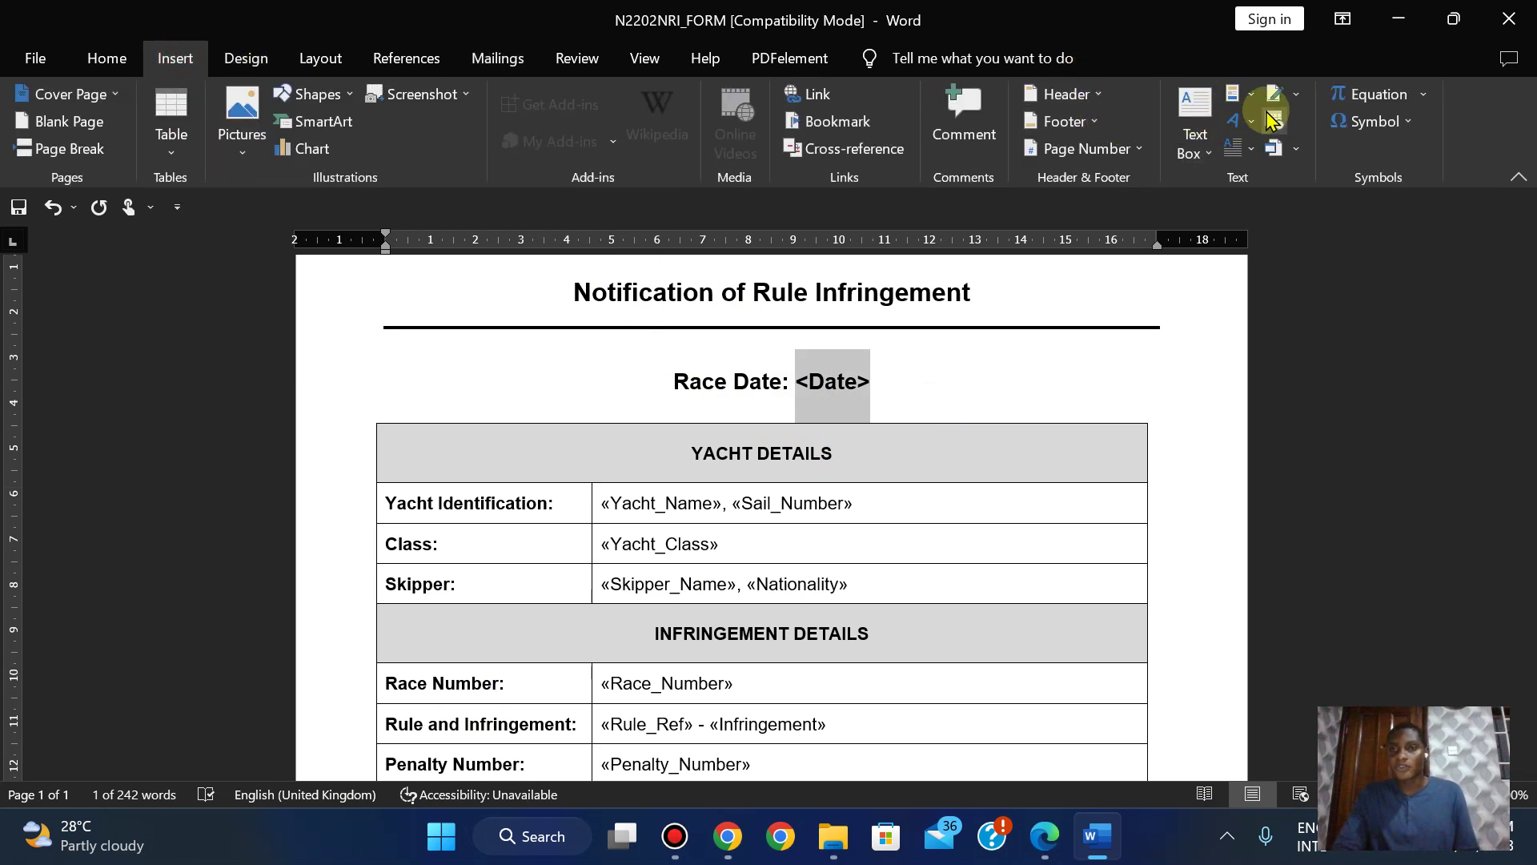
click(1253, 90)
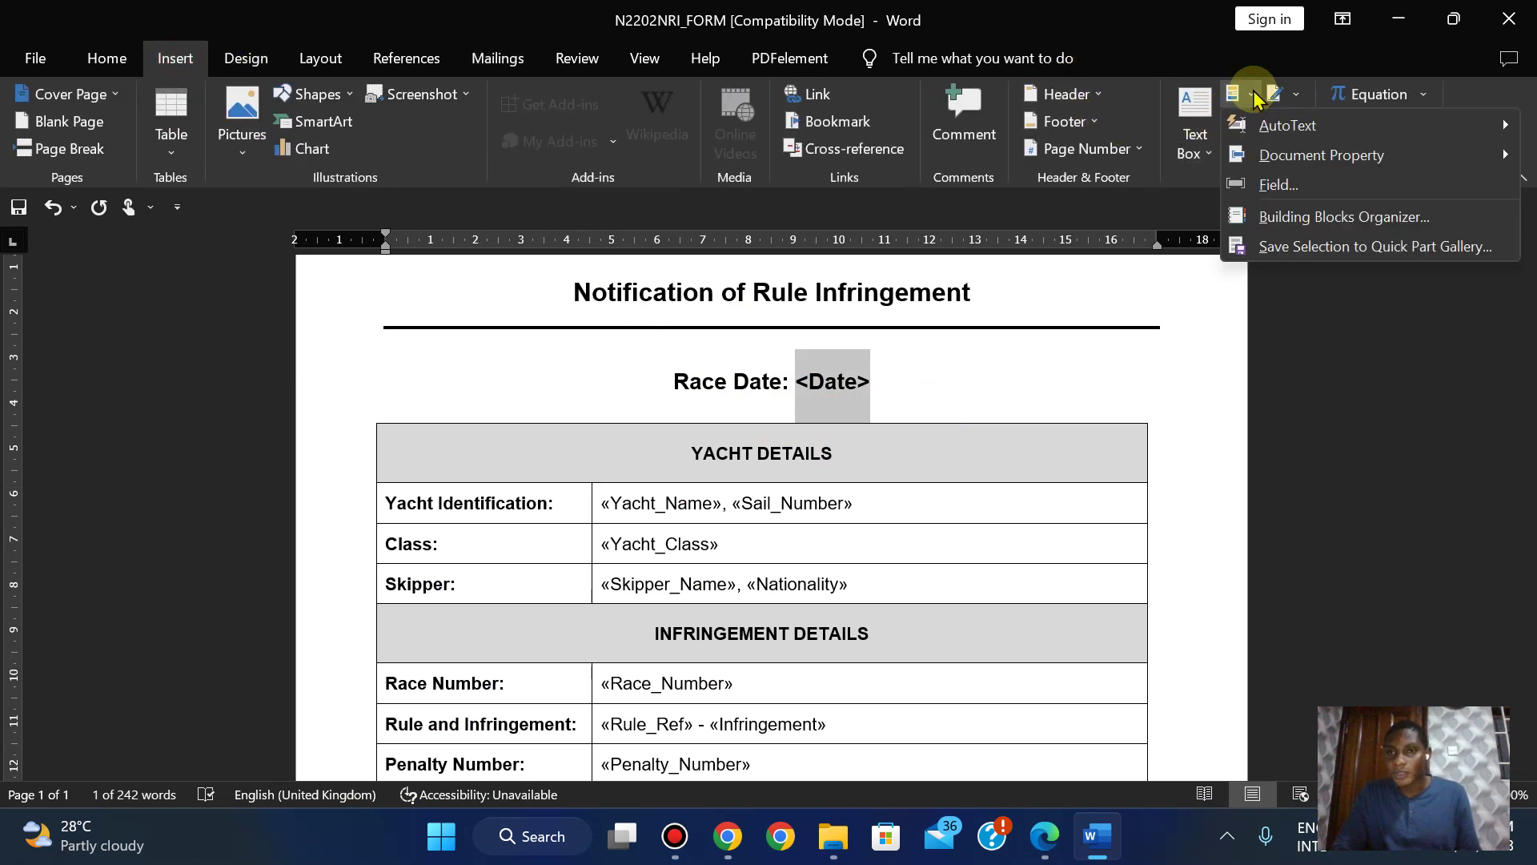
click(1275, 186)
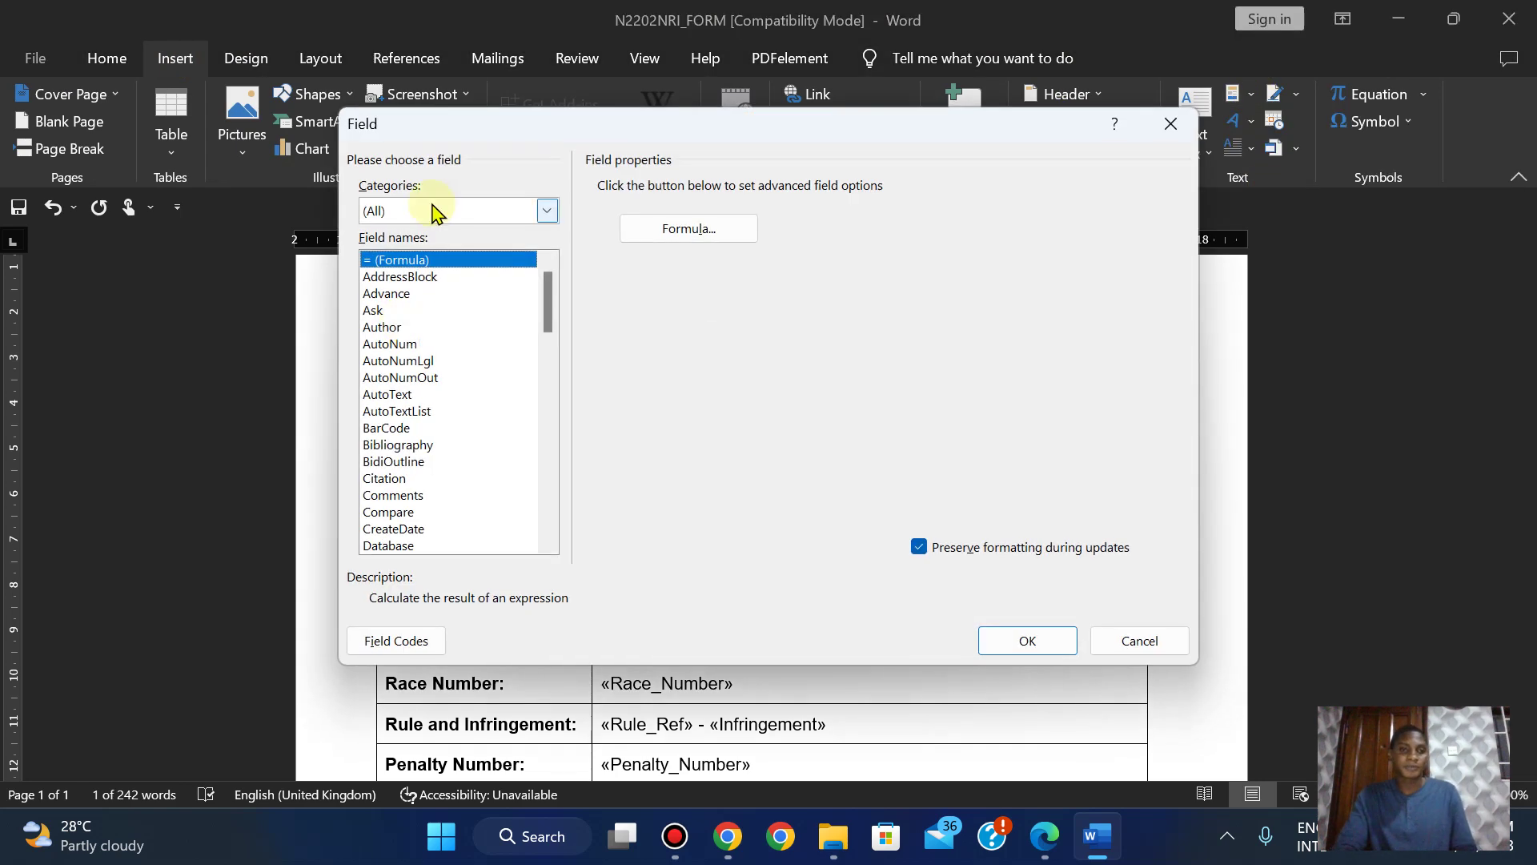
drag(554, 307, 559, 345)
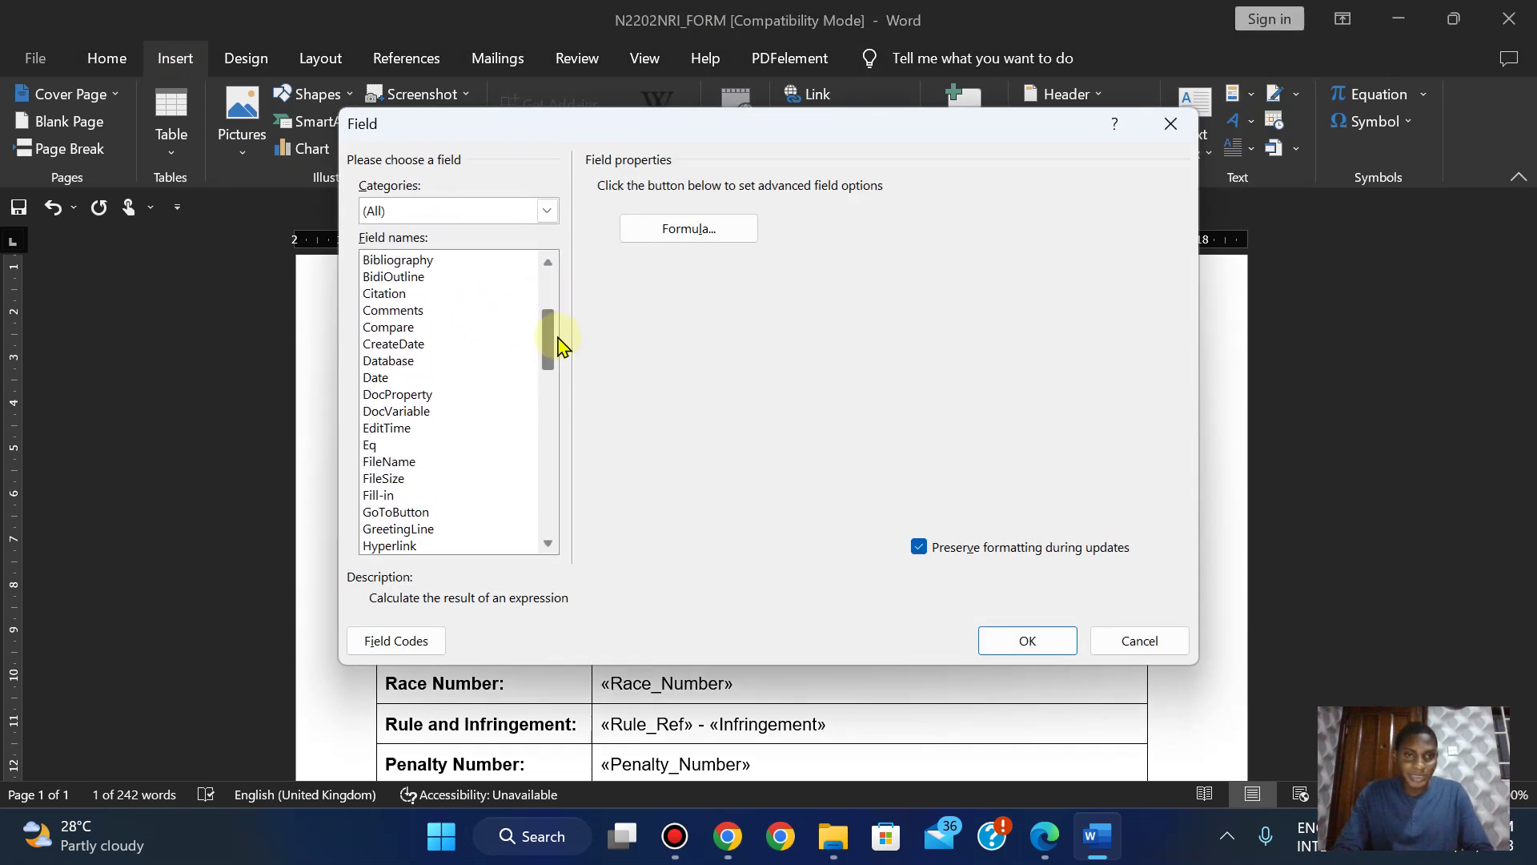
click(409, 377)
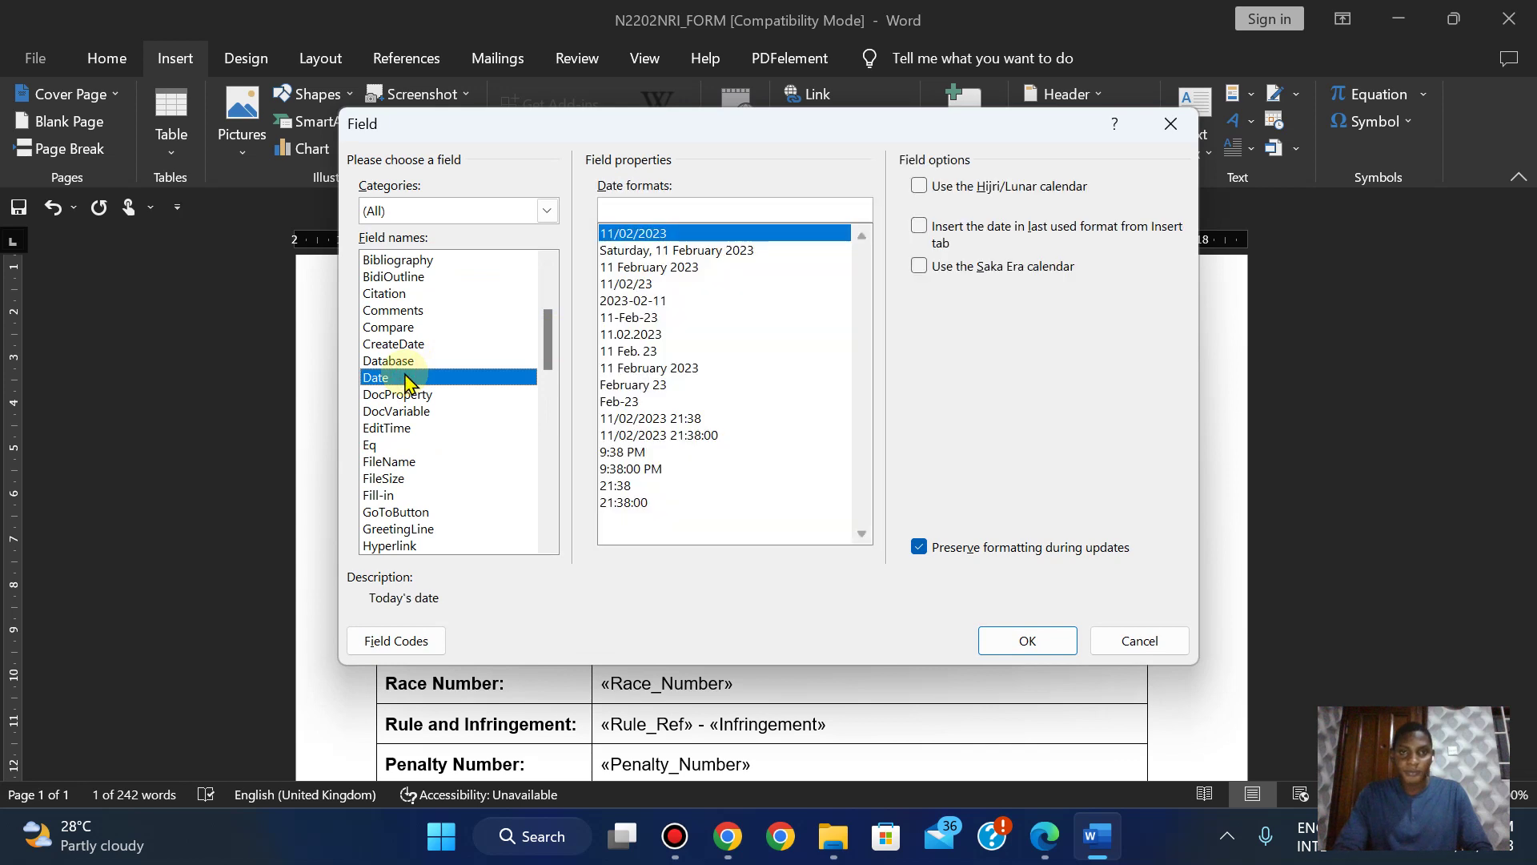
click(638, 250)
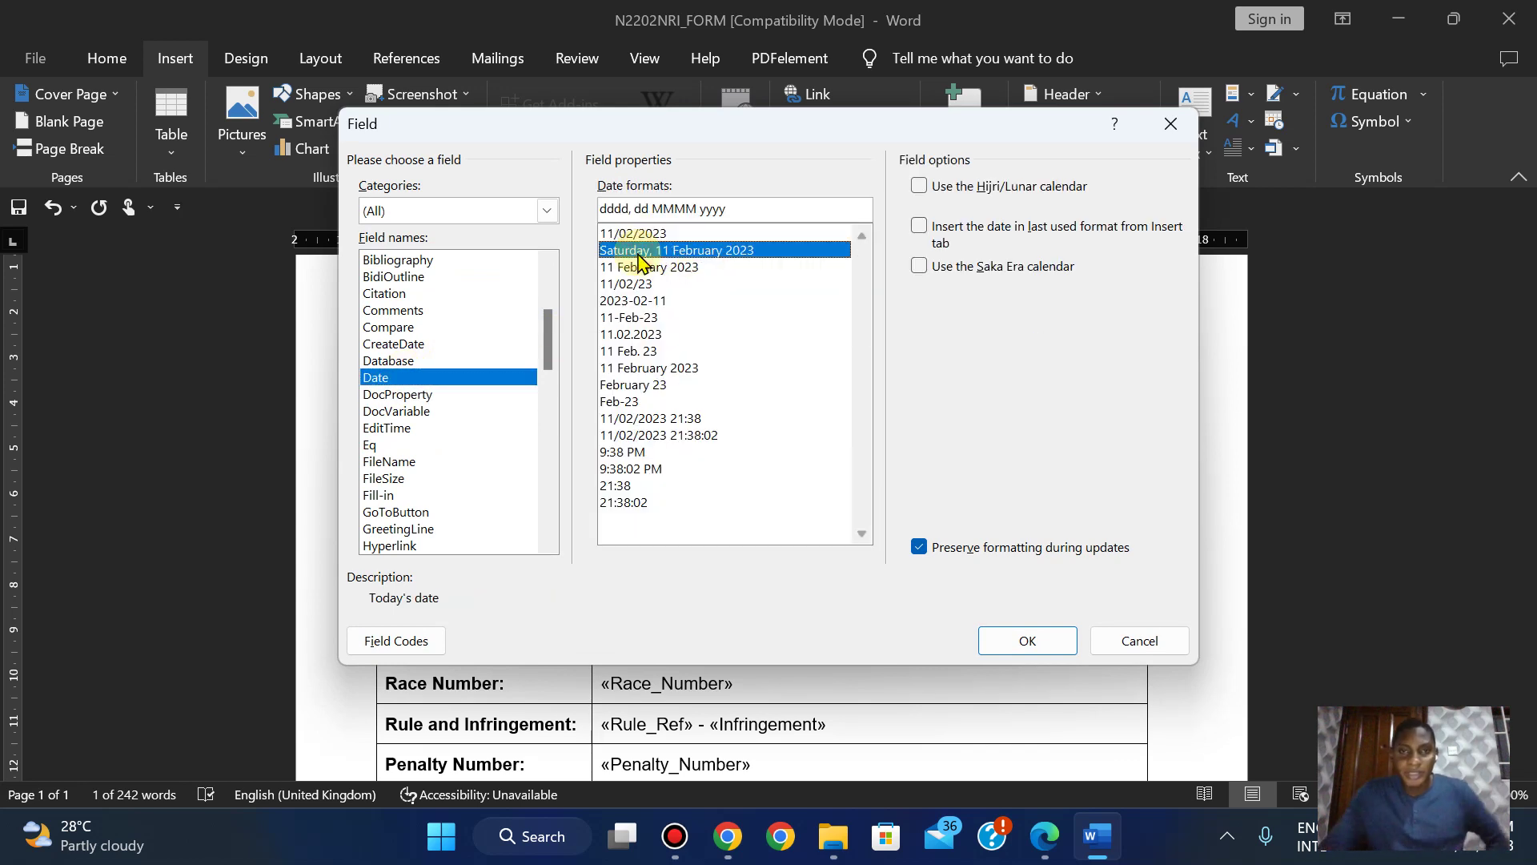
click(1048, 837)
click(1047, 836)
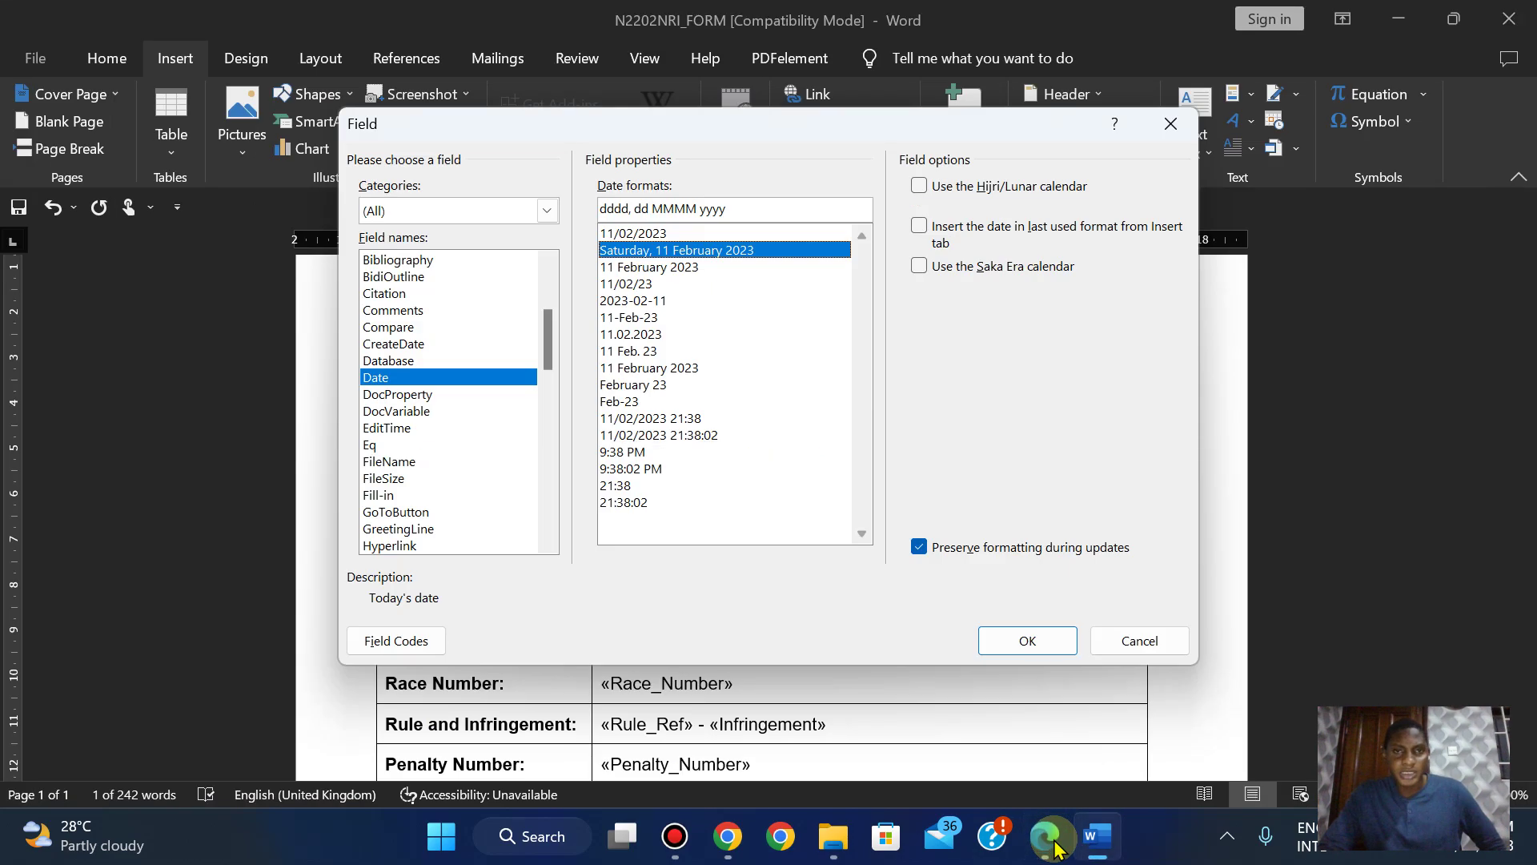
click(1047, 837)
click(1054, 848)
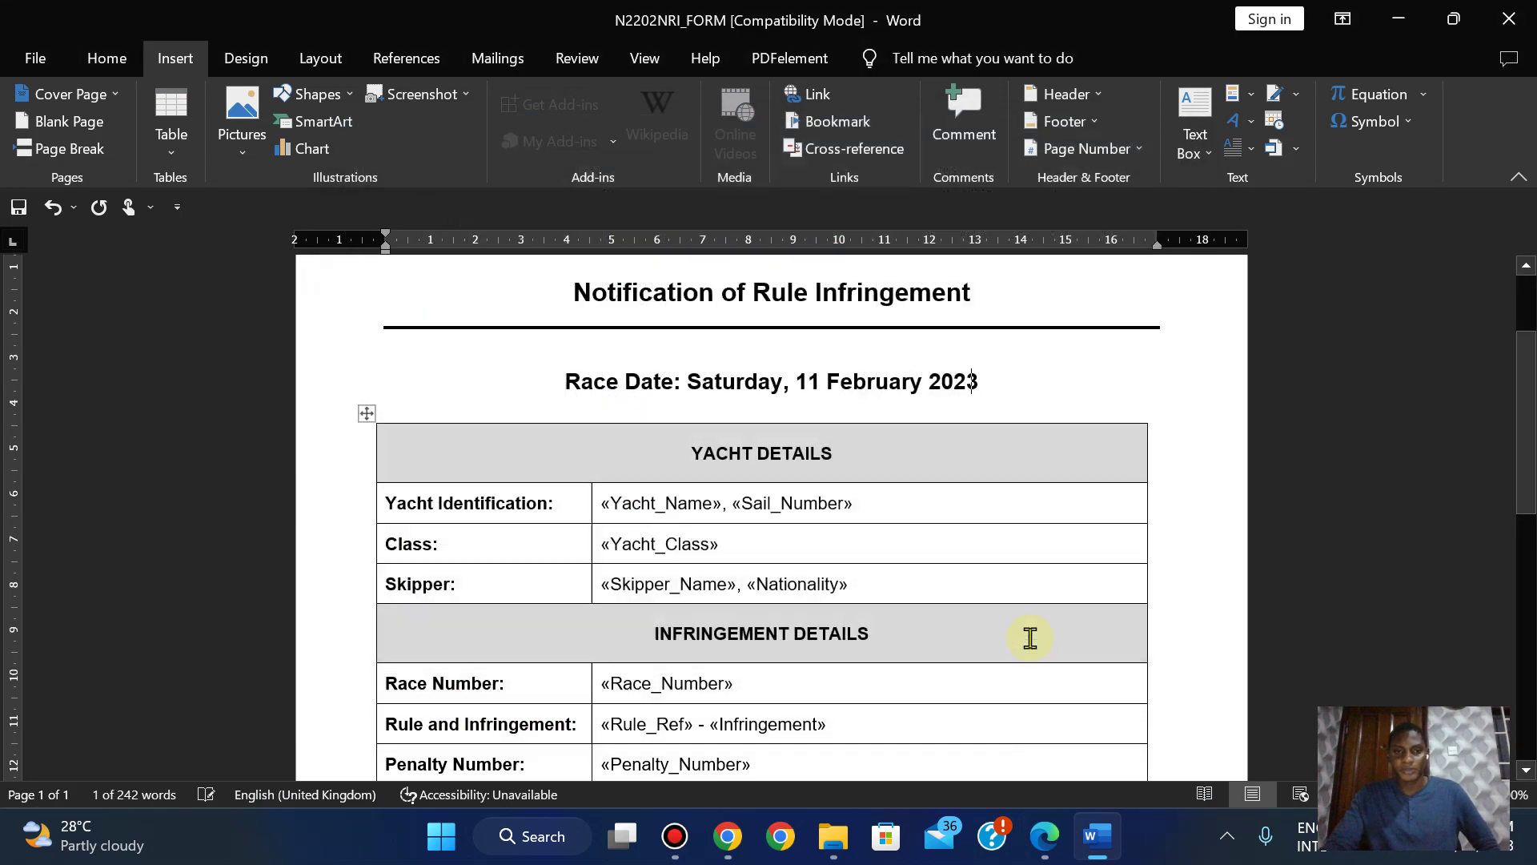
click(1030, 642)
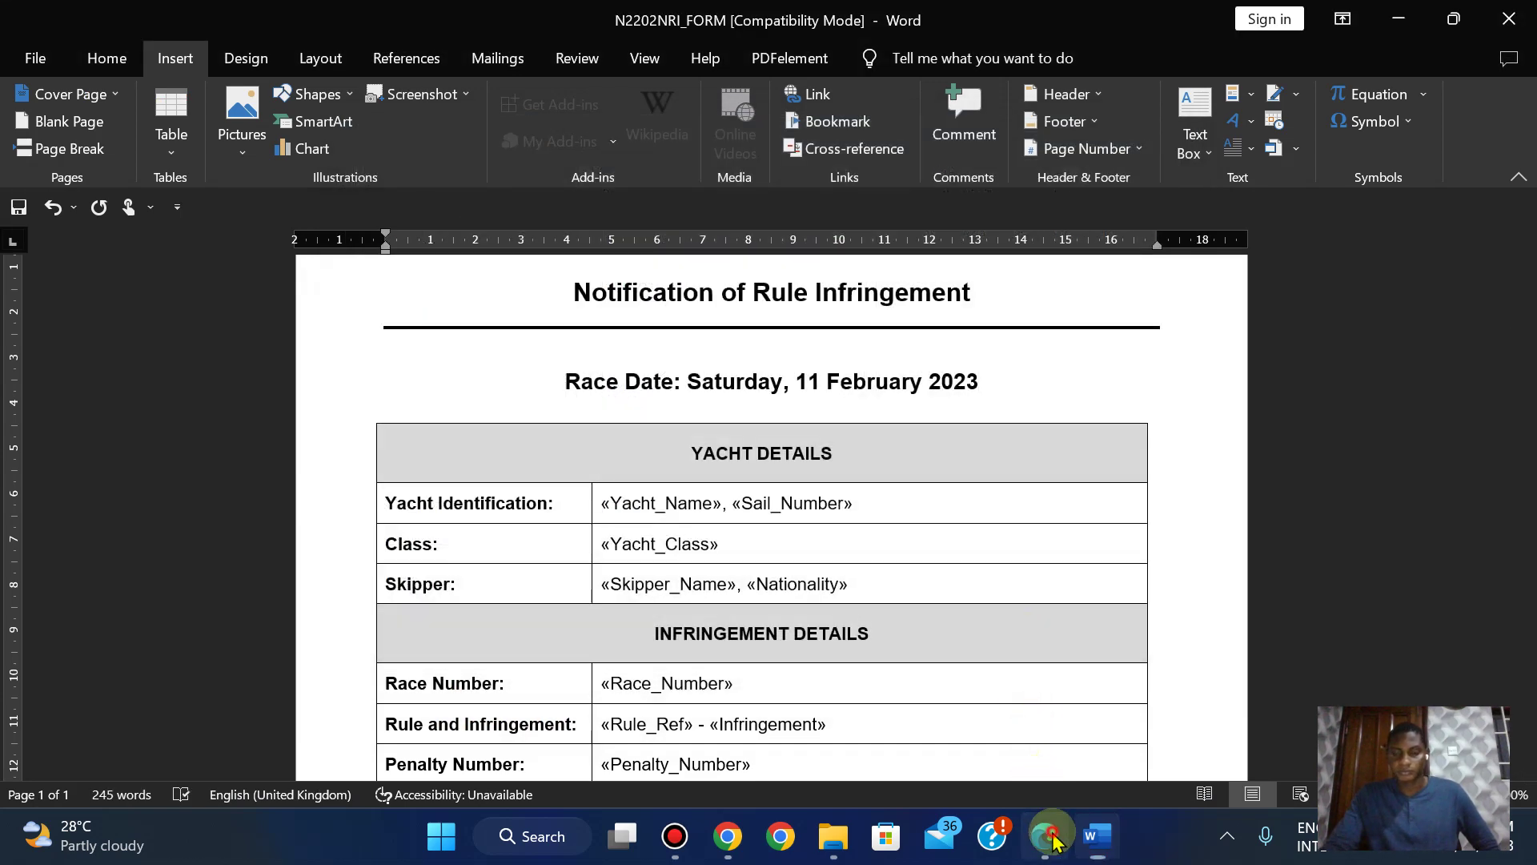
click(1048, 838)
Scroll the question paper down to question 18 on candidate details
key(Down)
key(Down)
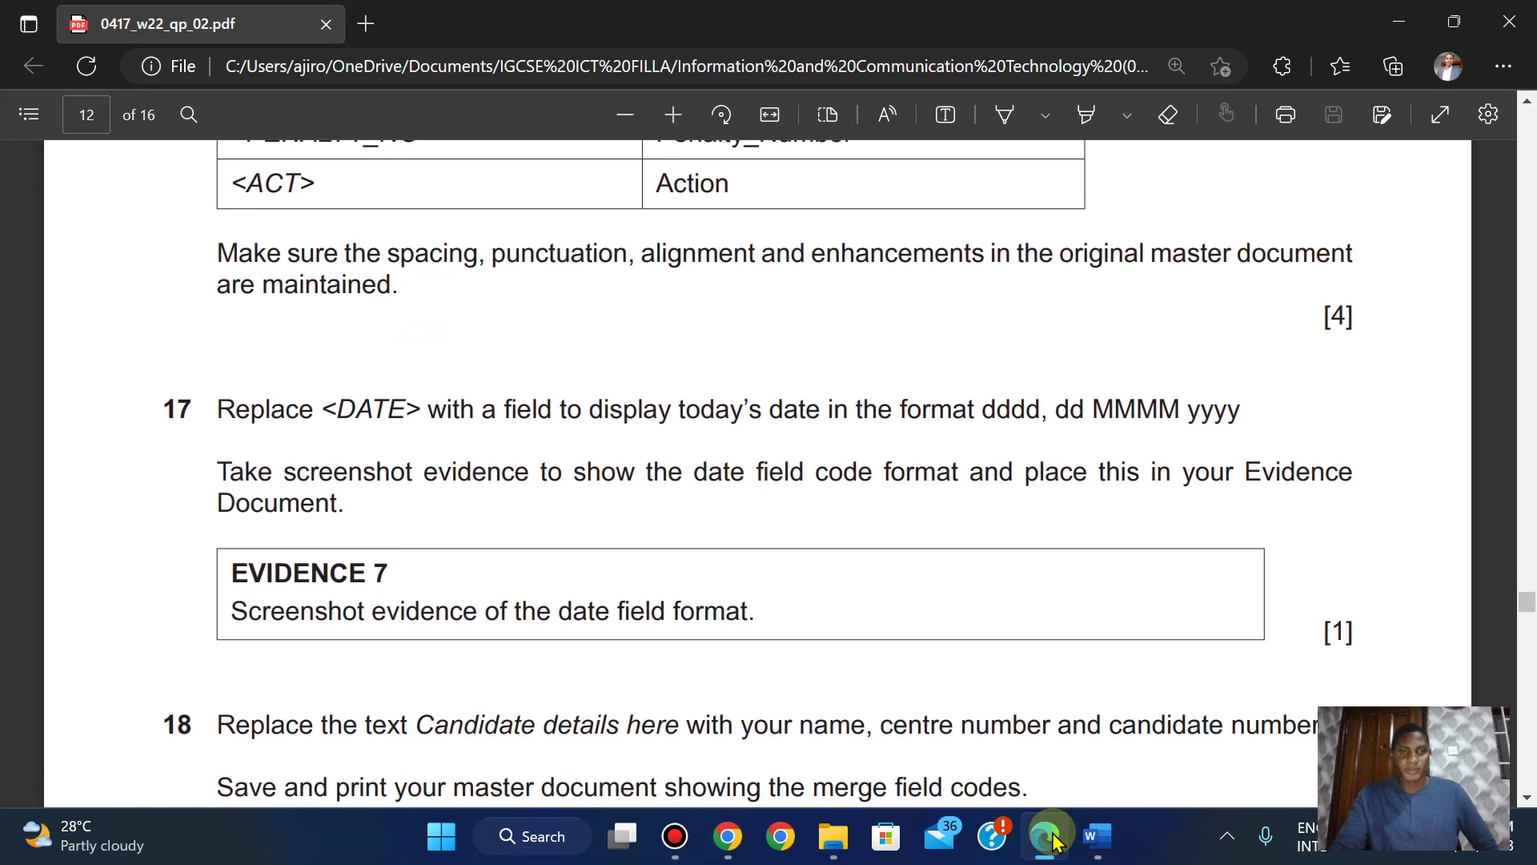
key(Down)
key(Down)
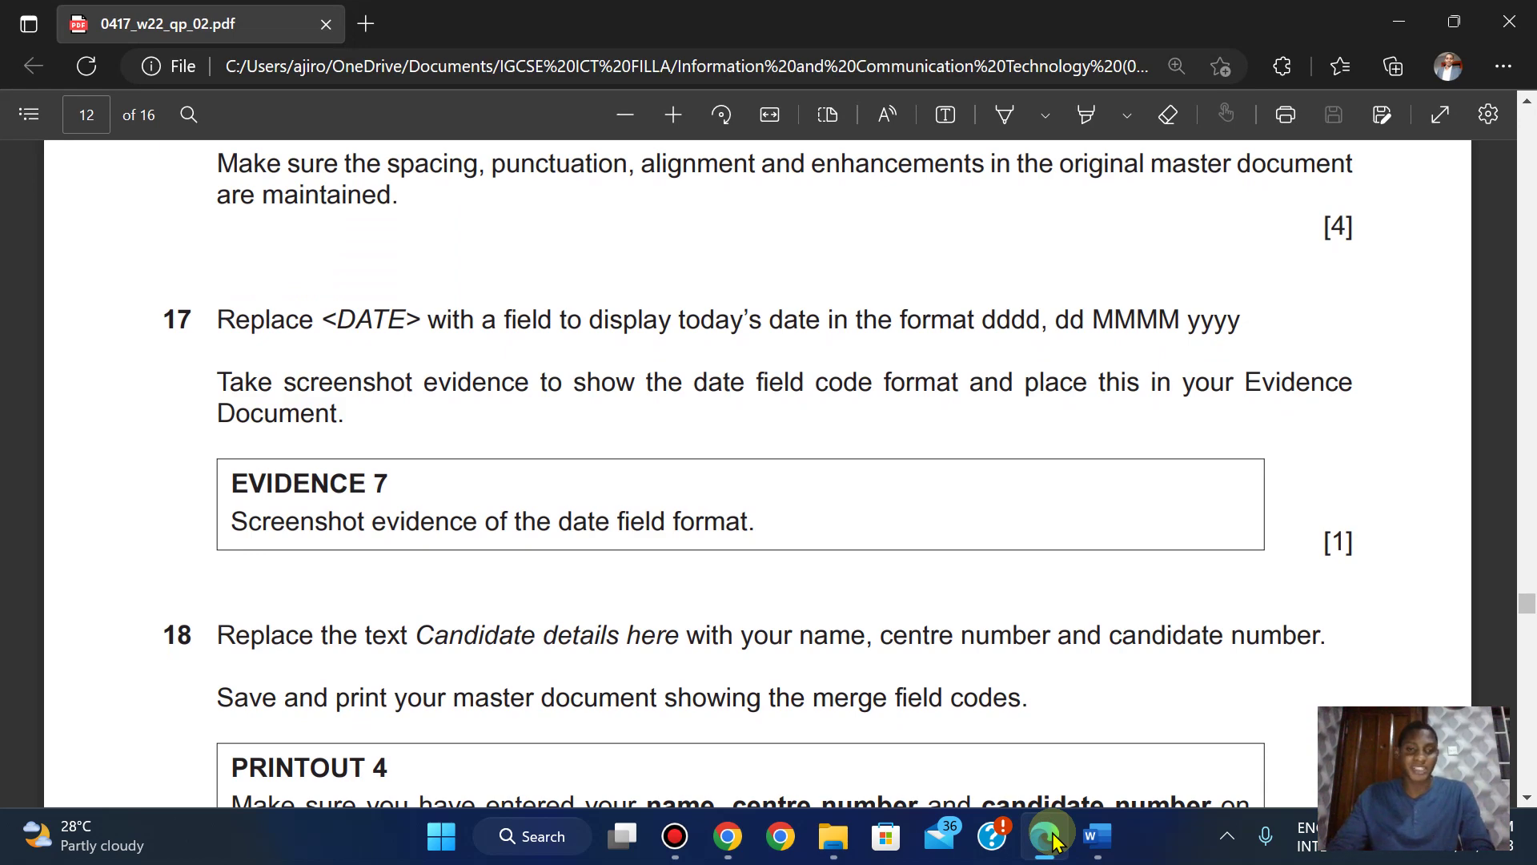
Toggle the race date to show its DATE field code with the dddd, dd MMMM yyyy format
click(1047, 838)
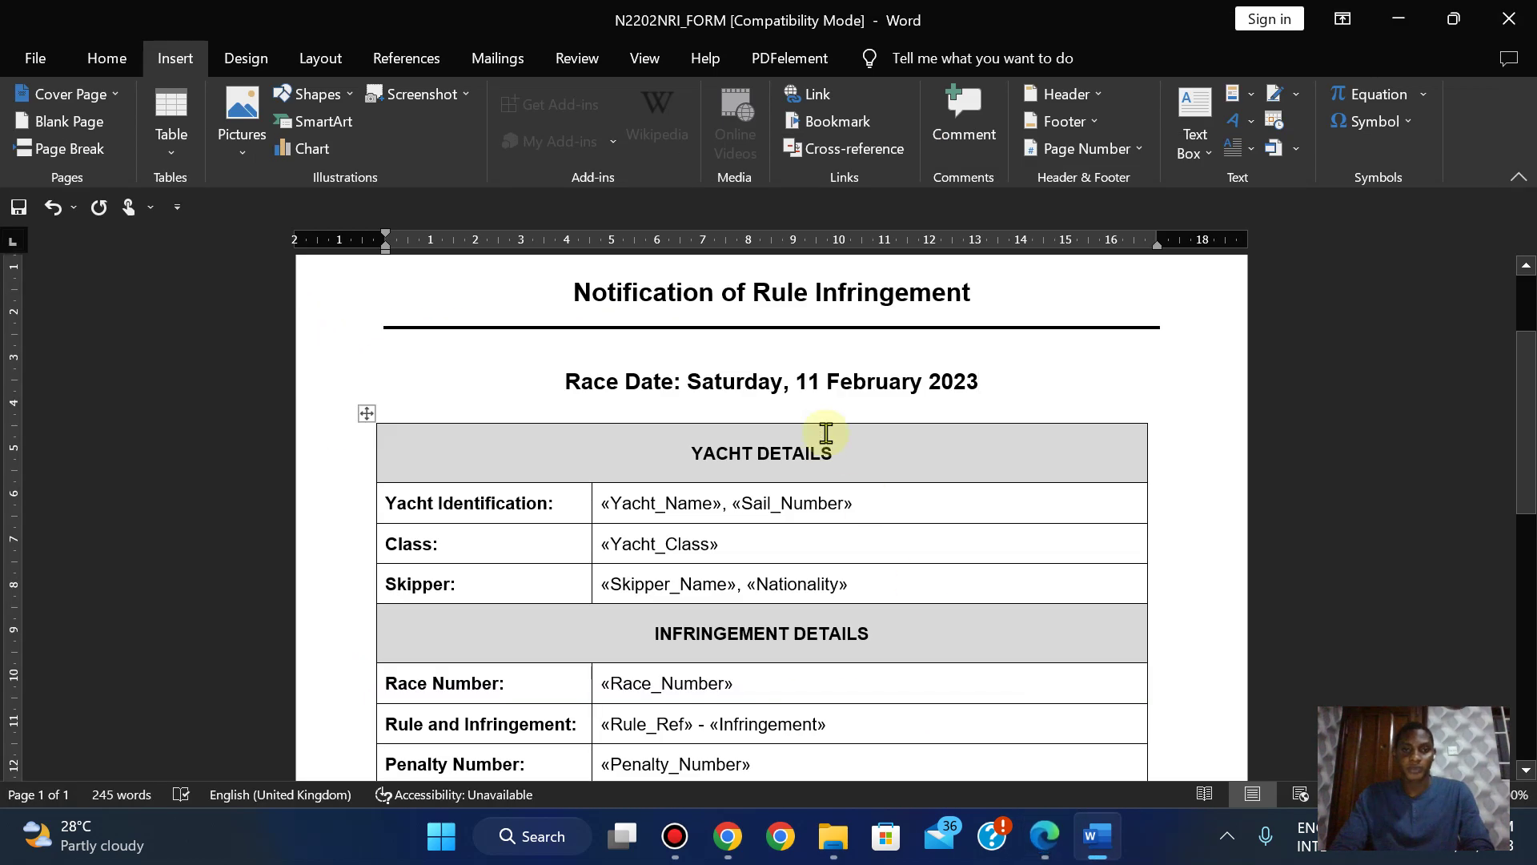
right_click(757, 376)
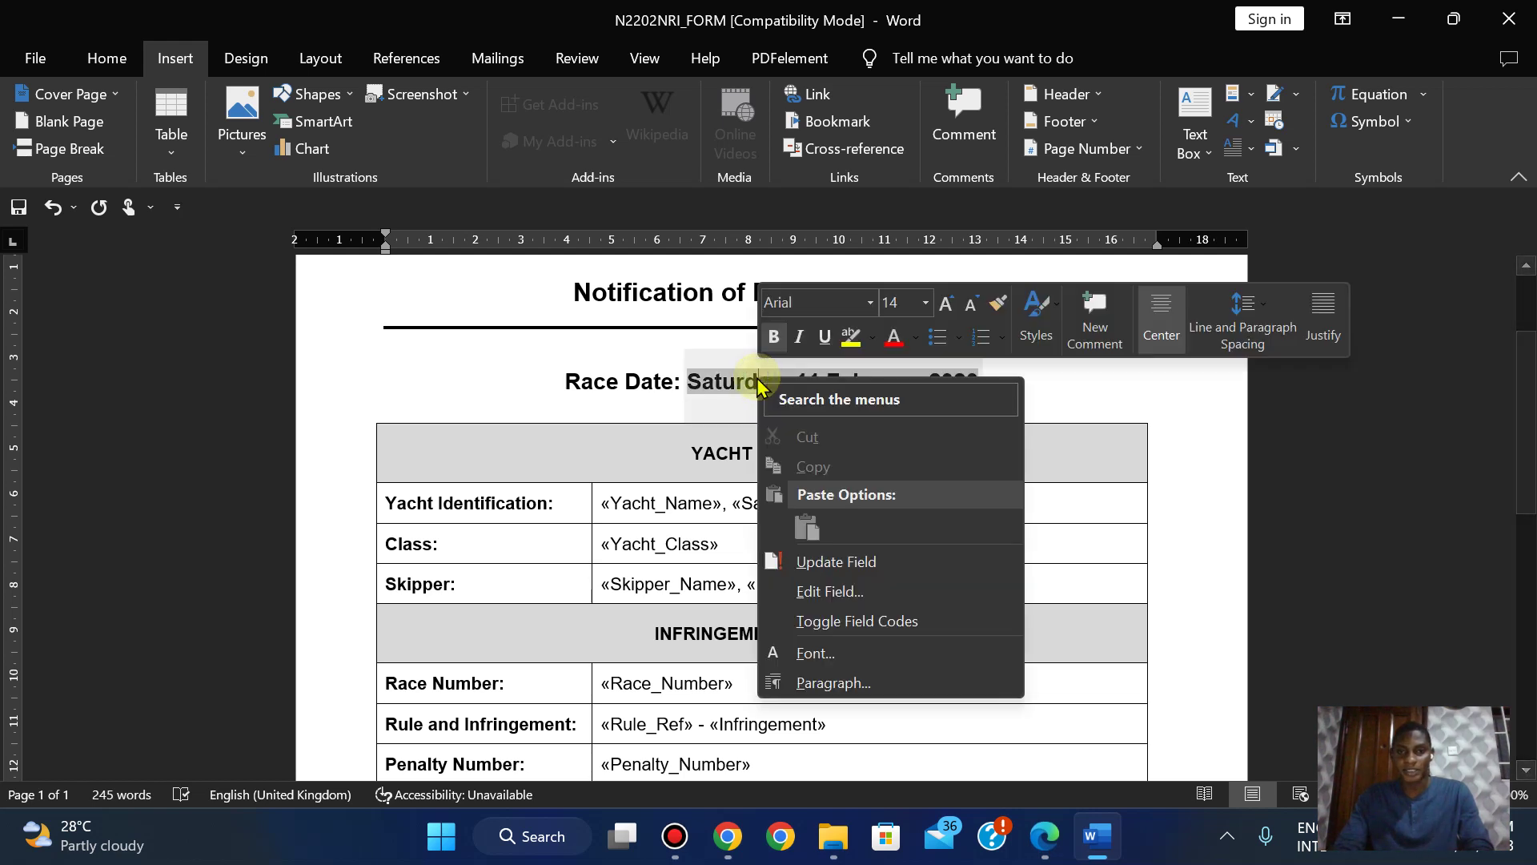
click(830, 621)
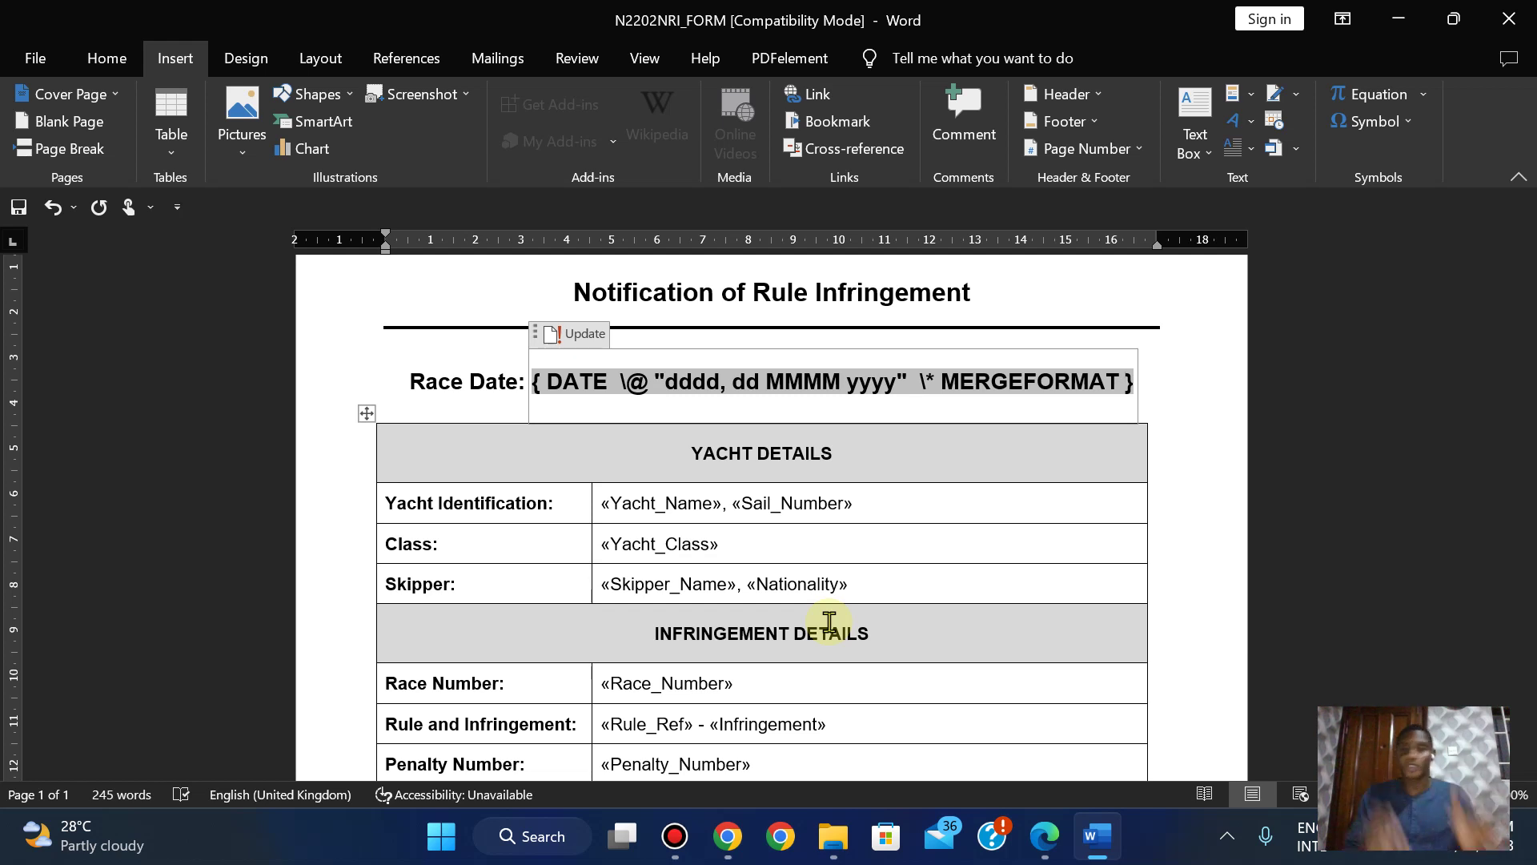
Launch Snipping Tool and start a new capture, then cancel it
click(440, 841)
text(sni)
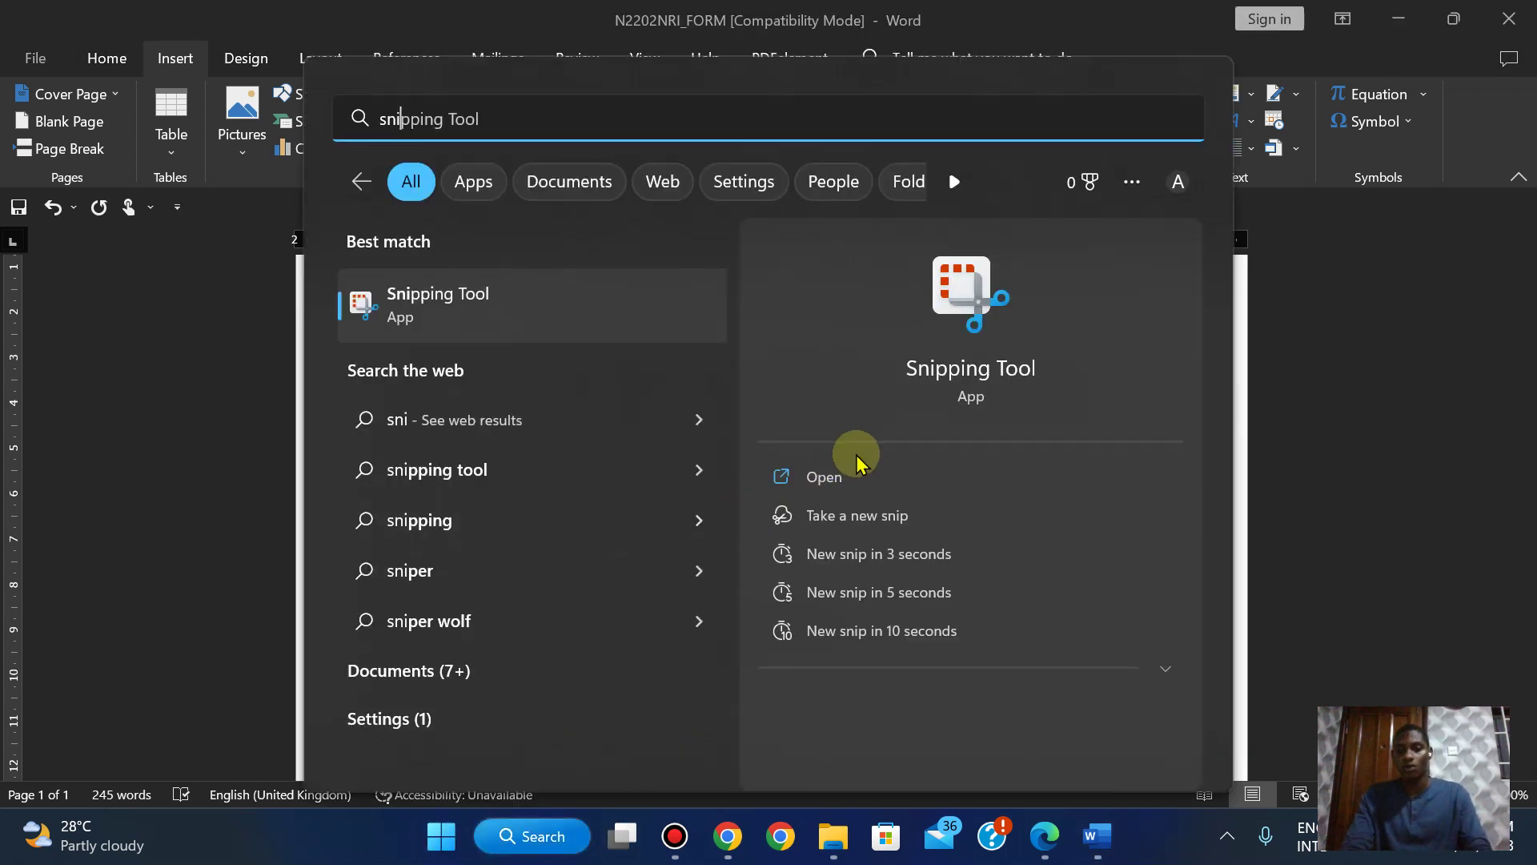
click(824, 476)
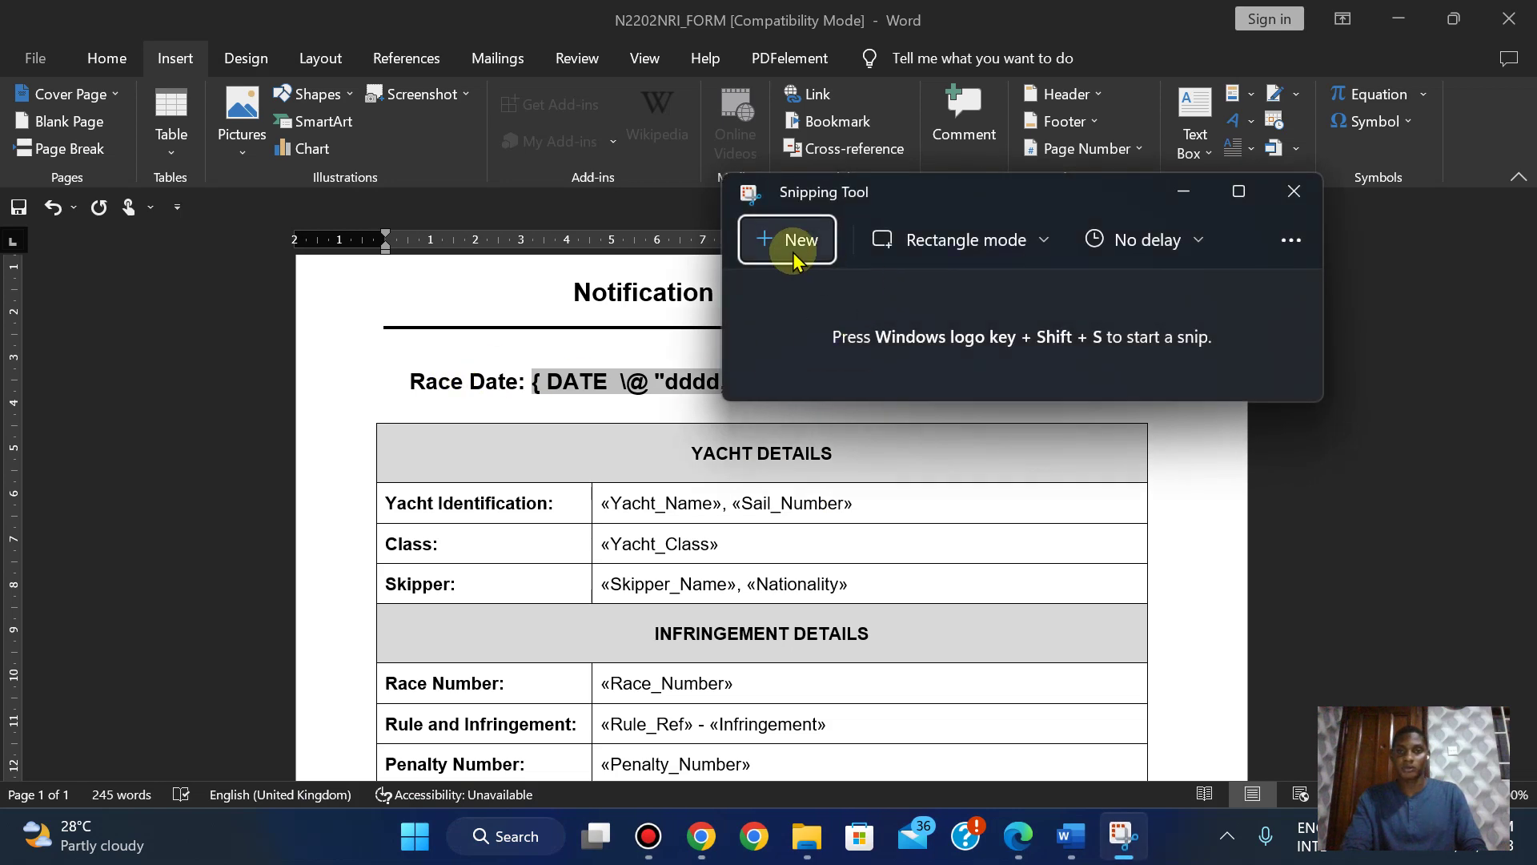
click(792, 263)
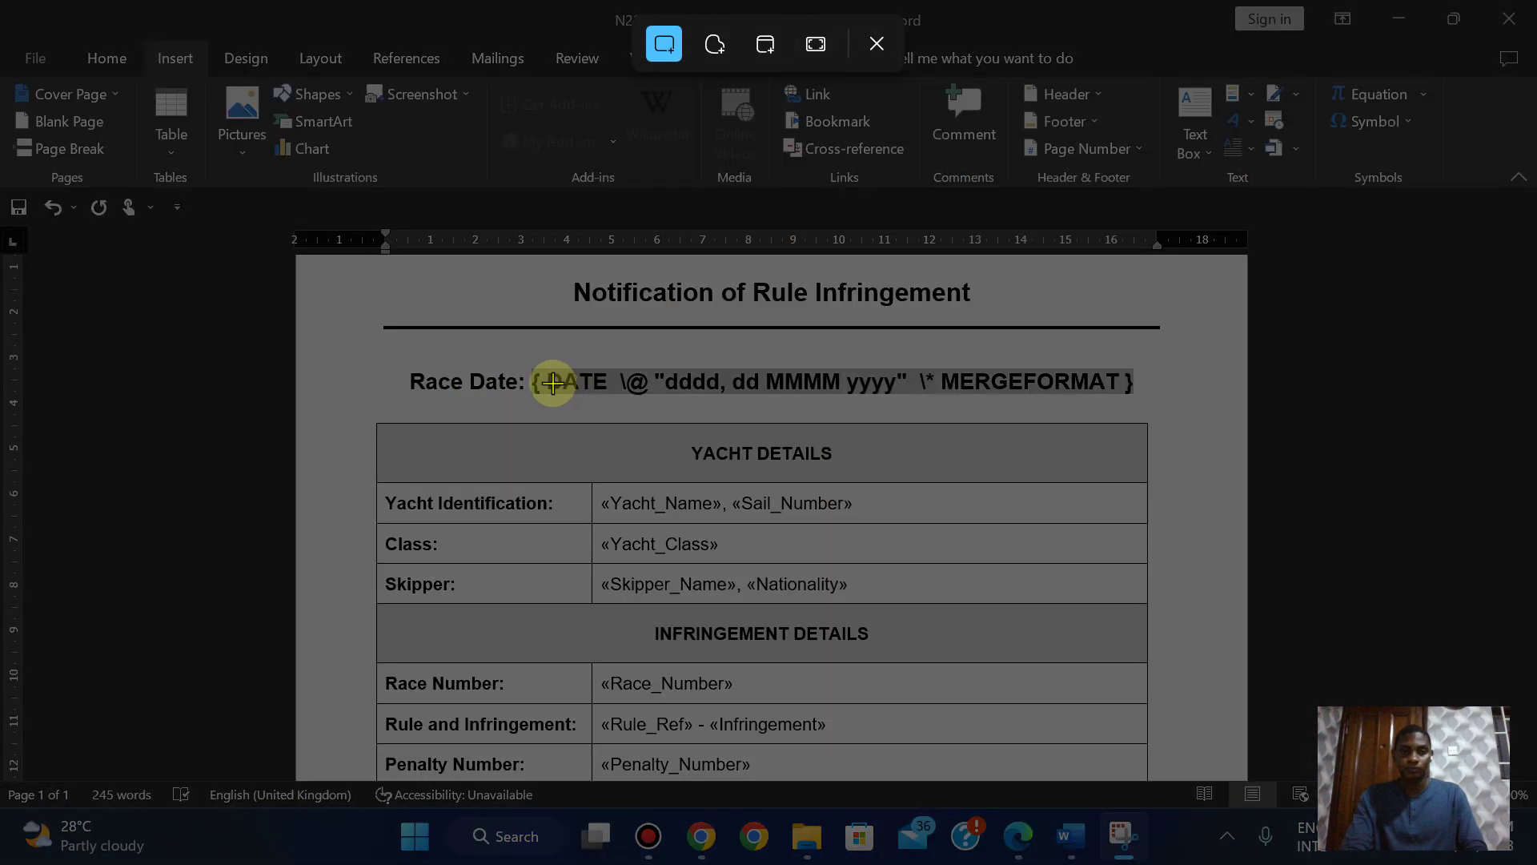
key(Escape)
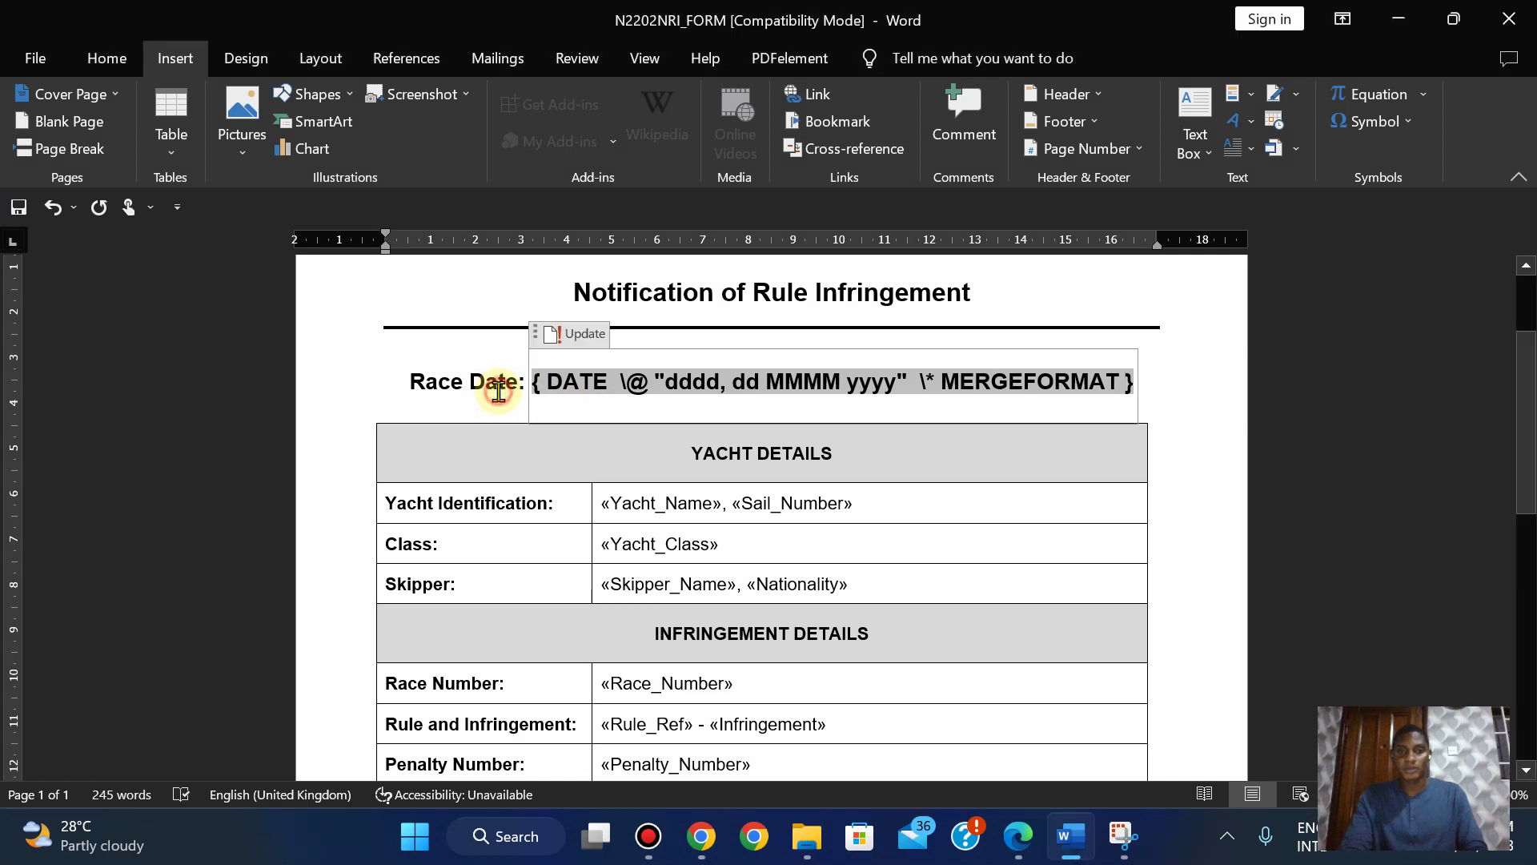
Snip and copy the Race Date line with its date field code, then return to the source files folder
click(498, 390)
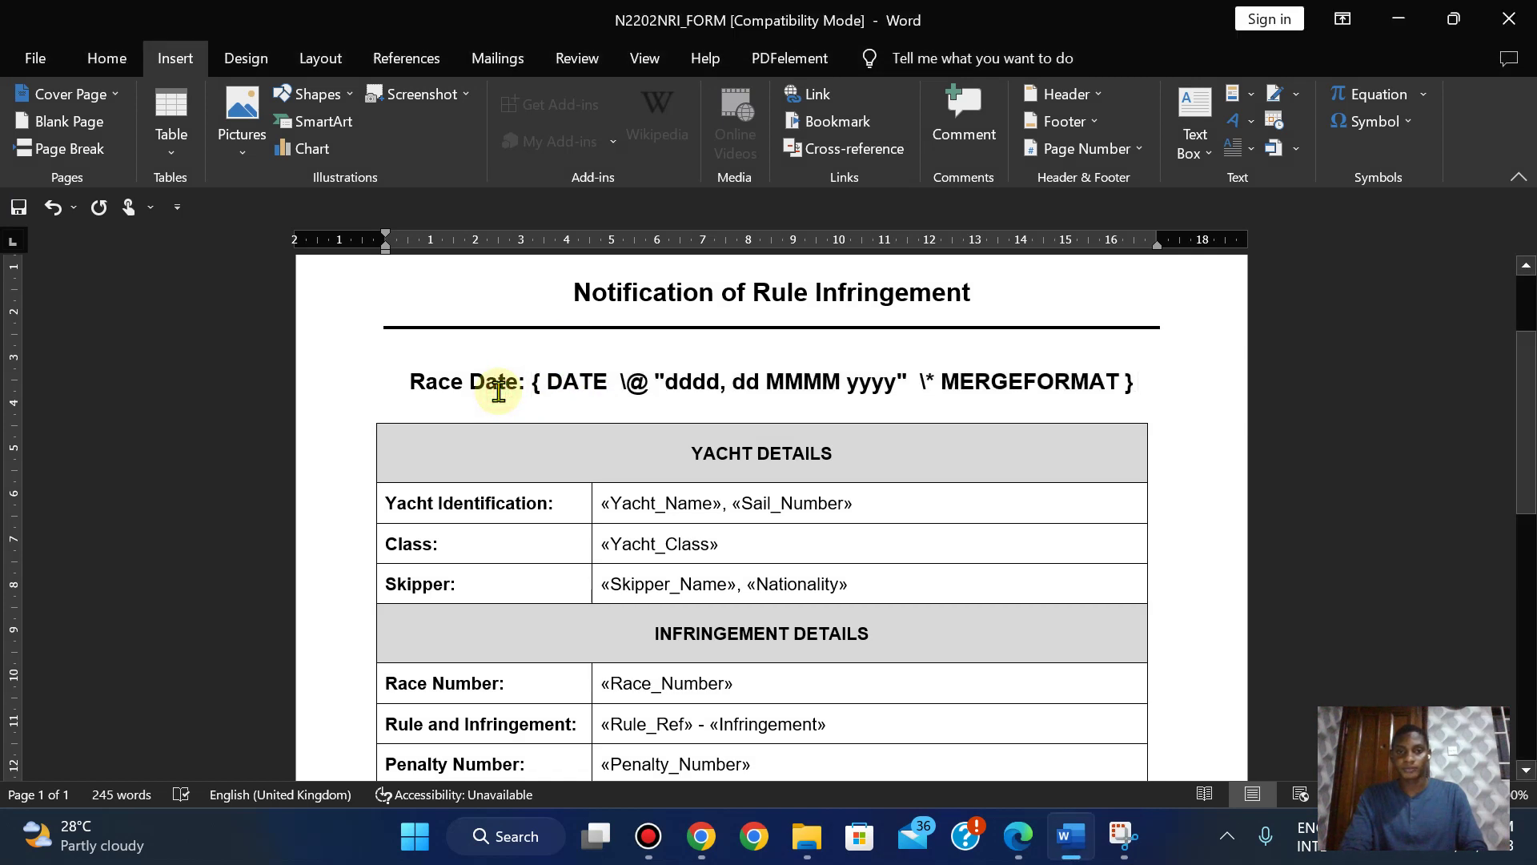
click(1147, 844)
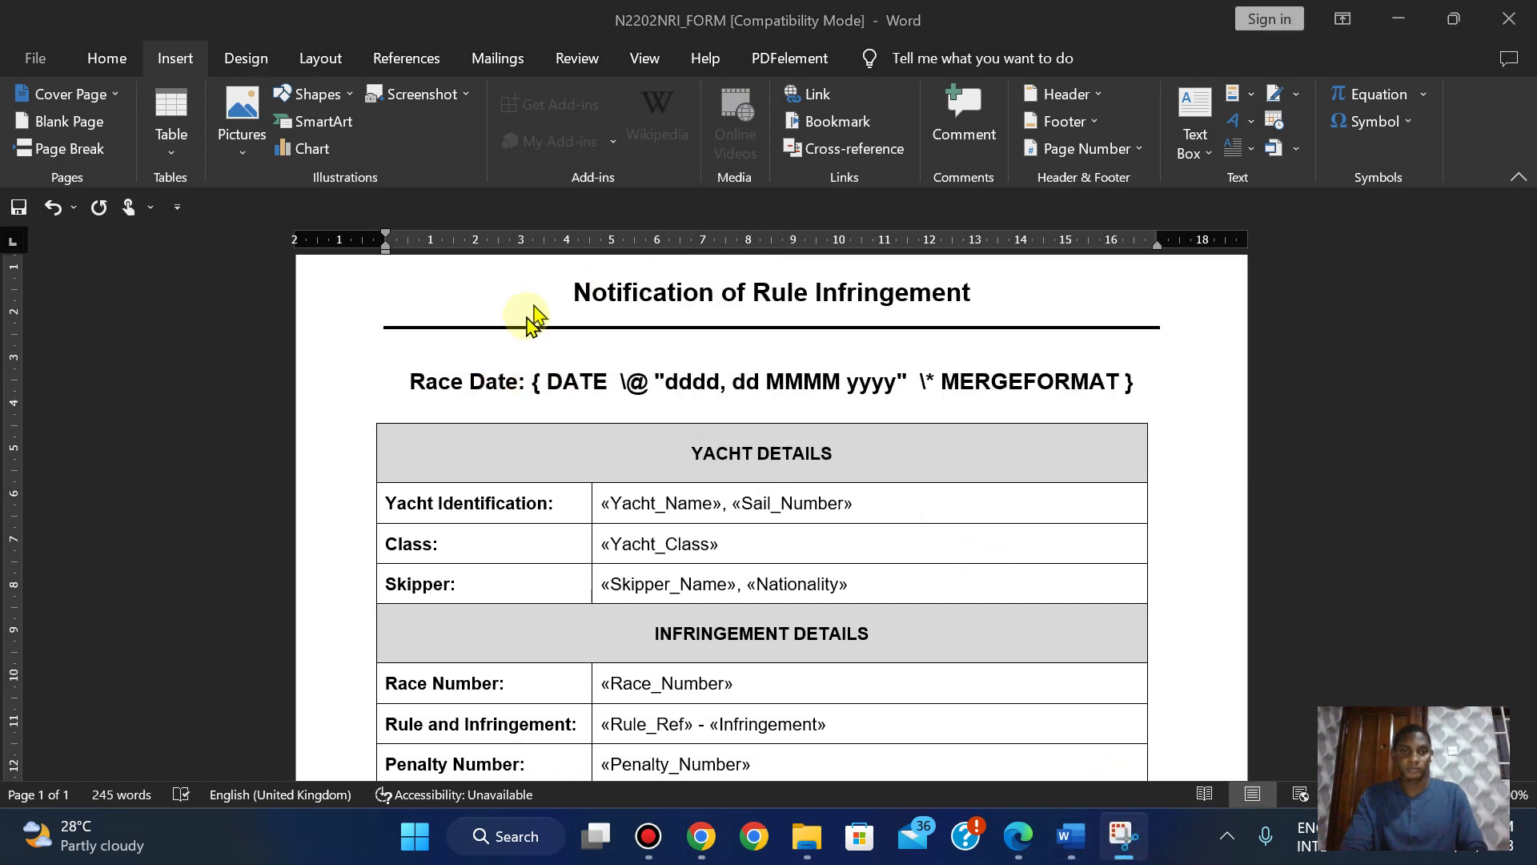
key(super+shift+s)
drag(395, 341, 1147, 408)
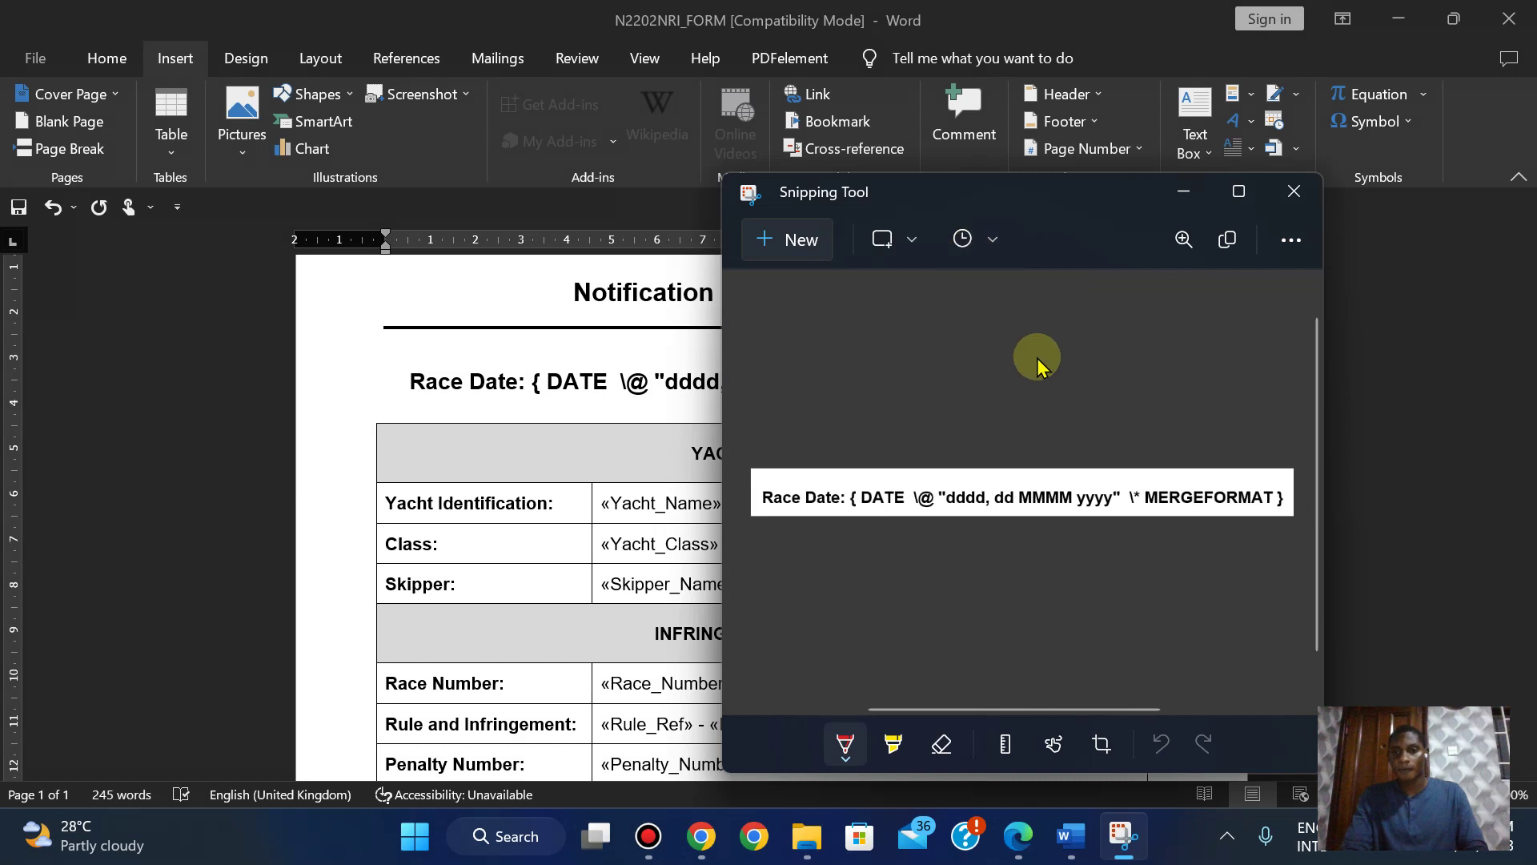
click(1225, 241)
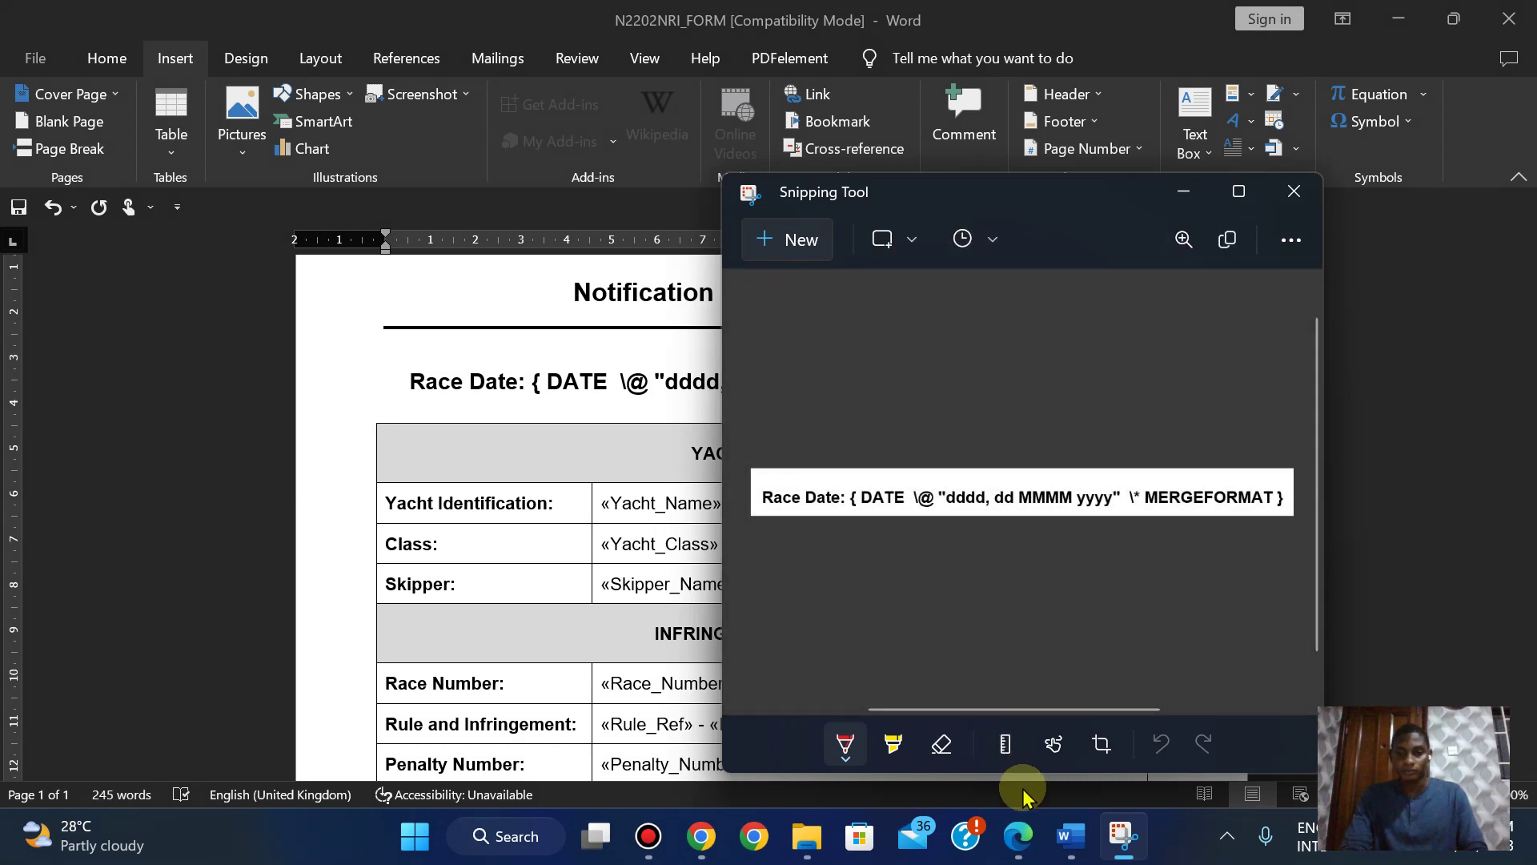
click(807, 837)
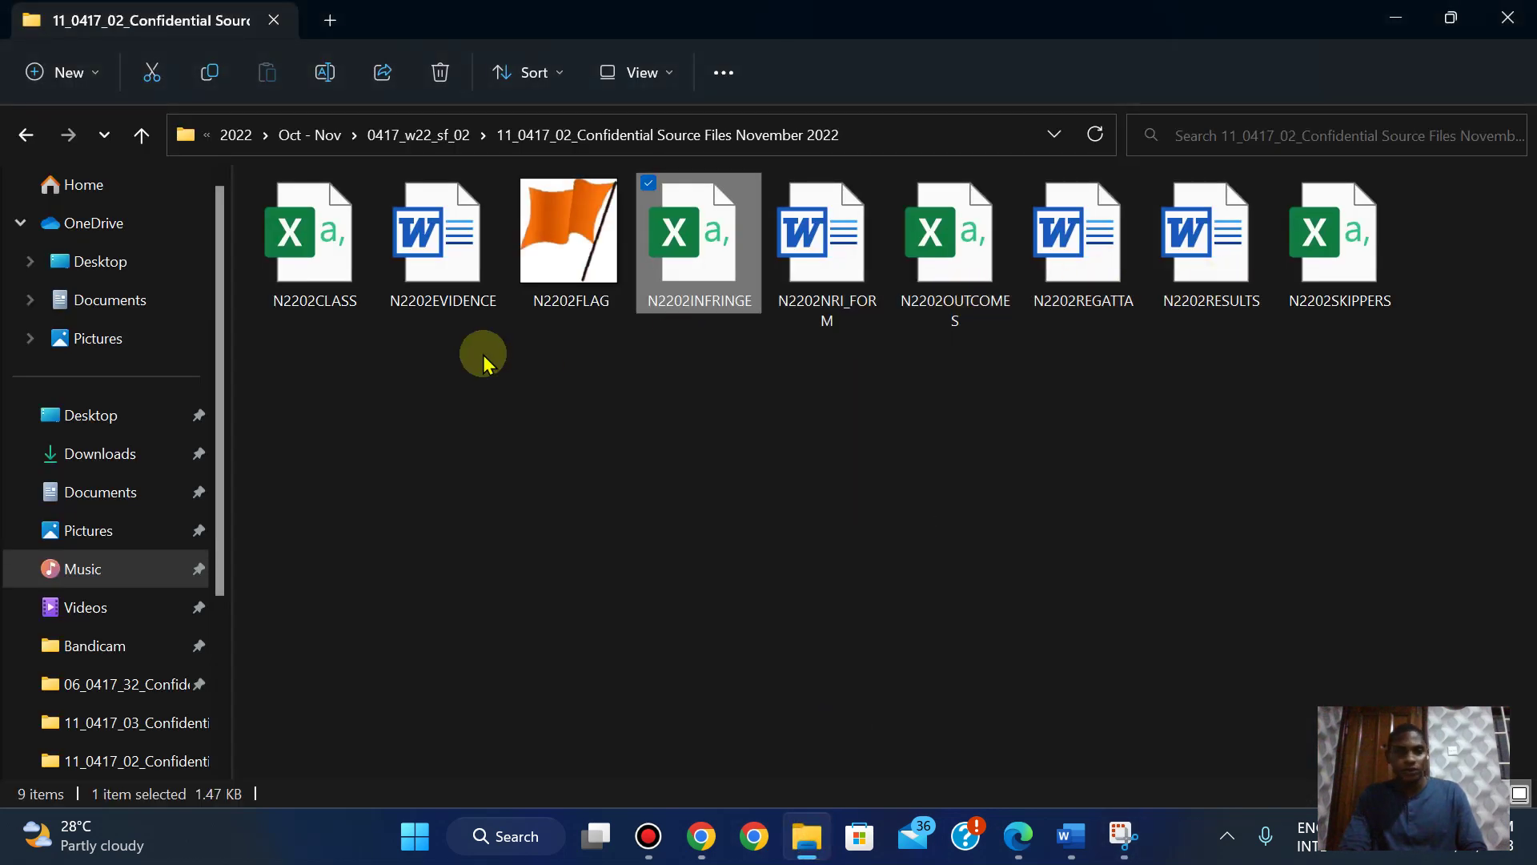
Open N2202EVIDENCE from File Explorer with editing enabled, then return to the question paper
double_click(447, 267)
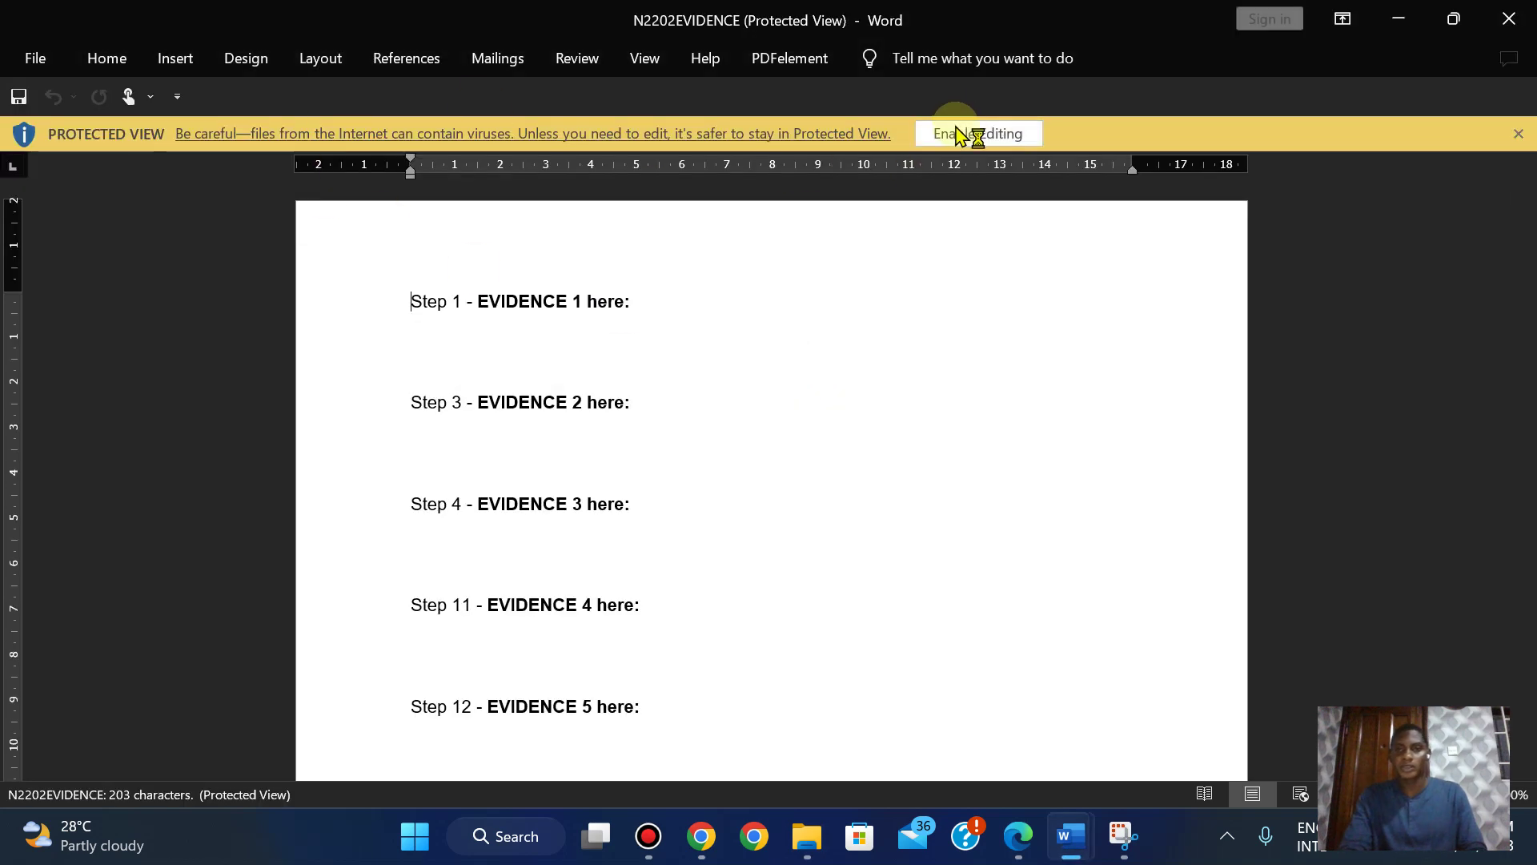
click(959, 133)
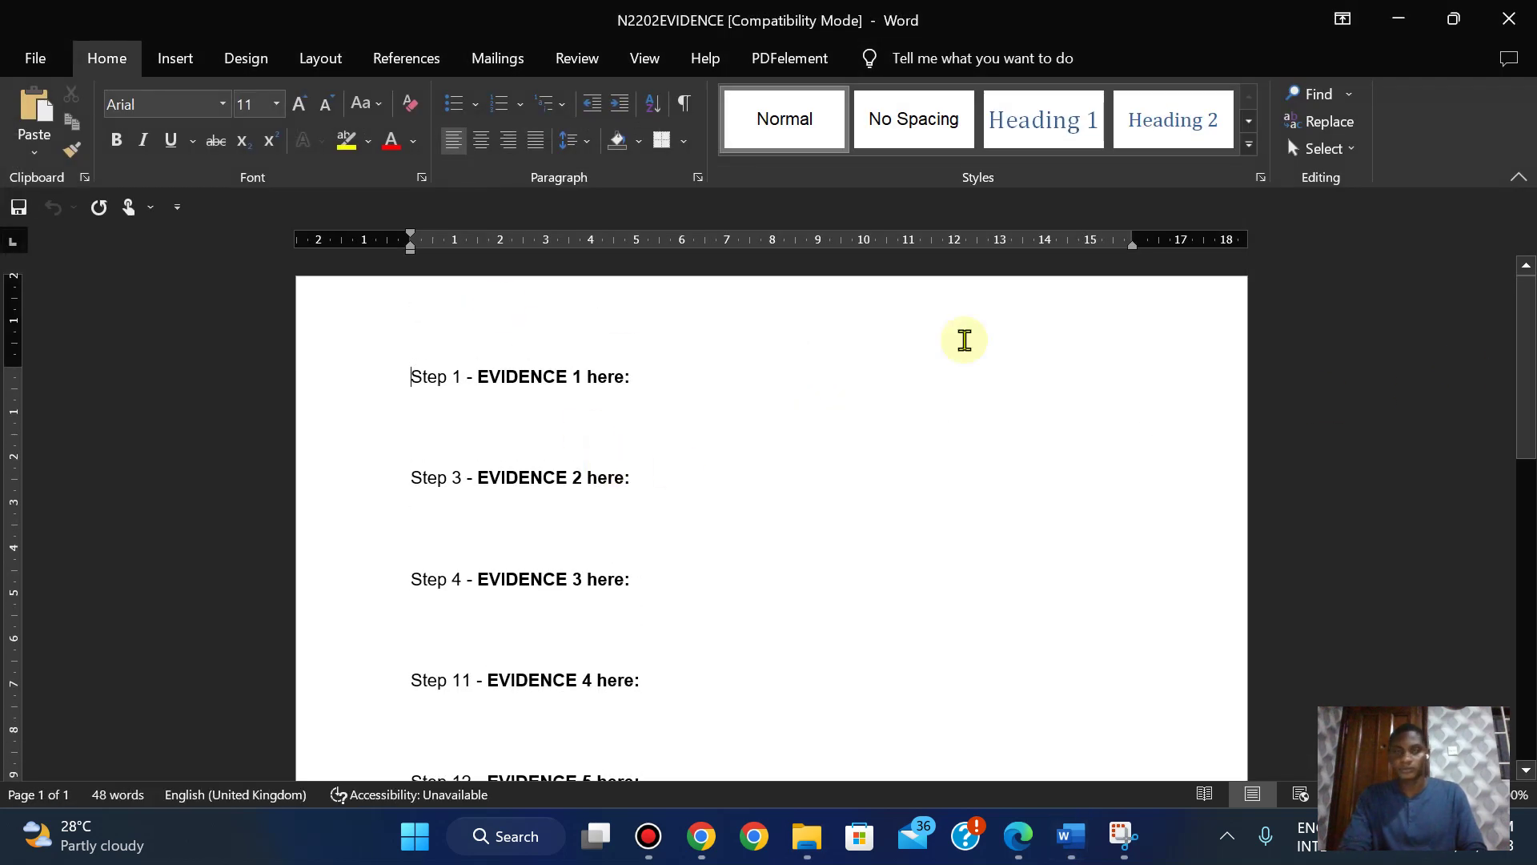
click(1017, 837)
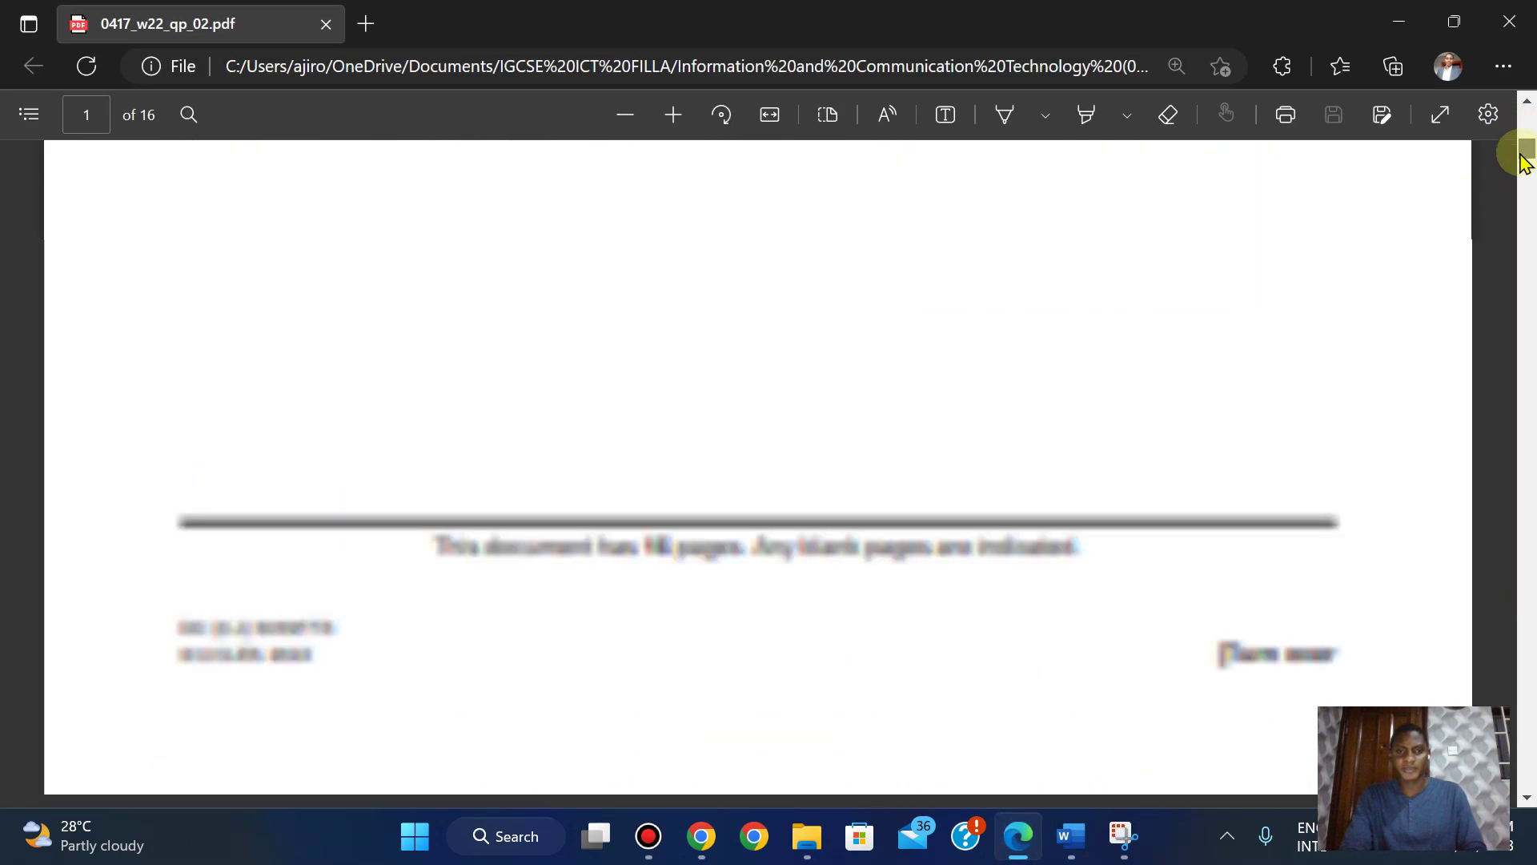
Scroll the question paper to page 2's Task 1 Evidence Document instructions
drag(1525, 159, 1523, 179)
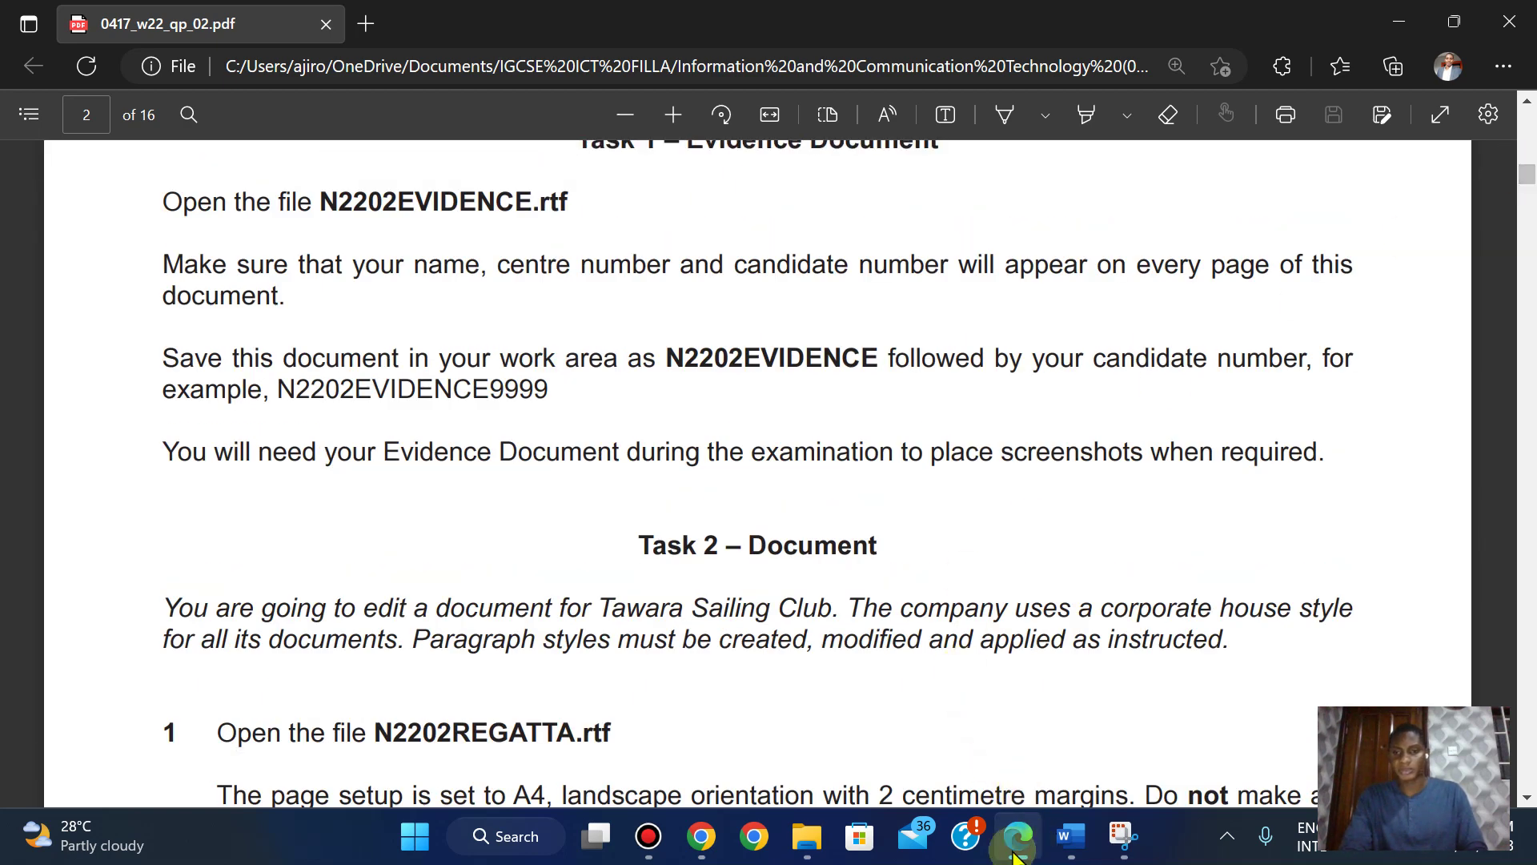
Add a Blank (Three Columns) header with candidate details in the middle placeholder
mouse_move(1065, 837)
click(1201, 709)
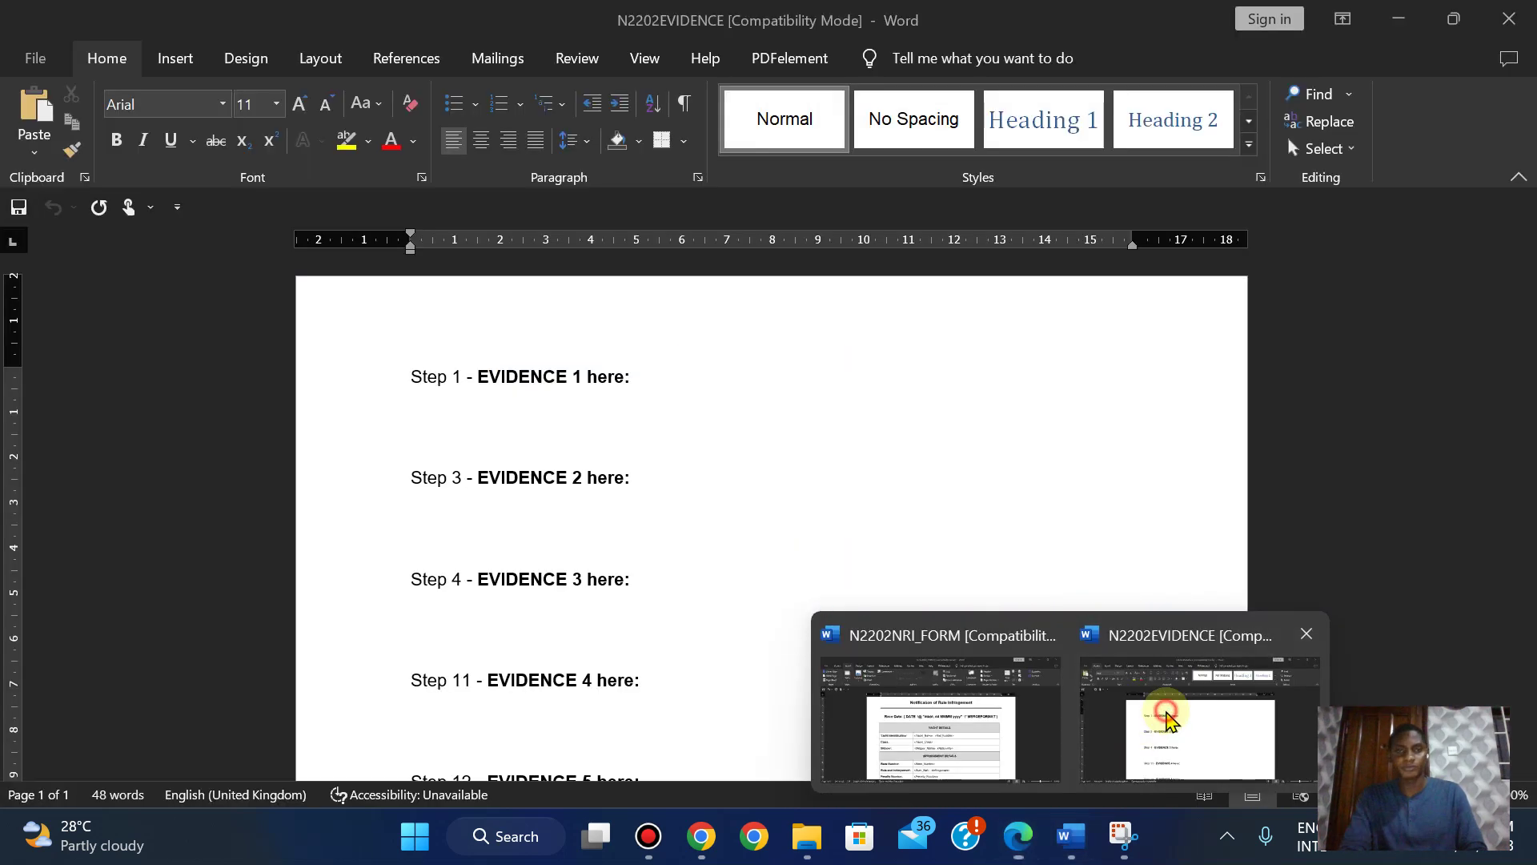
click(175, 58)
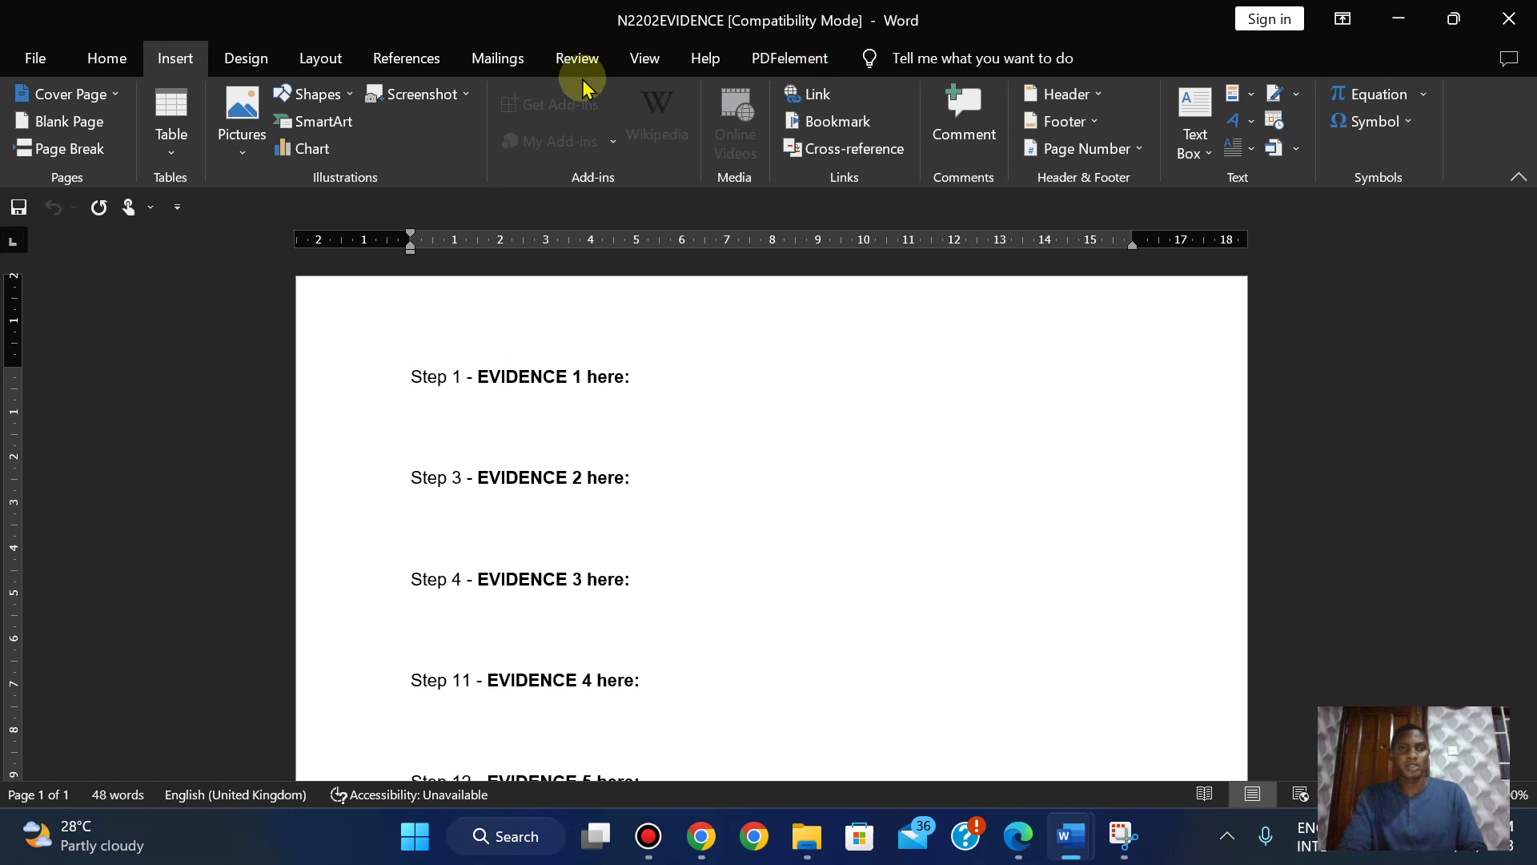
click(1063, 94)
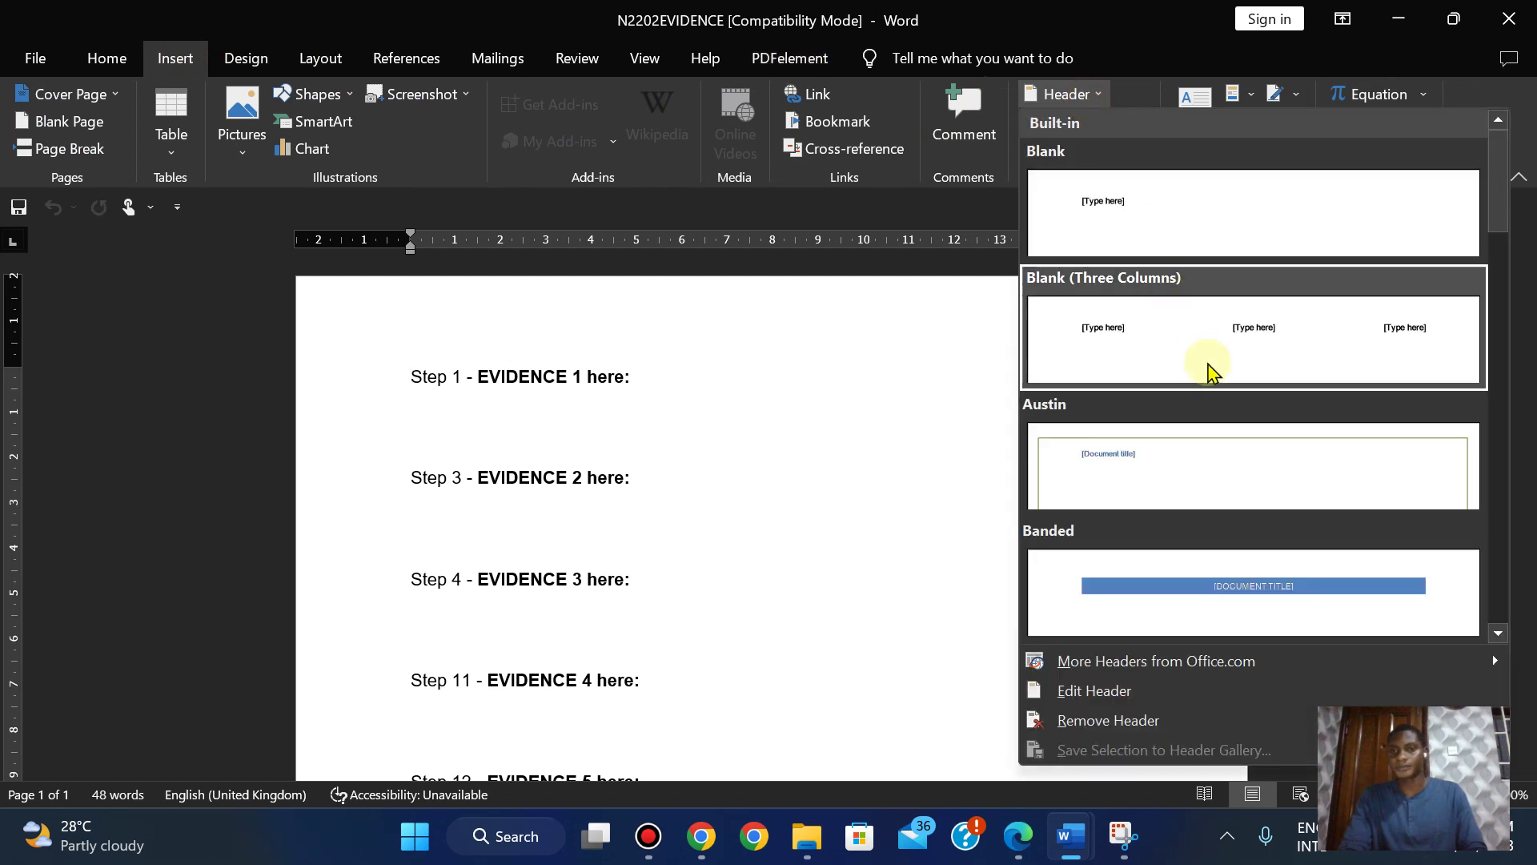
click(1209, 370)
click(799, 344)
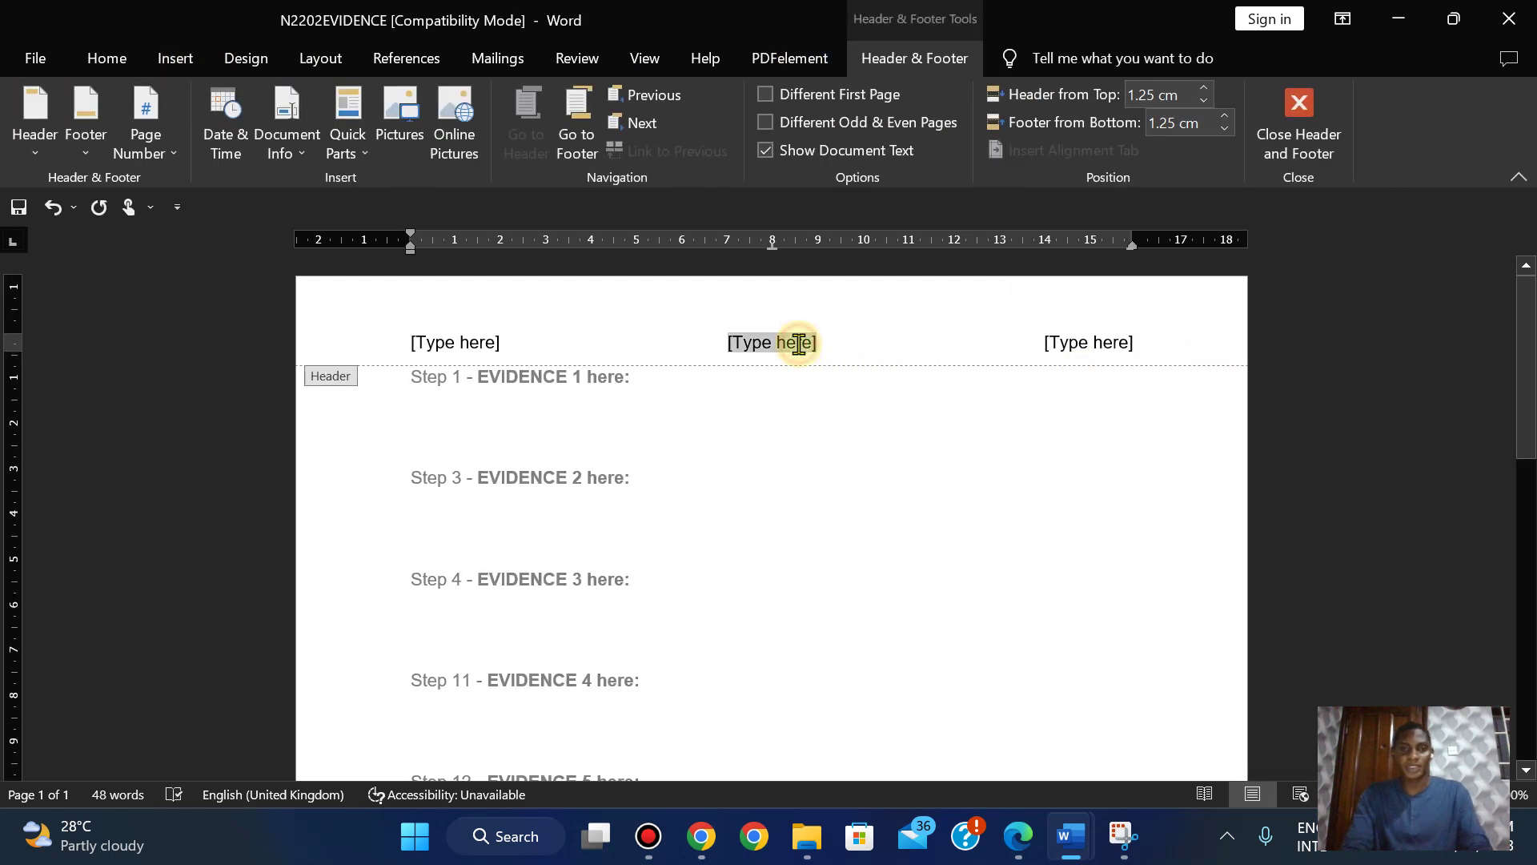
text(Ajiro Ndi, AN017, 2023)
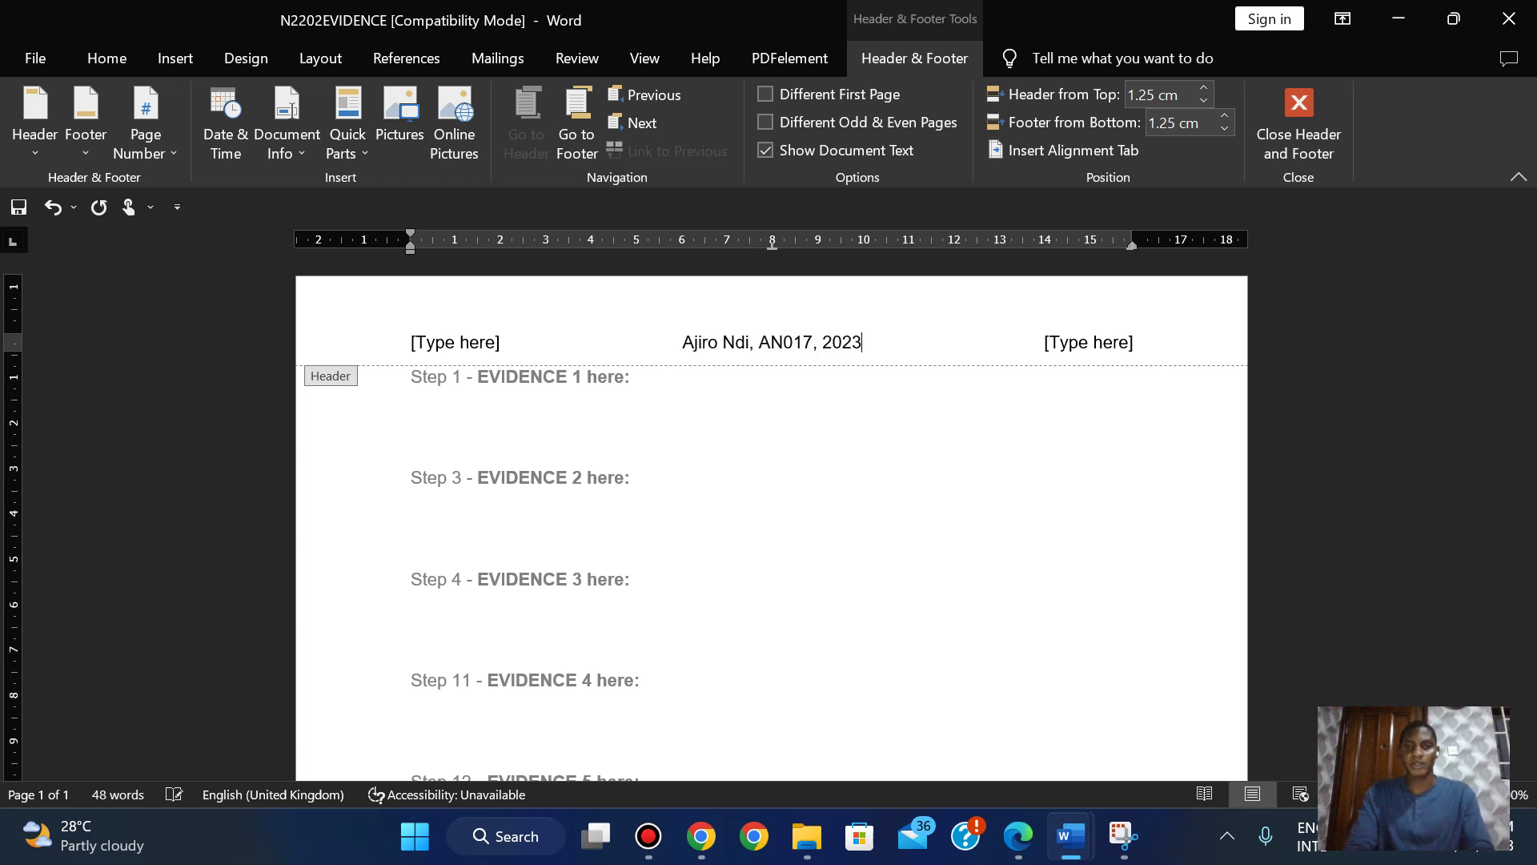
Delete the left and right header placeholders and close the header
click(1077, 346)
key(Delete)
click(470, 345)
key(Delete)
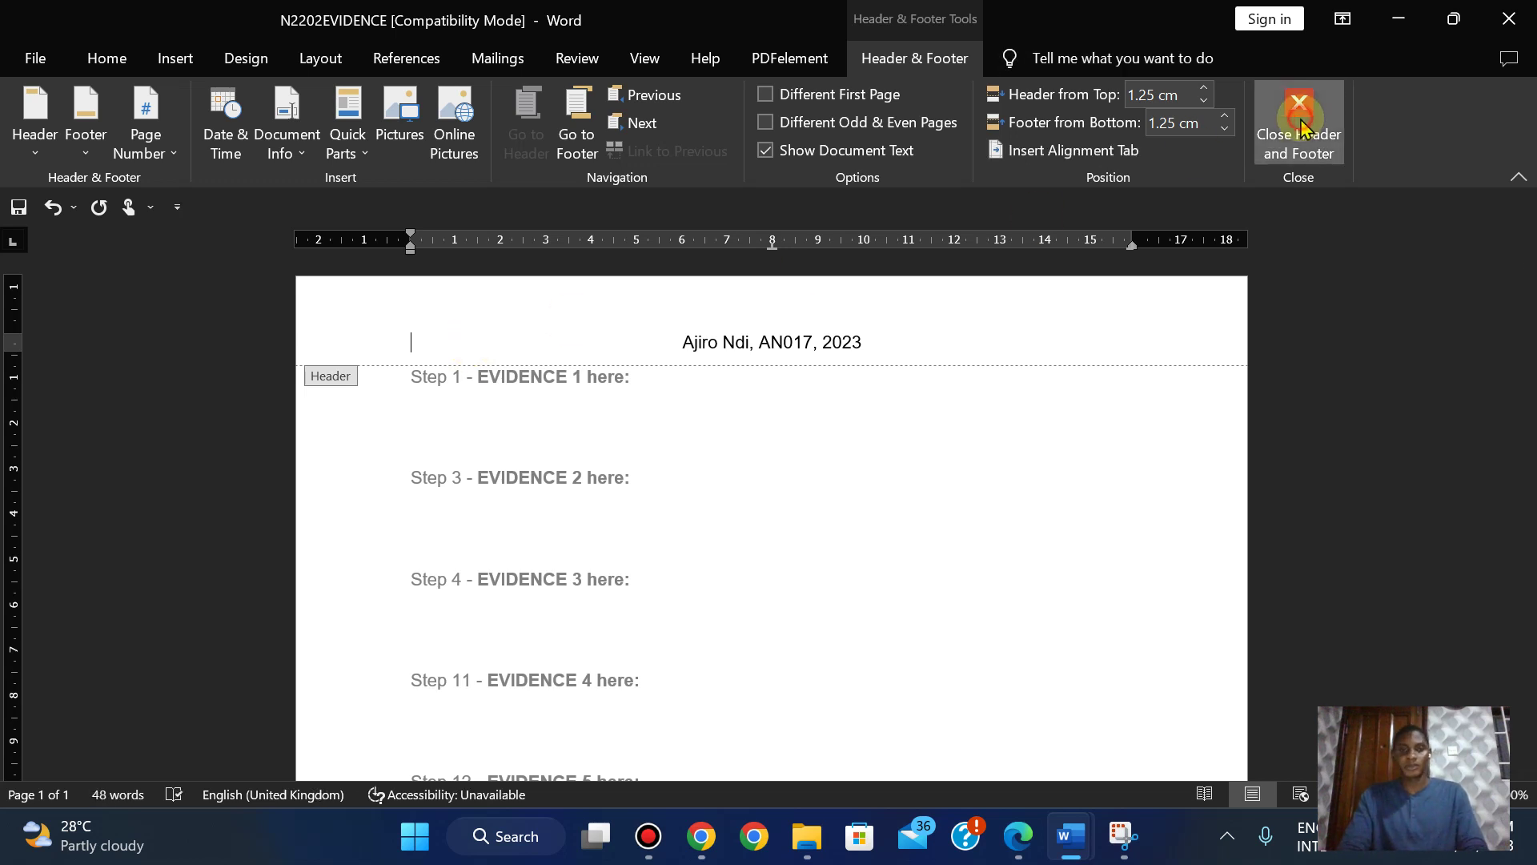
click(1300, 120)
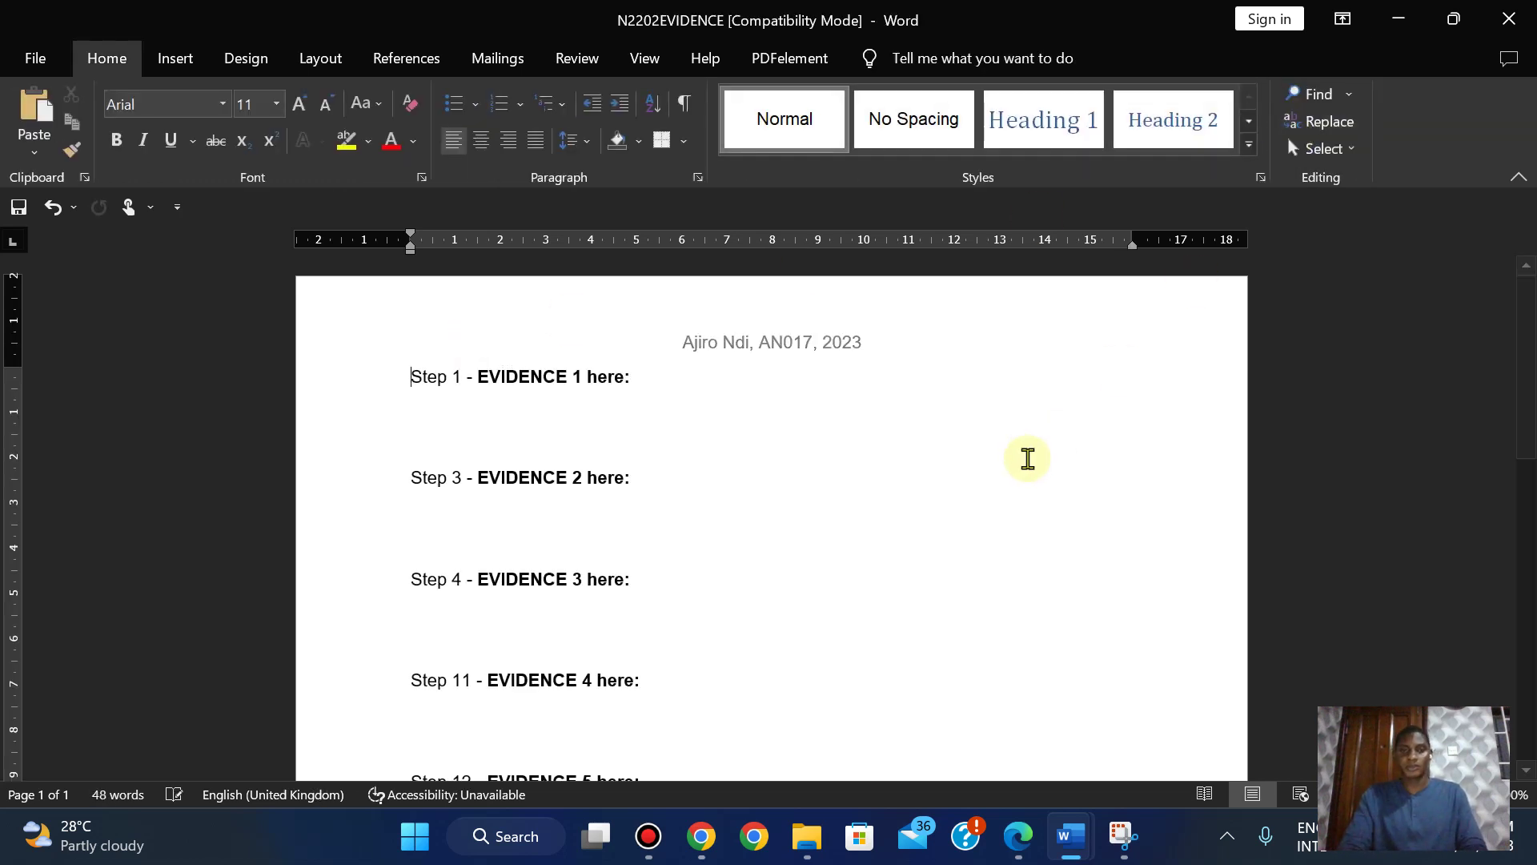
Copy the file name N2202EVIDENCE from the Task 1 instructions in the PDF
click(1018, 837)
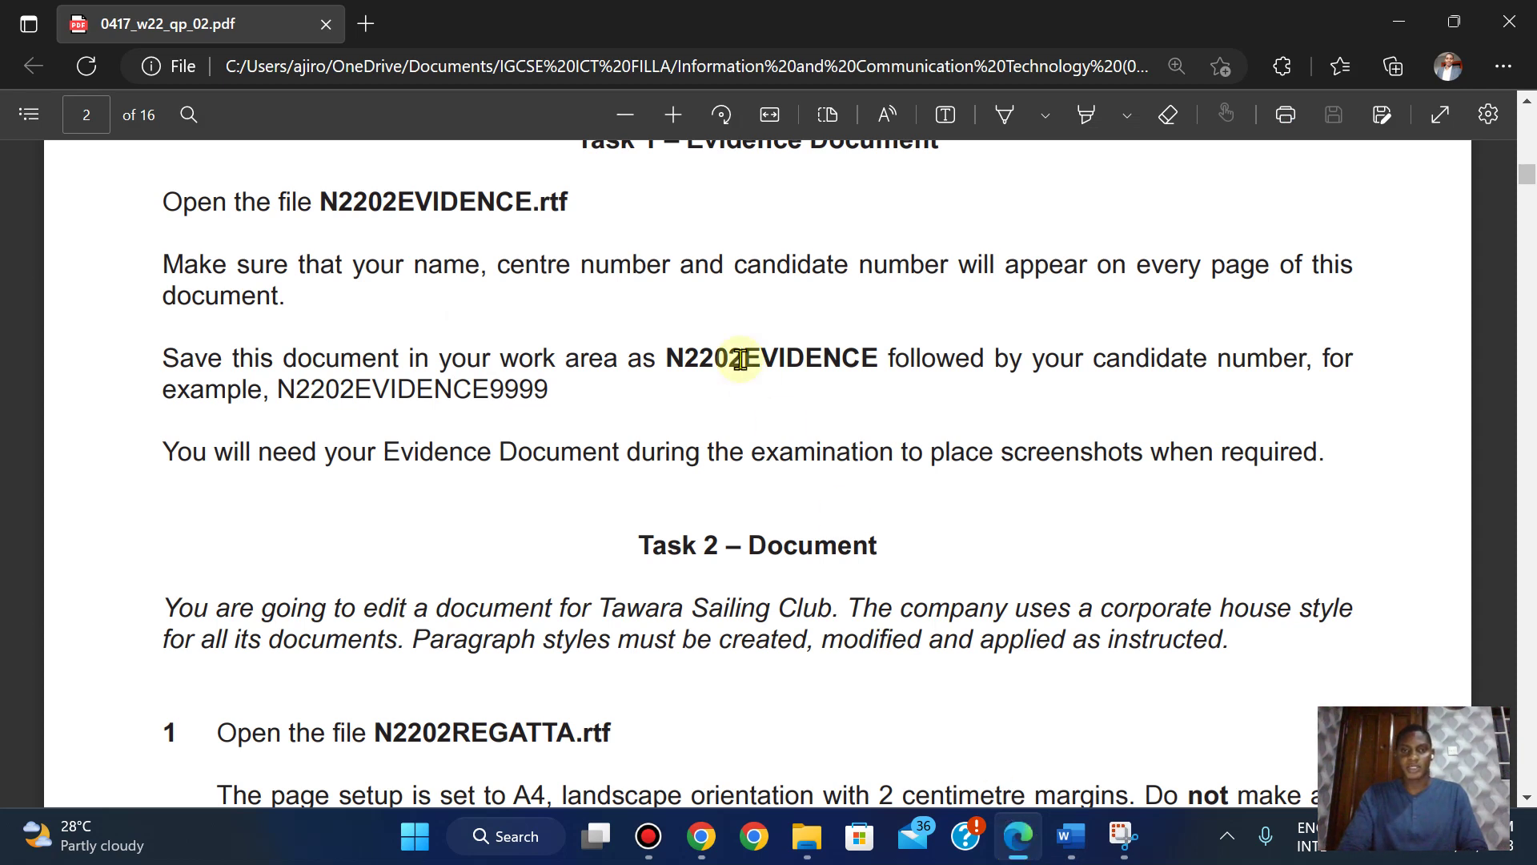
drag(668, 356, 879, 361)
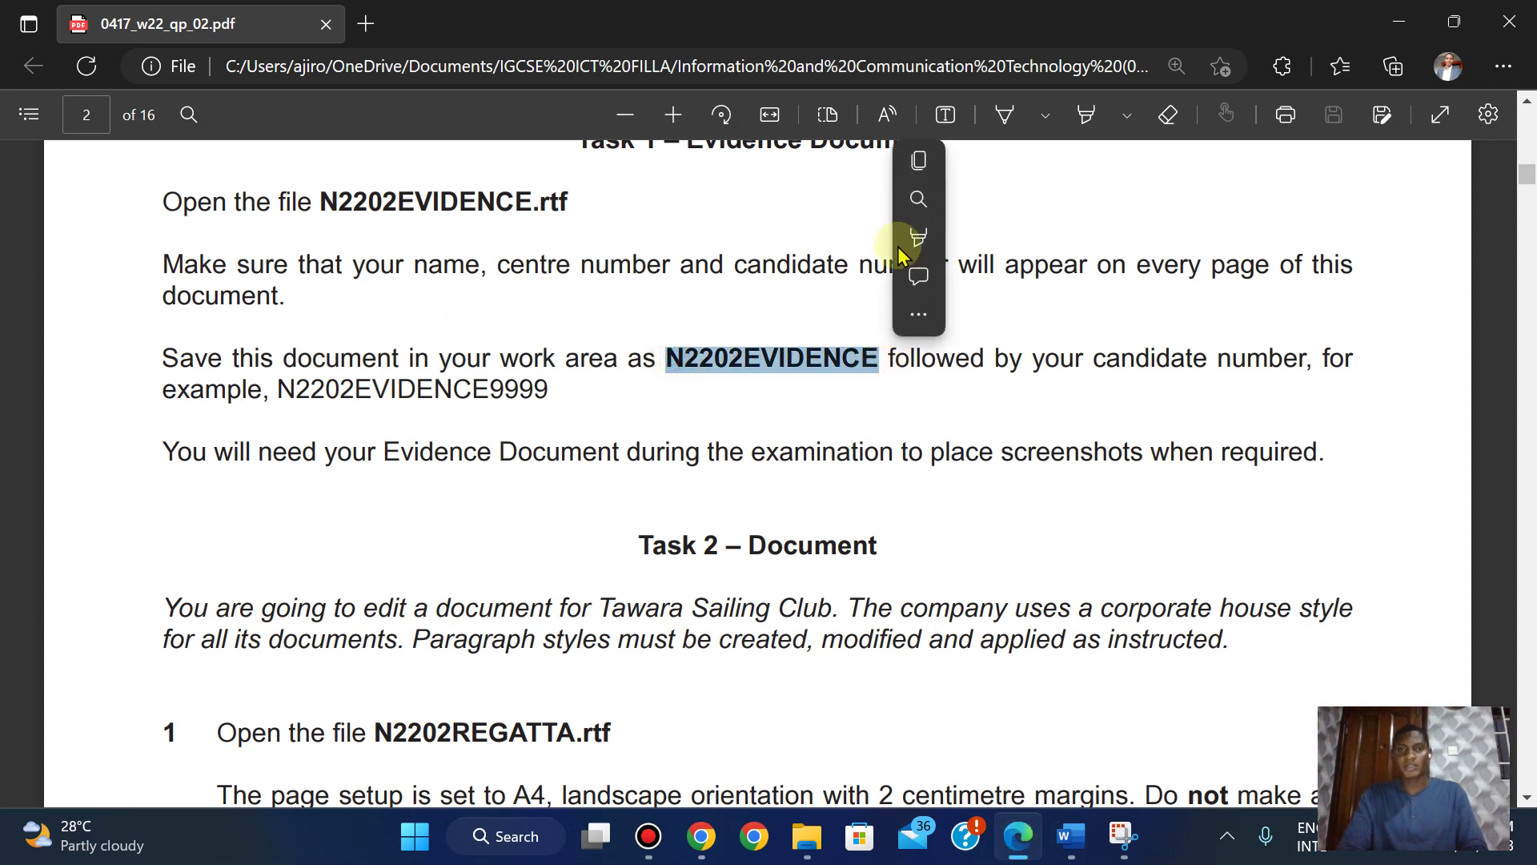
click(920, 162)
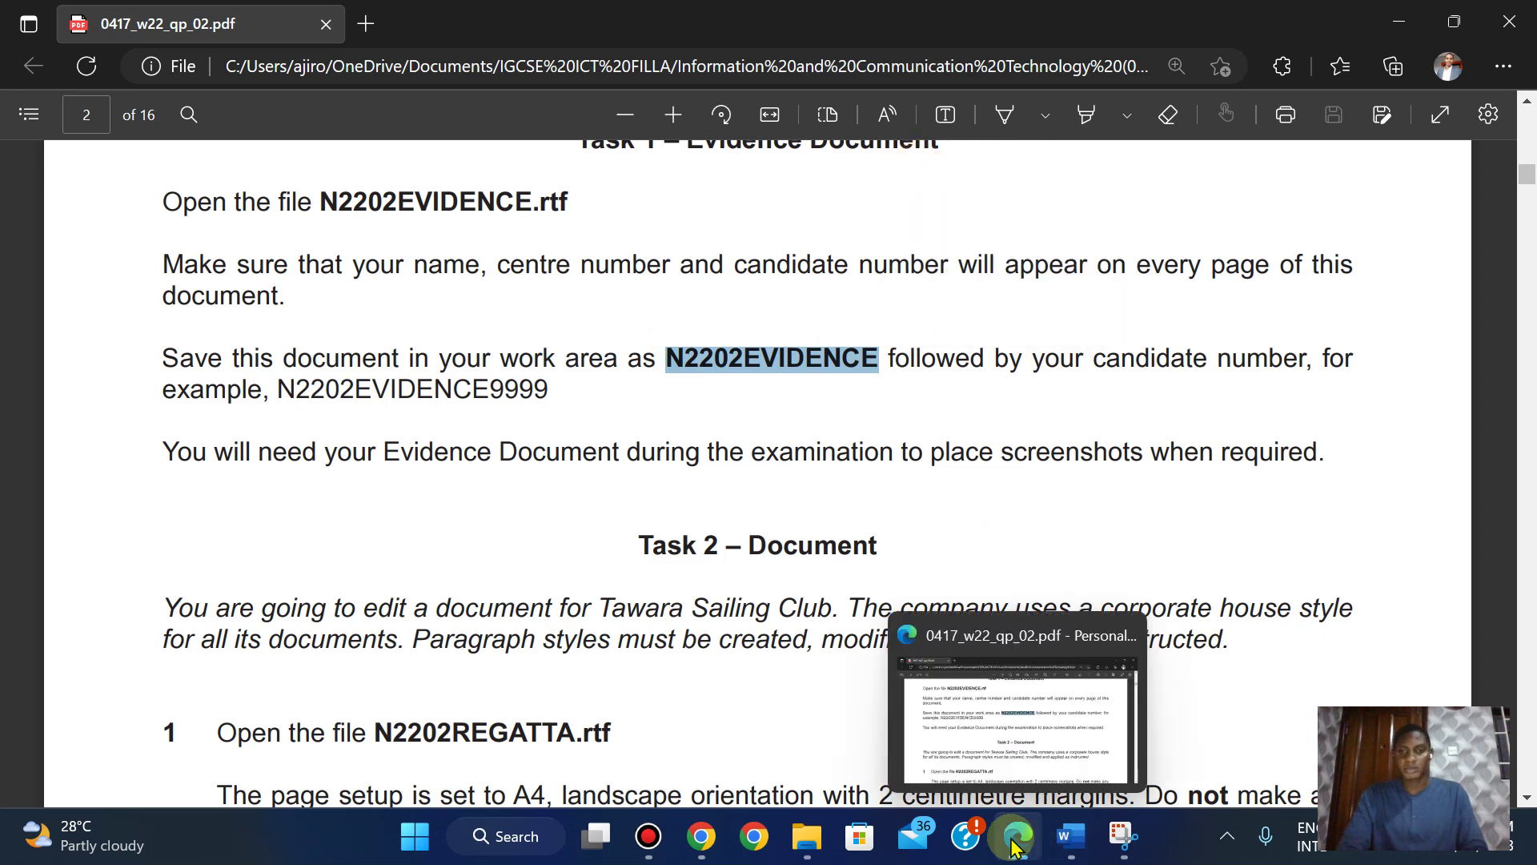
mouse_move(1069, 837)
click(1201, 721)
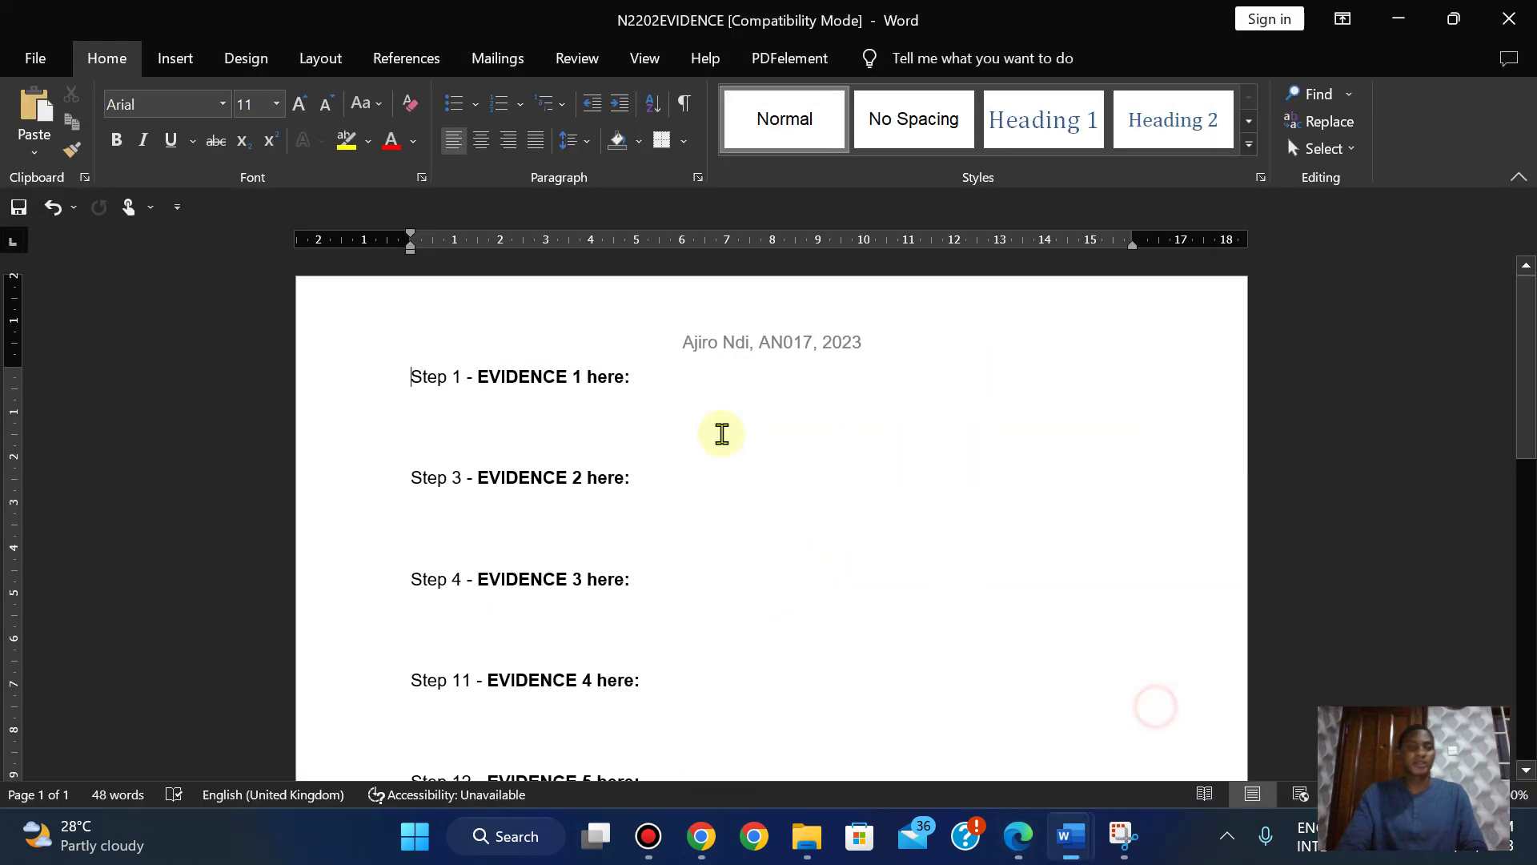
Start Save As and browse to the November 2022 source files folder
click(43, 55)
click(77, 386)
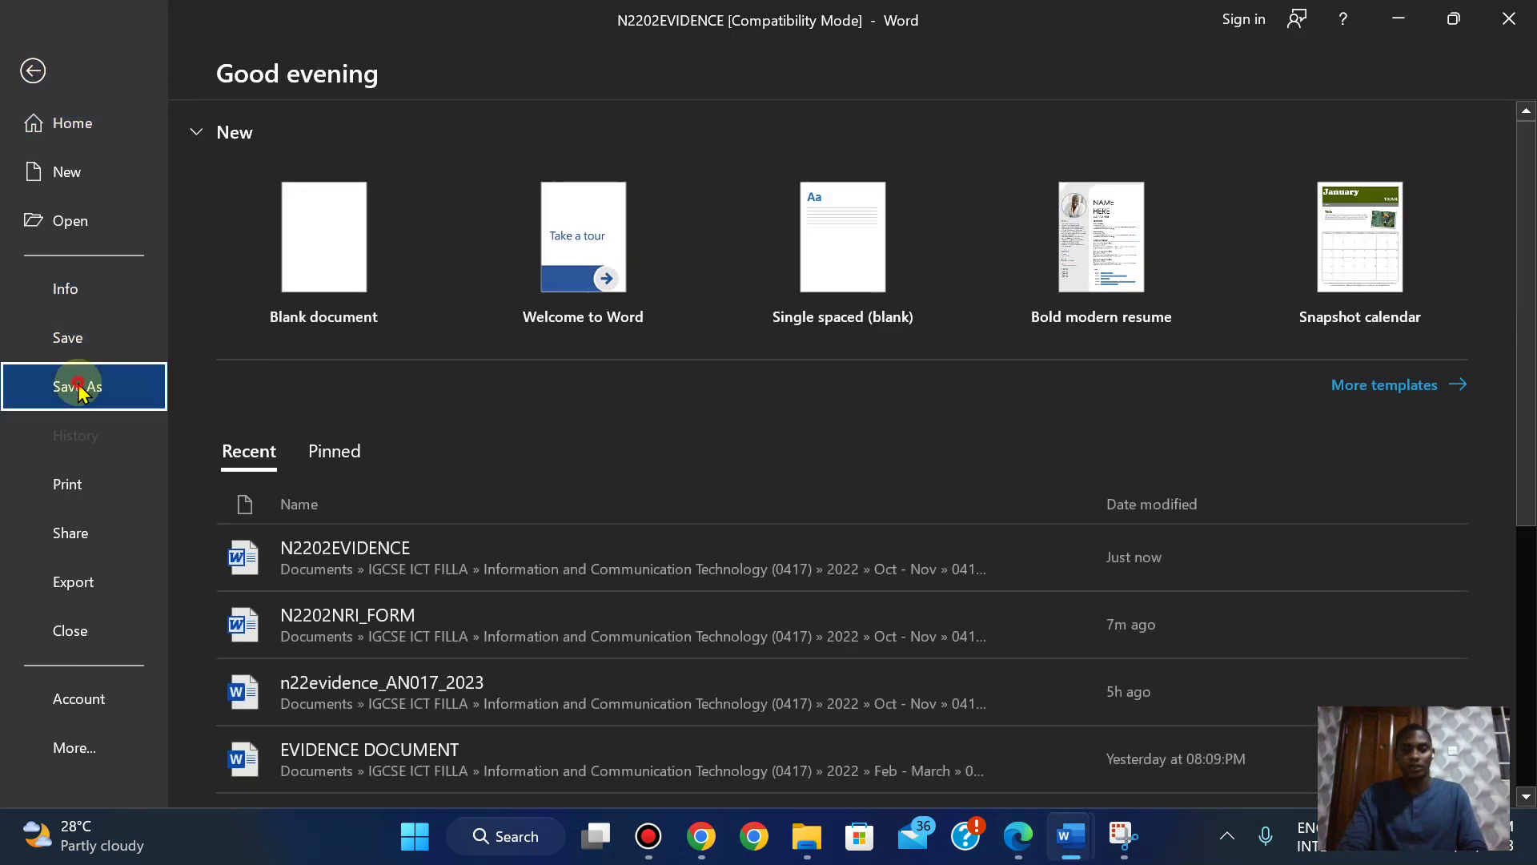
click(775, 258)
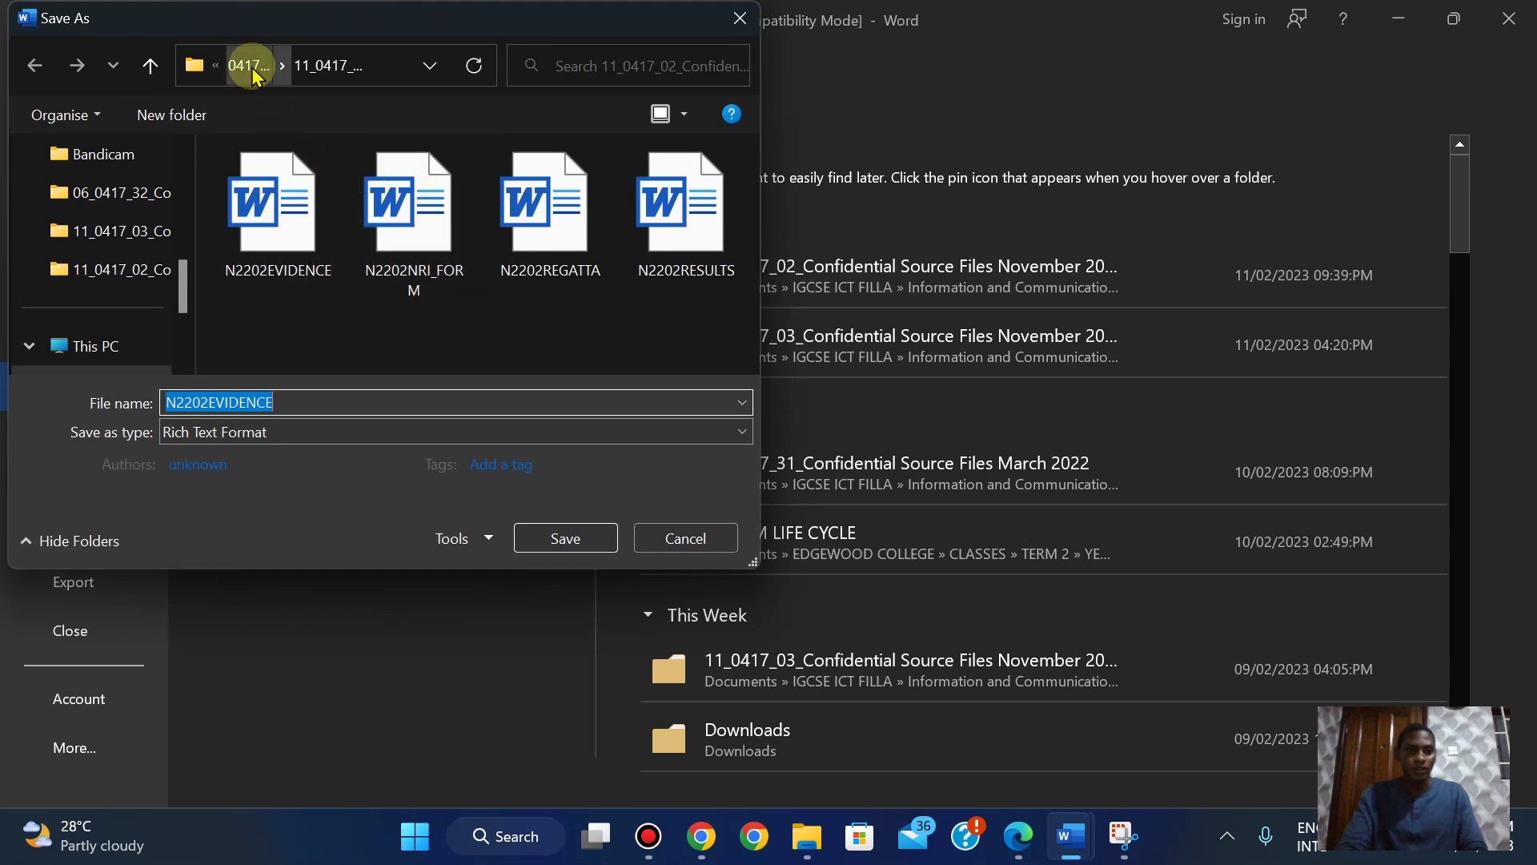
click(249, 68)
click(249, 67)
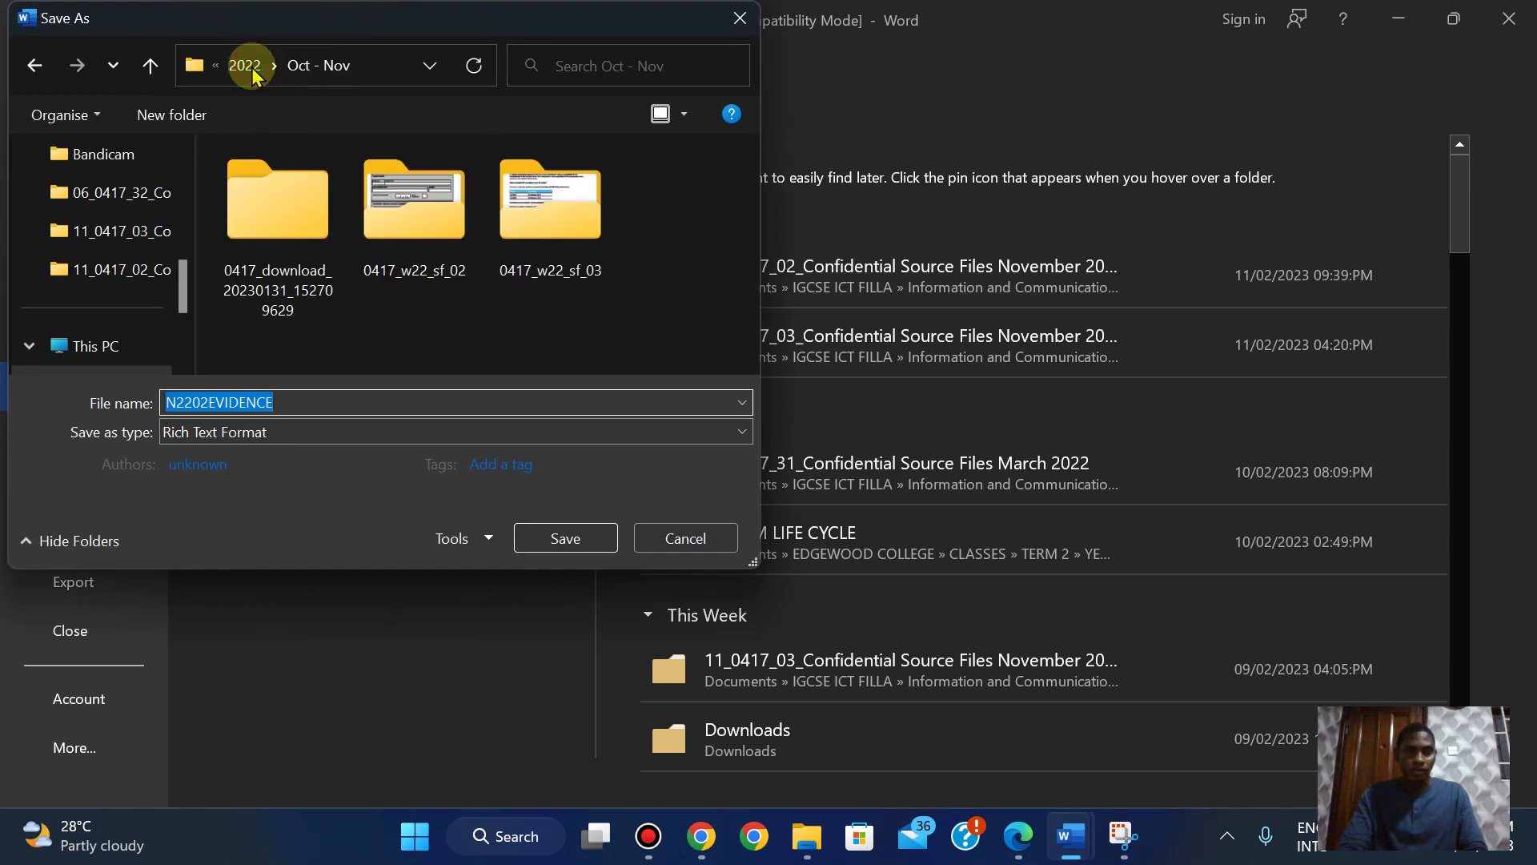
click(246, 67)
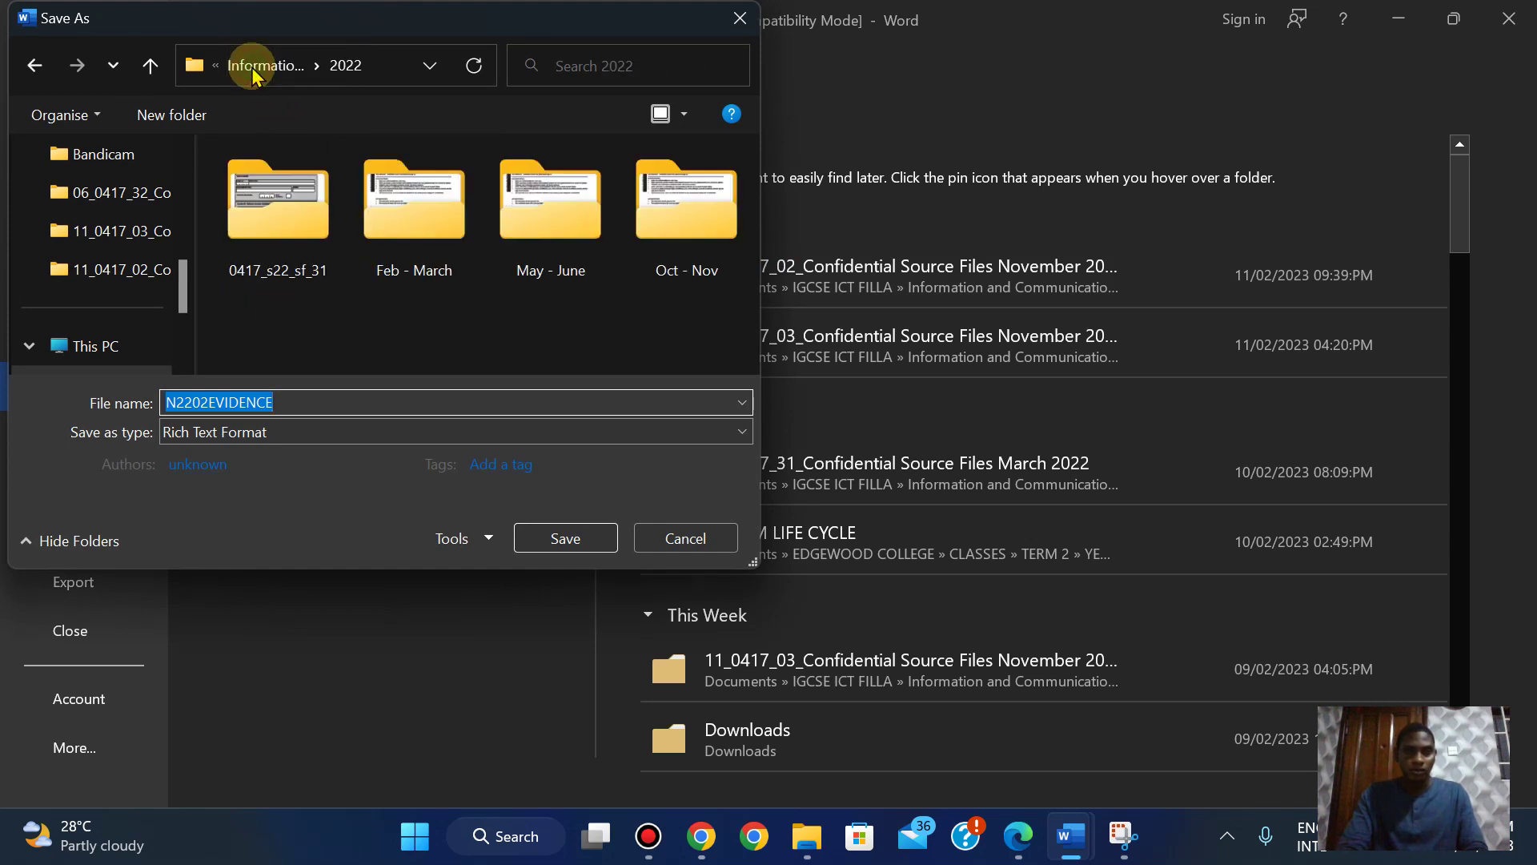
double_click(680, 234)
double_click(420, 240)
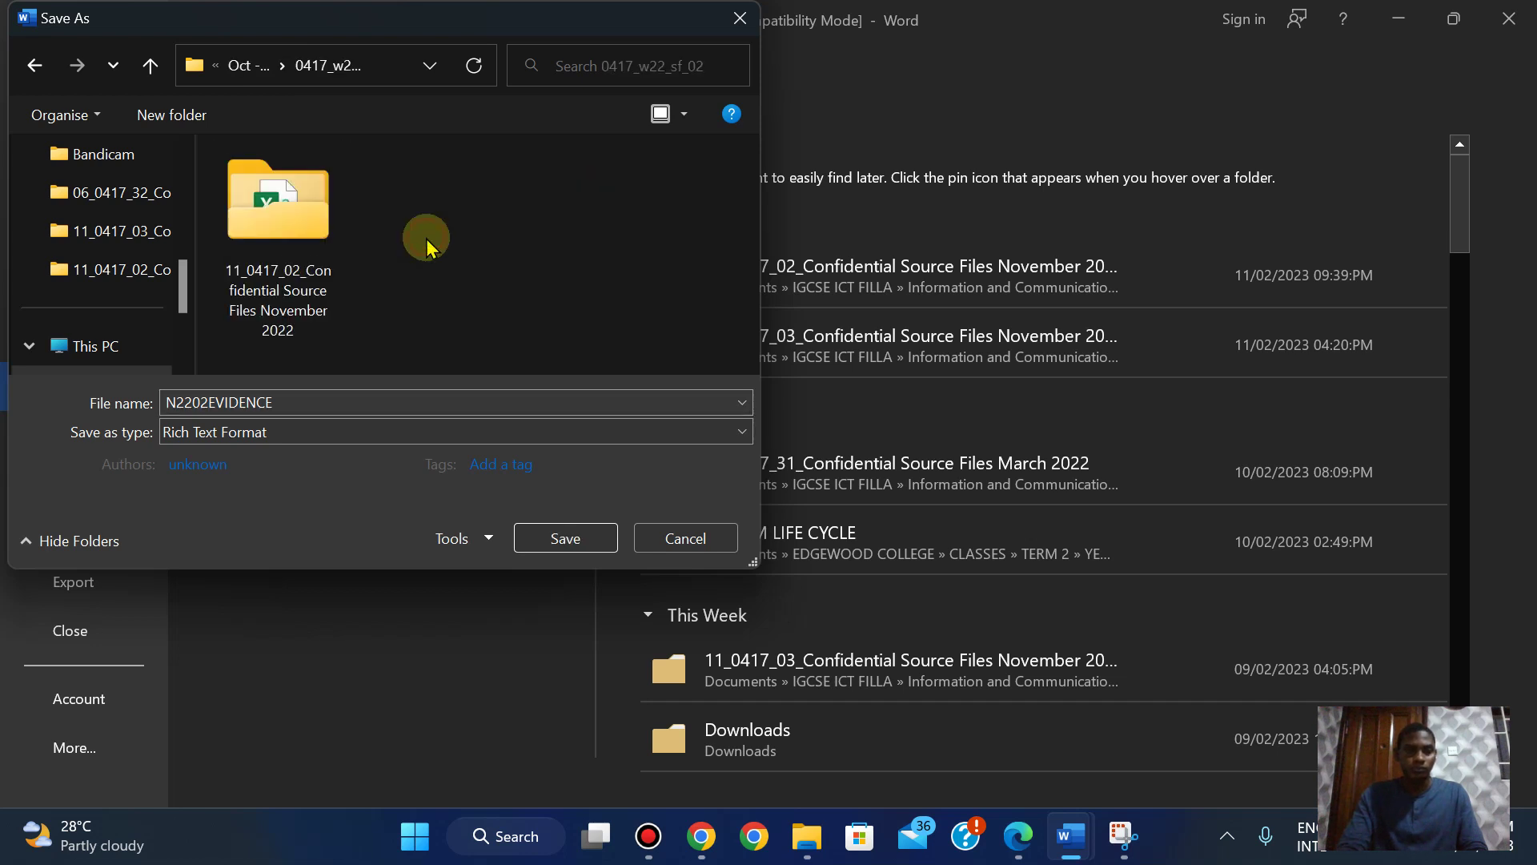
double_click(271, 254)
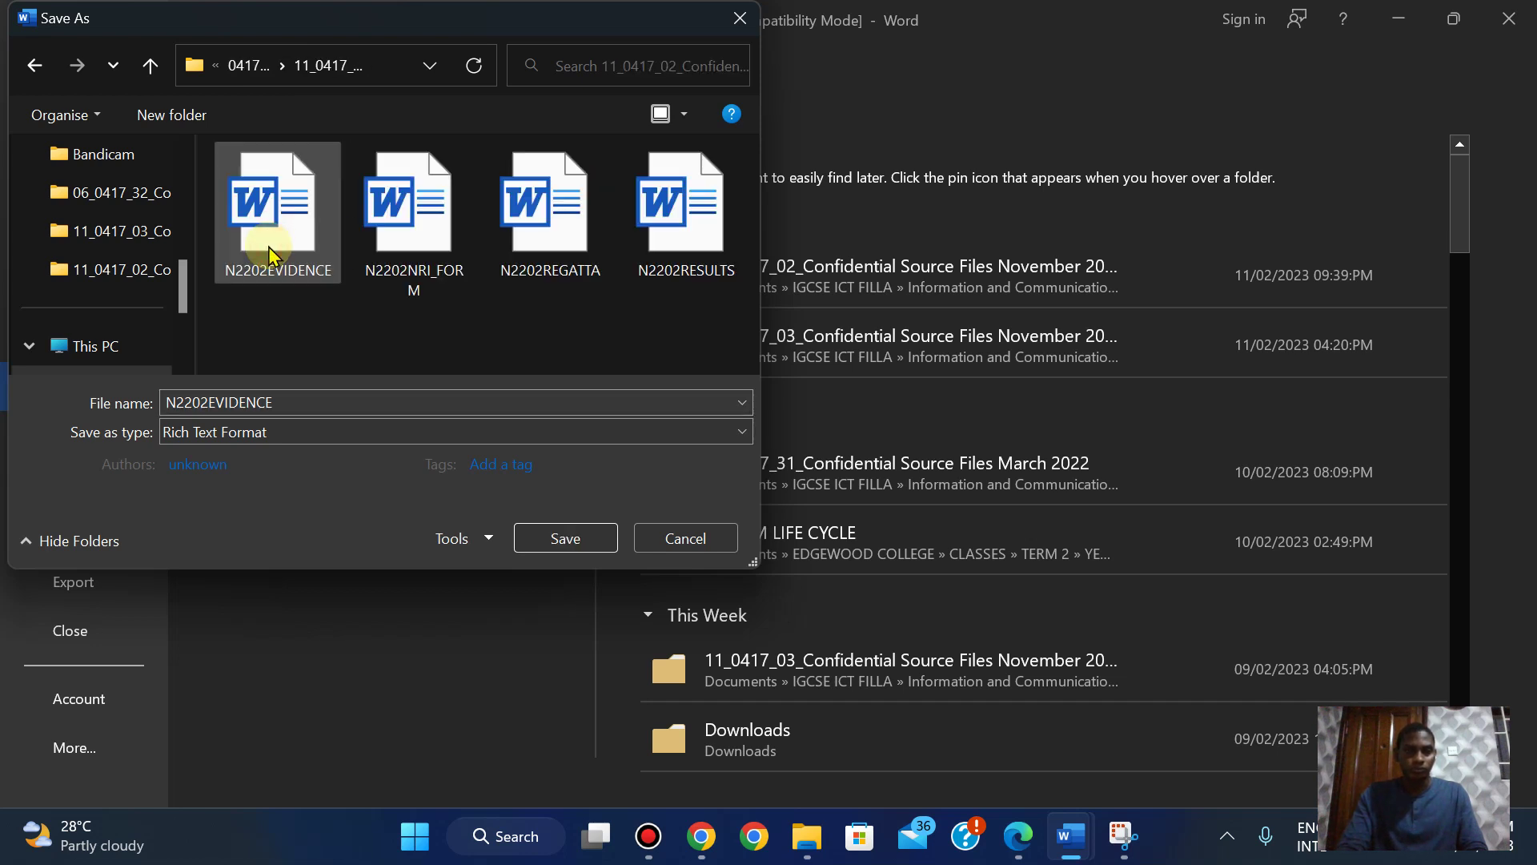
Save as Word Document named N2202EVIDENCE2023, then return to the question paper
double_click(251, 405)
click(250, 404)
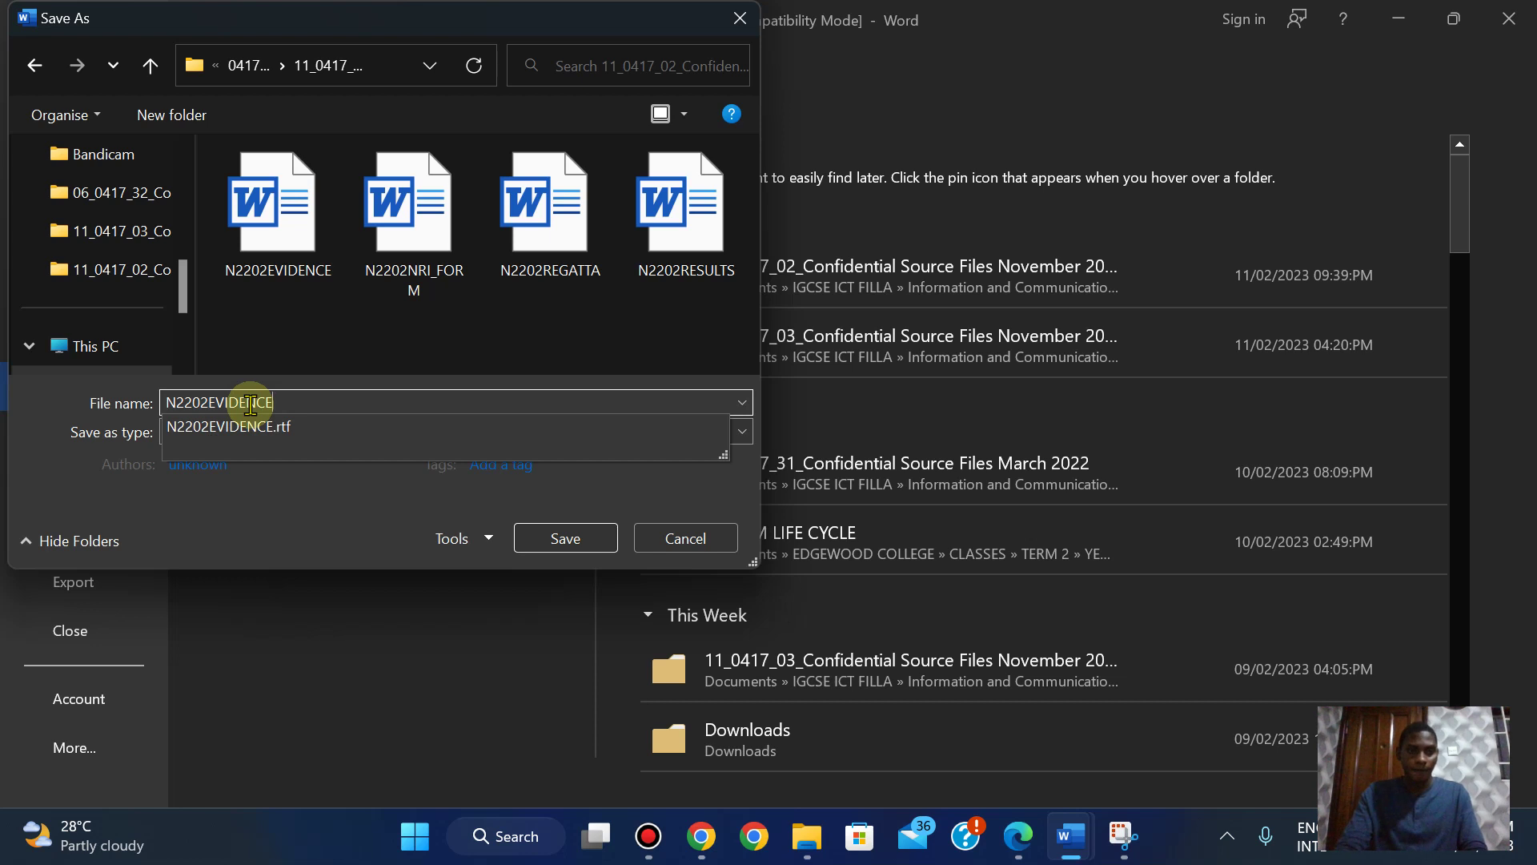
text(2023)
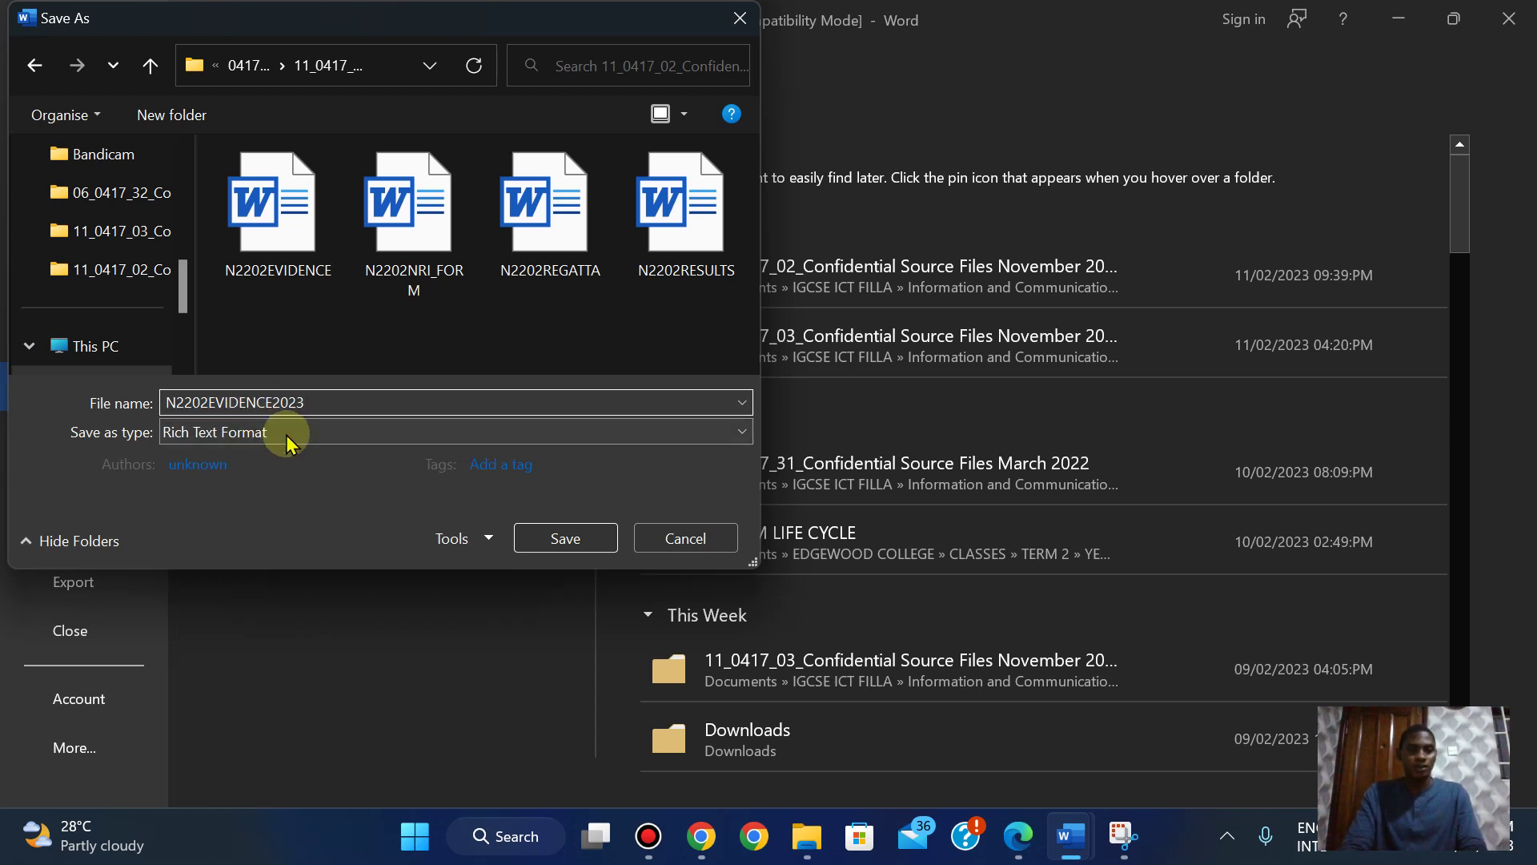
click(291, 433)
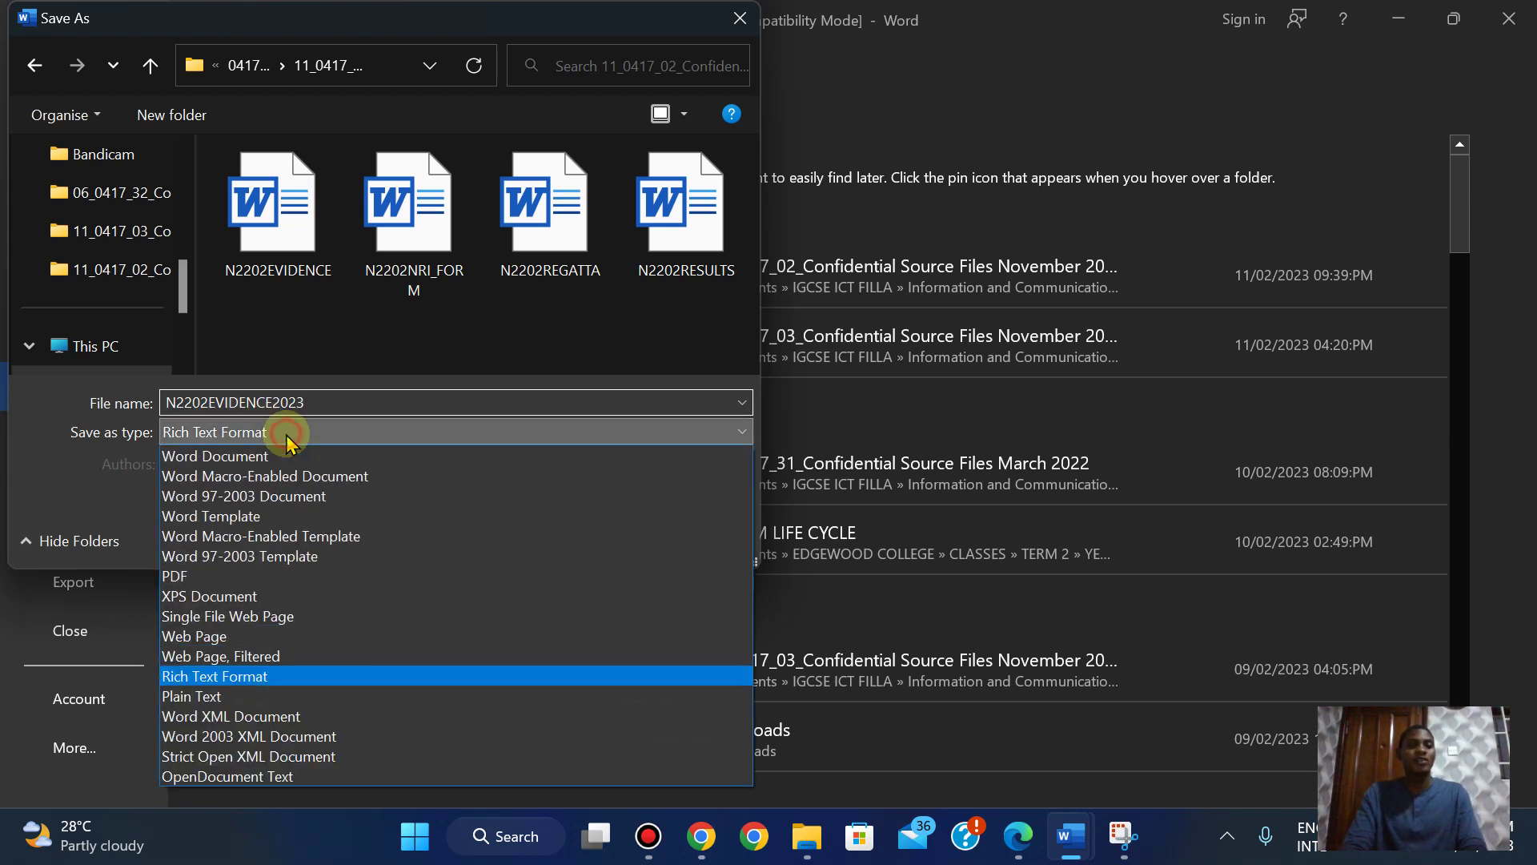
click(257, 456)
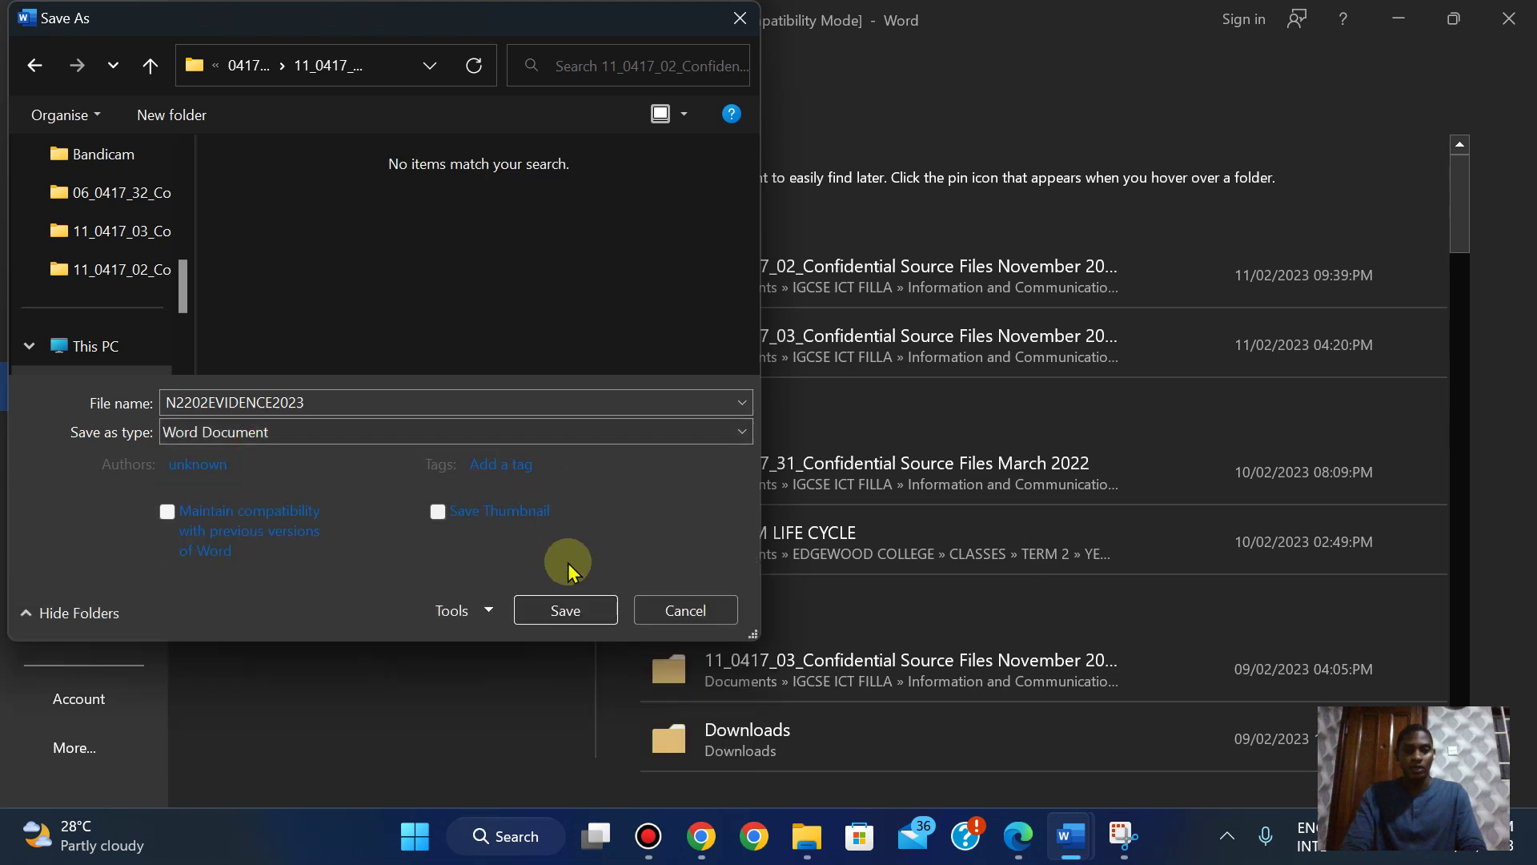
click(561, 609)
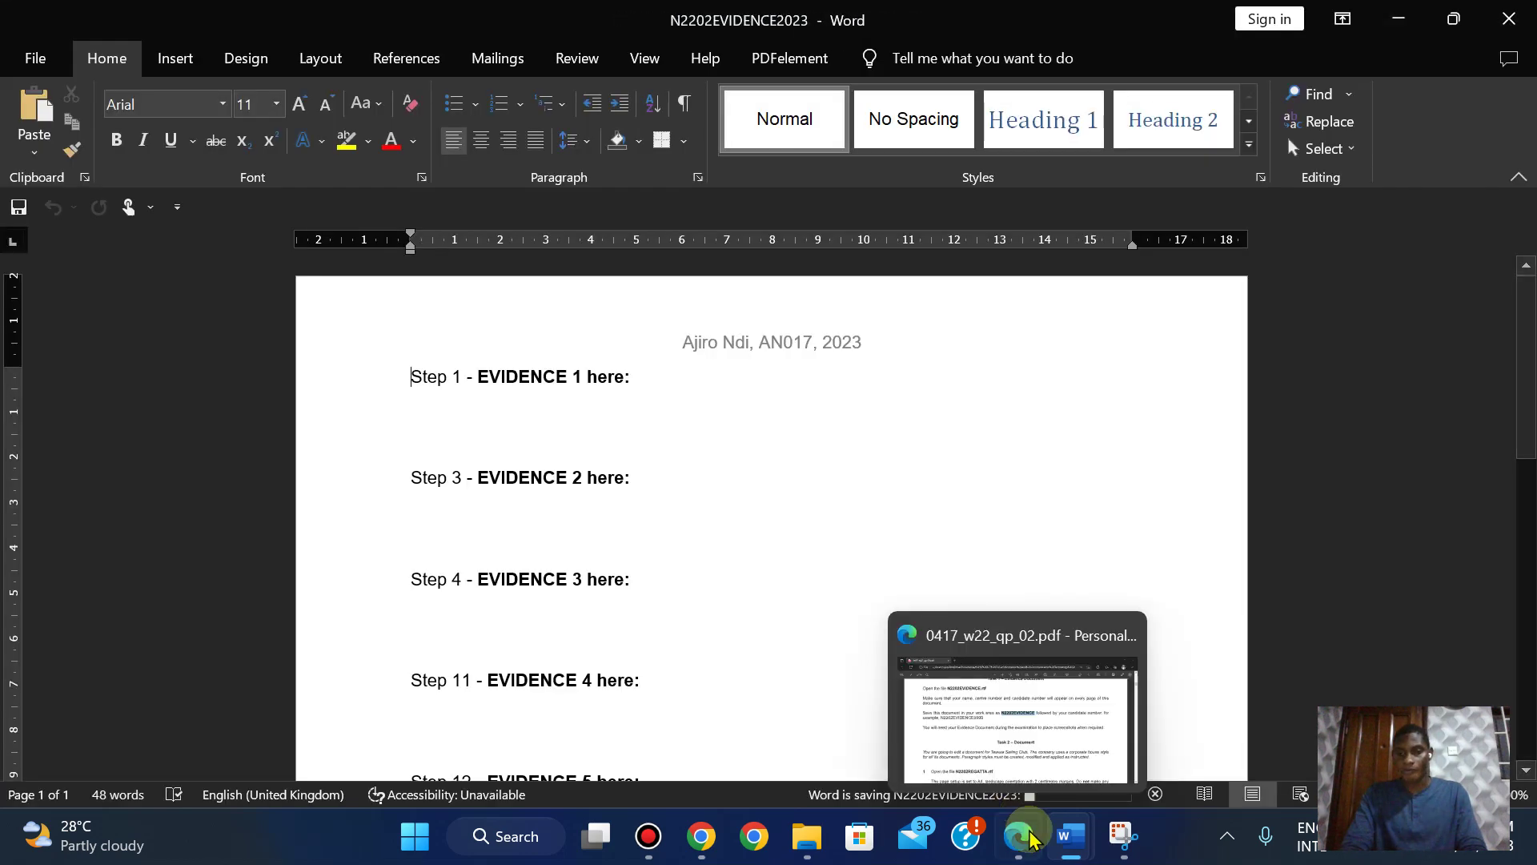
click(1029, 838)
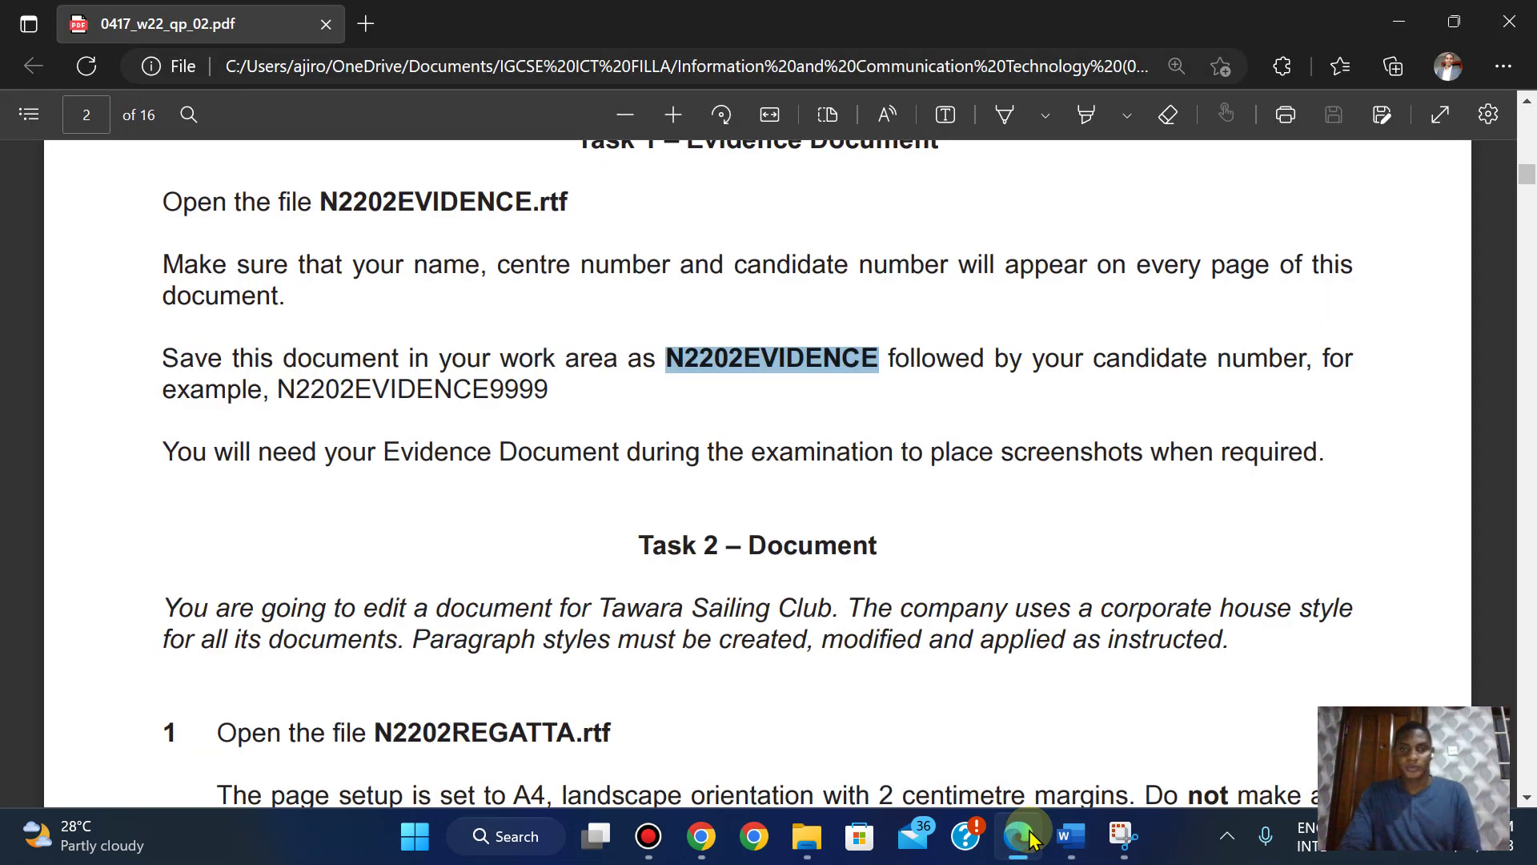
Paste the Race Date field code screenshot below Step 17, undoing an accidental file-name paste
click(1028, 838)
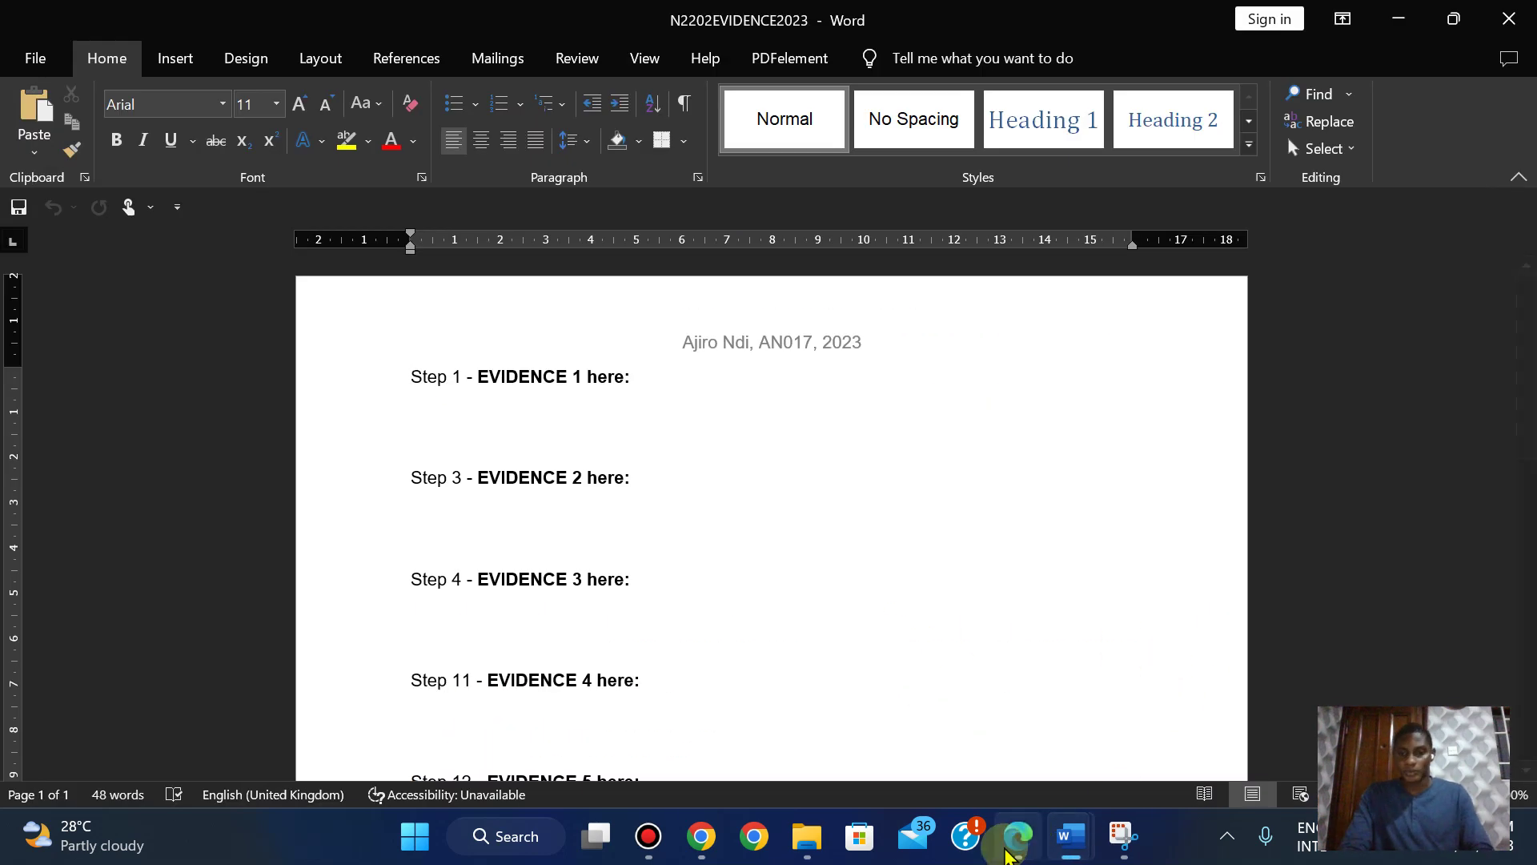
drag(1527, 384, 1527, 514)
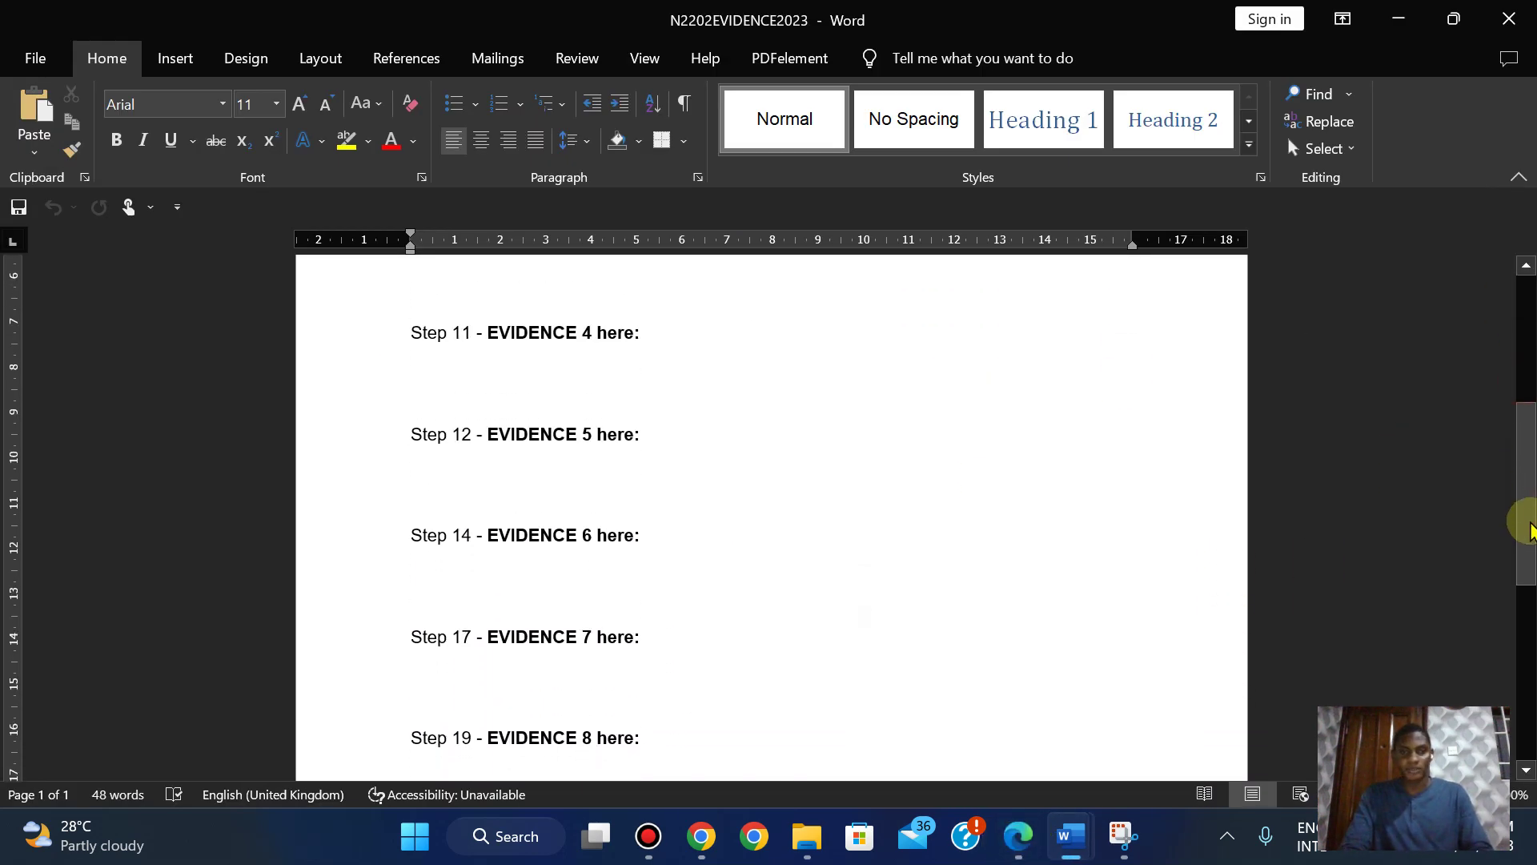
click(1019, 837)
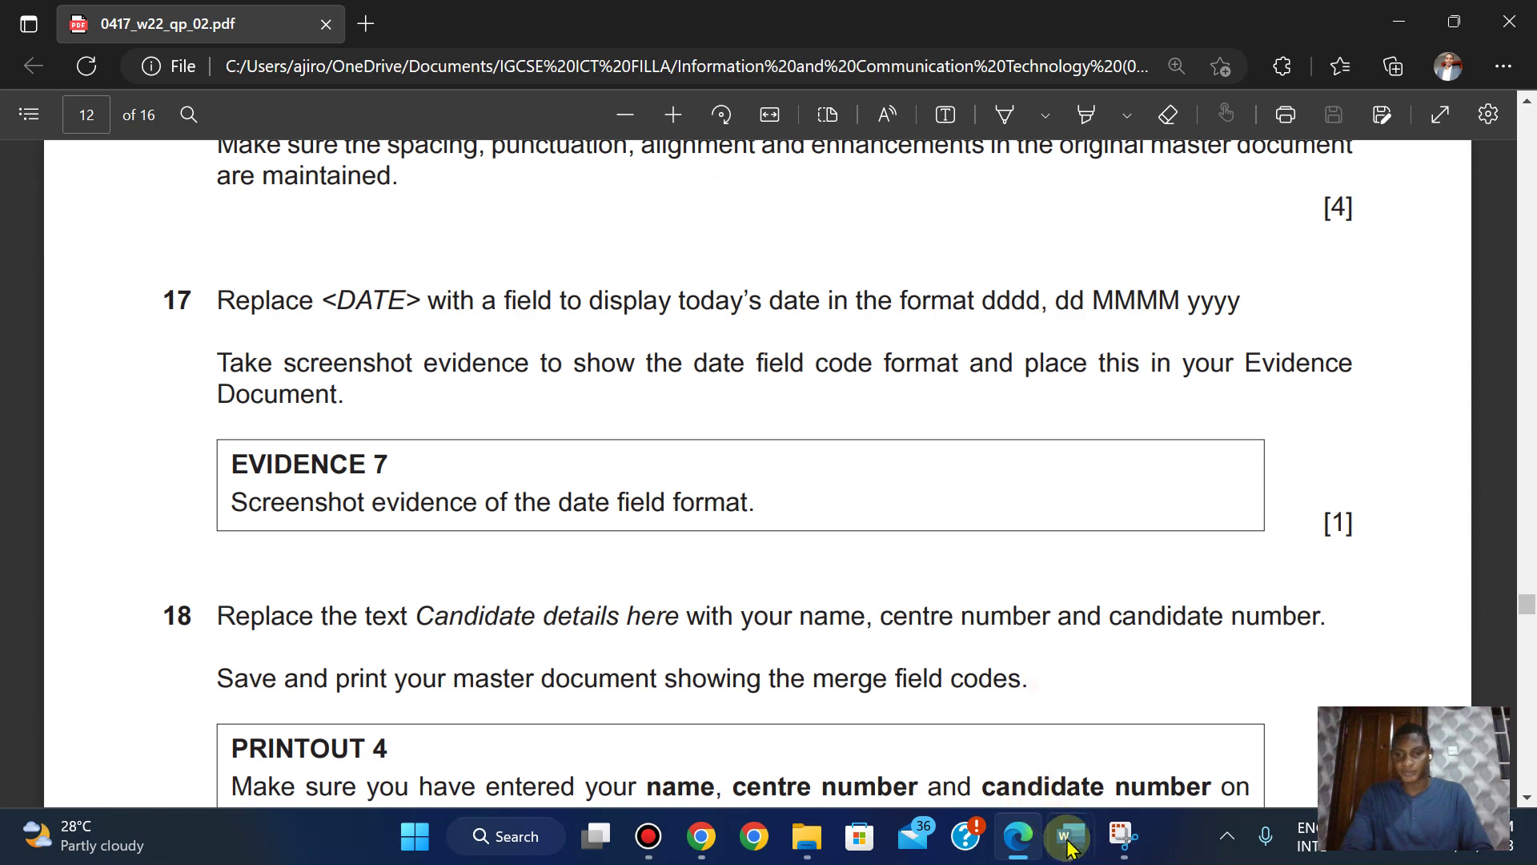
mouse_move(1066, 835)
click(1185, 720)
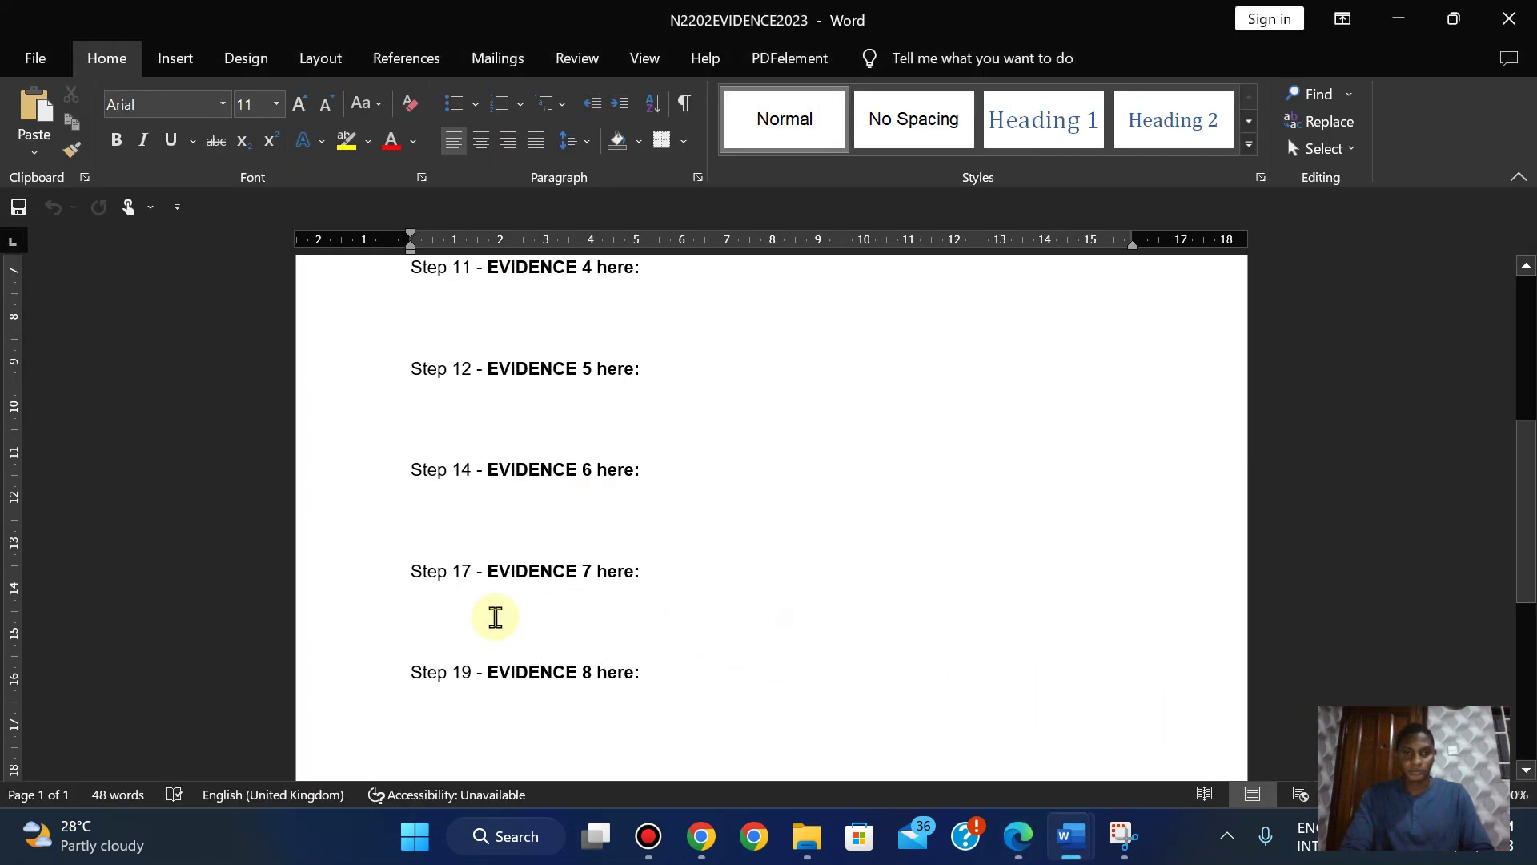
click(478, 615)
text(N2202EVIDENCE)
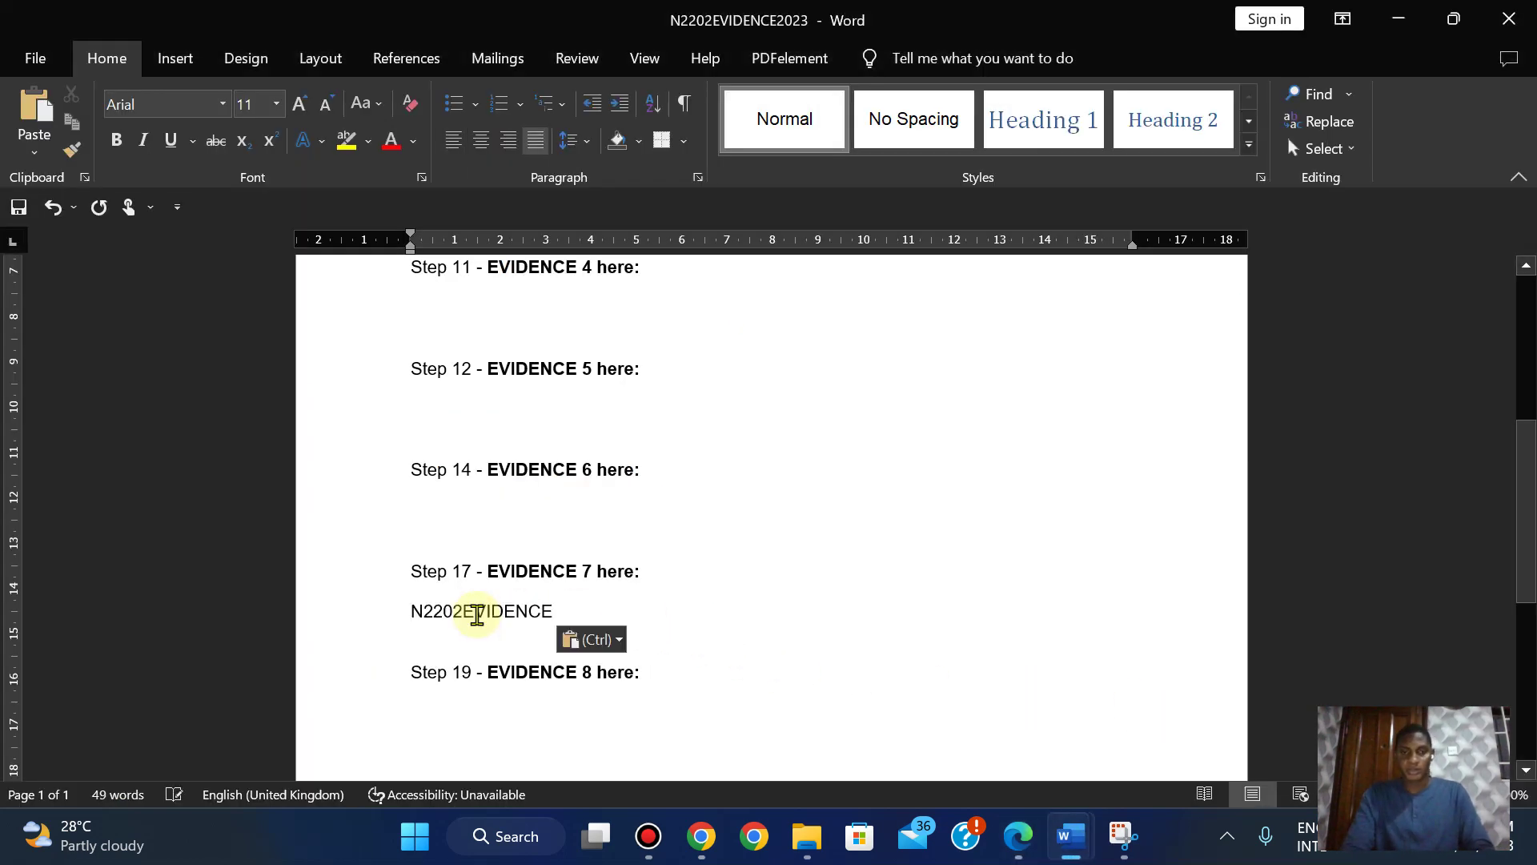
key(ctrl+z)
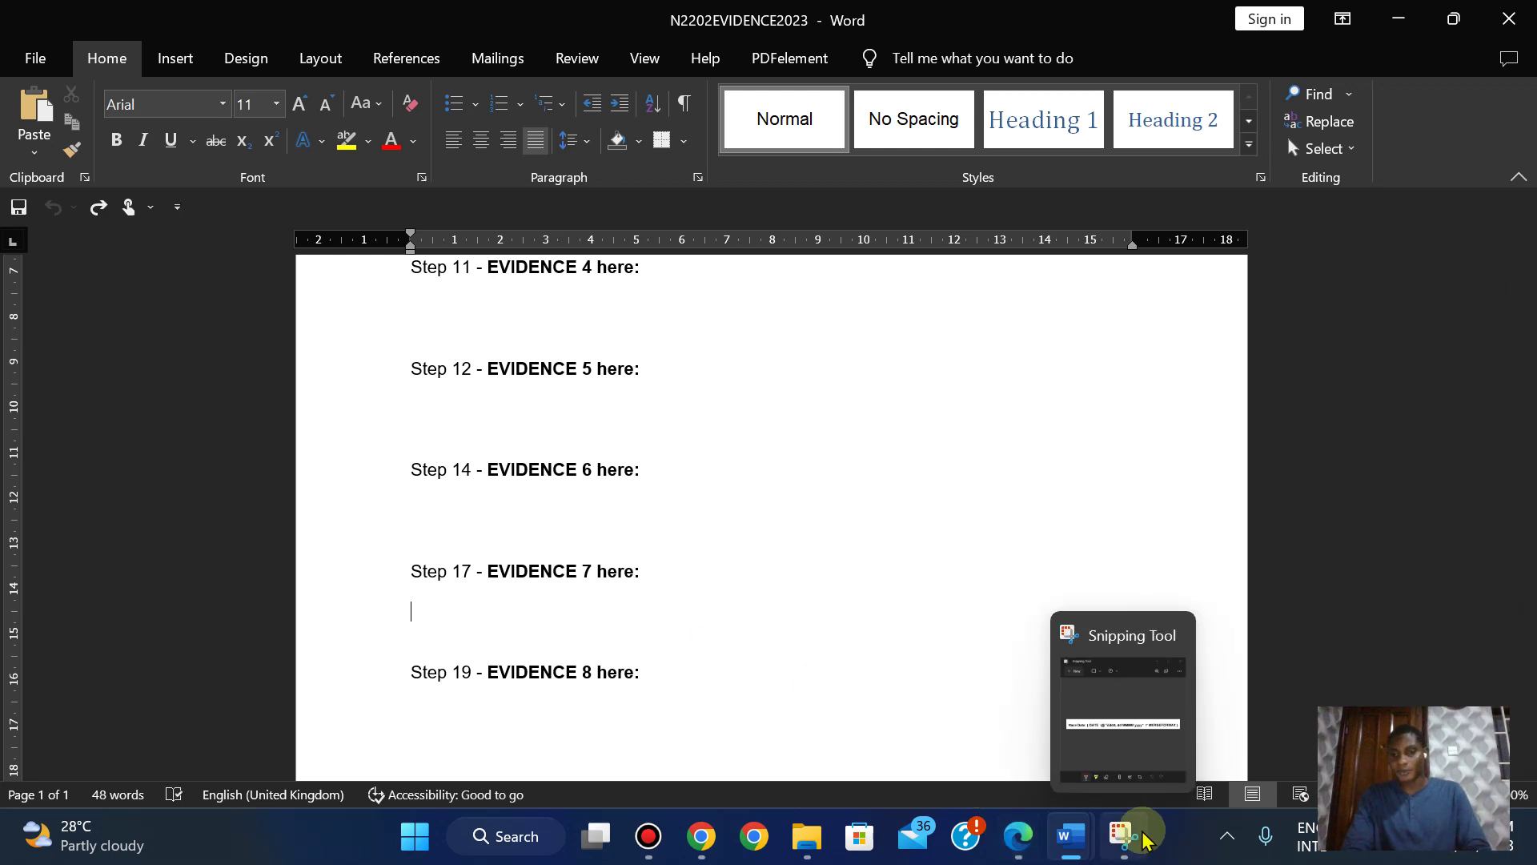
click(1120, 835)
click(1226, 238)
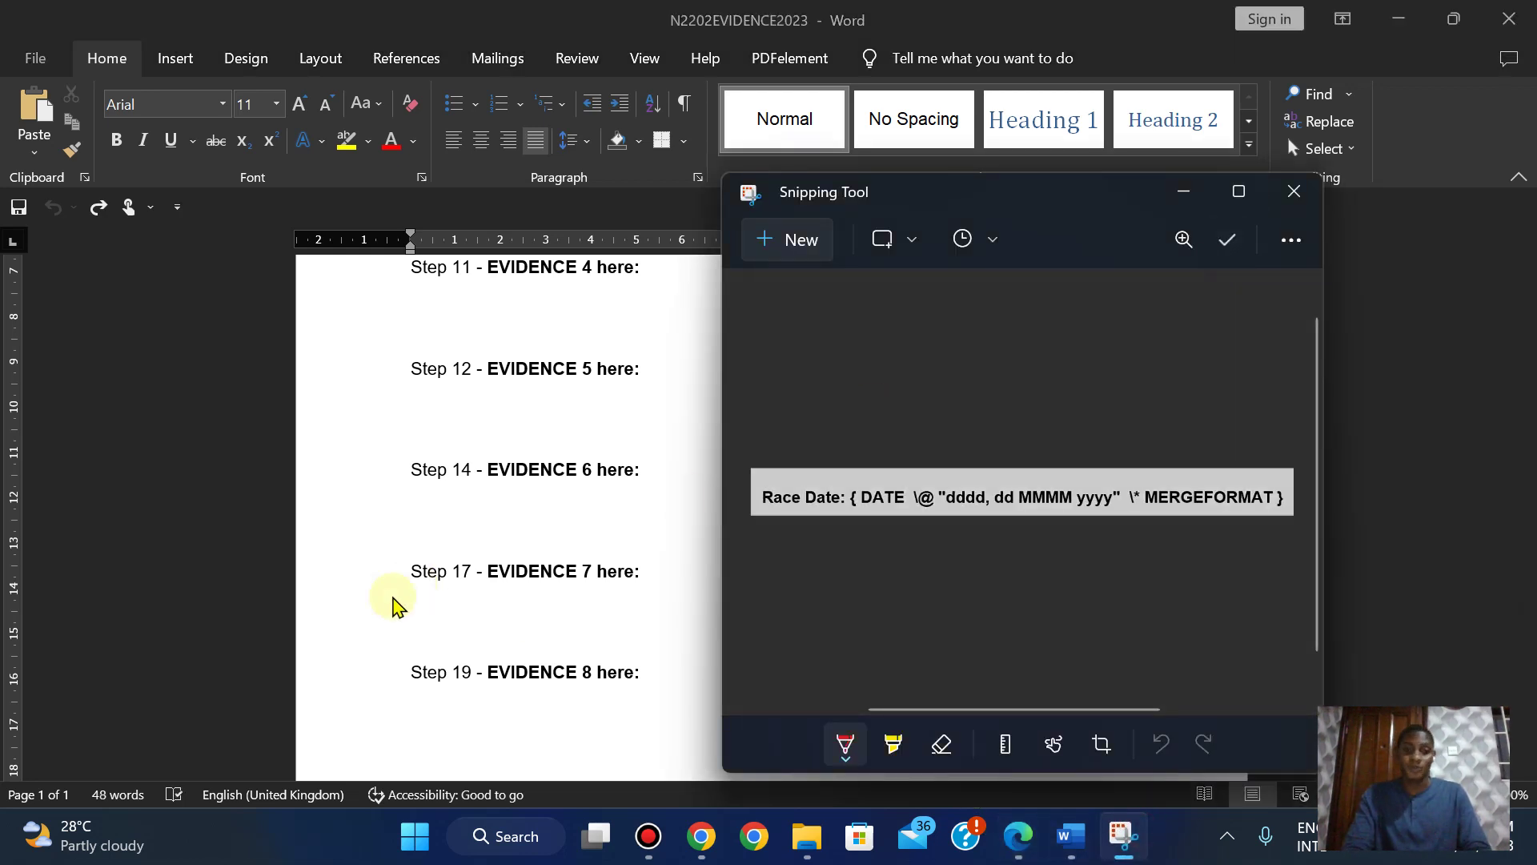
click(432, 639)
key(ctrl+v)
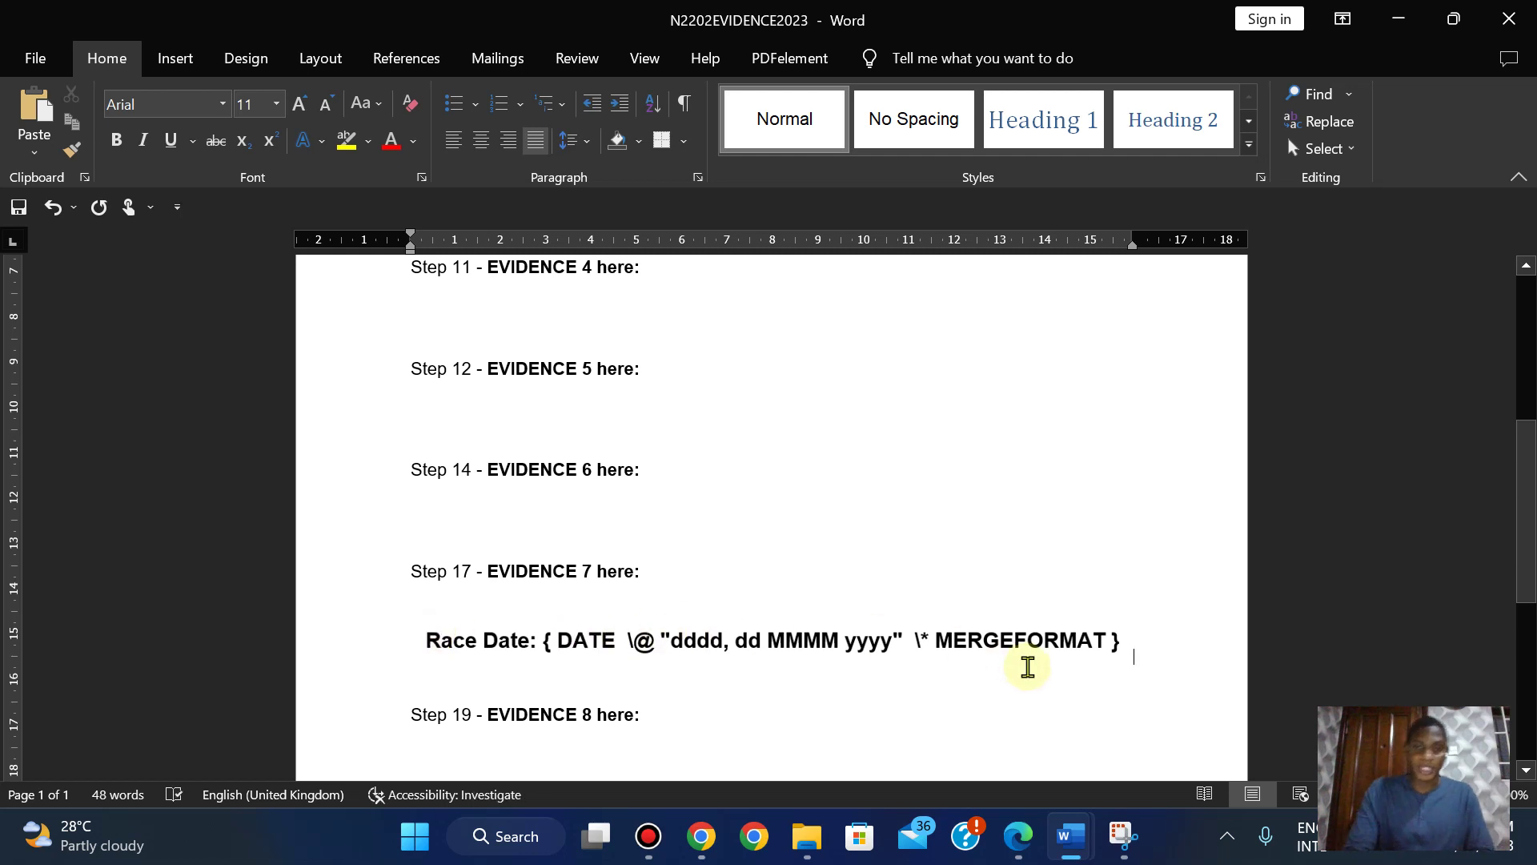
Crop the pasted field code screenshot in Picture Format
click(674, 637)
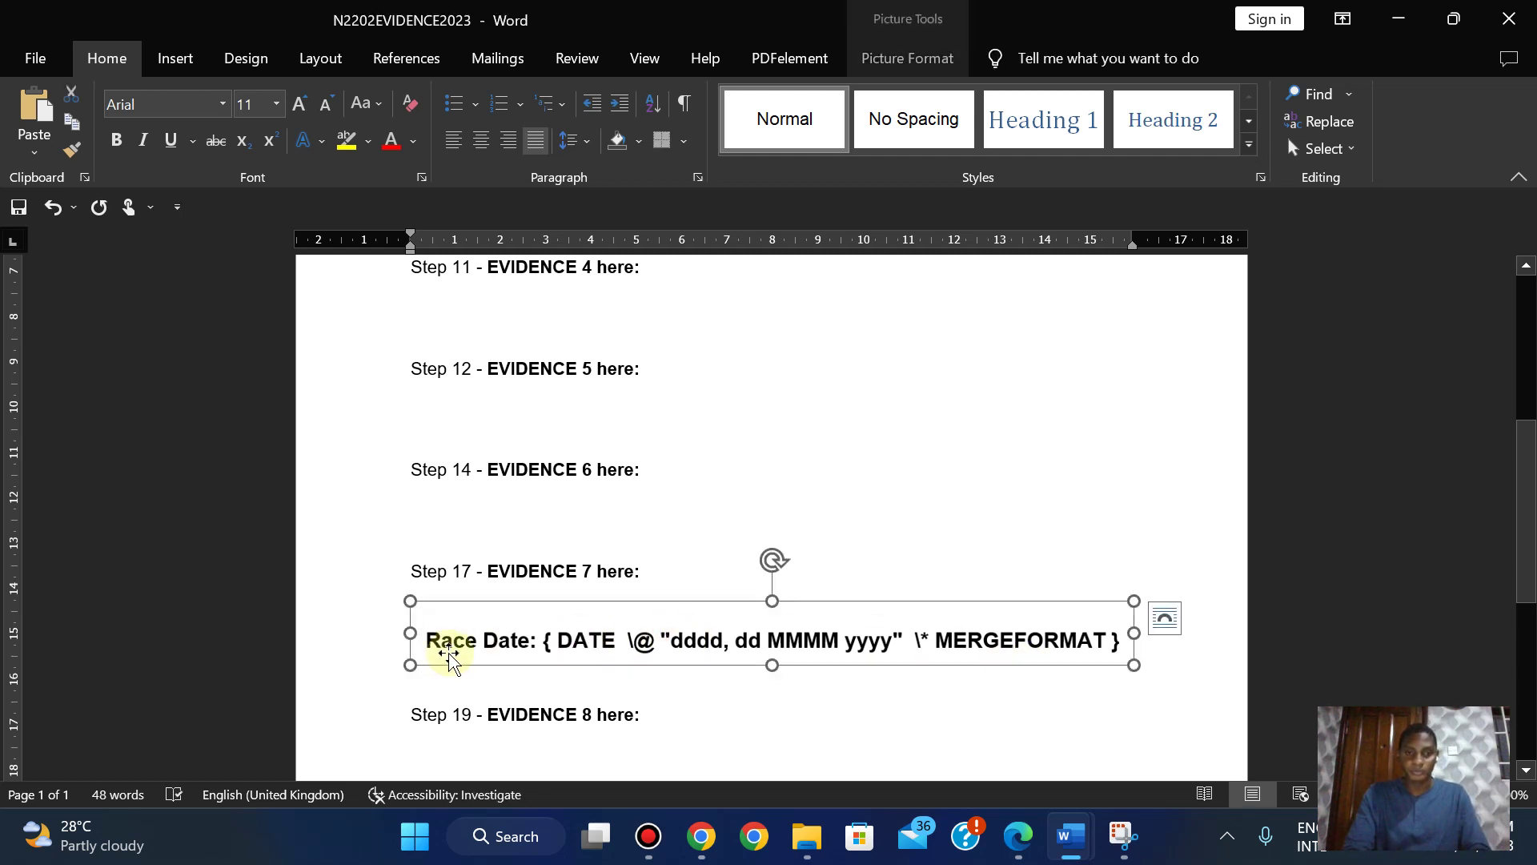
click(908, 59)
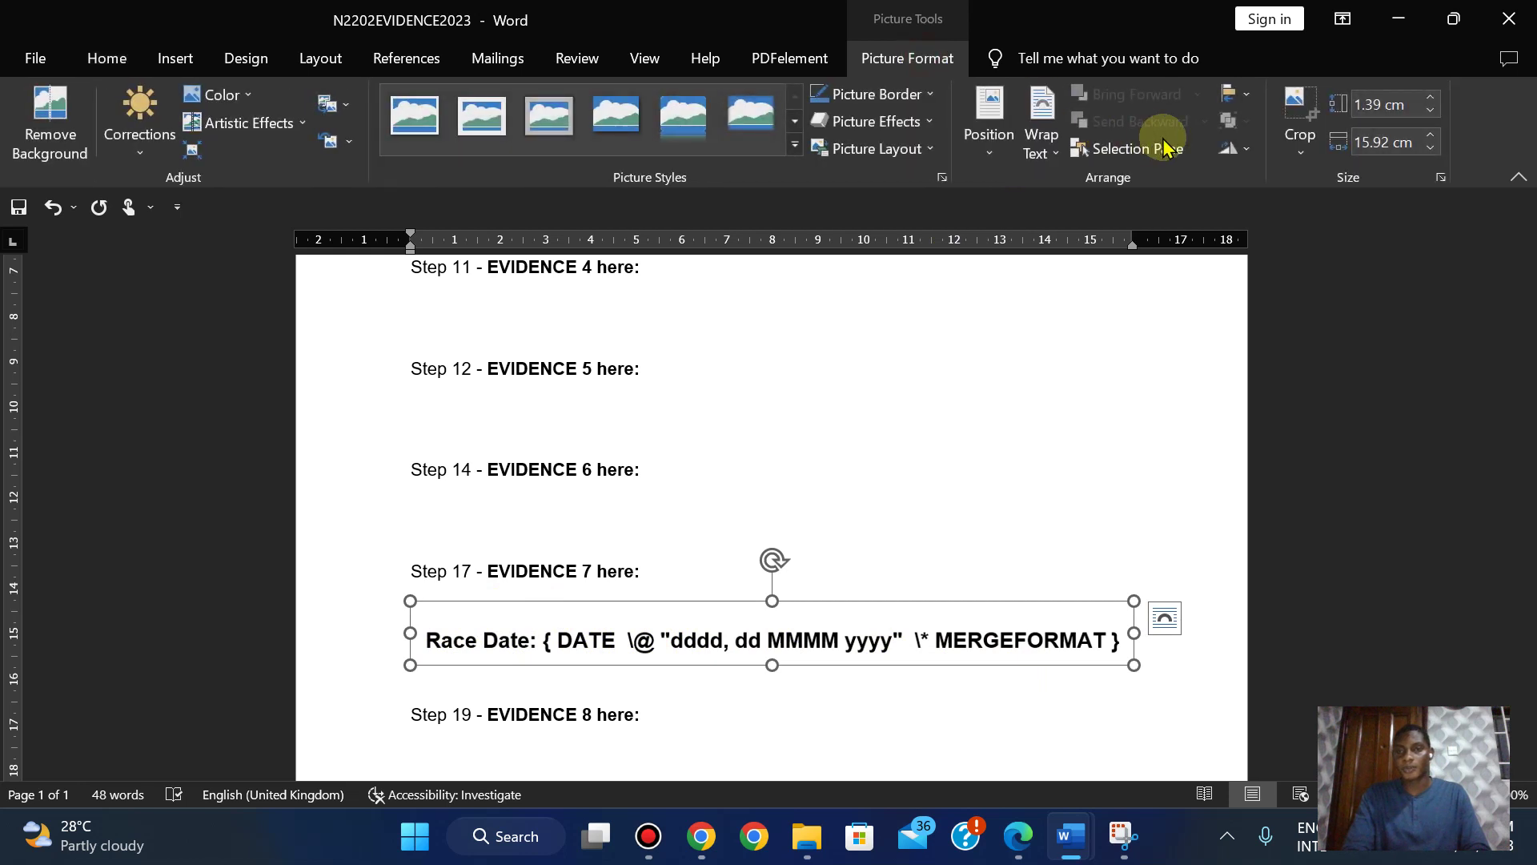
click(1293, 124)
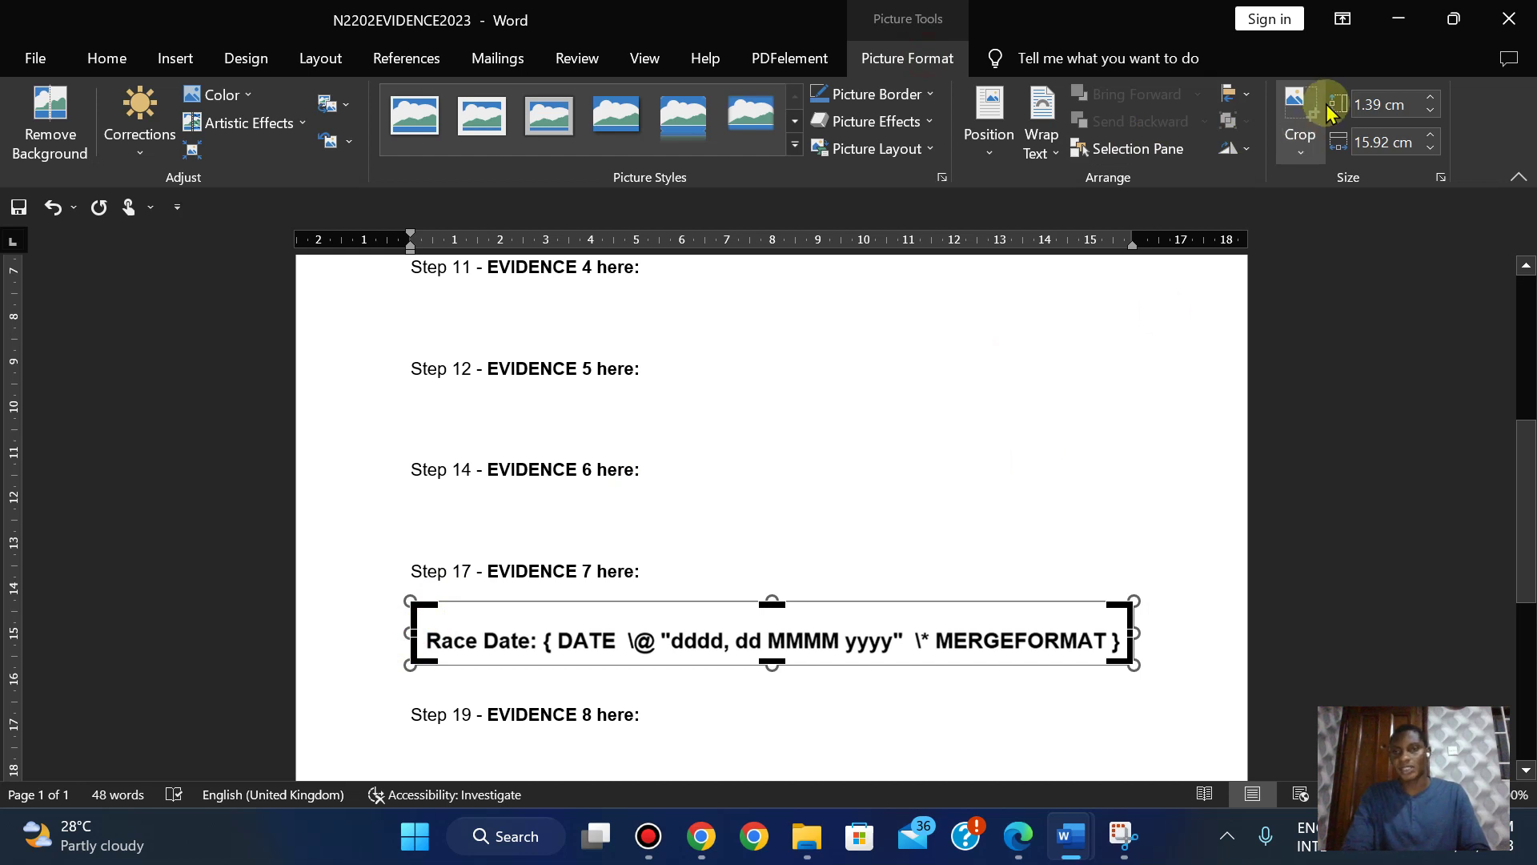
click(1196, 411)
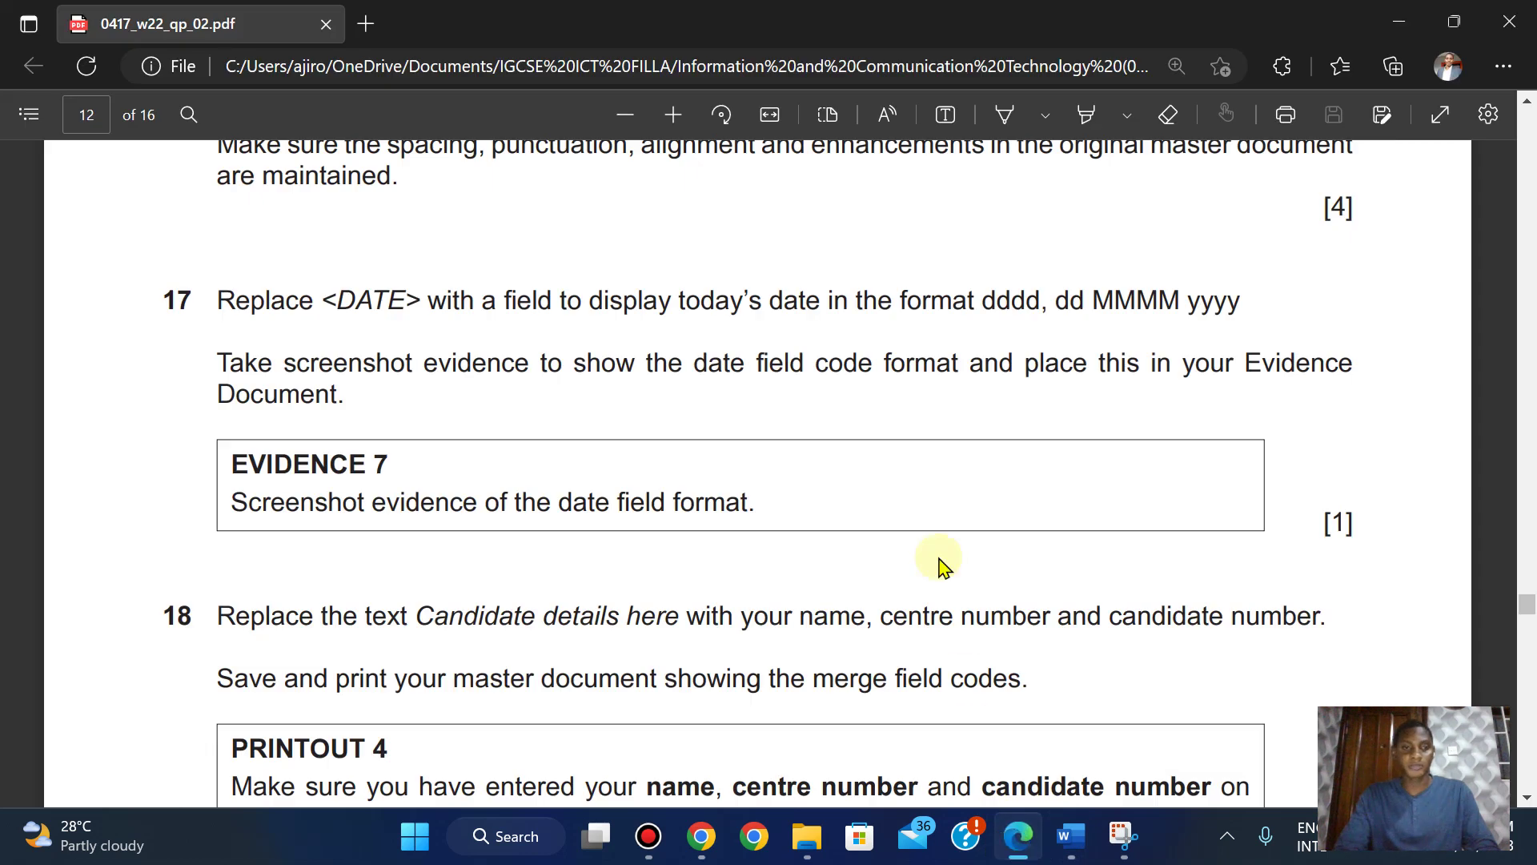
scroll(941, 566, down, 1)
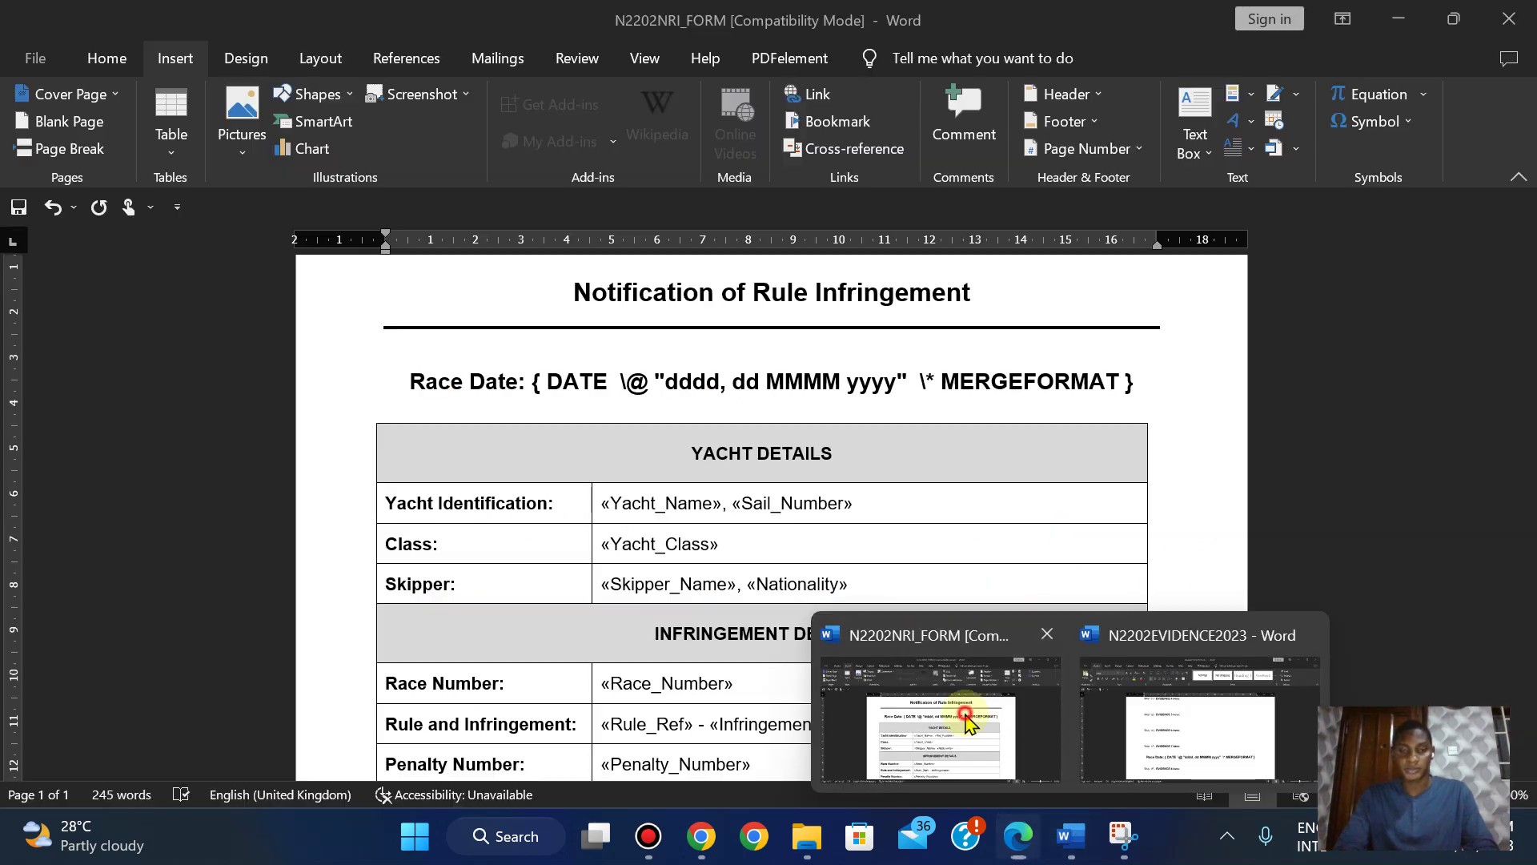
Select the 'Candidate details here' placeholder in the NRI form's Judge Name cell
mouse_move(1071, 836)
click(964, 713)
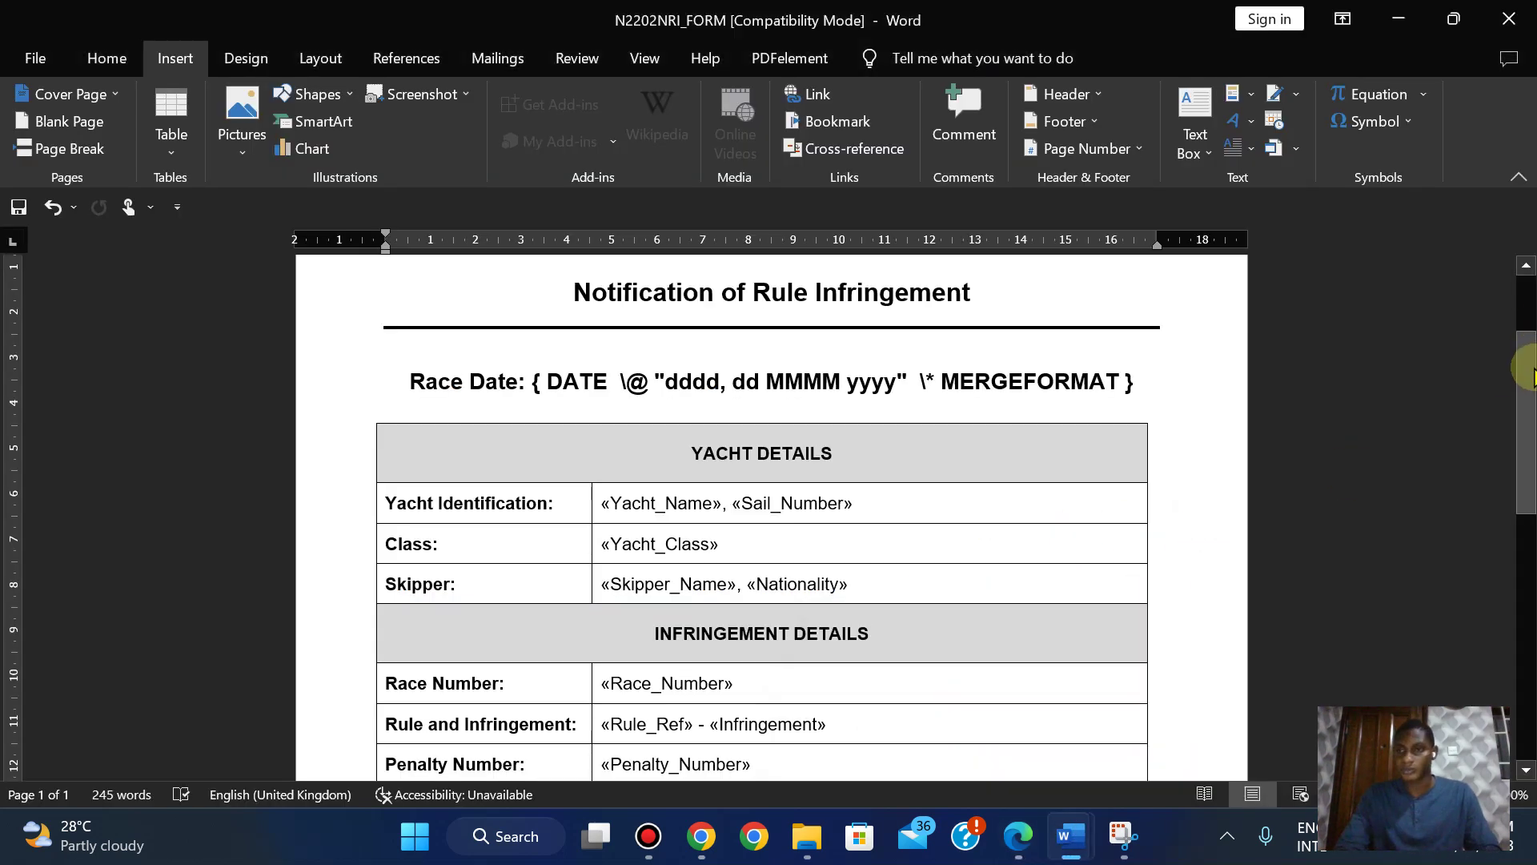
scroll(843, 480, down, 5)
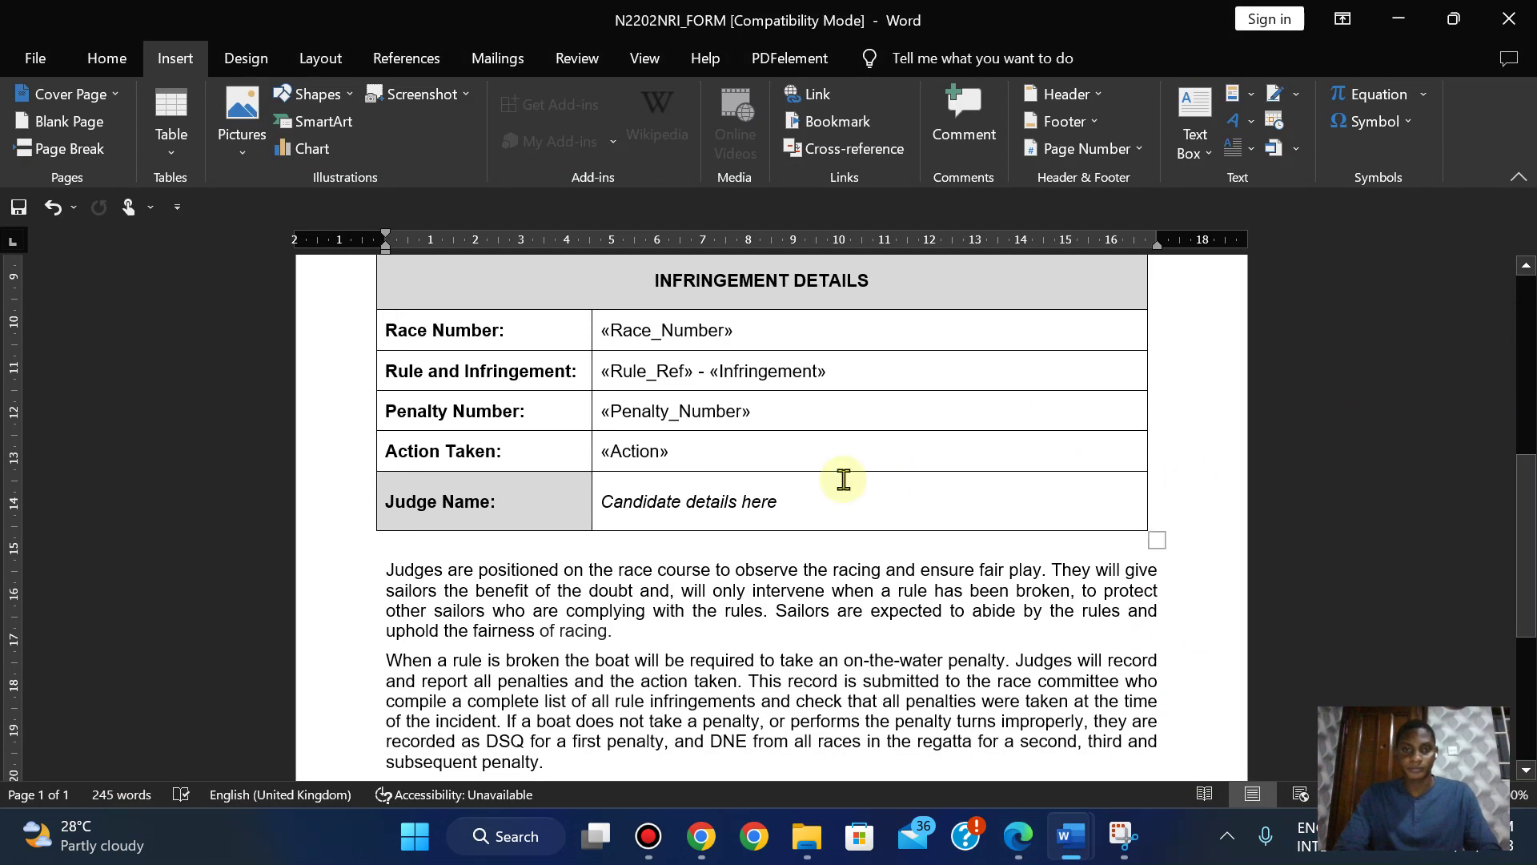
click(769, 506)
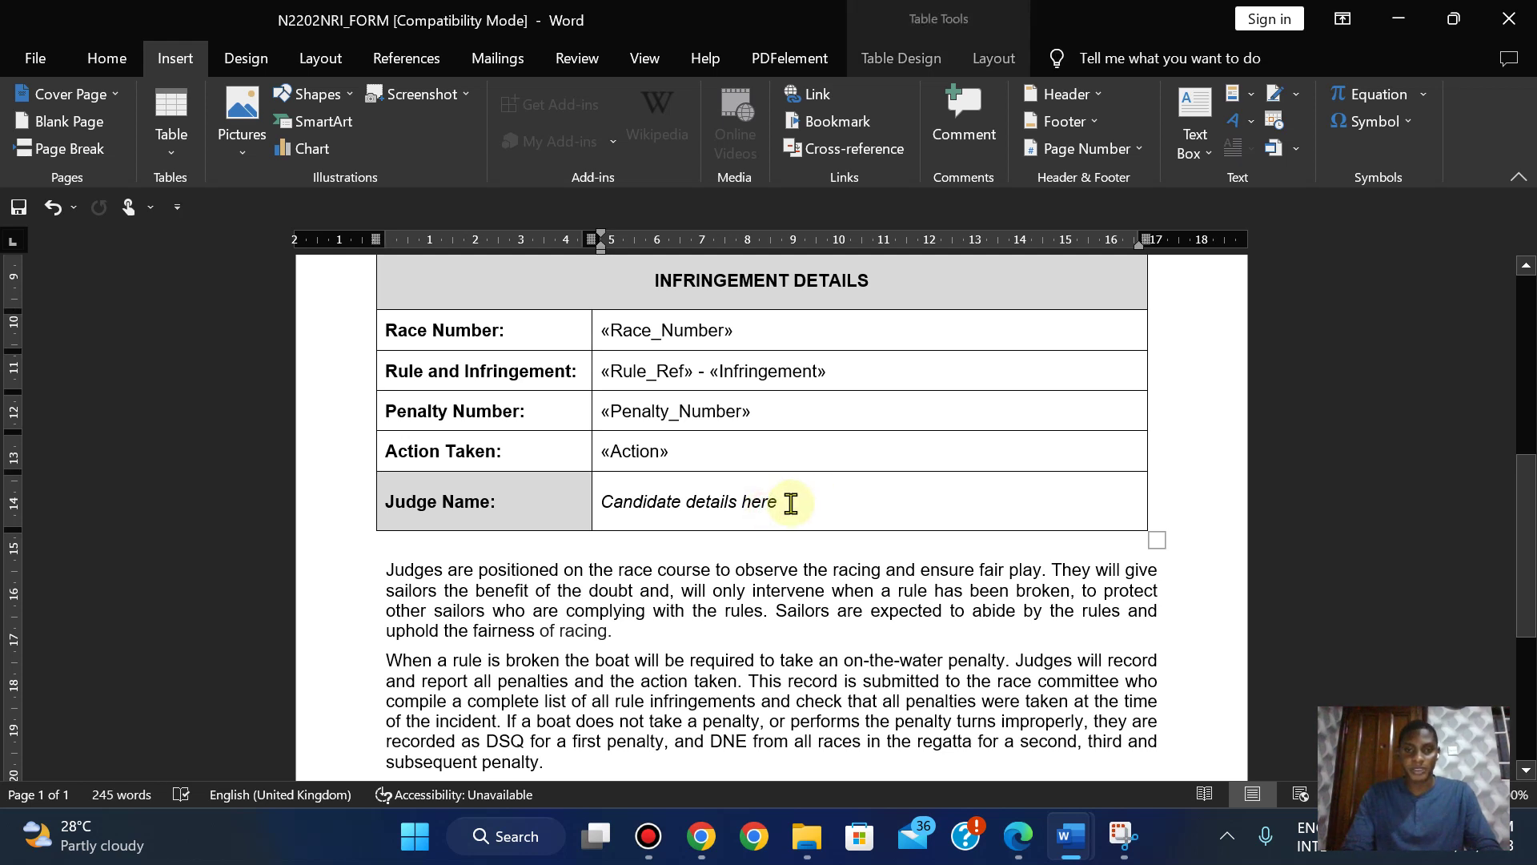
key(shift+Left)
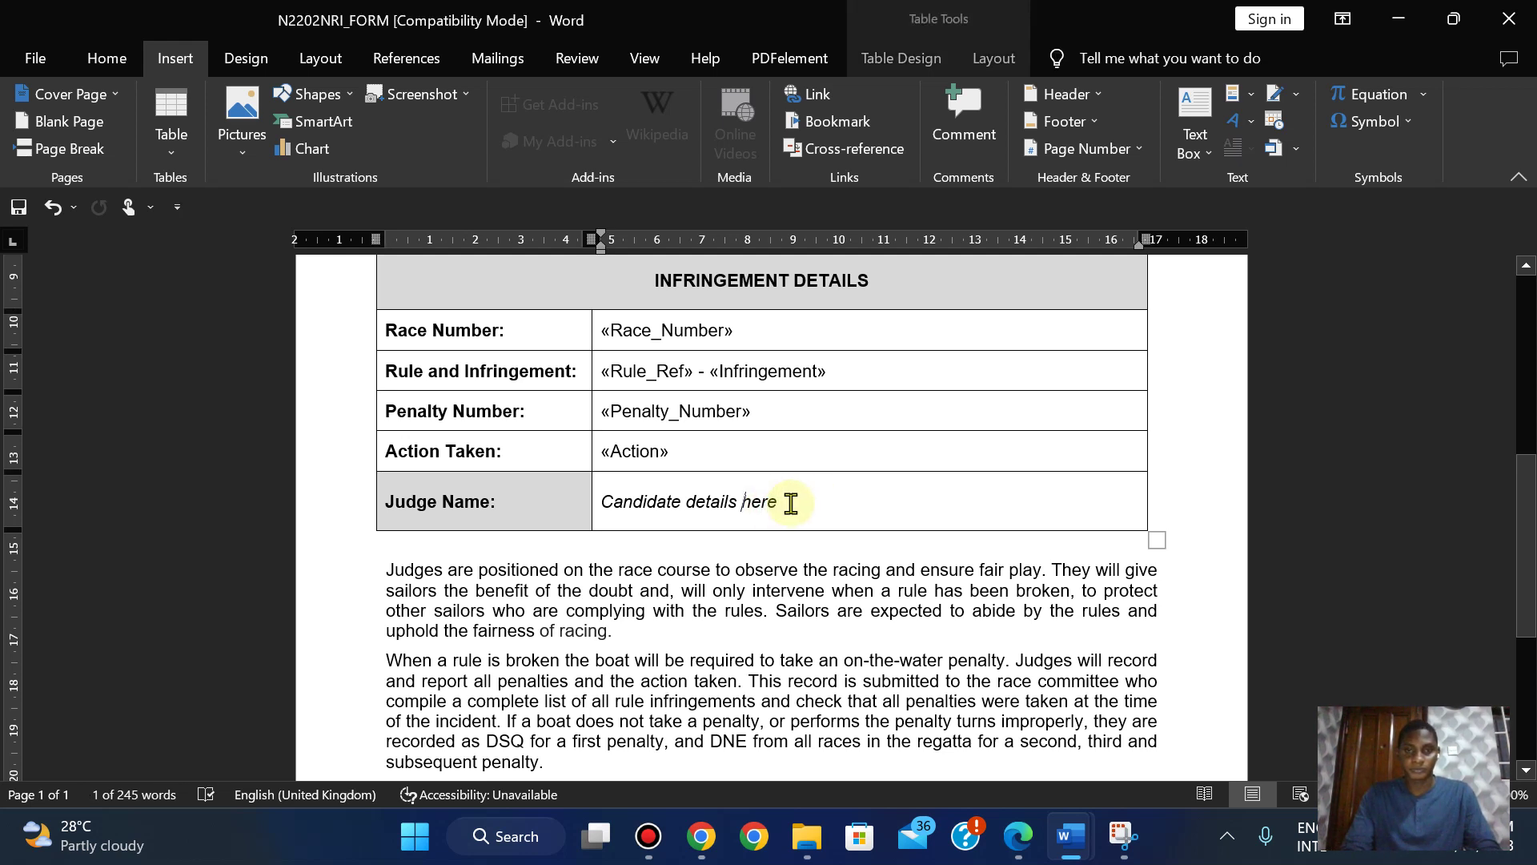
click(791, 503)
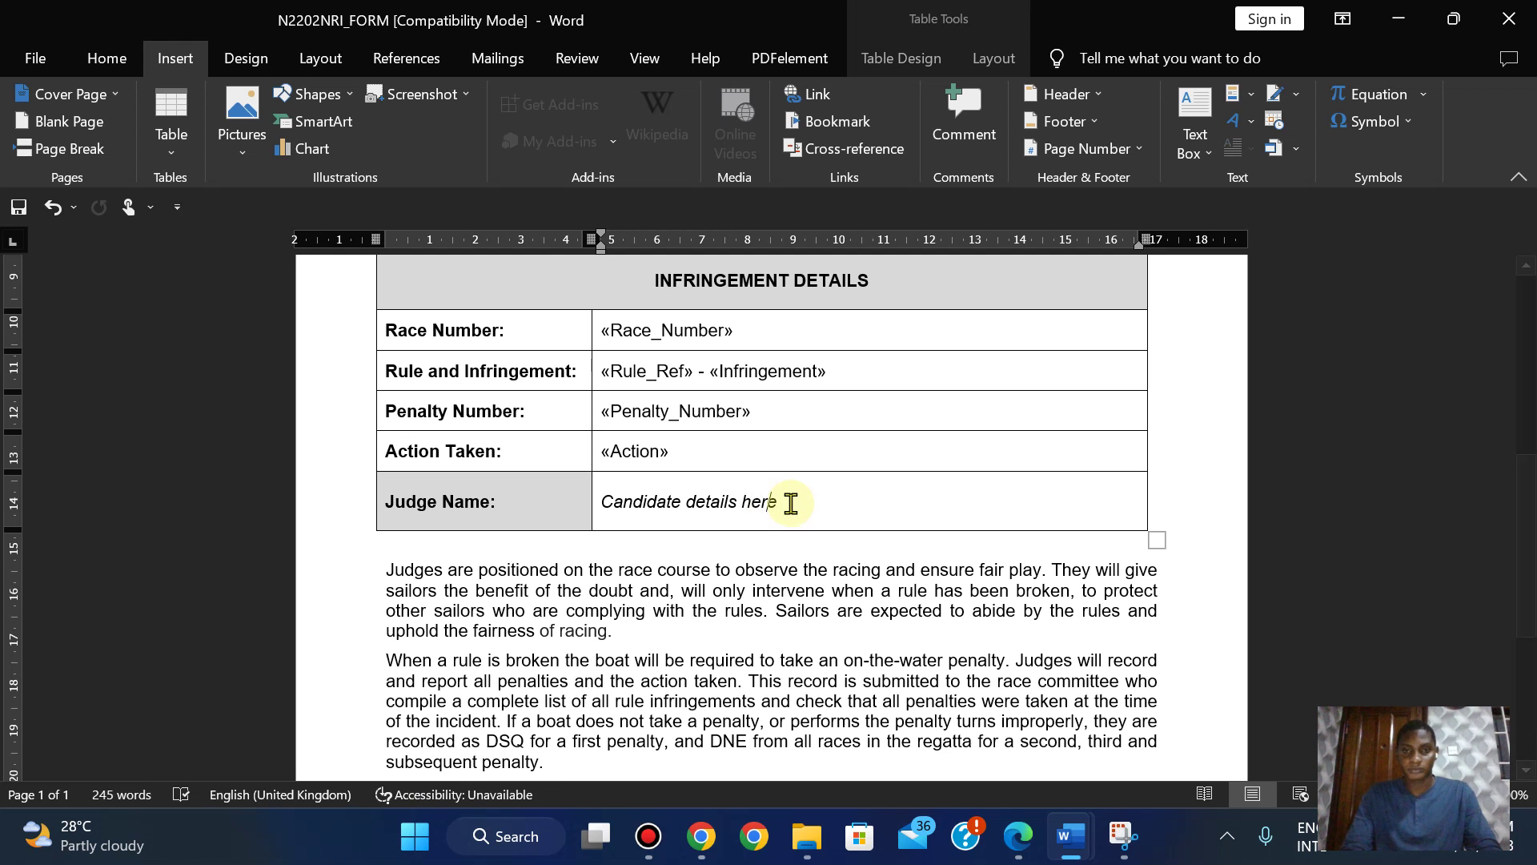
key(ctrl+shift+Left)
key(ctrl+shift+Left)
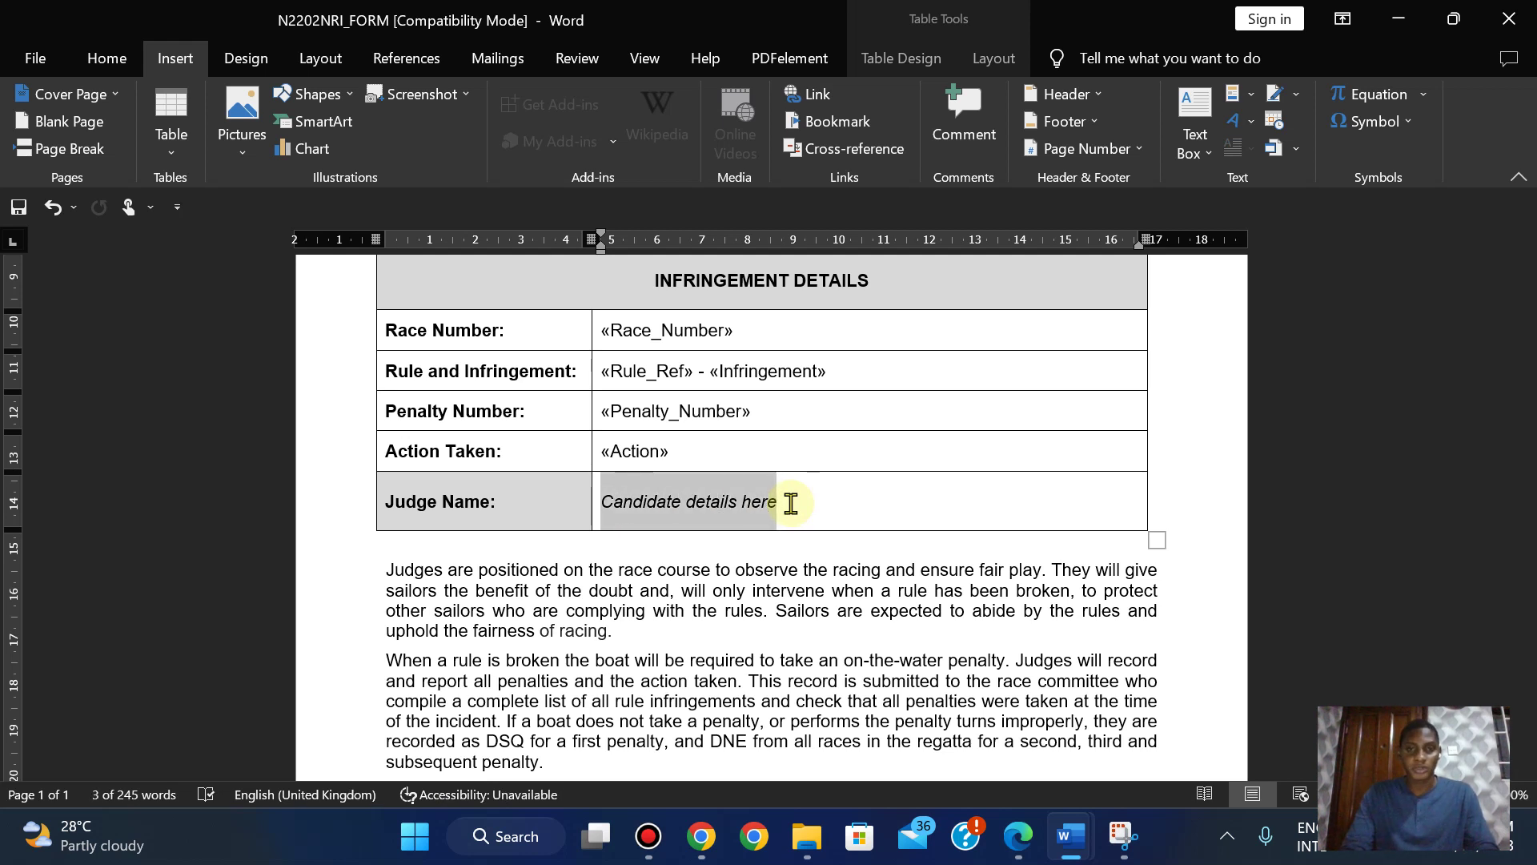
text(Ajiro)
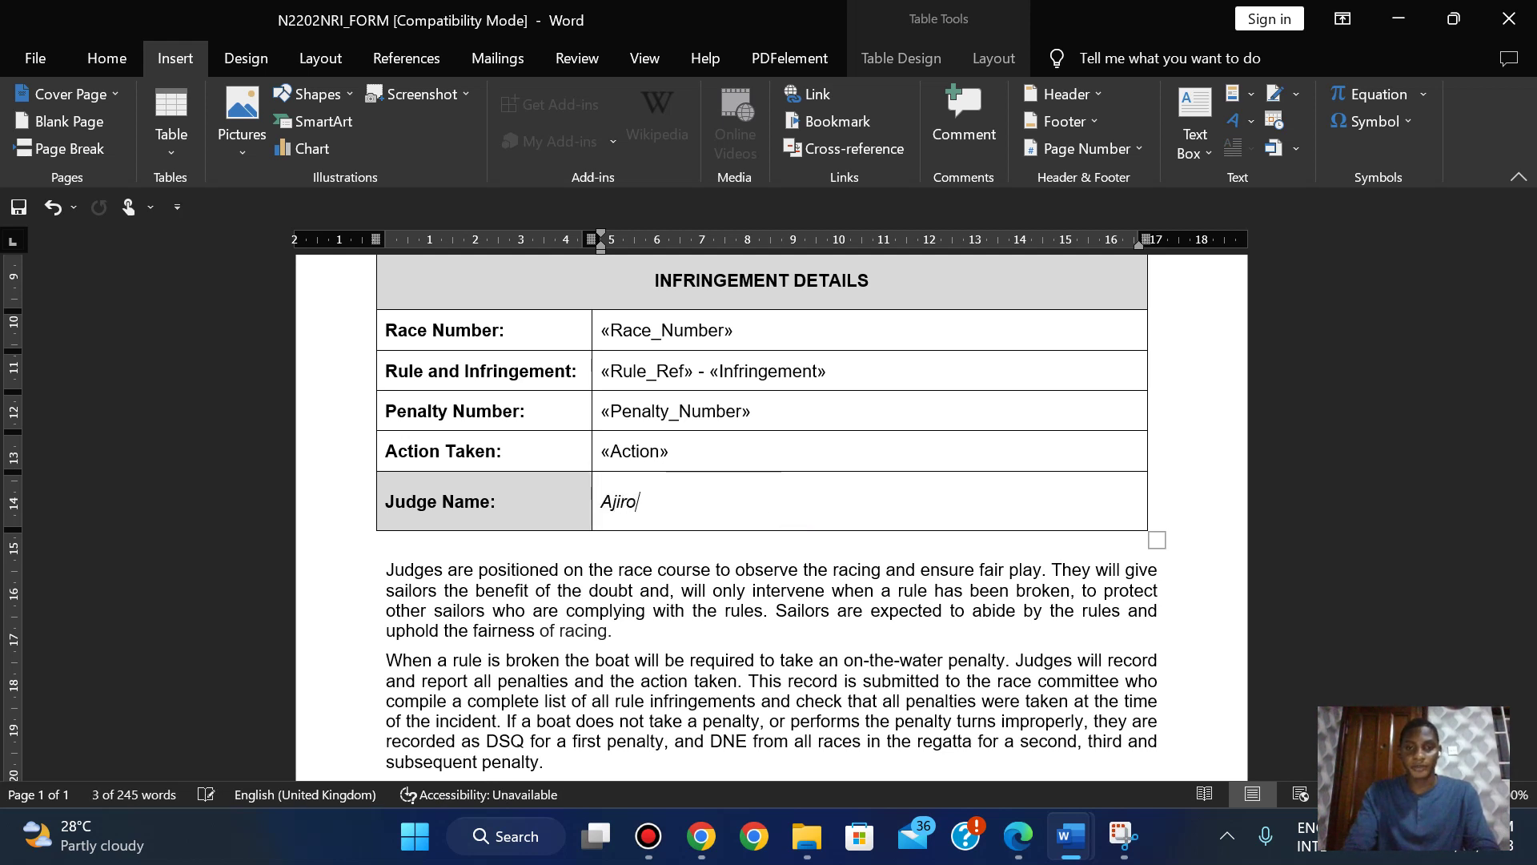
text( n)
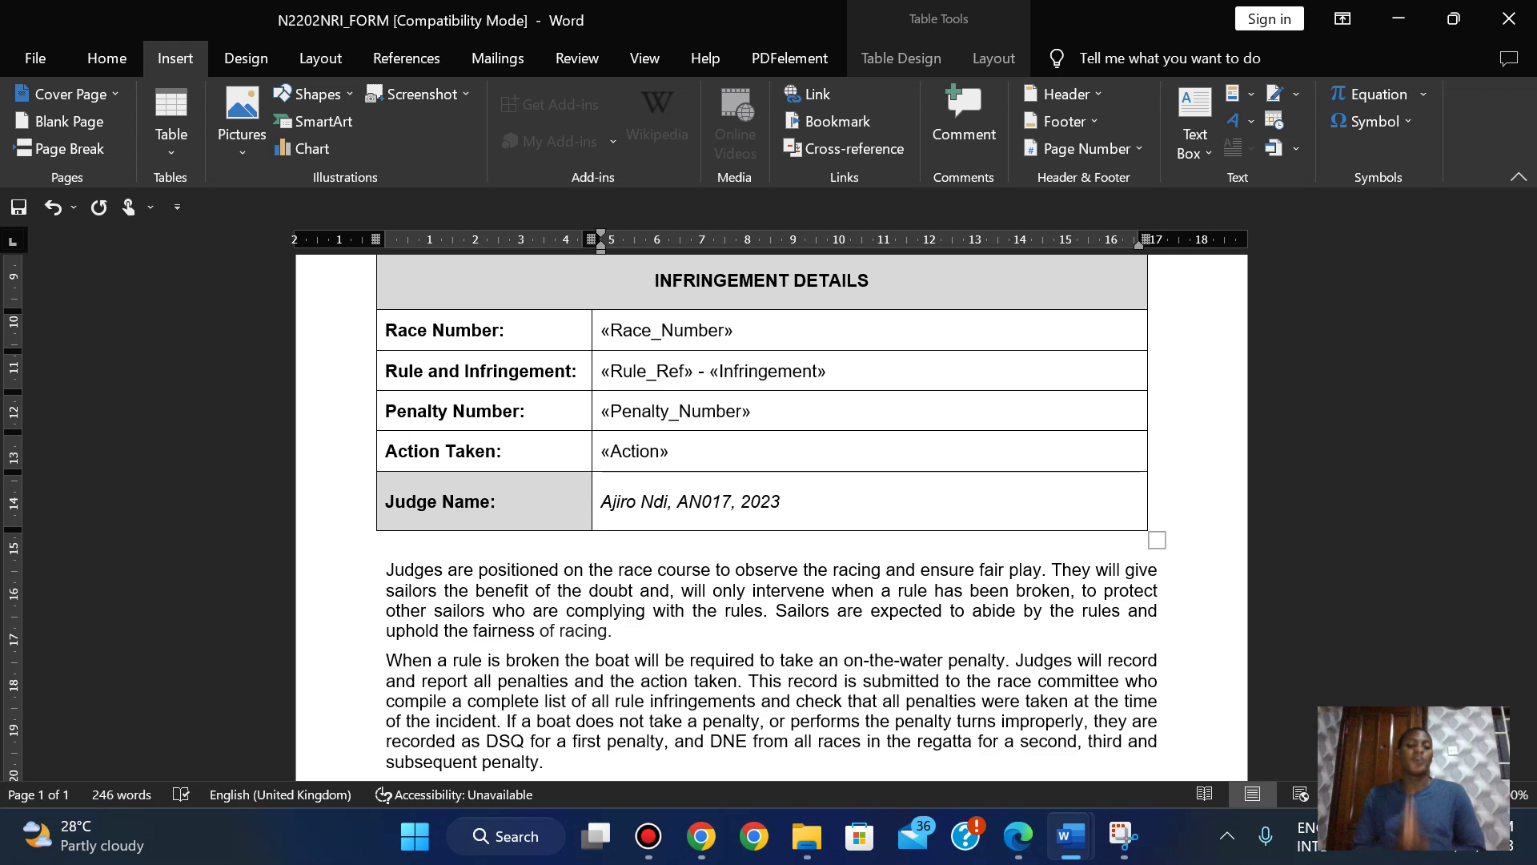
Check question 18 in the question paper, then return to the NRI form
click(1018, 835)
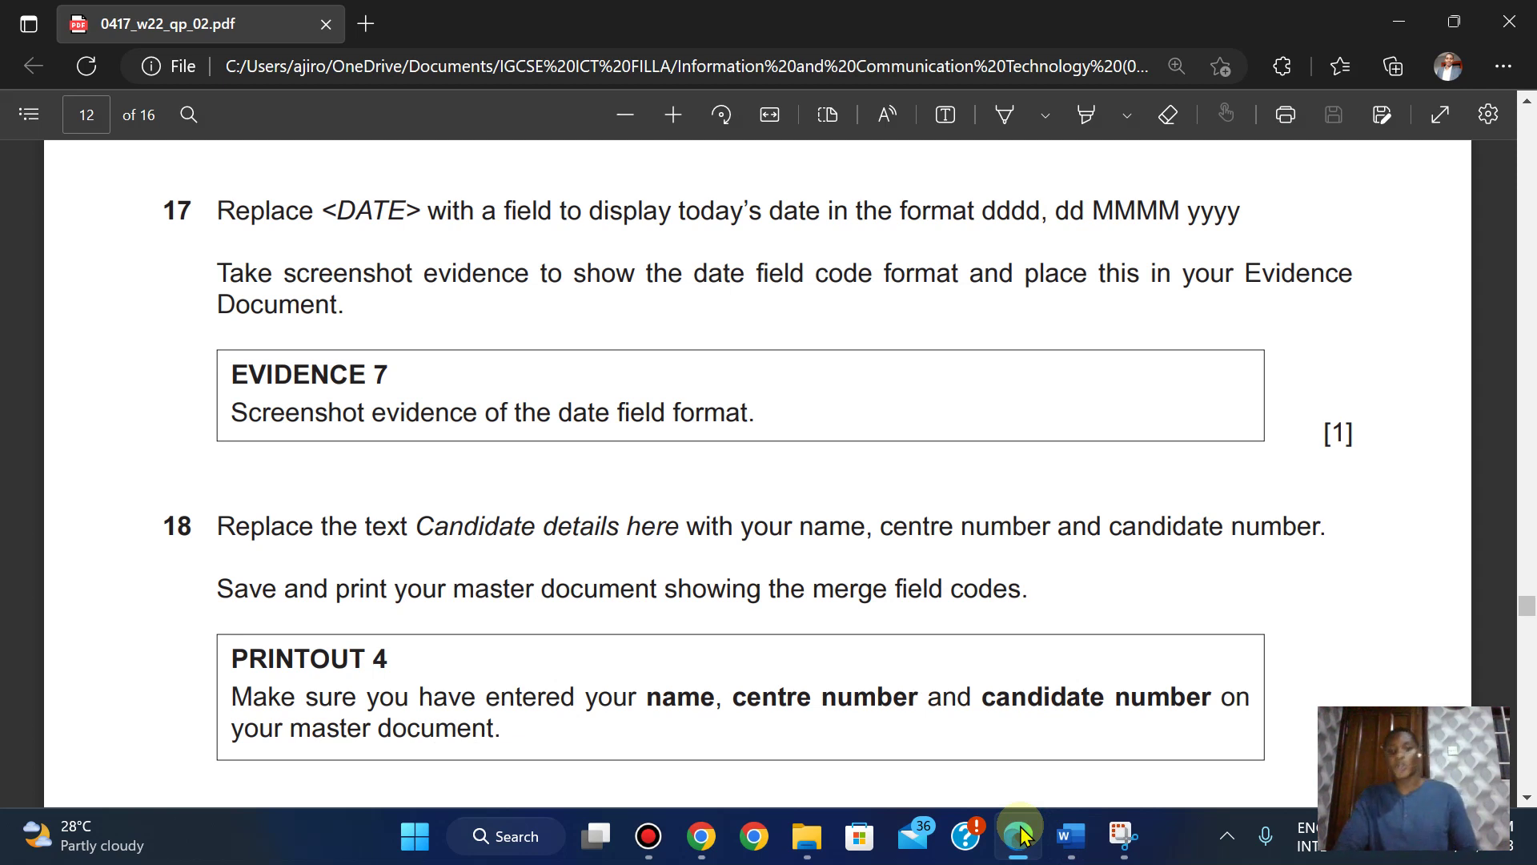
click(1022, 834)
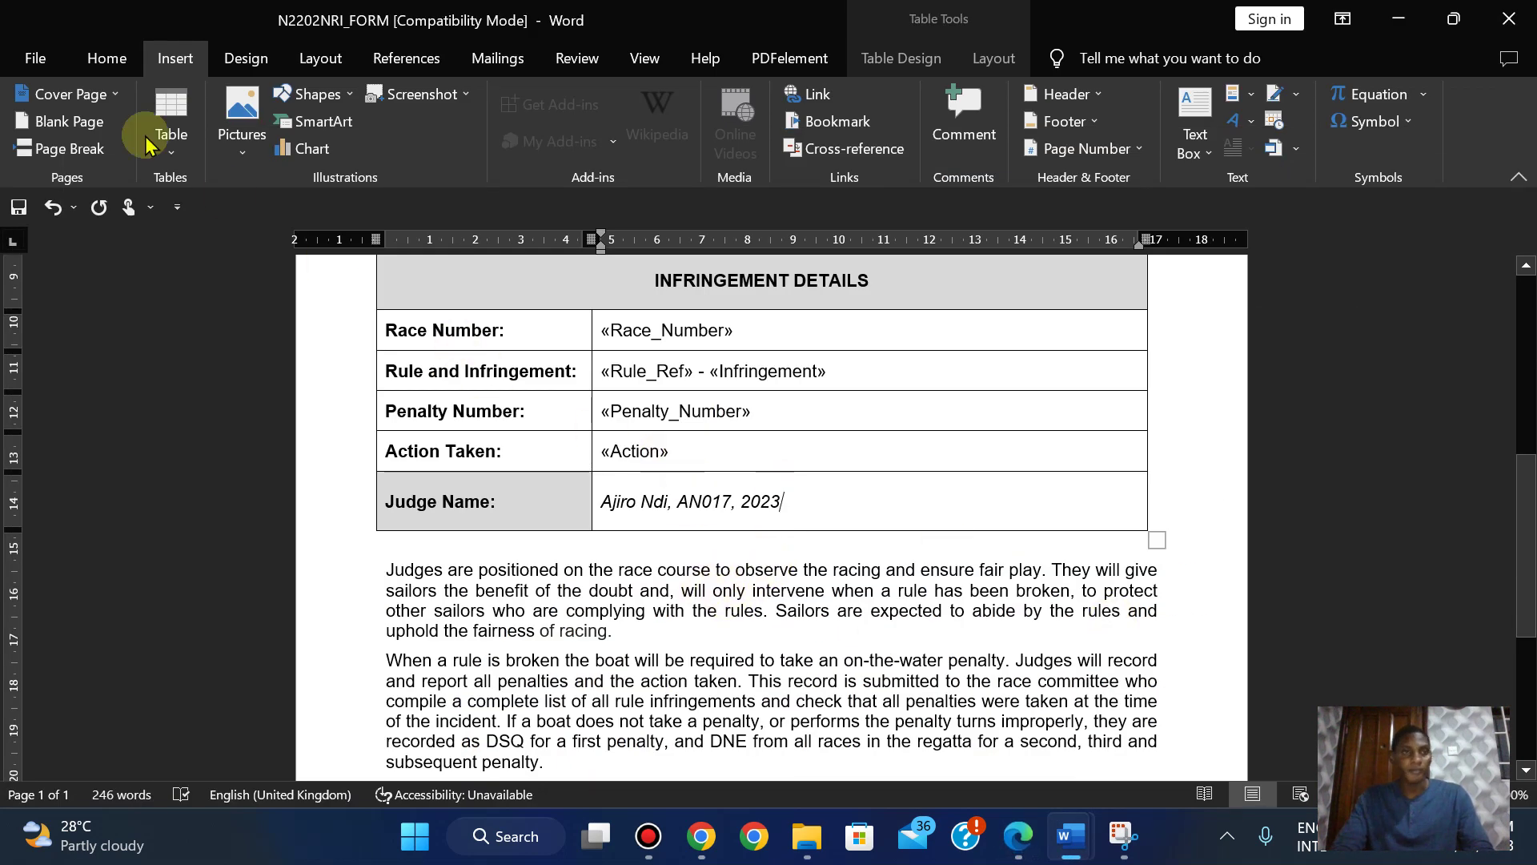
Show the NRI form's print preview with Microsoft Print to PDF
click(36, 58)
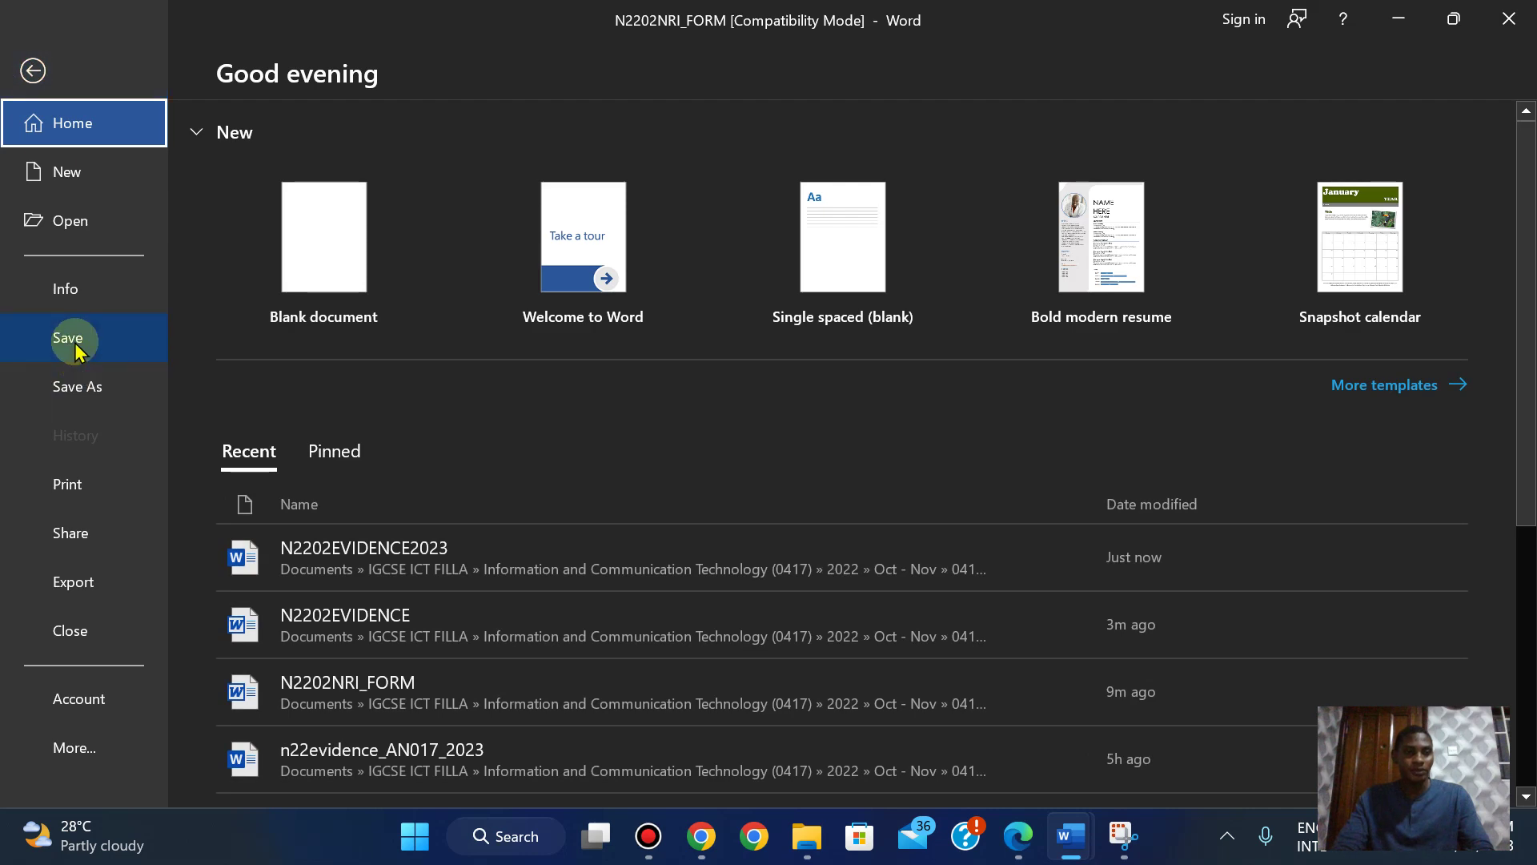
key(Escape)
click(36, 61)
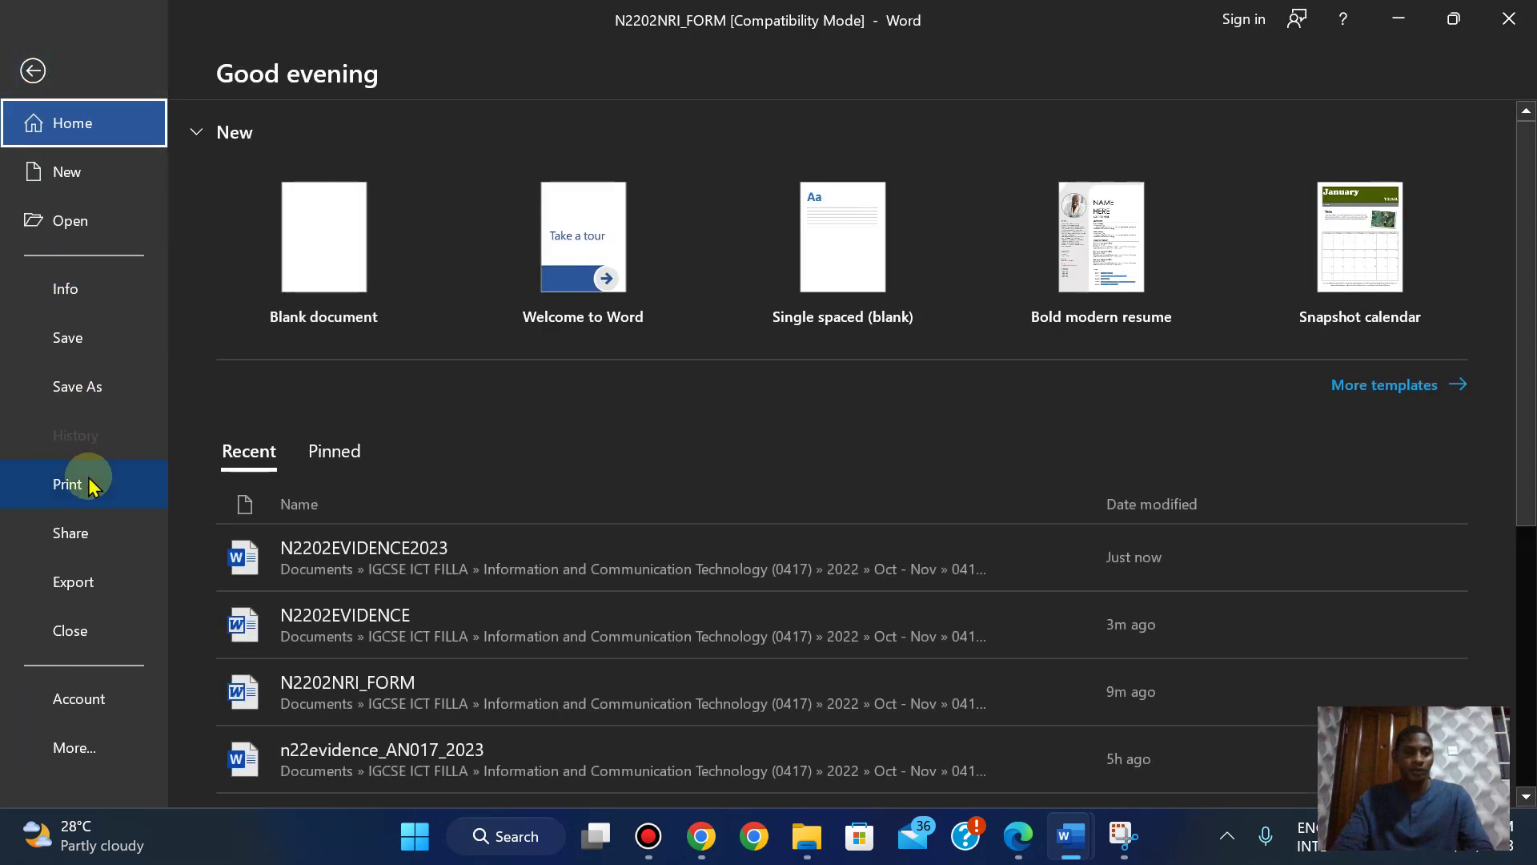
click(89, 486)
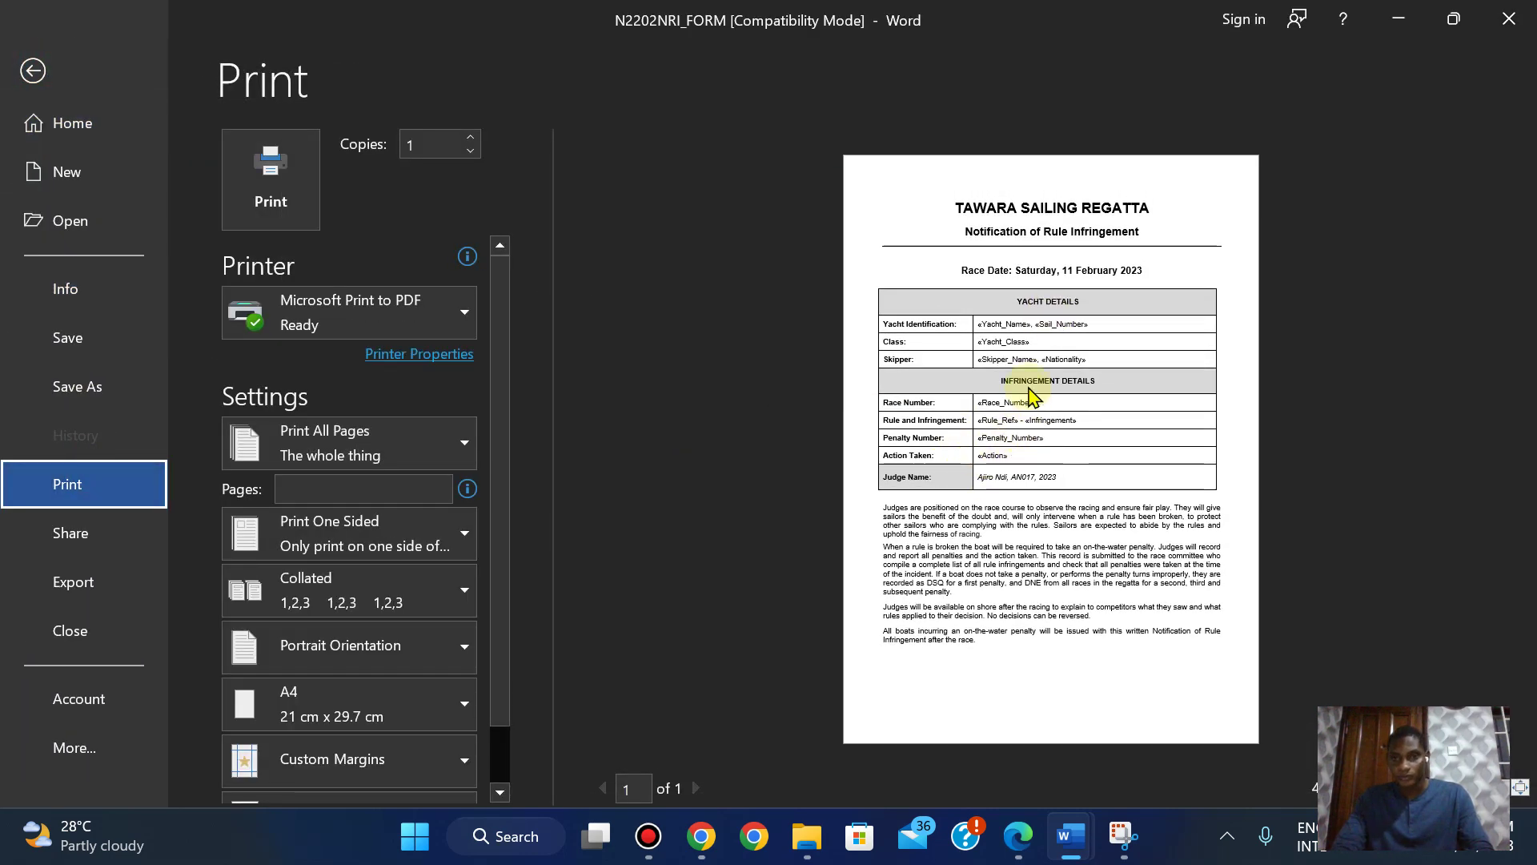
Copy the text 'PRINTOUT 4' from question 18 in the question paper
click(1019, 835)
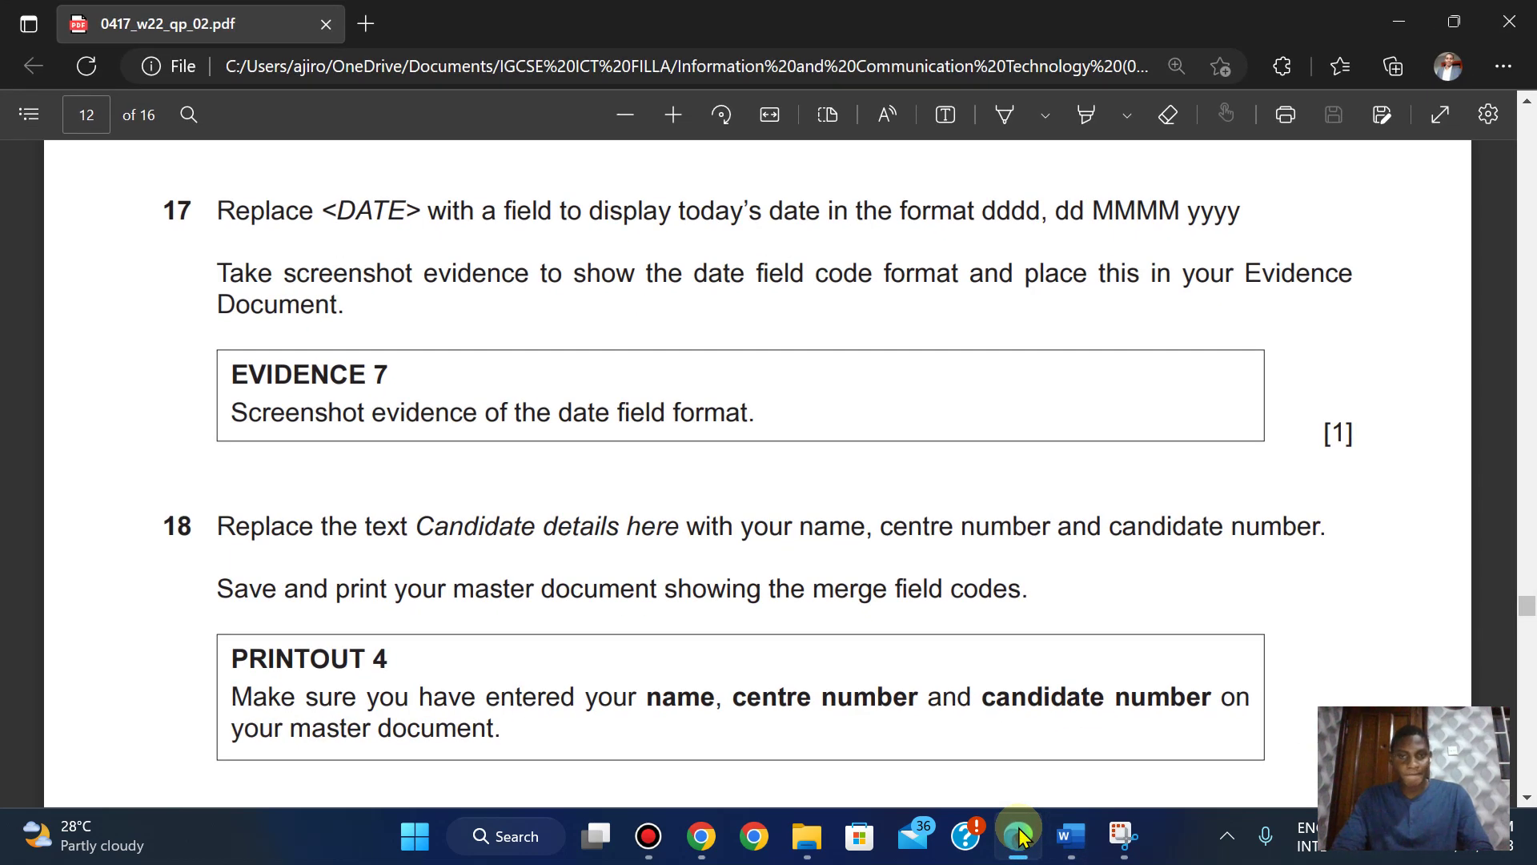
key(Down)
key(Down)
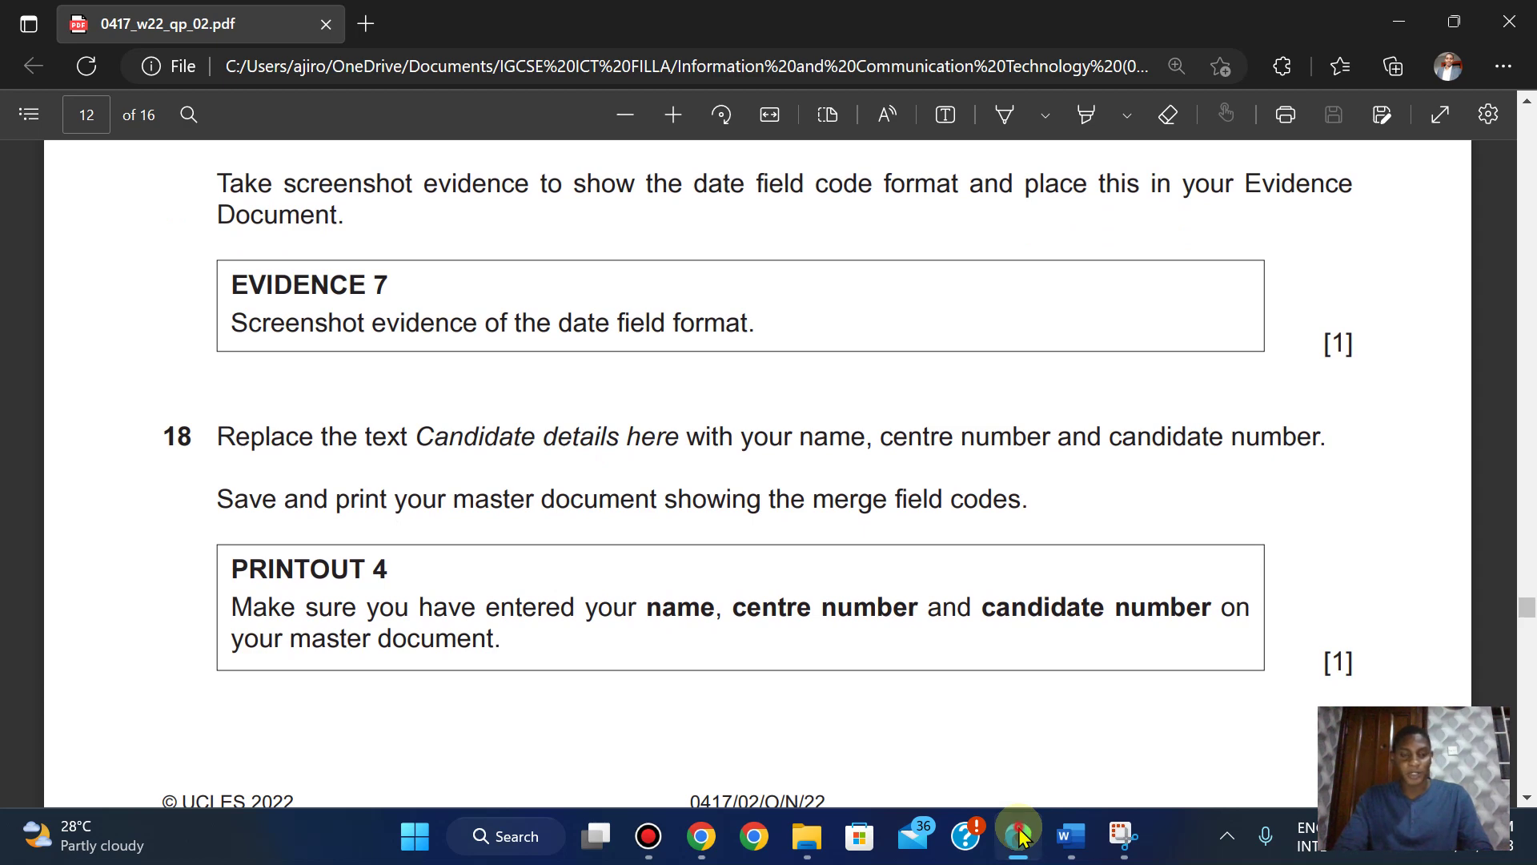
click(1019, 836)
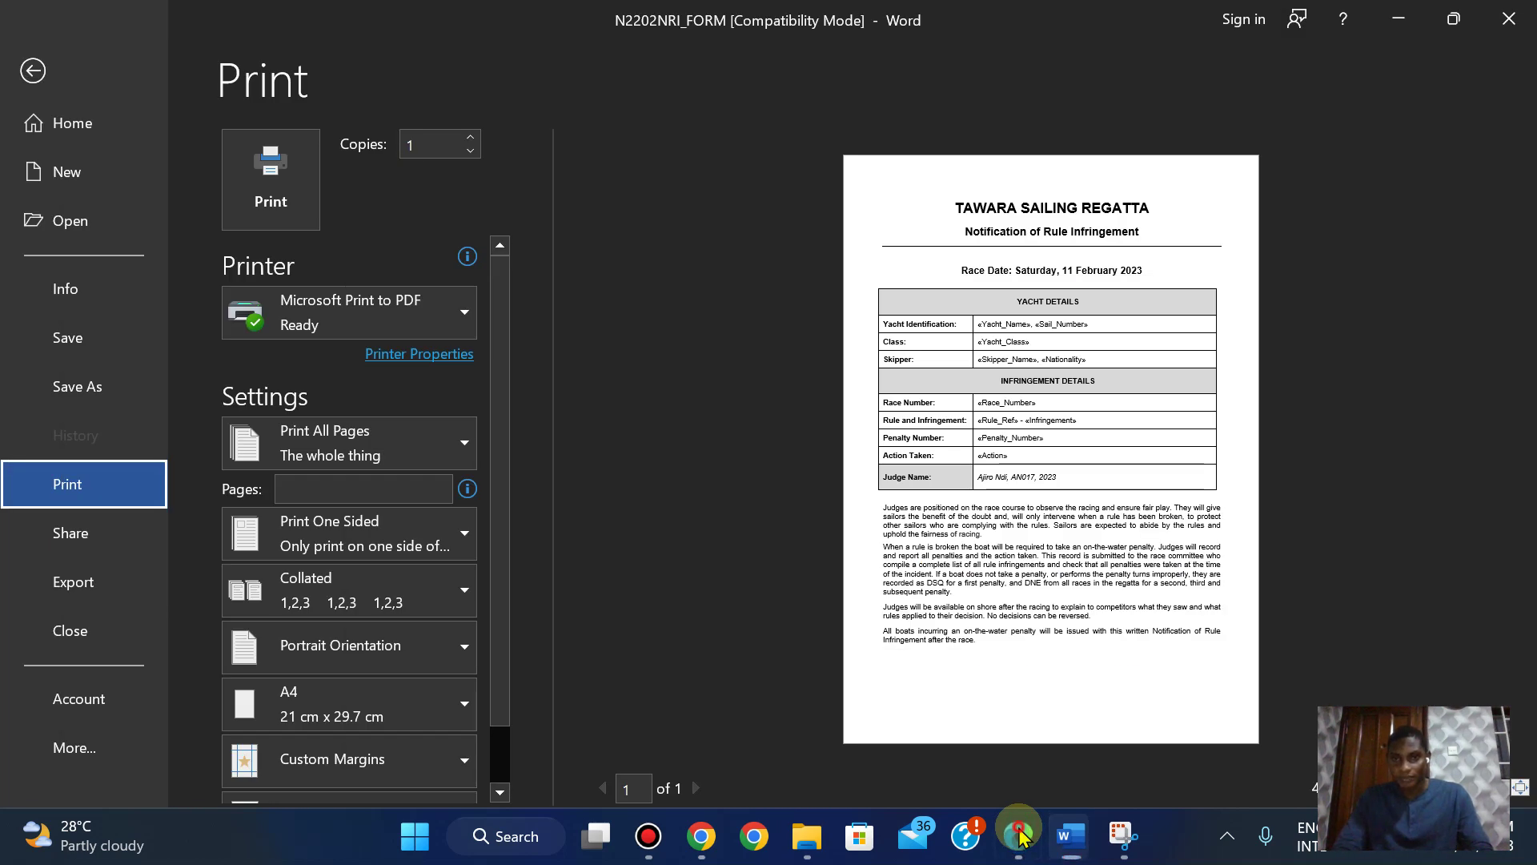
click(1019, 836)
click(1018, 836)
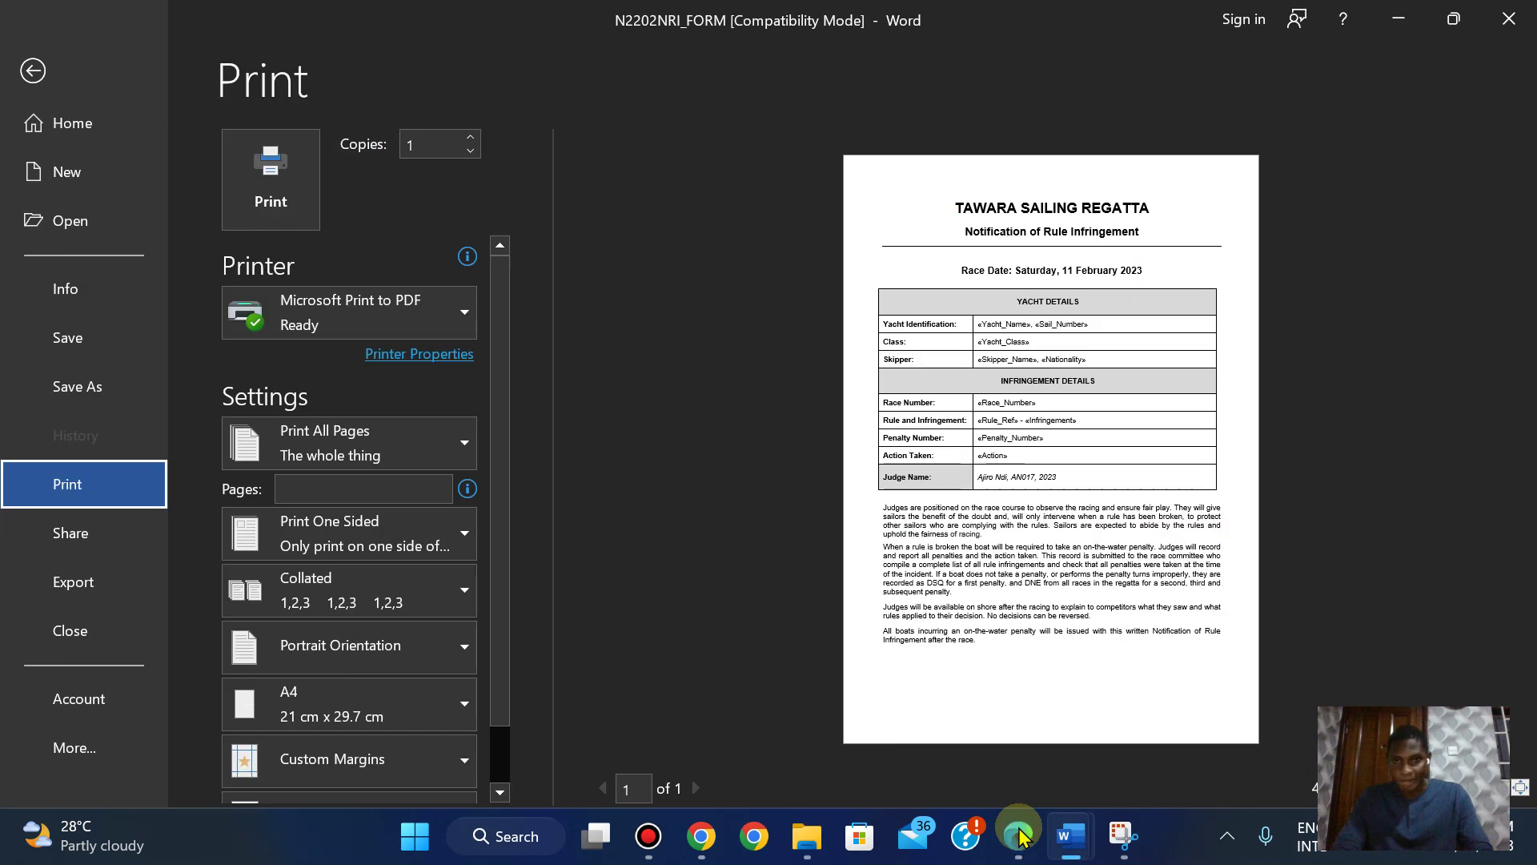
click(1018, 835)
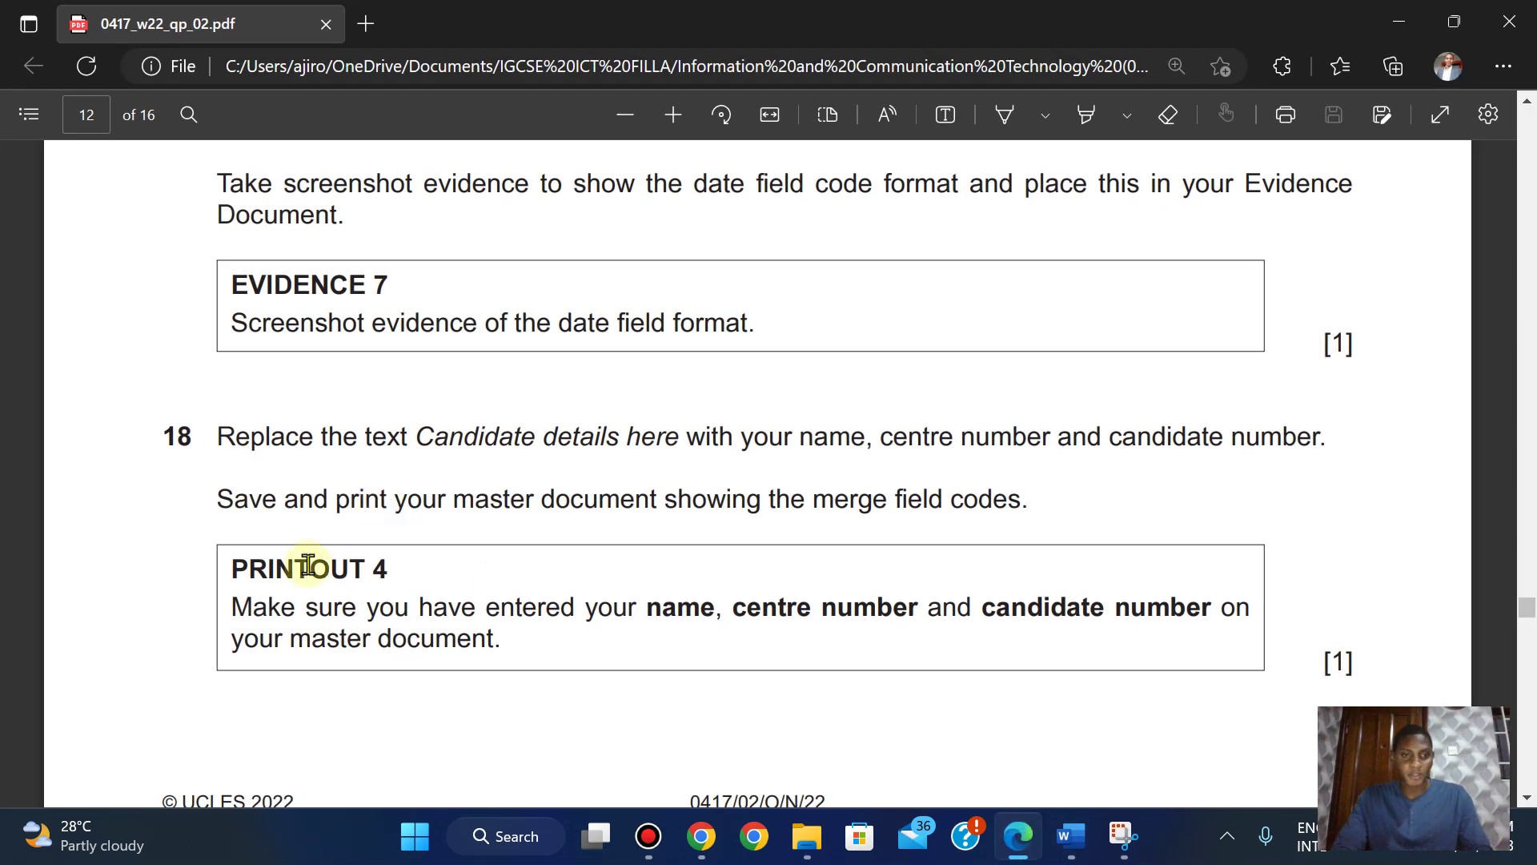
drag(240, 572, 389, 569)
right_click(388, 570)
click(443, 377)
mouse_move(1018, 836)
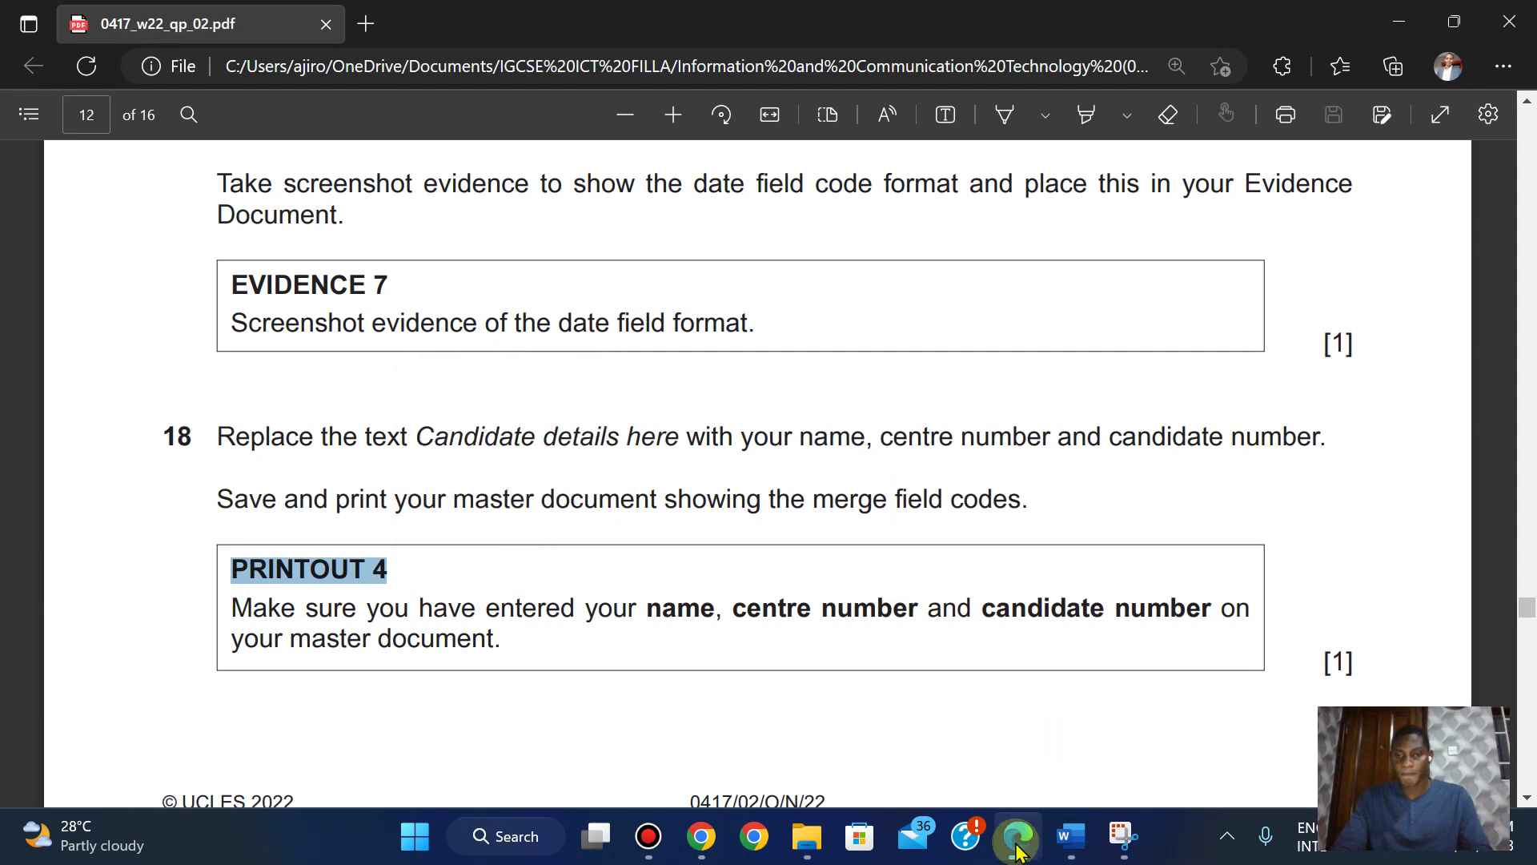
In the save dialog, move up from the SAFETY folder to OneDrive Documents
click(985, 709)
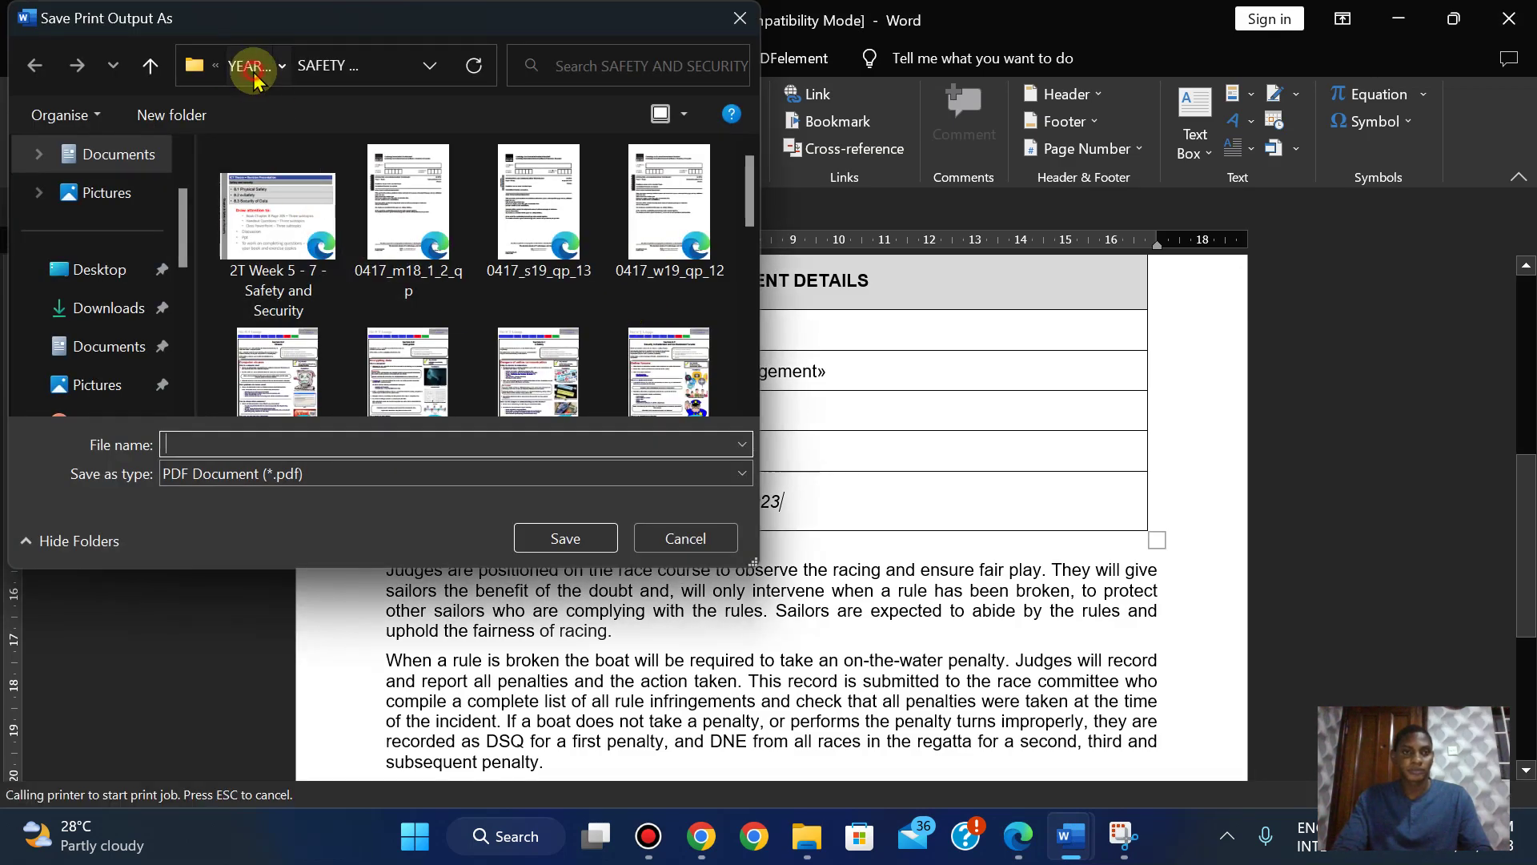
click(246, 72)
click(251, 68)
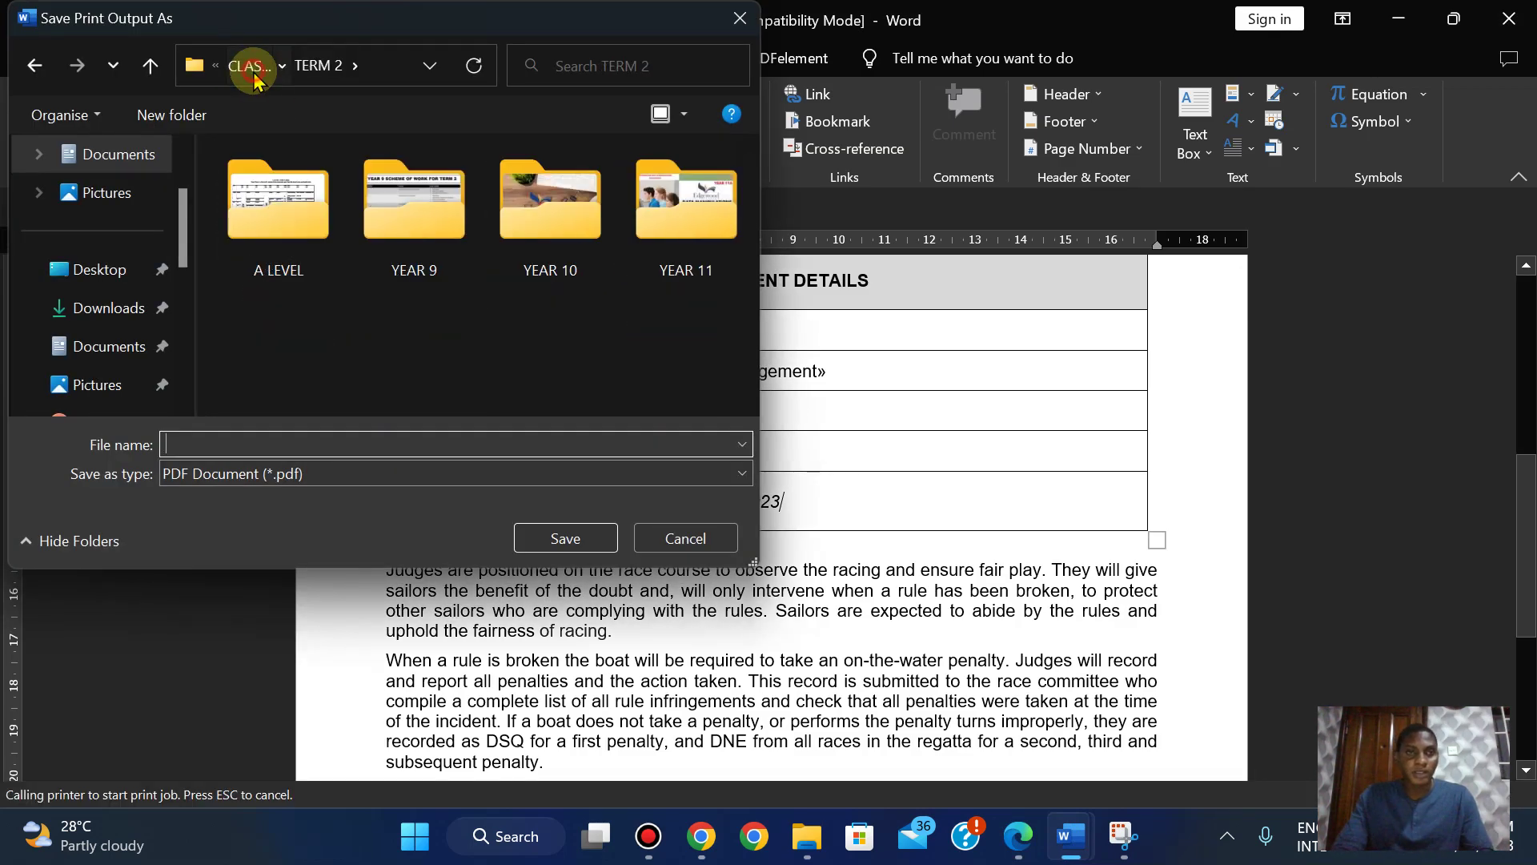
click(250, 67)
click(250, 69)
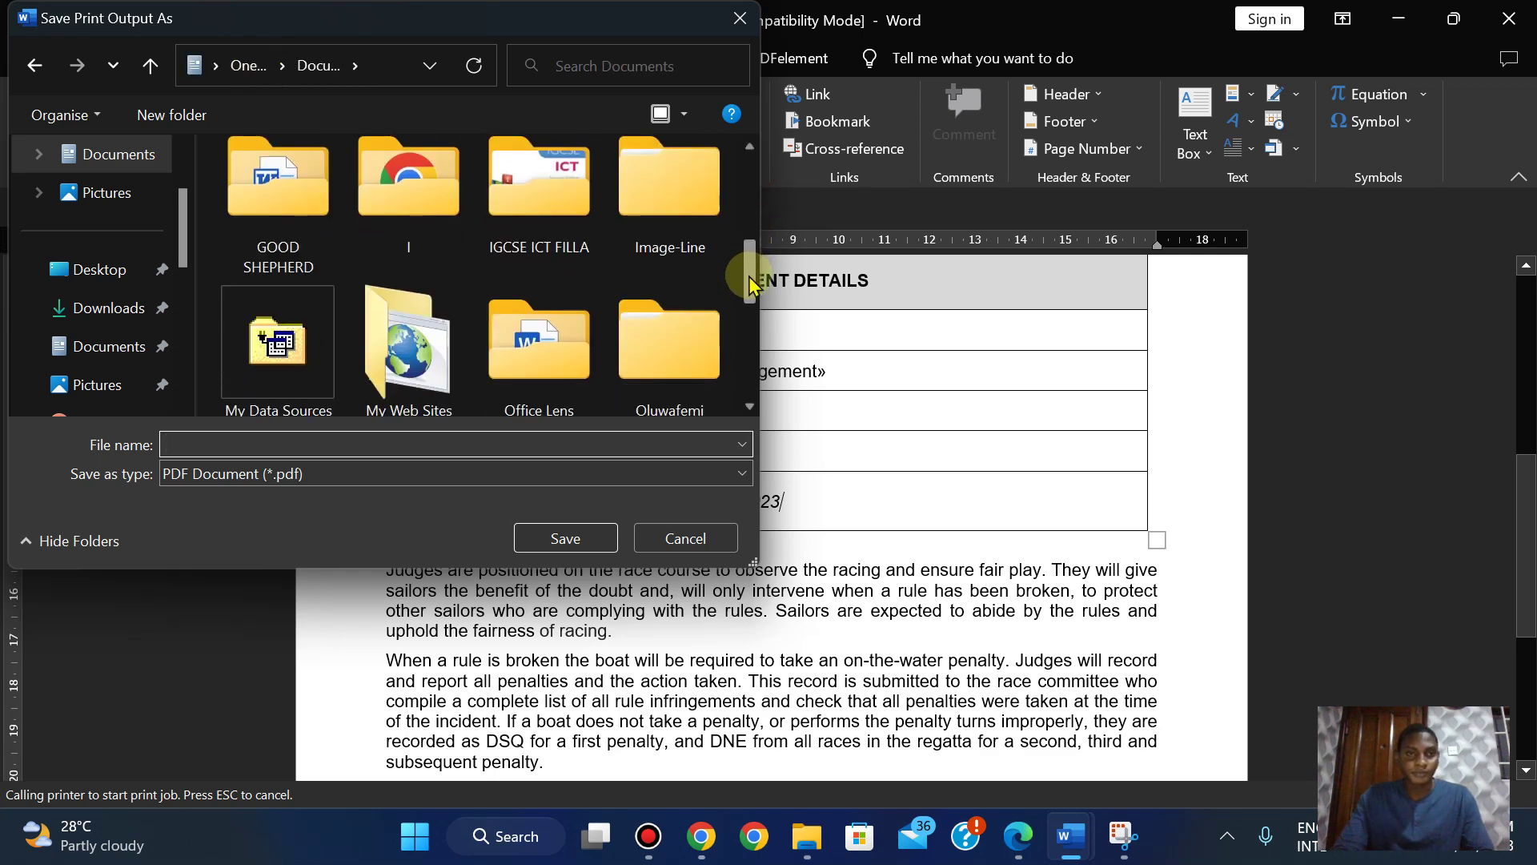
mouse_move(755, 196)
mouse_down()
mouse_move(750, 306)
mouse_move(589, 232)
mouse_up()
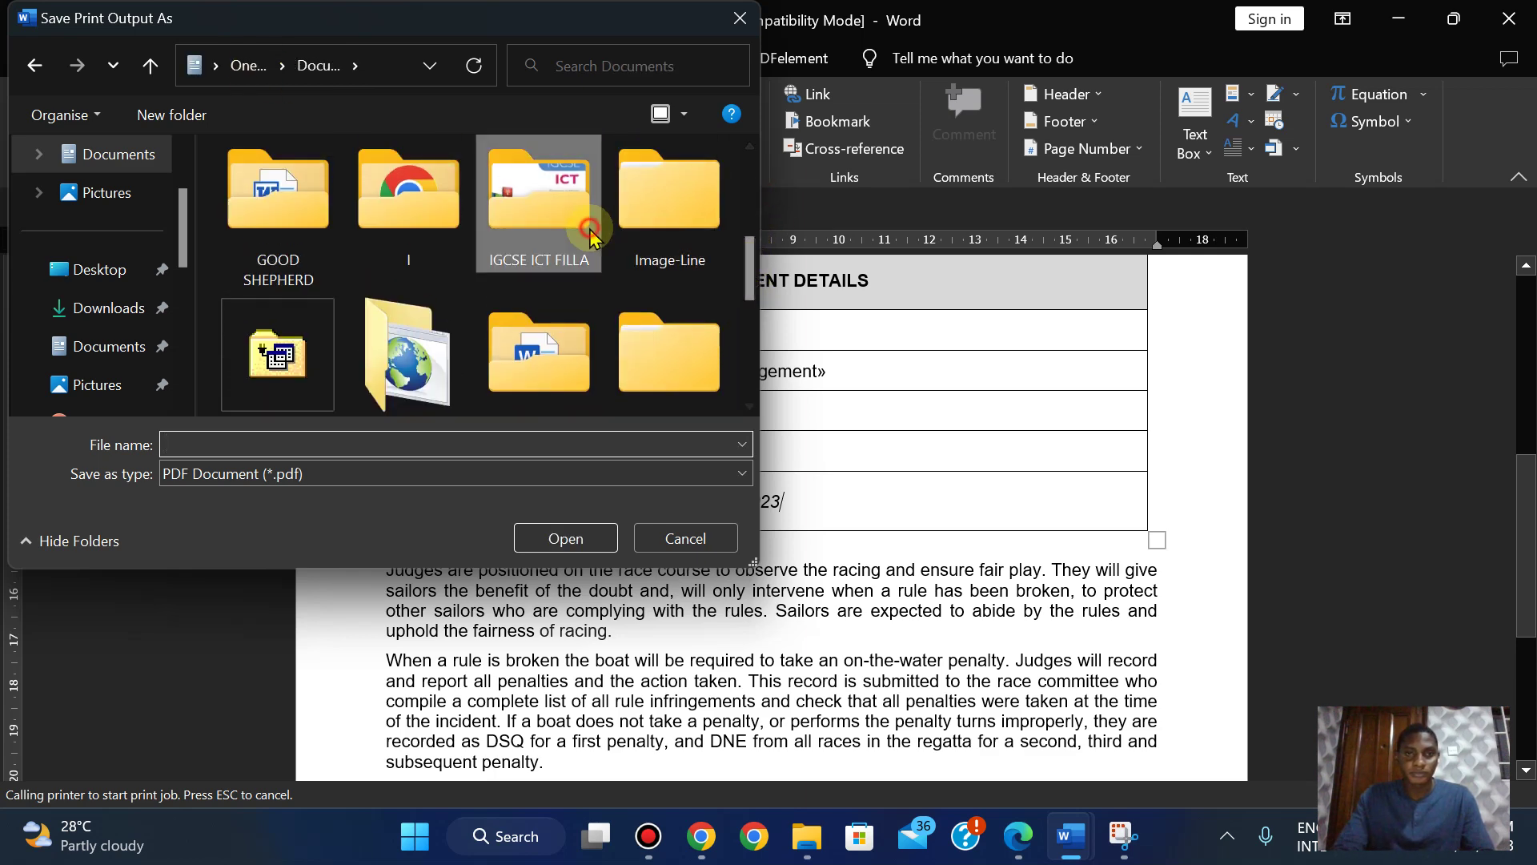
Save as PRINTOUT 4 in IGCSE ICT FILLA > ICT > 2022 > Oct - Nov > 0417_w22_sf_02 subfolder
double_click(582, 233)
double_click(277, 362)
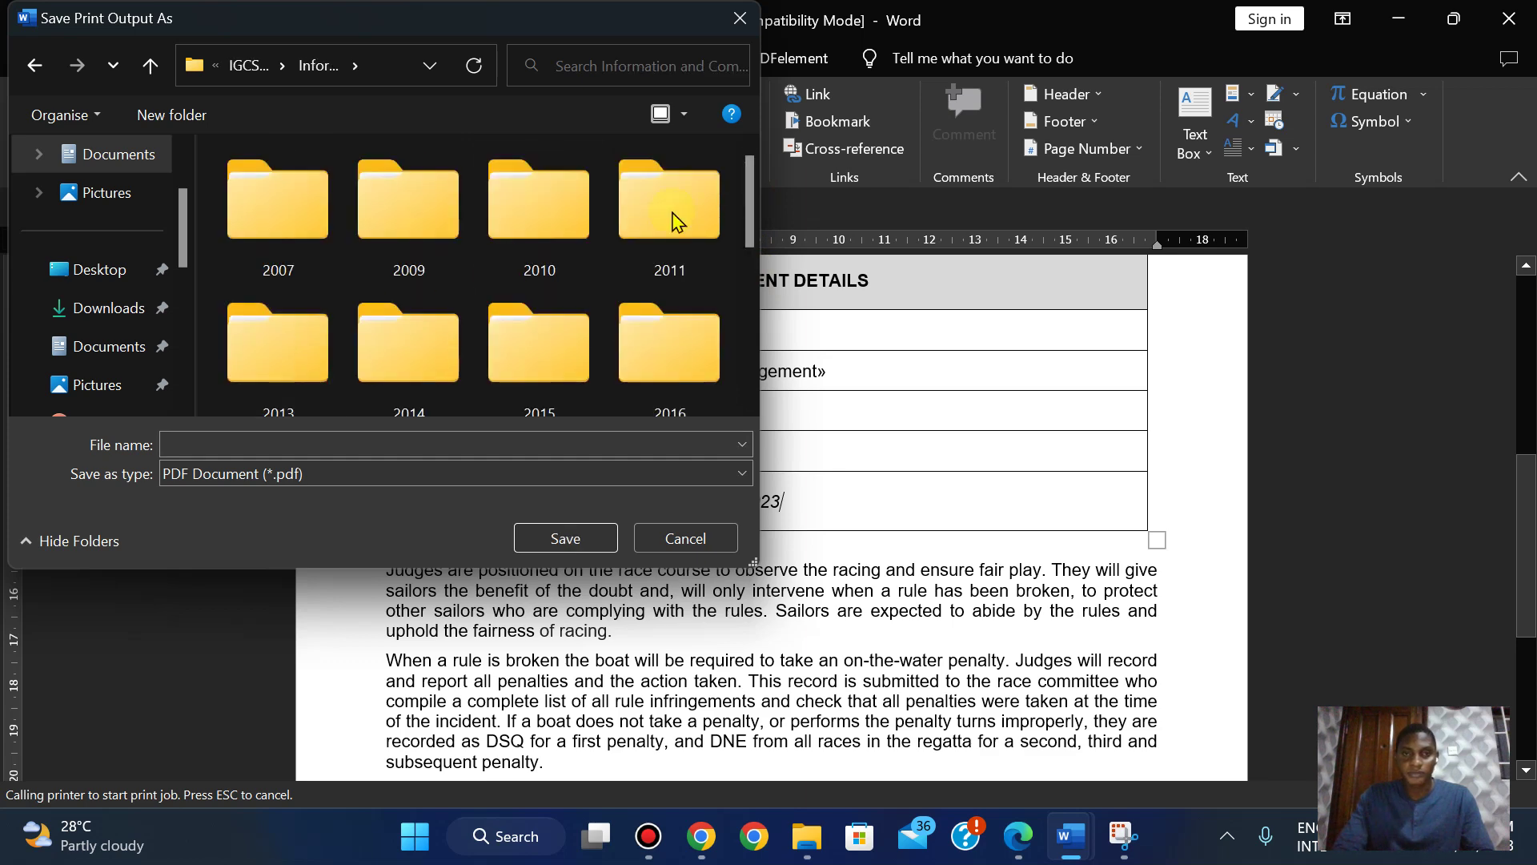
drag(749, 195, 753, 342)
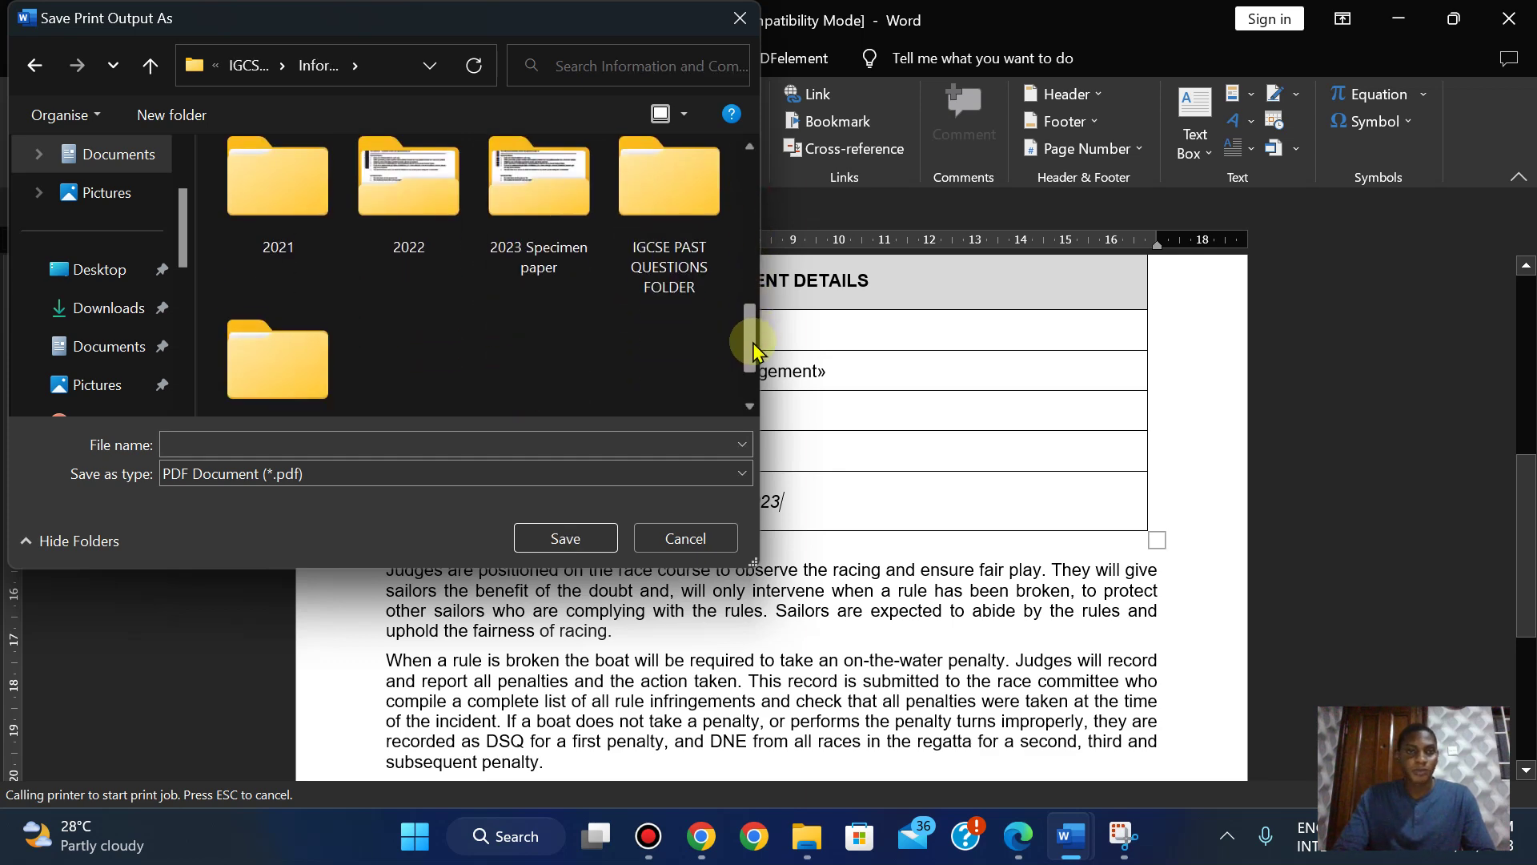
double_click(394, 203)
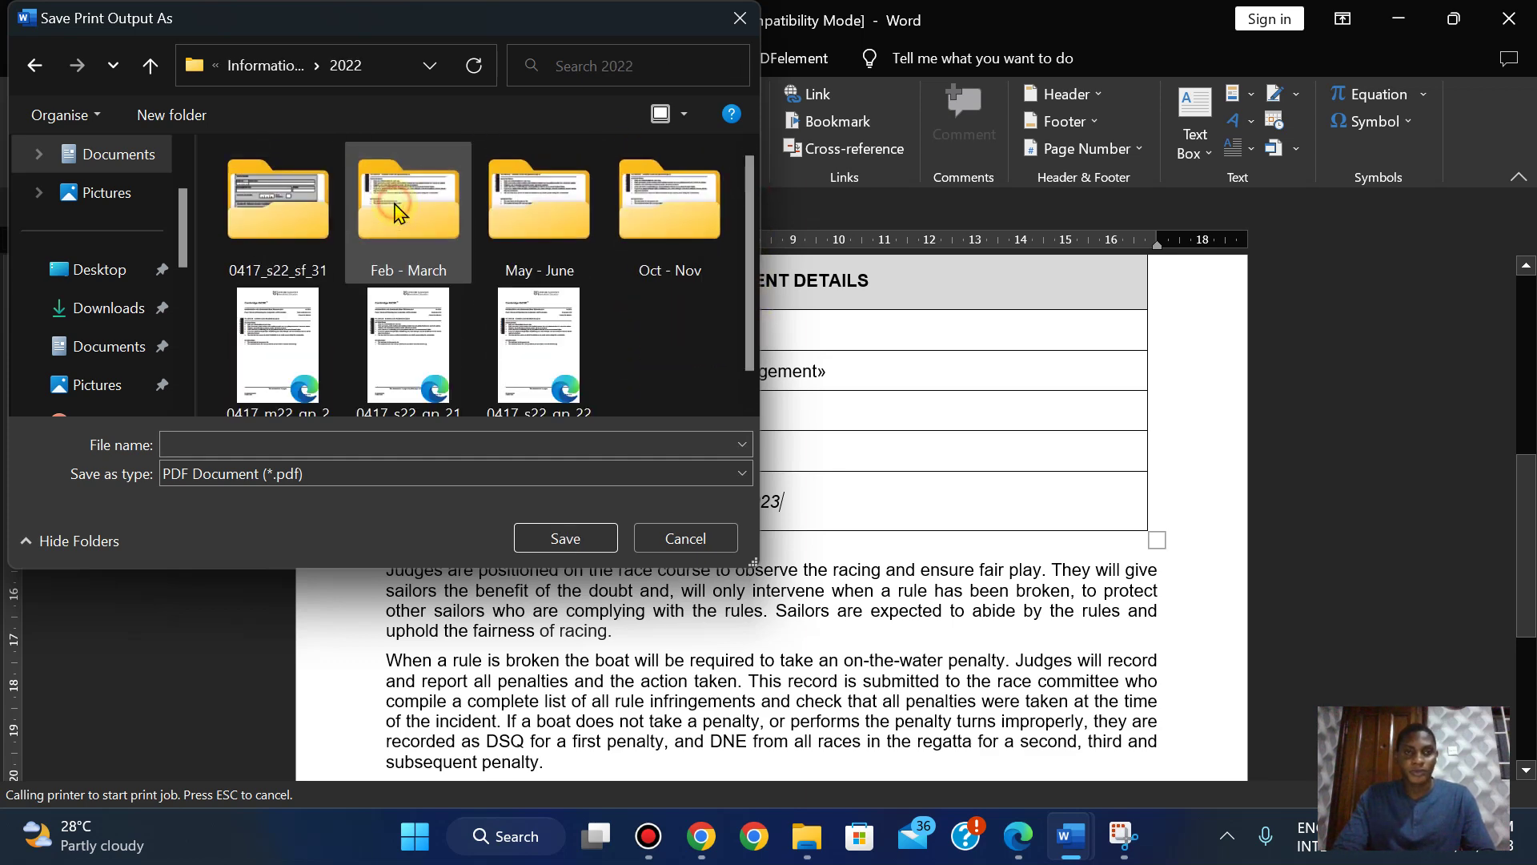
double_click(679, 222)
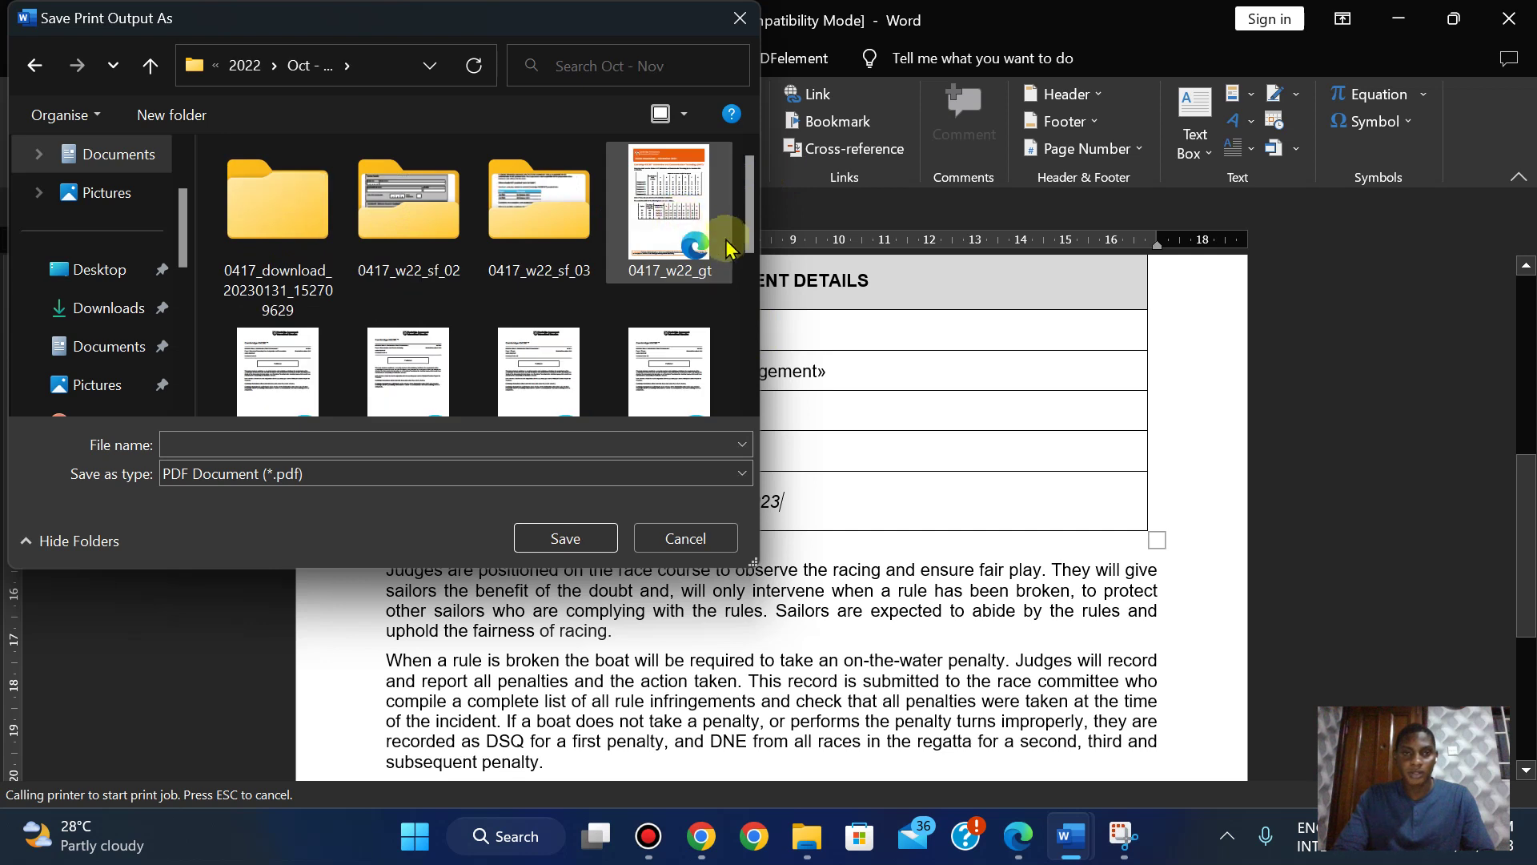
double_click(409, 207)
double_click(300, 240)
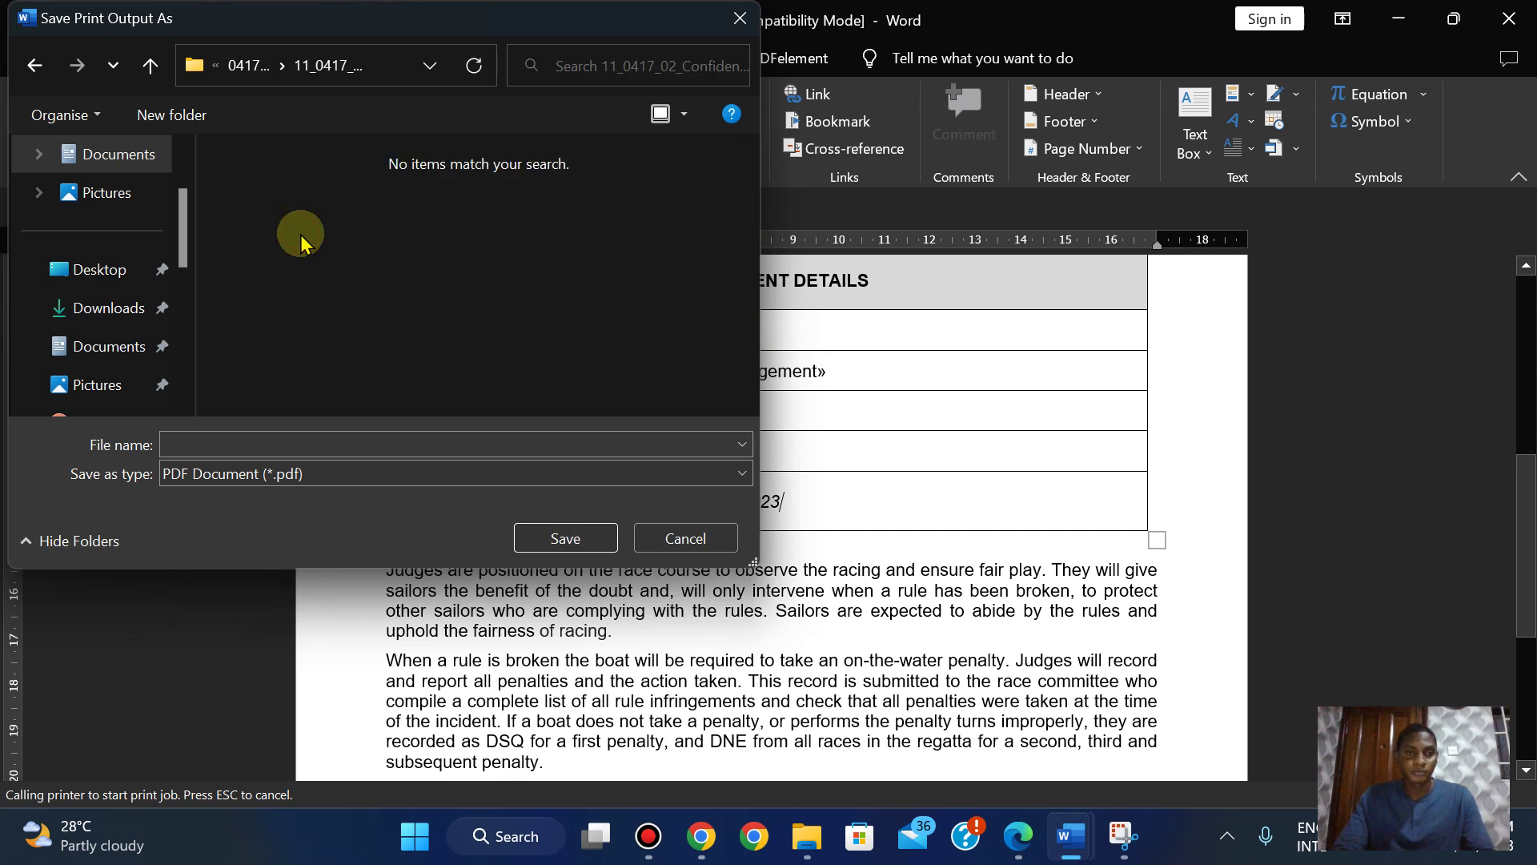
click(211, 447)
text(PRINTOUT 4)
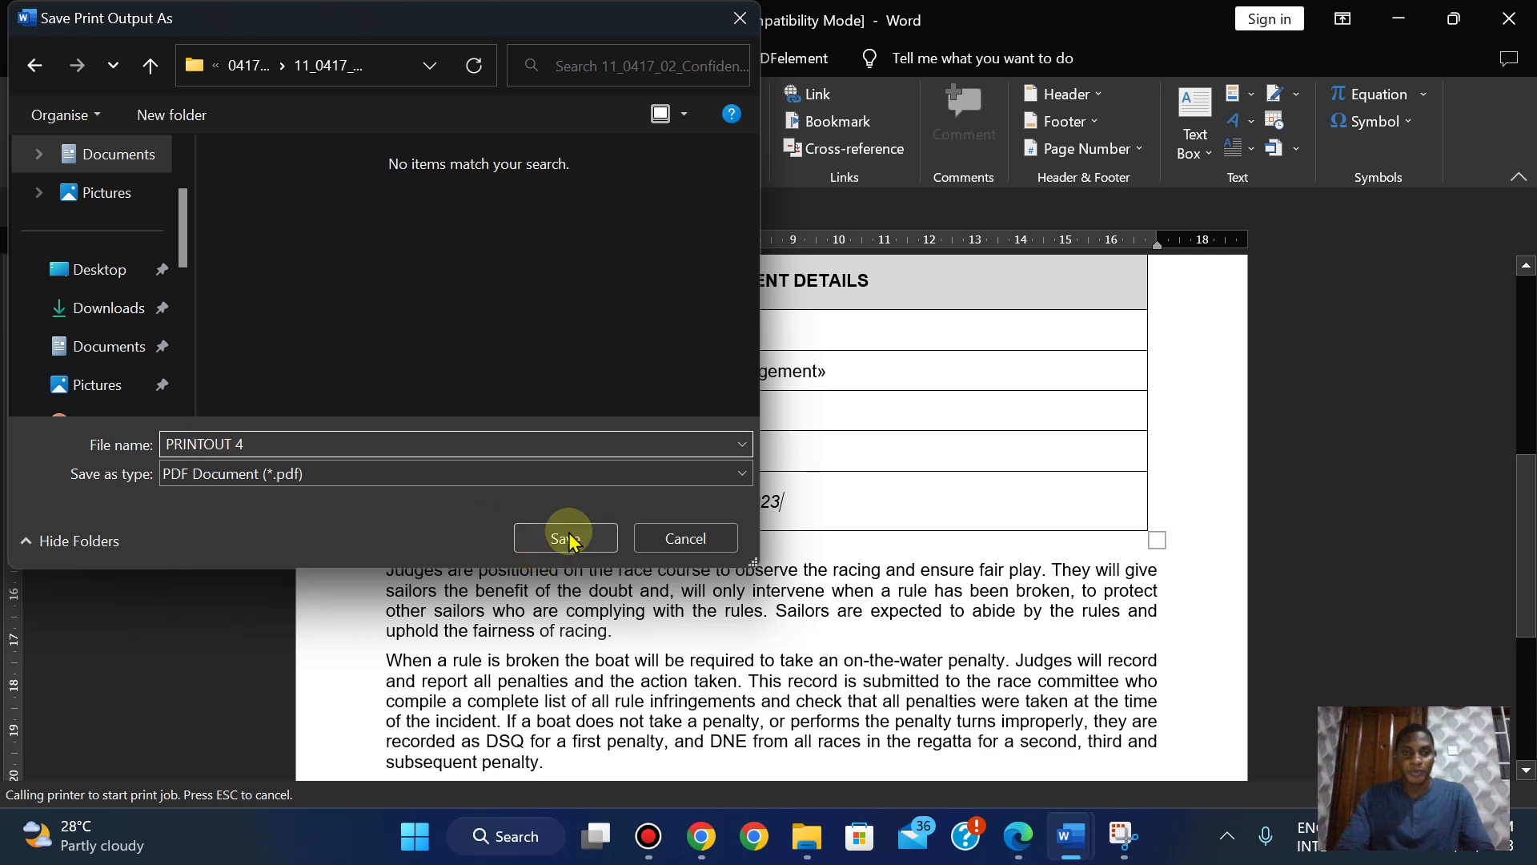
click(566, 539)
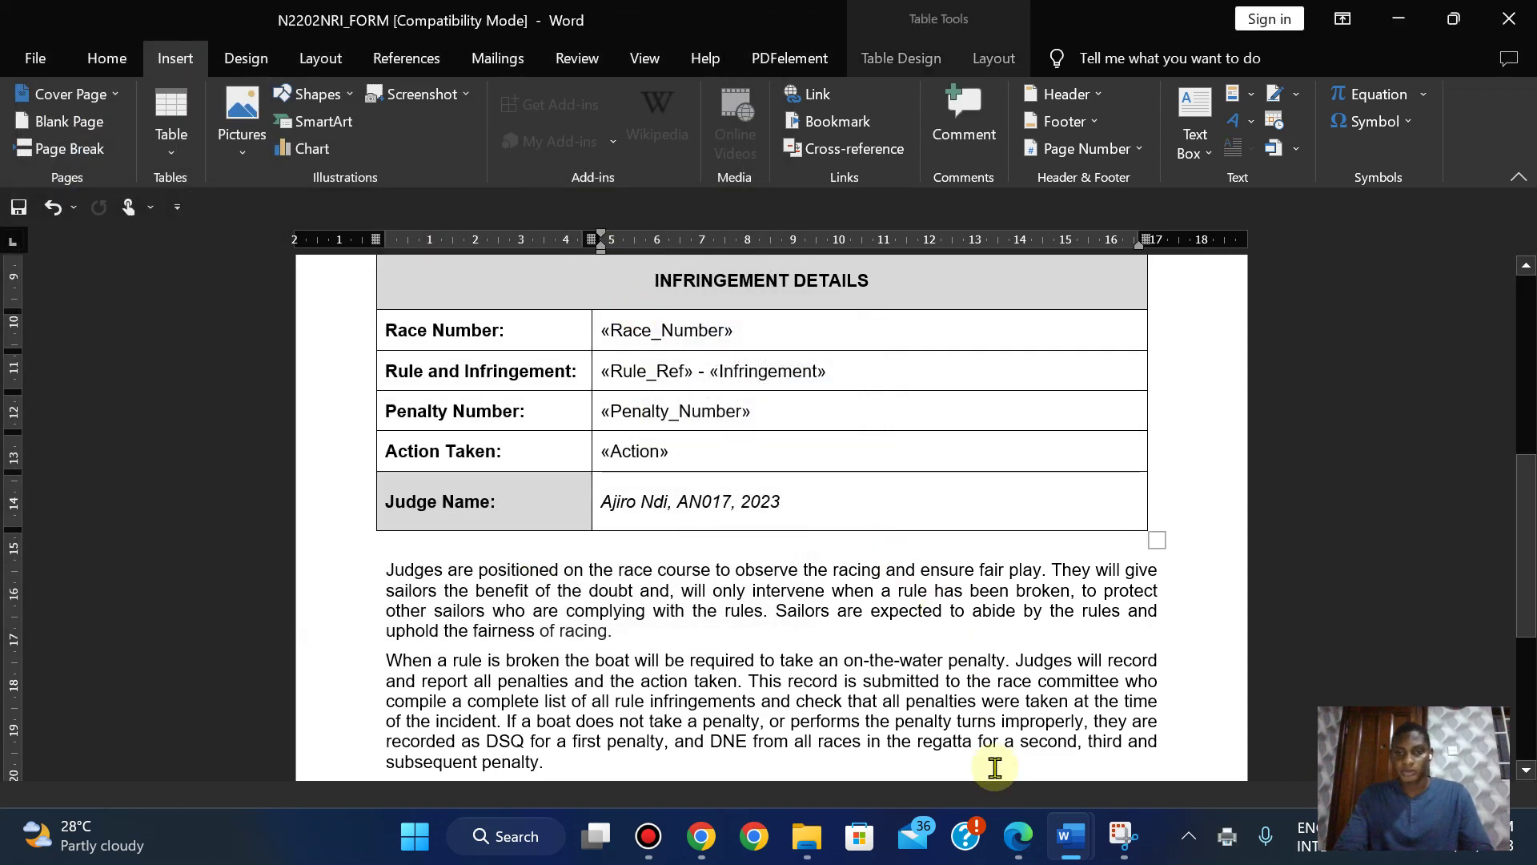
click(1017, 836)
scroll(769, 481, down, 4)
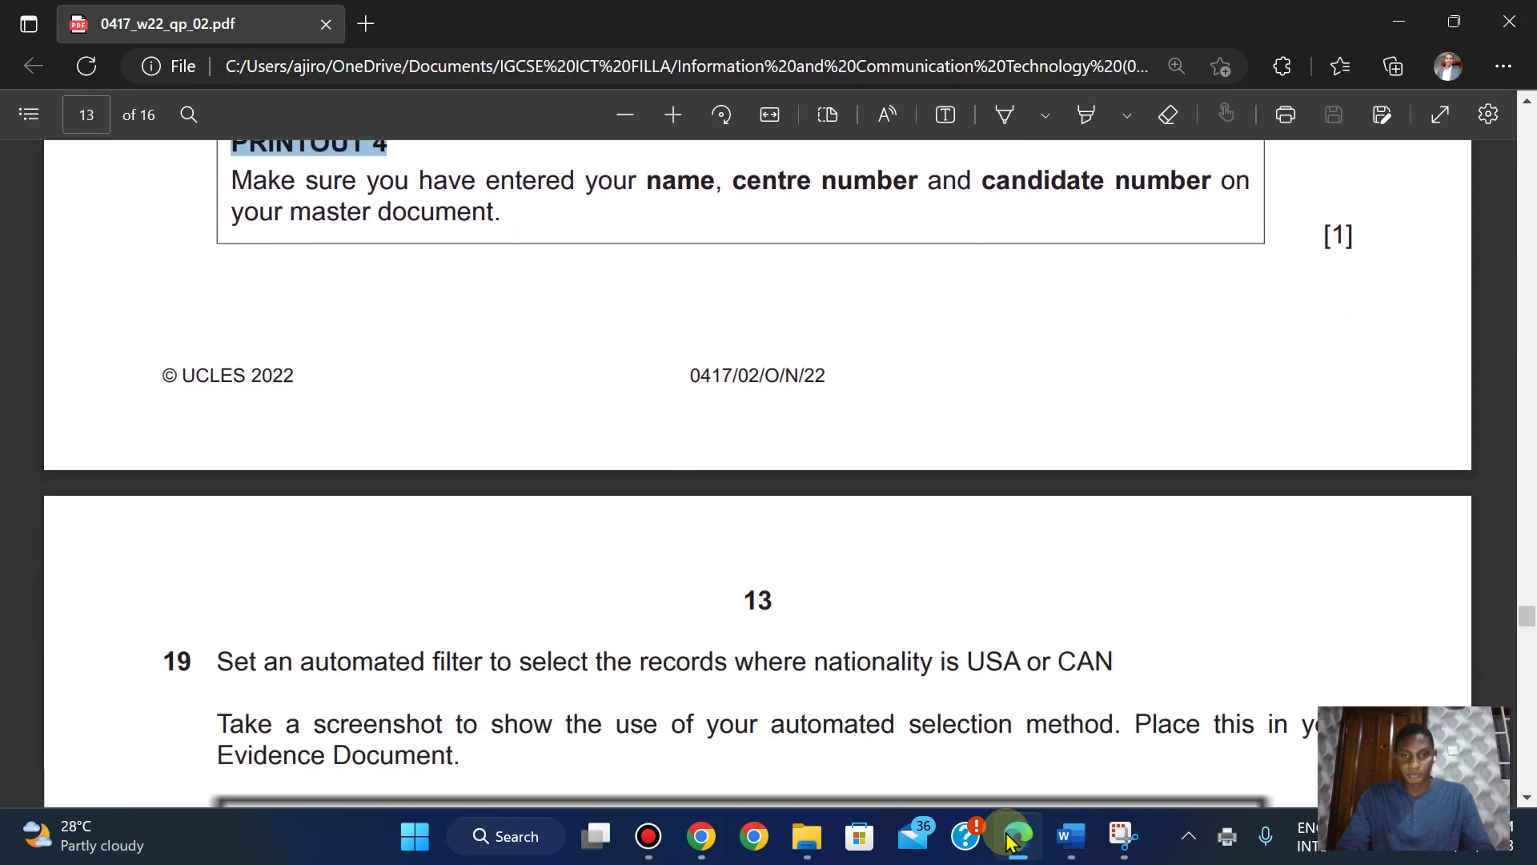
key(Down)
key(Down)
key(Down)
key(Down)
key(Down)
key(Down)
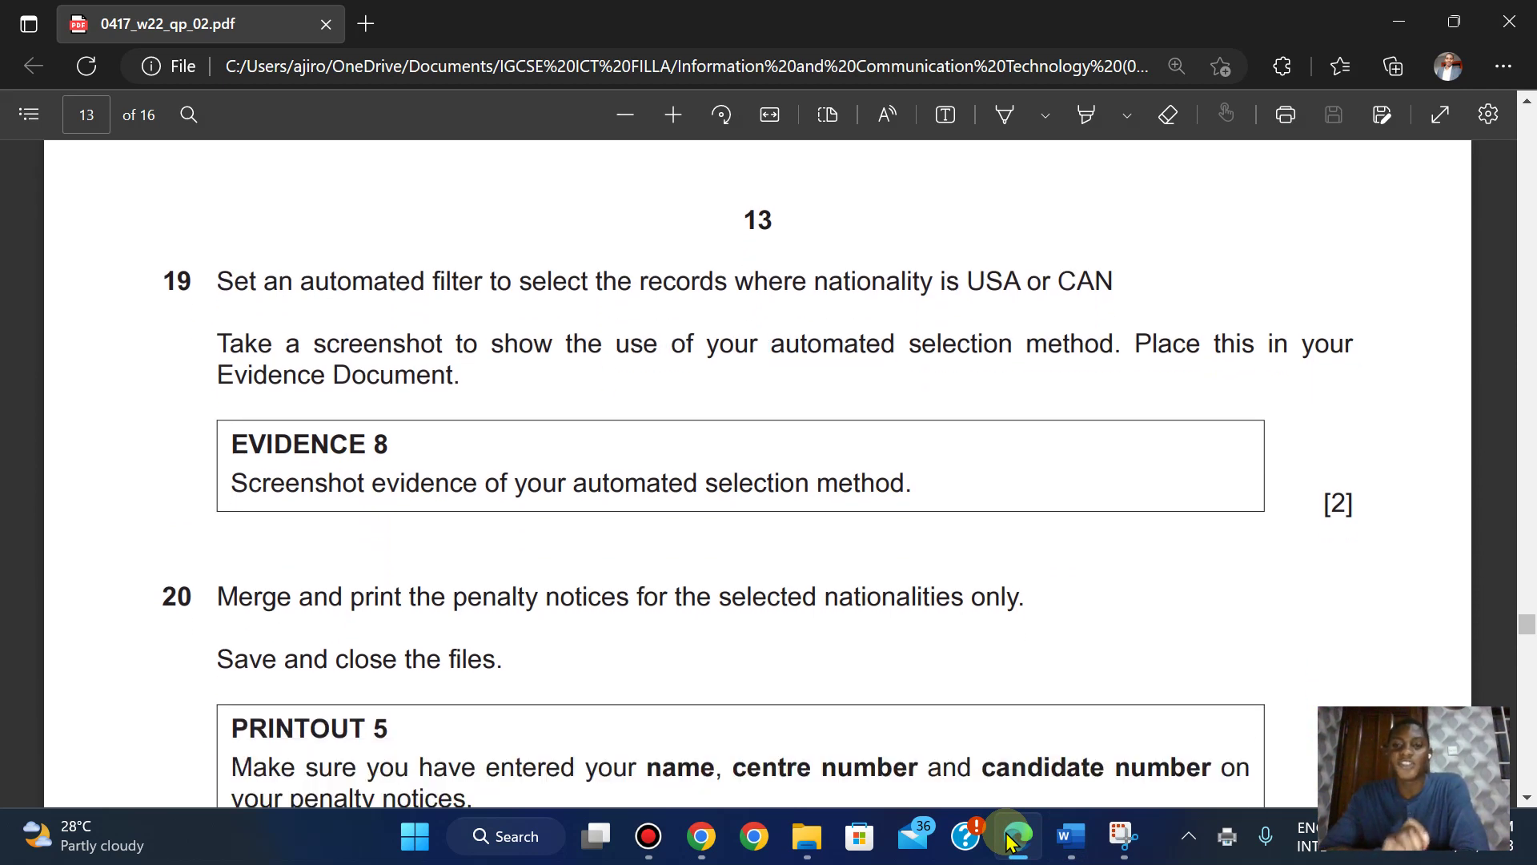
click(1009, 842)
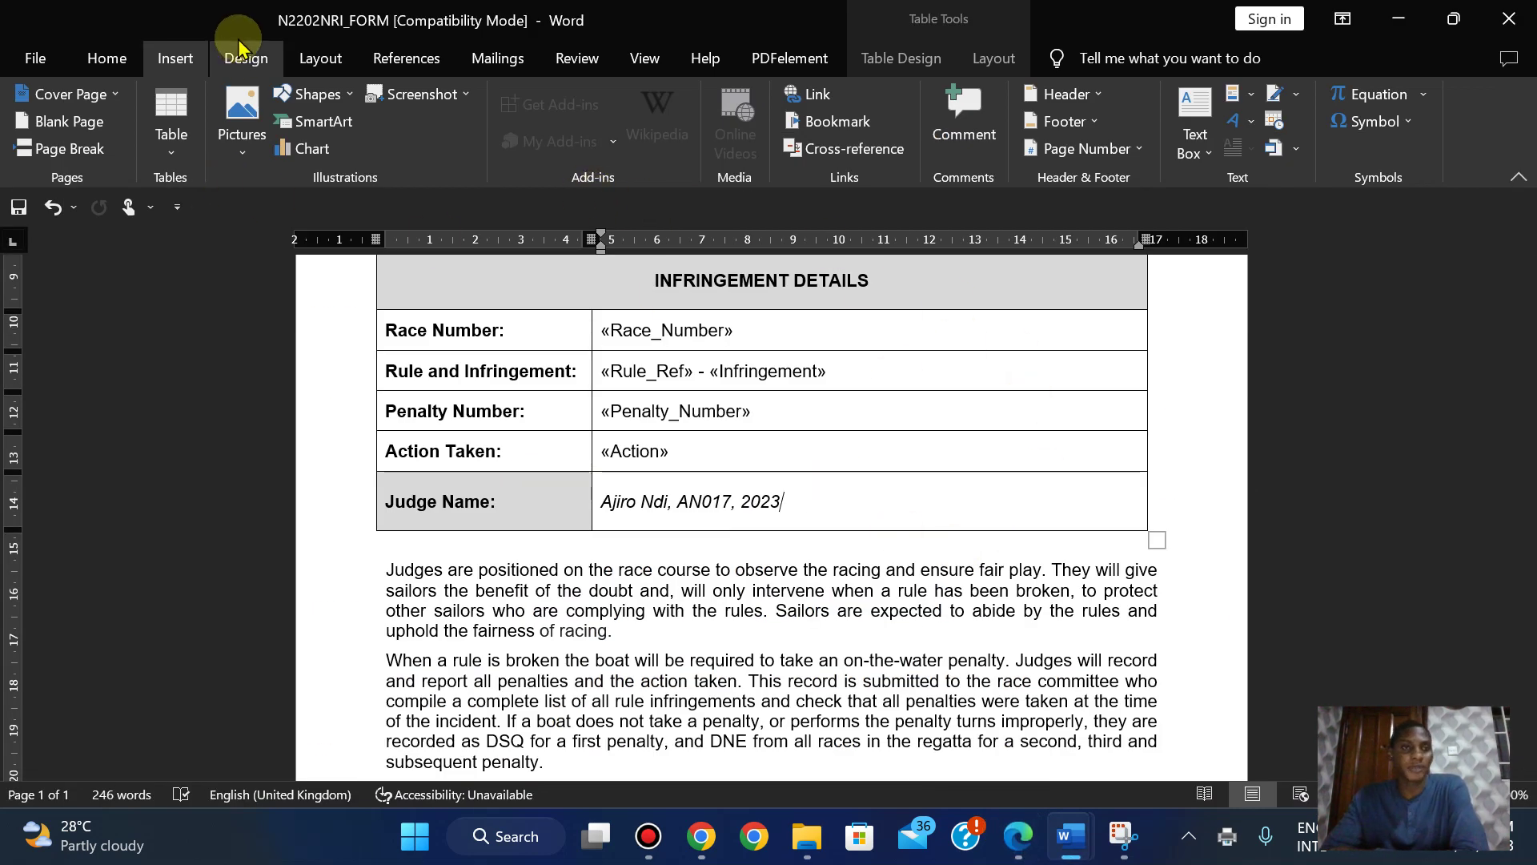
Open the mail merge recipient list's filter options, checking the question paper
click(489, 60)
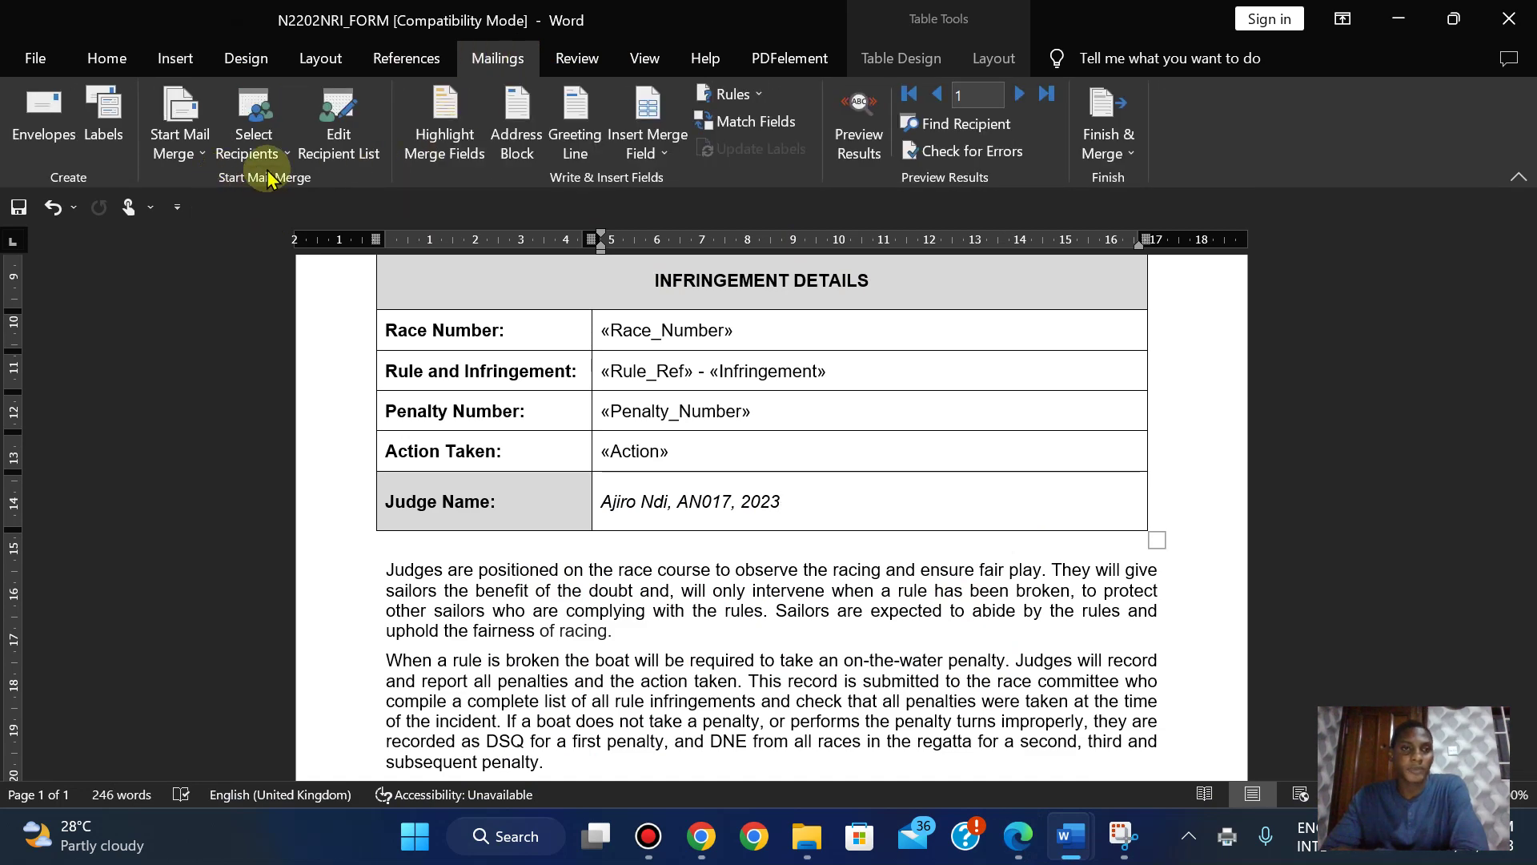
click(338, 129)
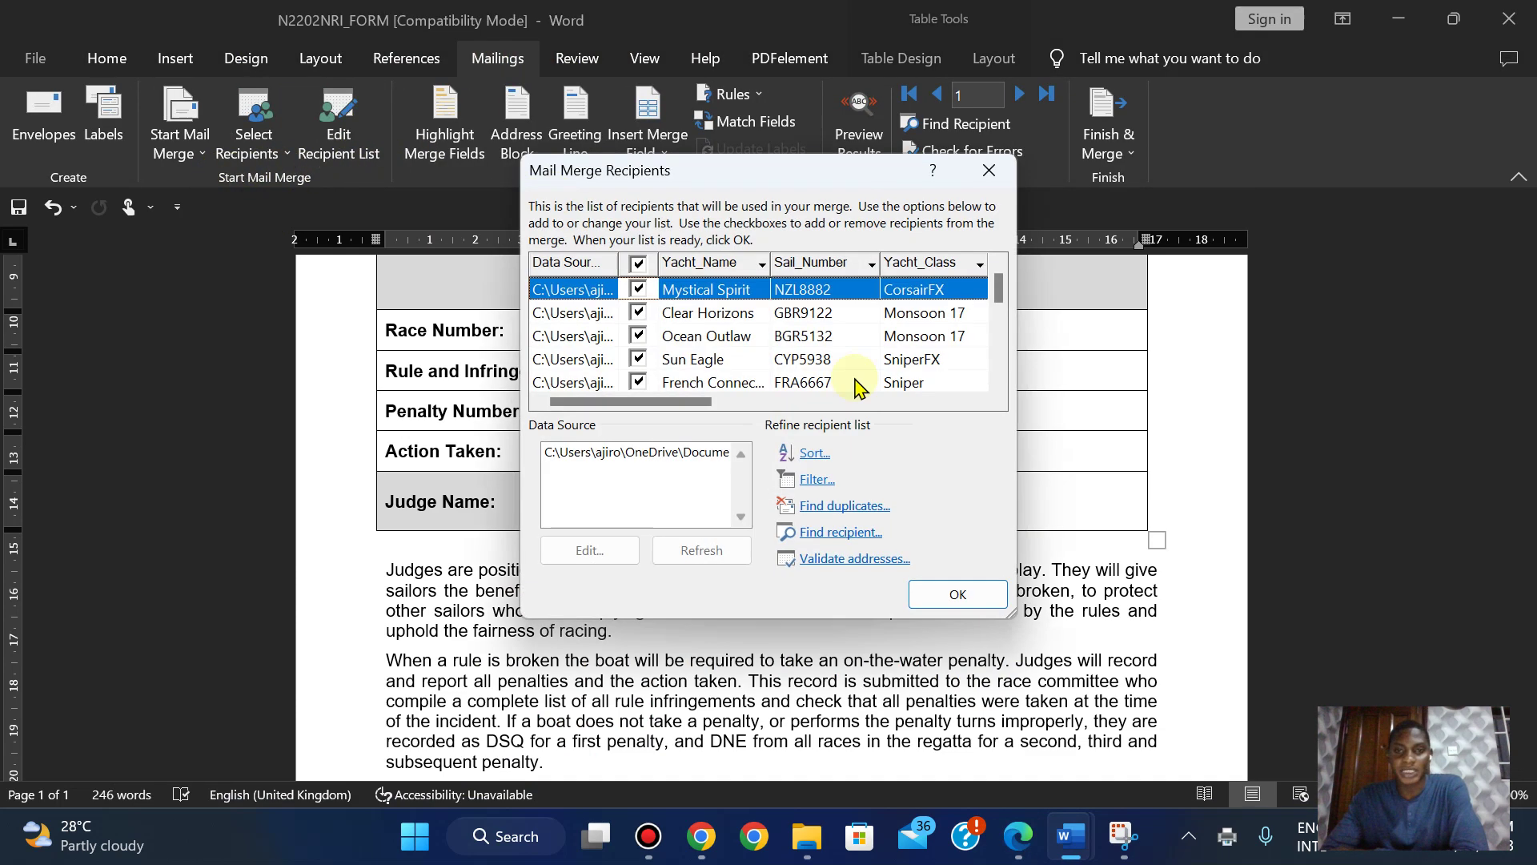
click(813, 478)
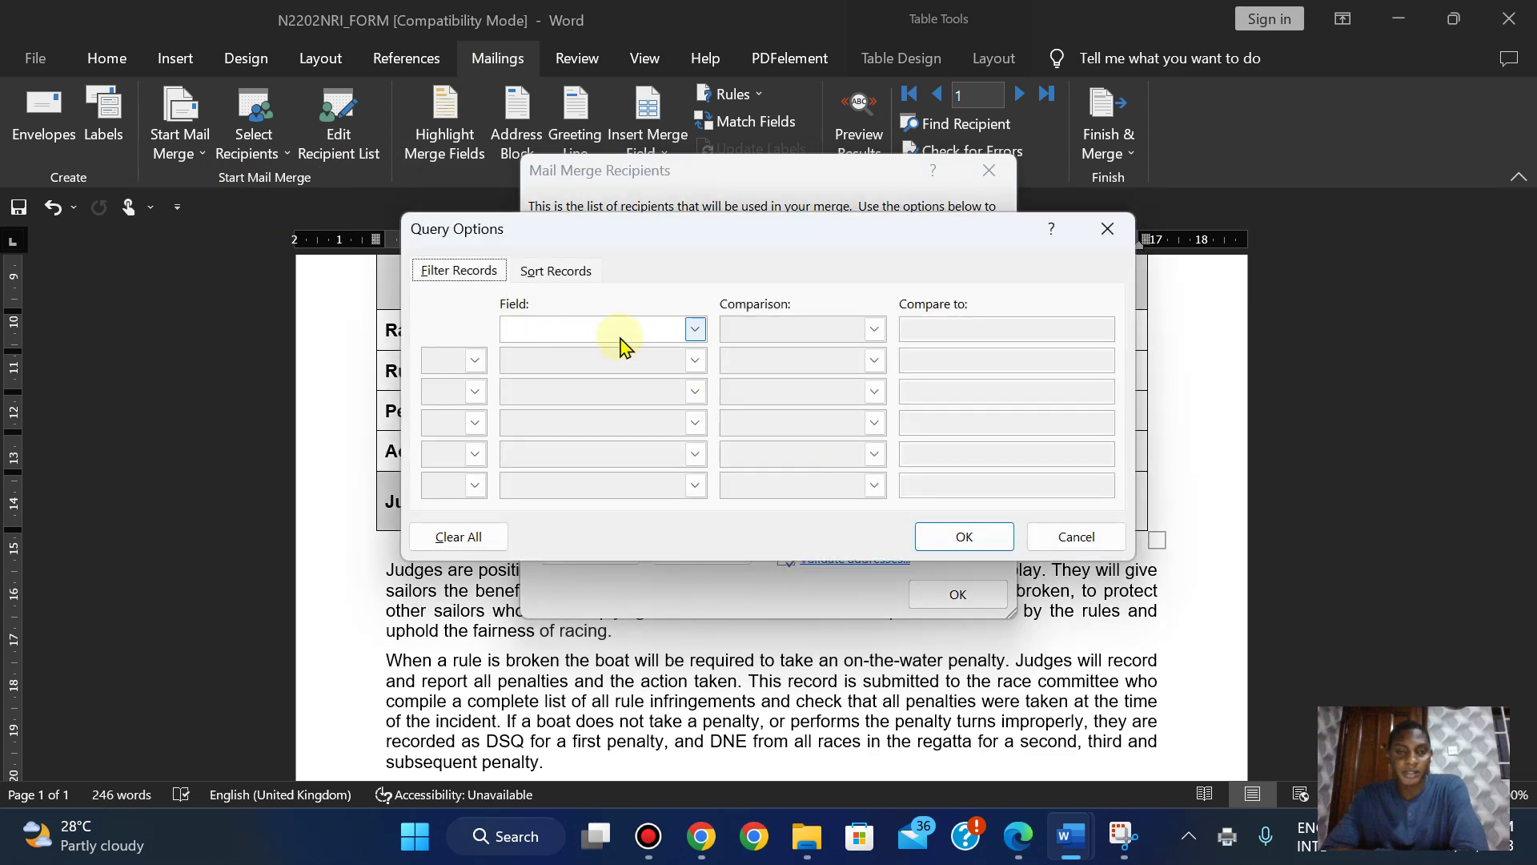
click(1019, 837)
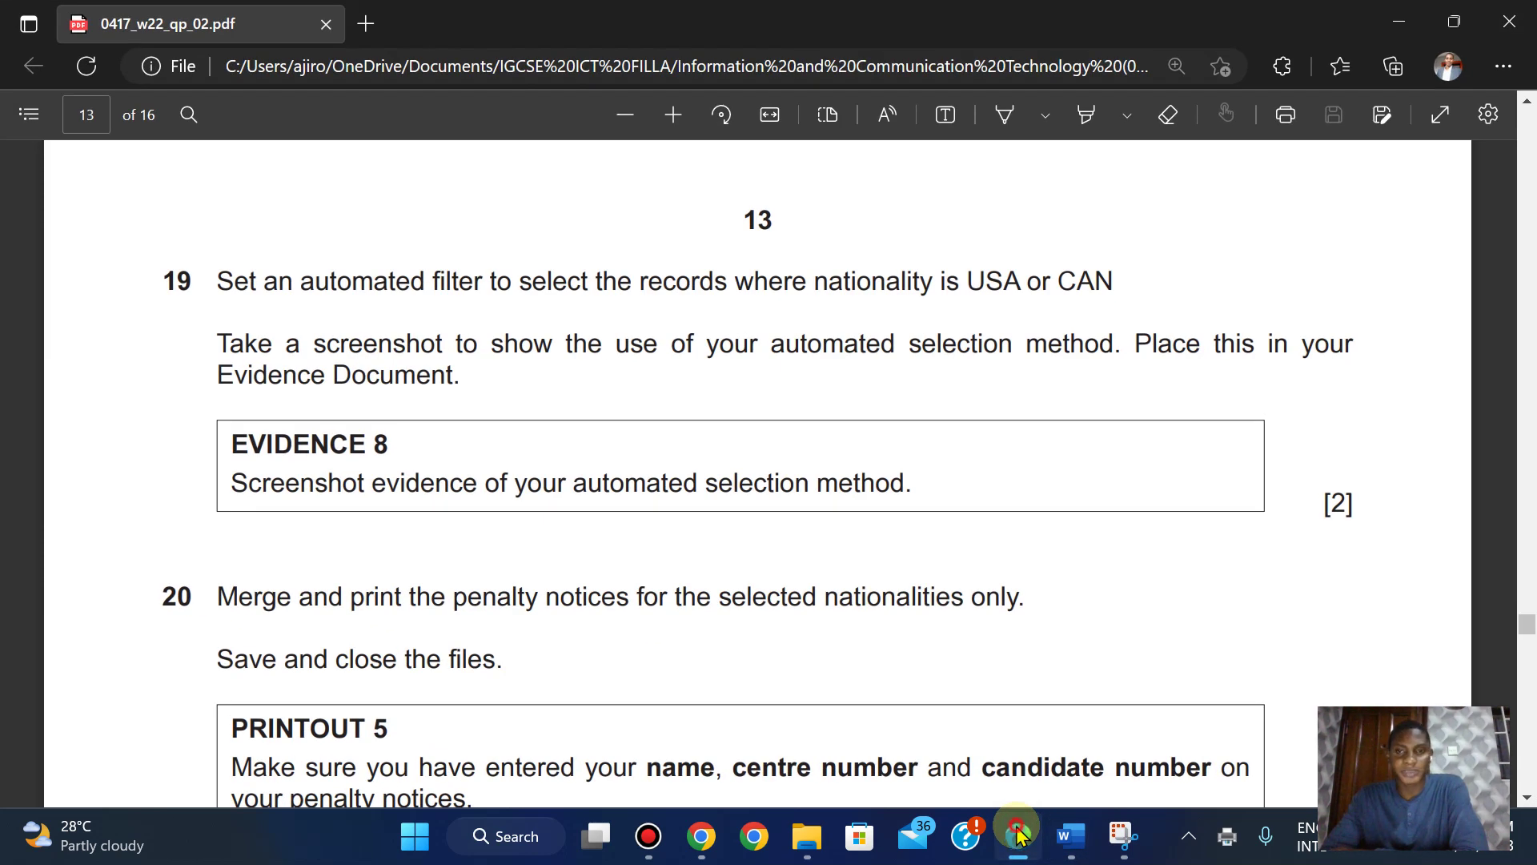
click(1070, 837)
Set the first filter criterion to Nationality Equal to USA
click(693, 330)
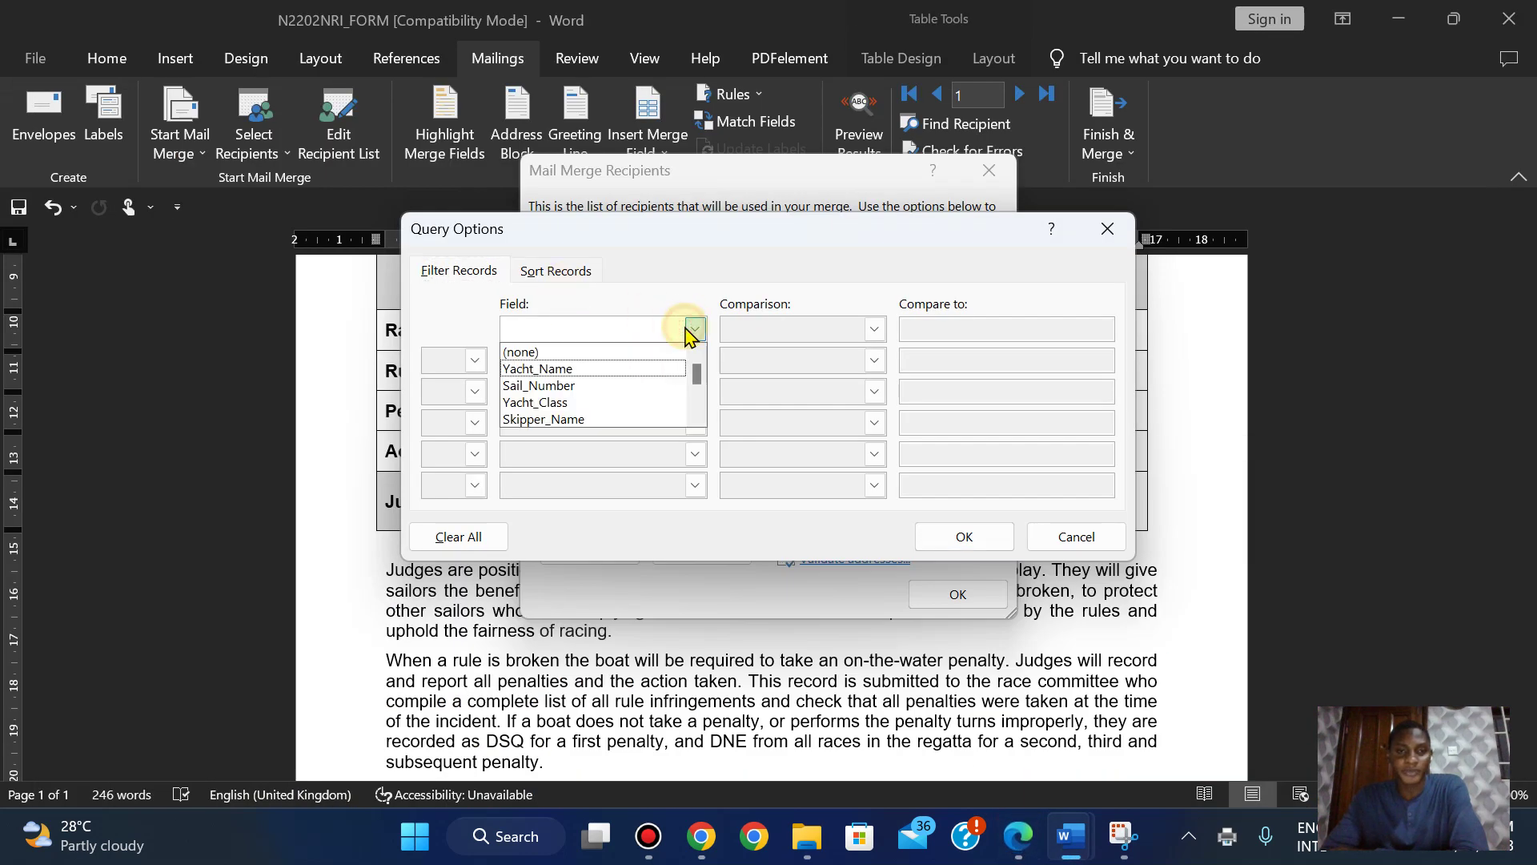
click(696, 420)
click(697, 422)
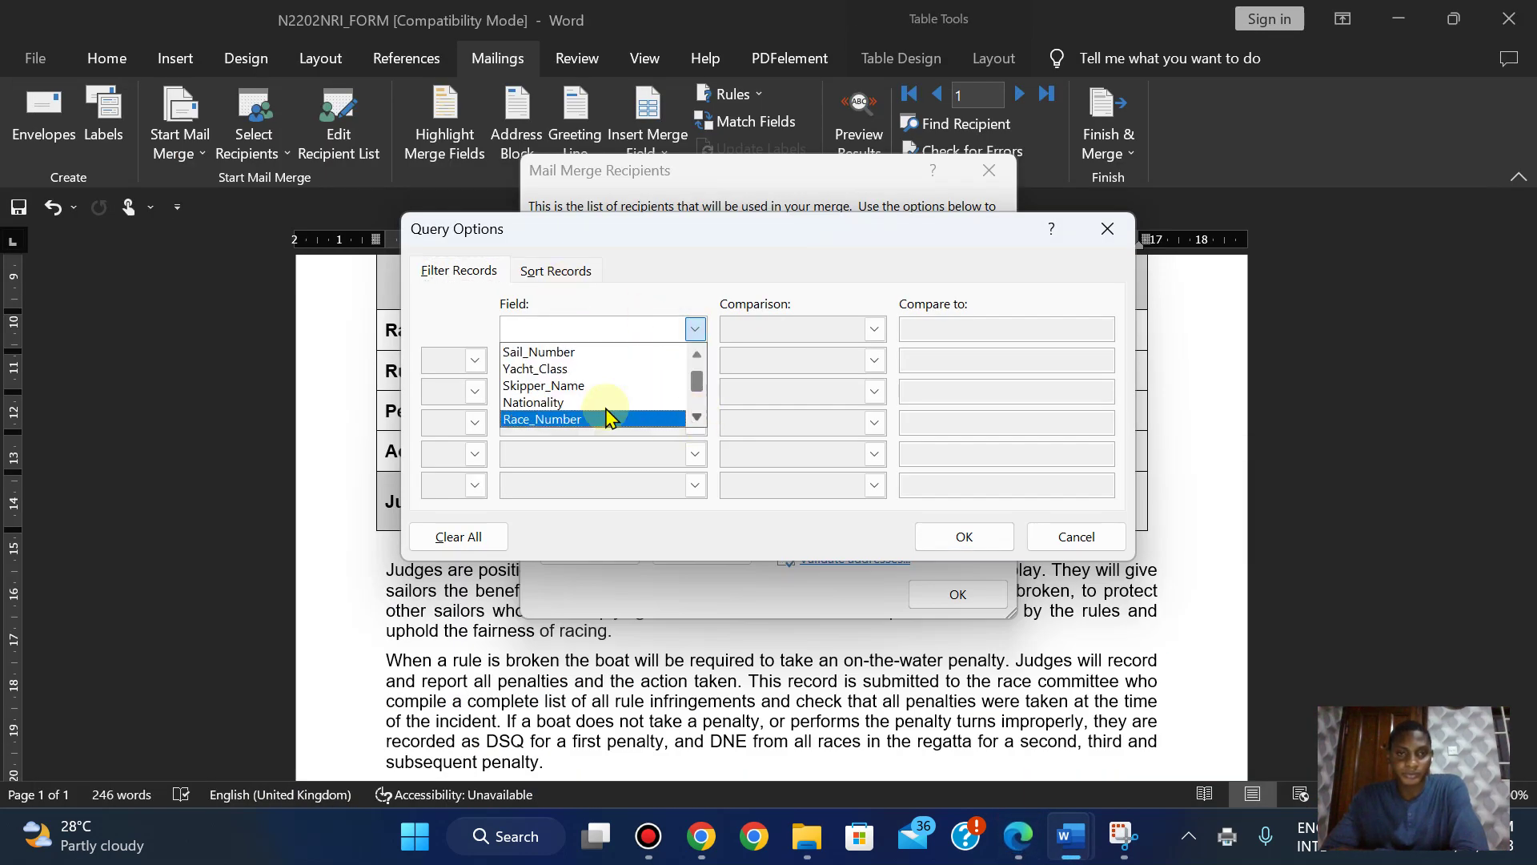
click(561, 399)
click(877, 330)
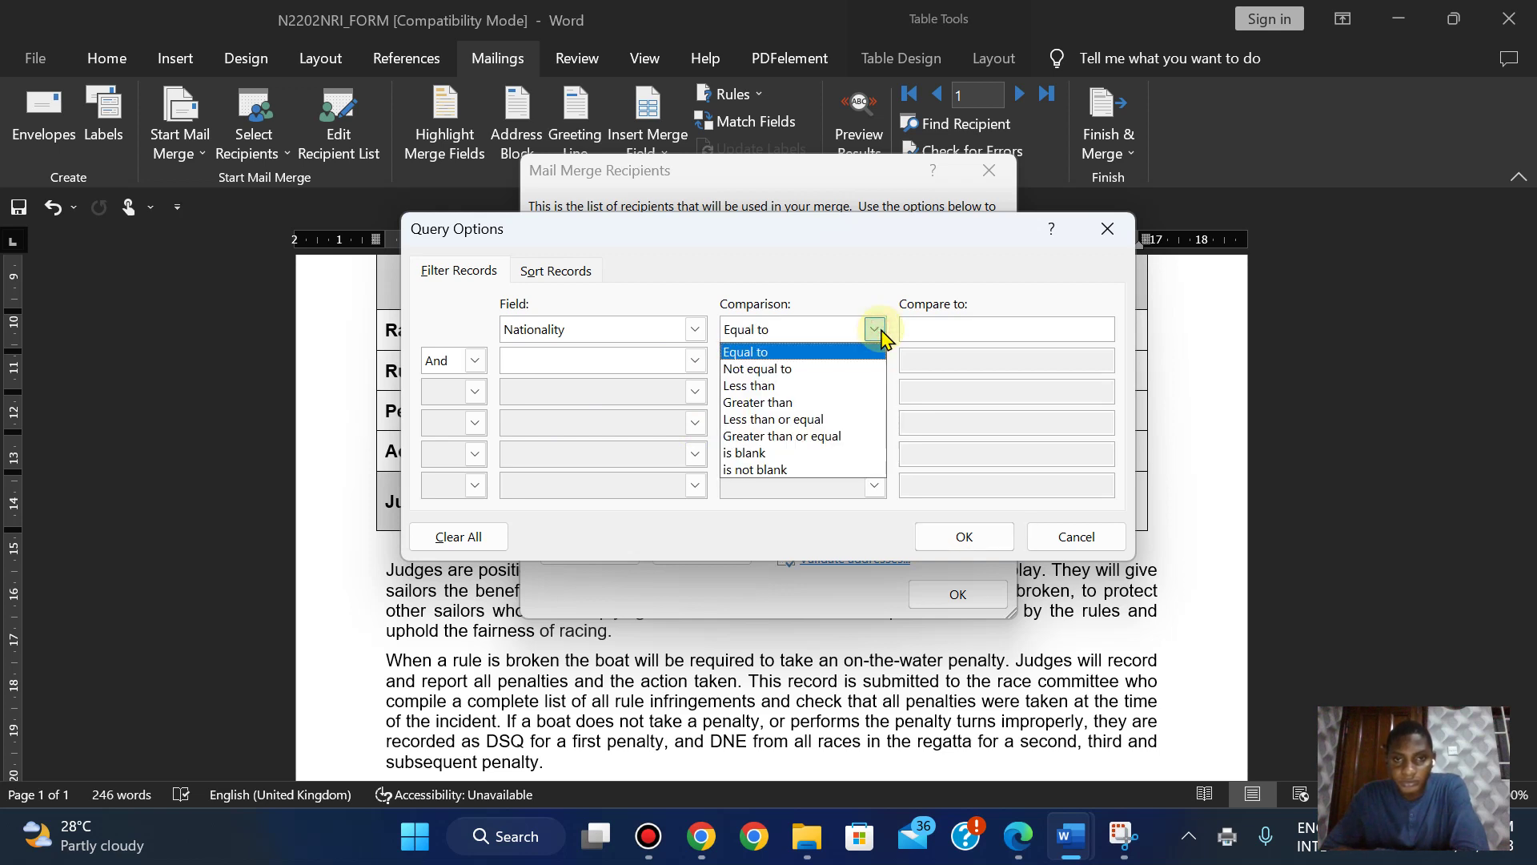
click(877, 329)
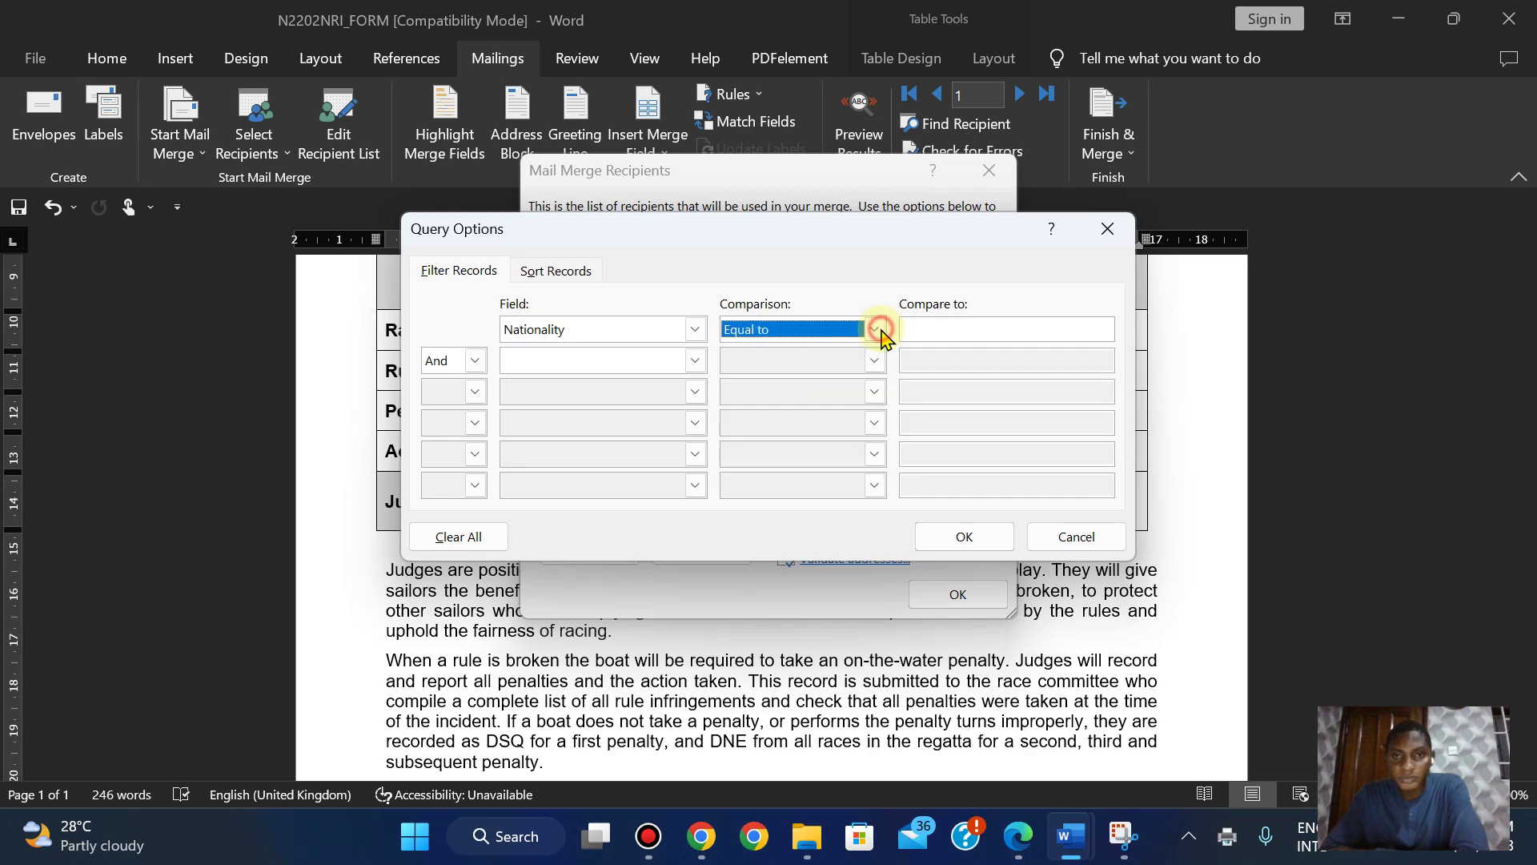
click(1016, 820)
click(1015, 819)
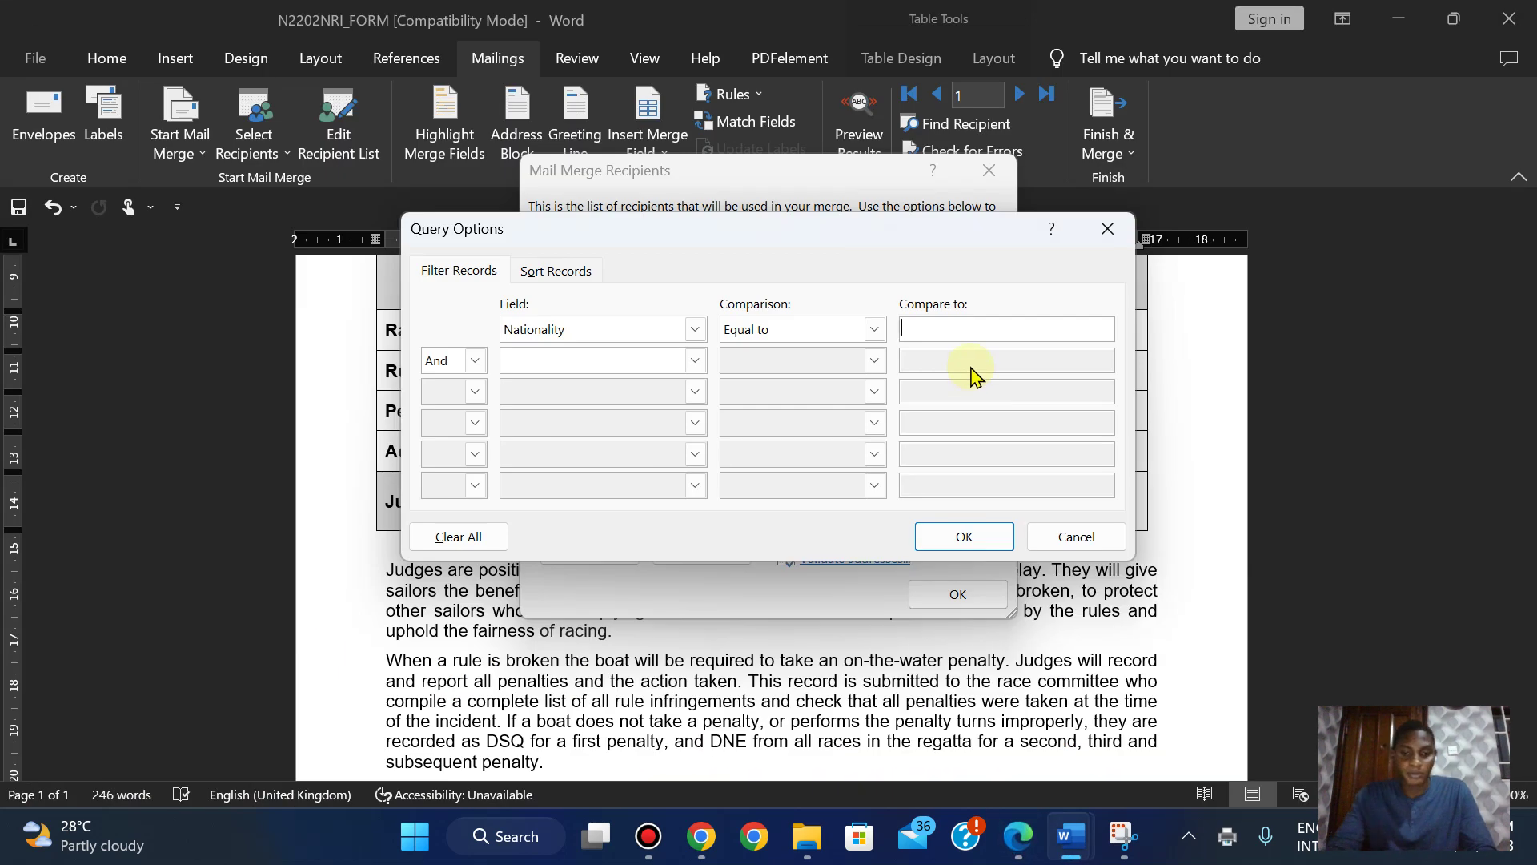
text(USA)
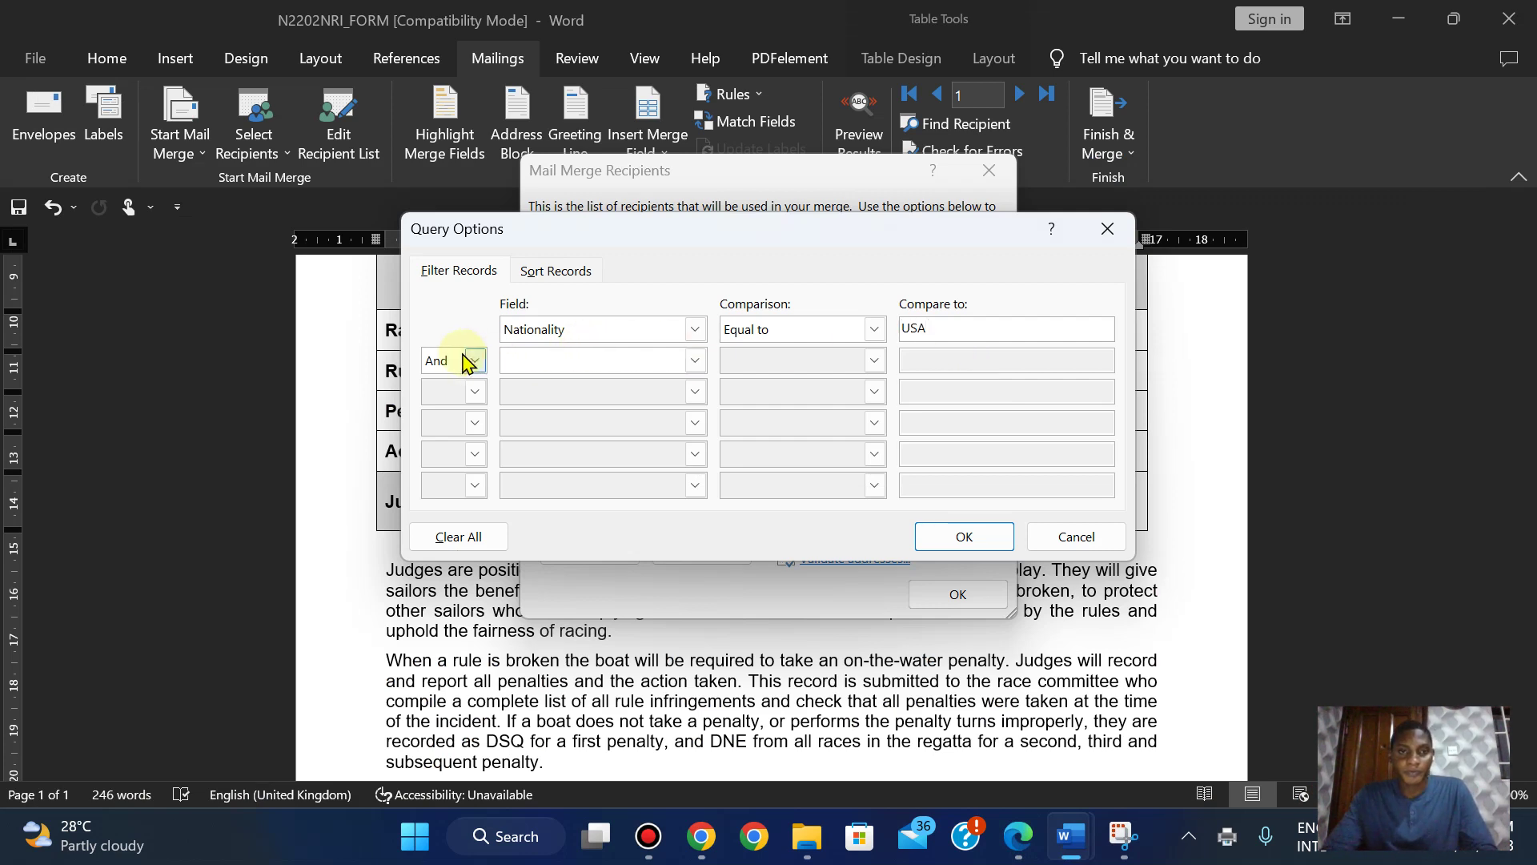
Add an Or criterion of Nationality Equal to CAN and apply the filter
click(468, 360)
click(465, 400)
click(699, 361)
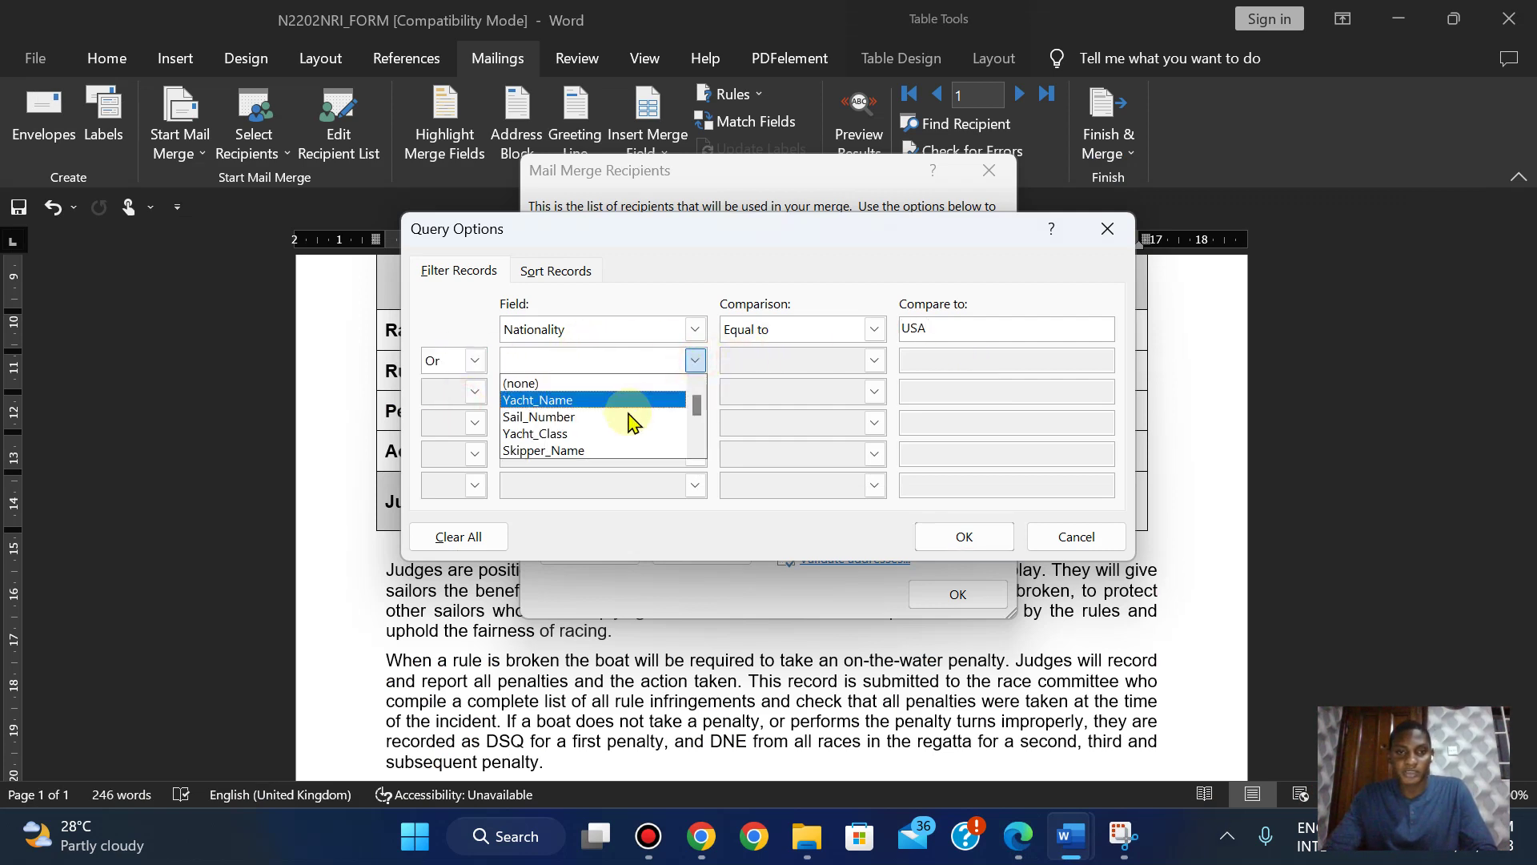
click(696, 448)
click(555, 433)
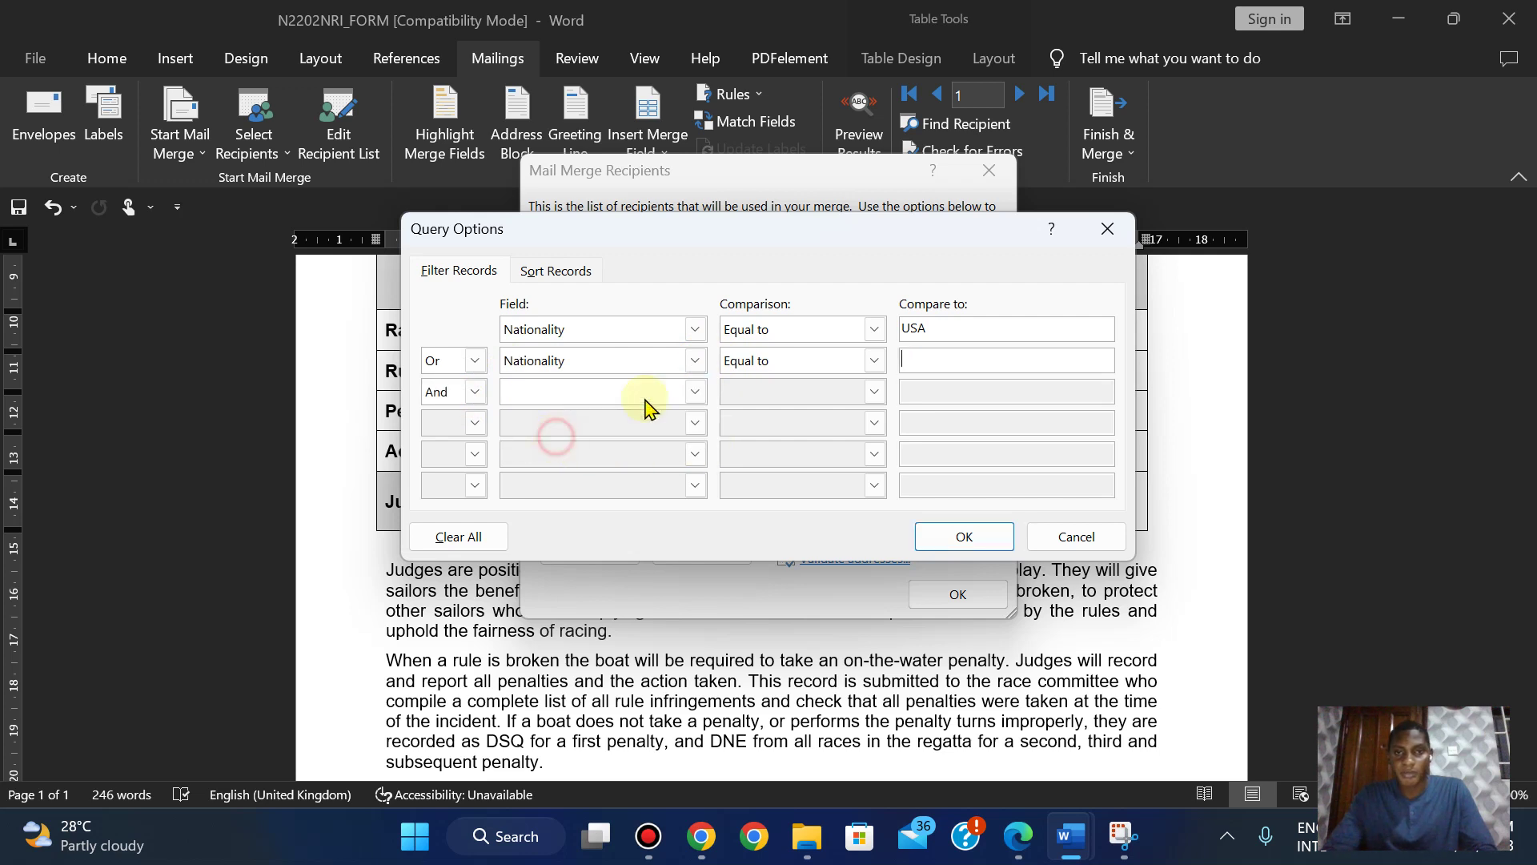
click(1018, 836)
key(alt+Tab)
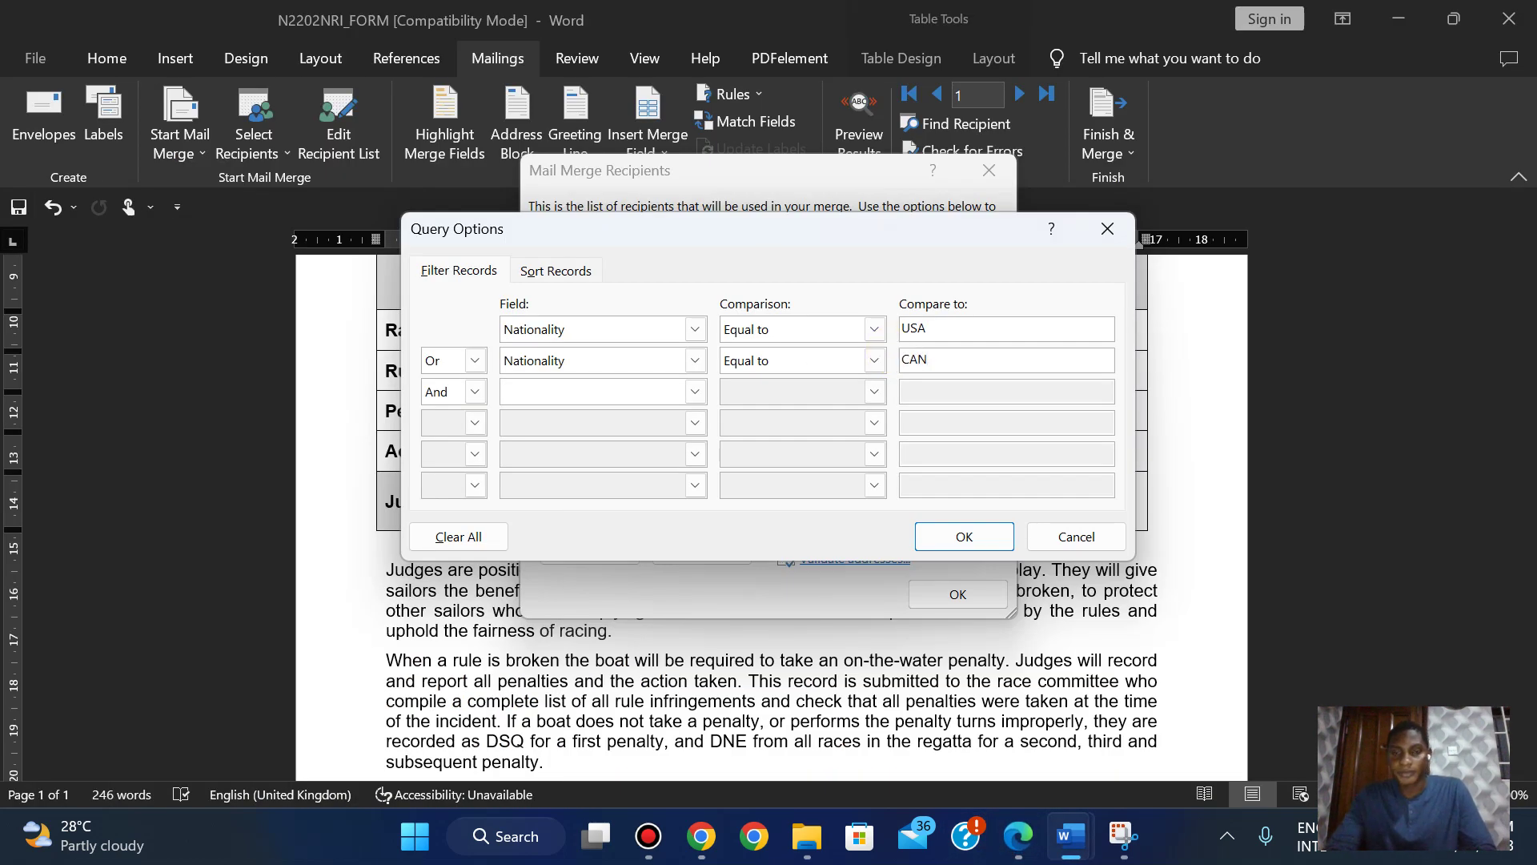
click(968, 539)
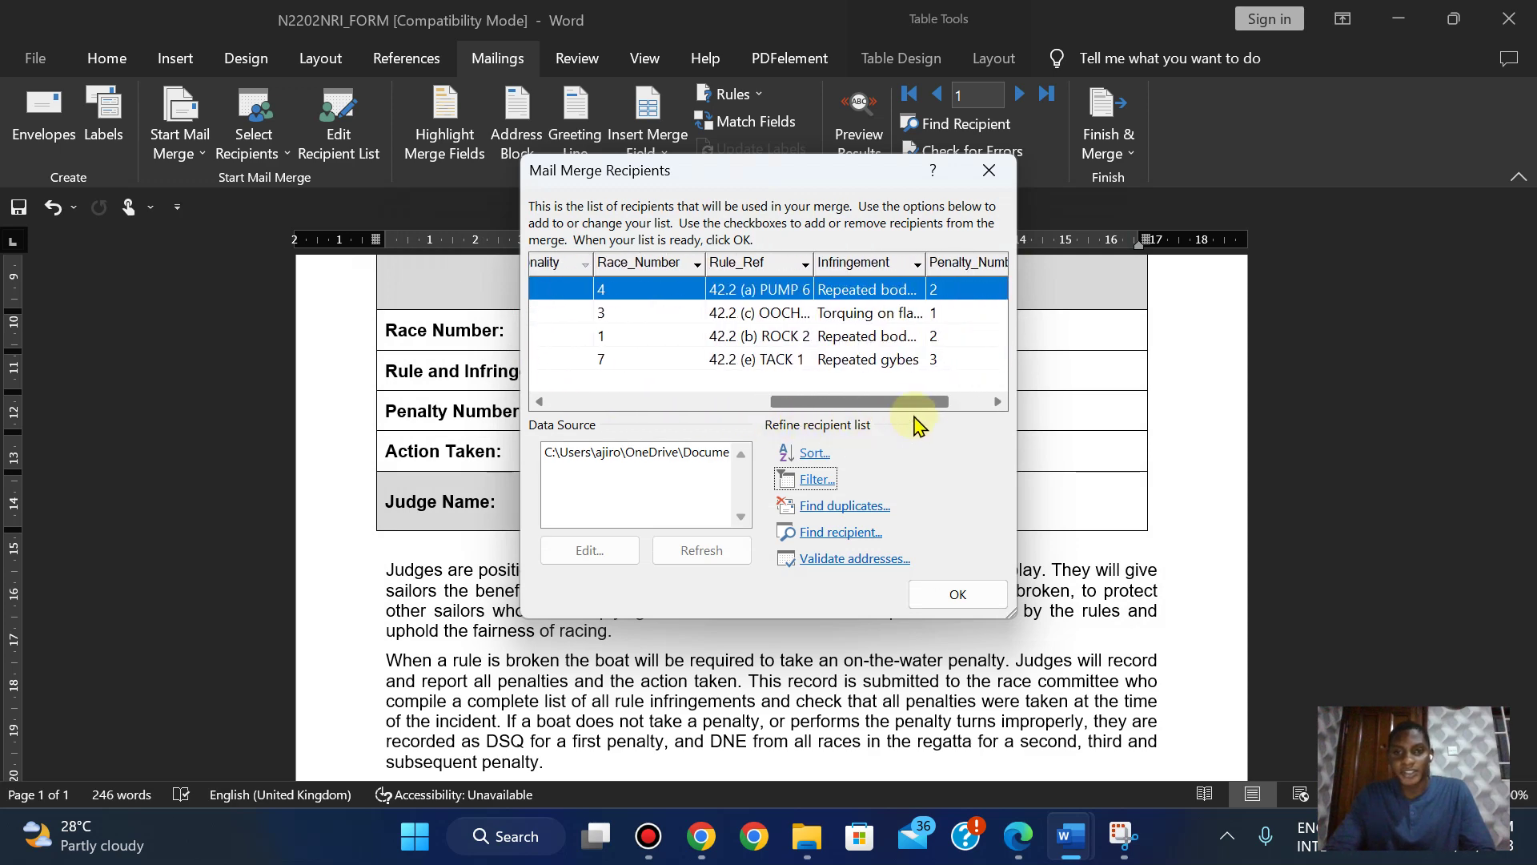
drag(658, 406, 742, 412)
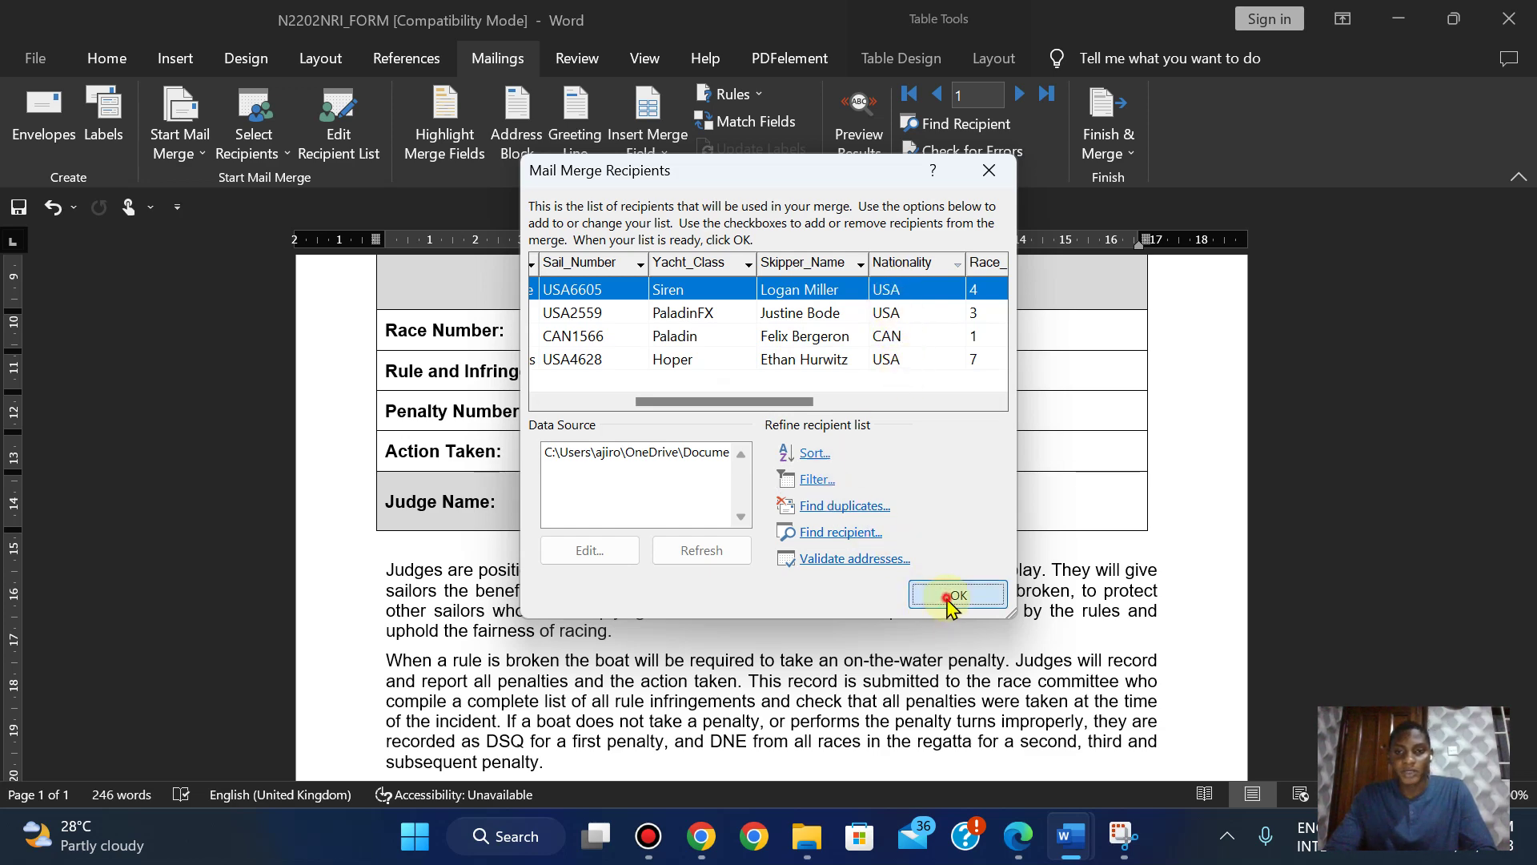
Close the four-record USA/CAN recipient list and bring up the question paper in Edge
click(950, 600)
click(1034, 847)
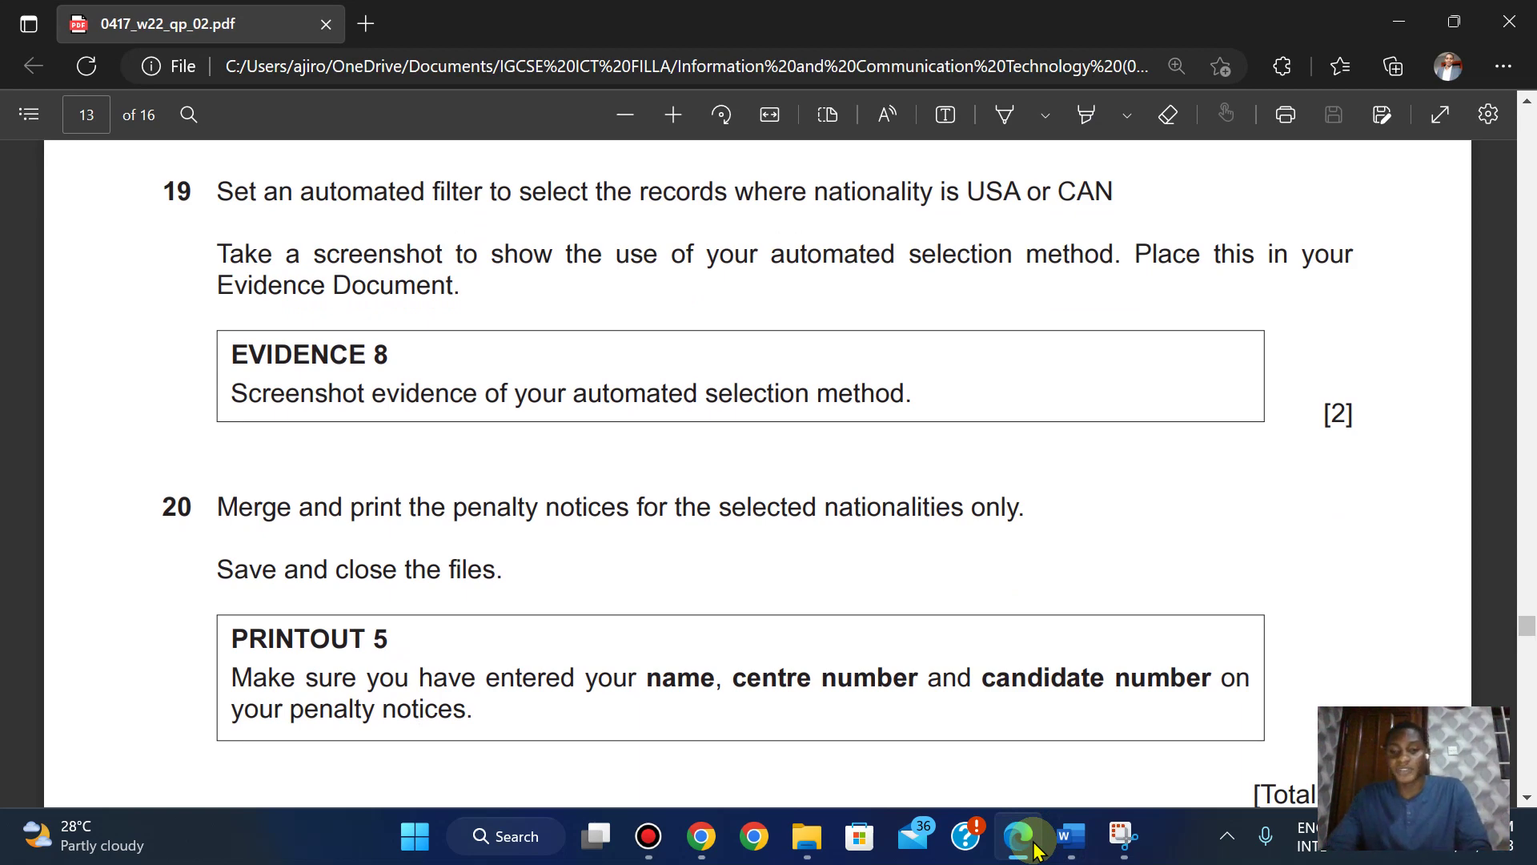
Reopen the Nationality USA-or-CAN filter and snip the Query Options dialog
click(1069, 837)
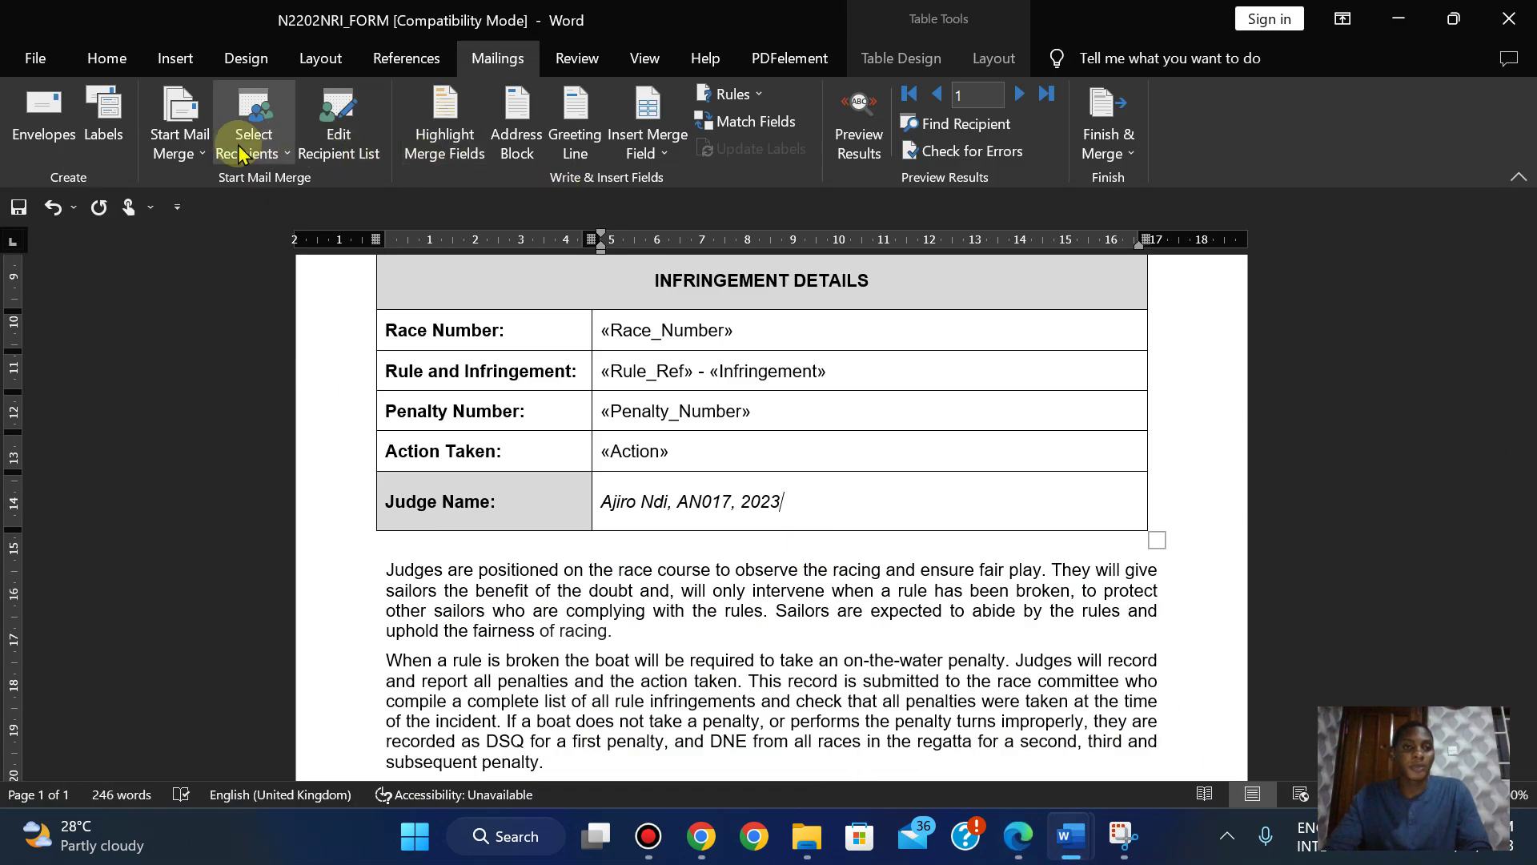
click(327, 147)
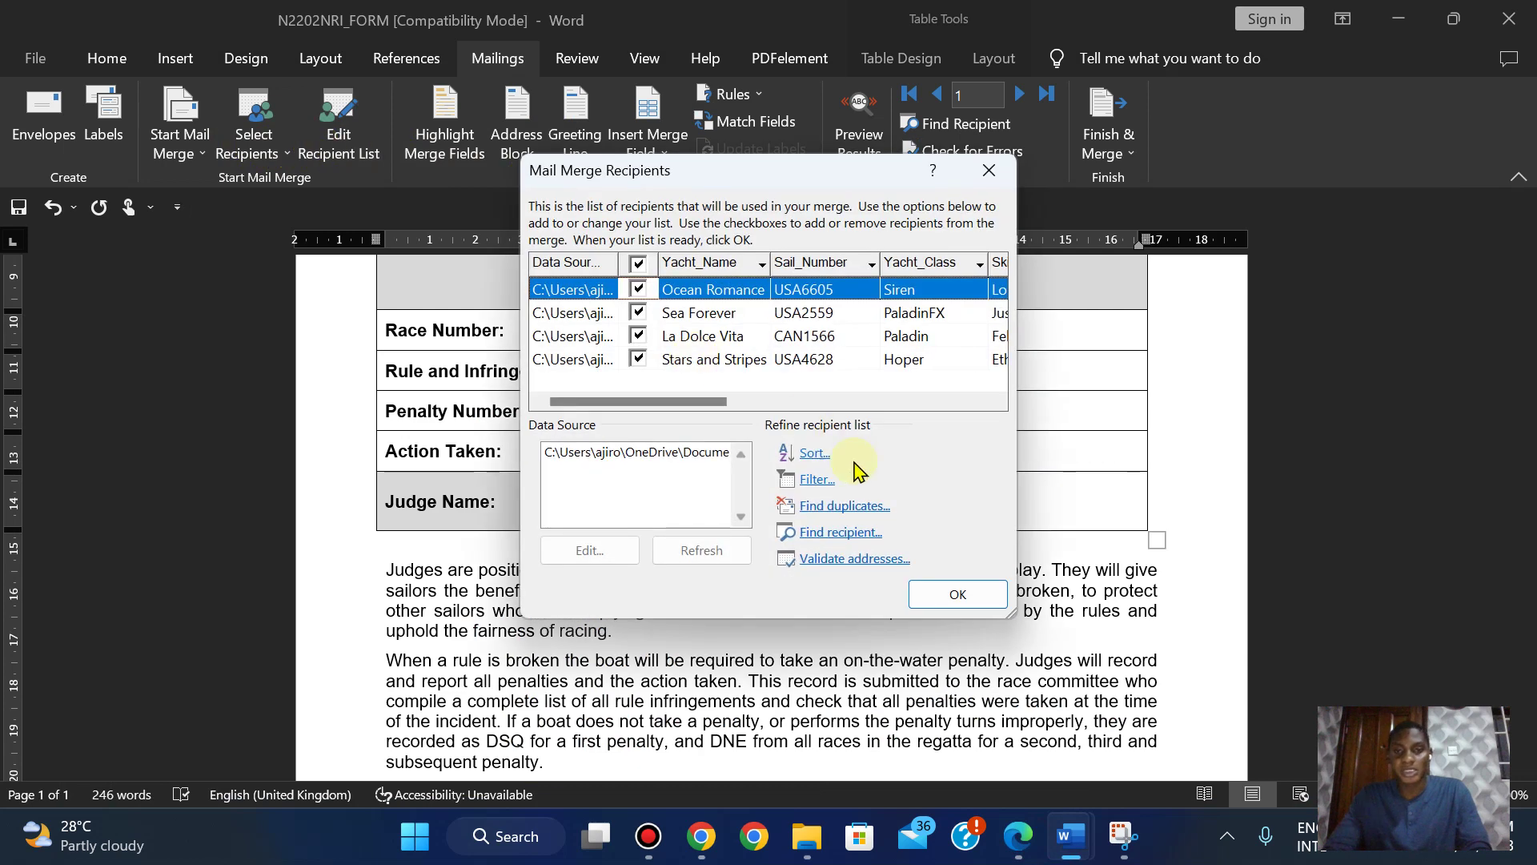
click(811, 482)
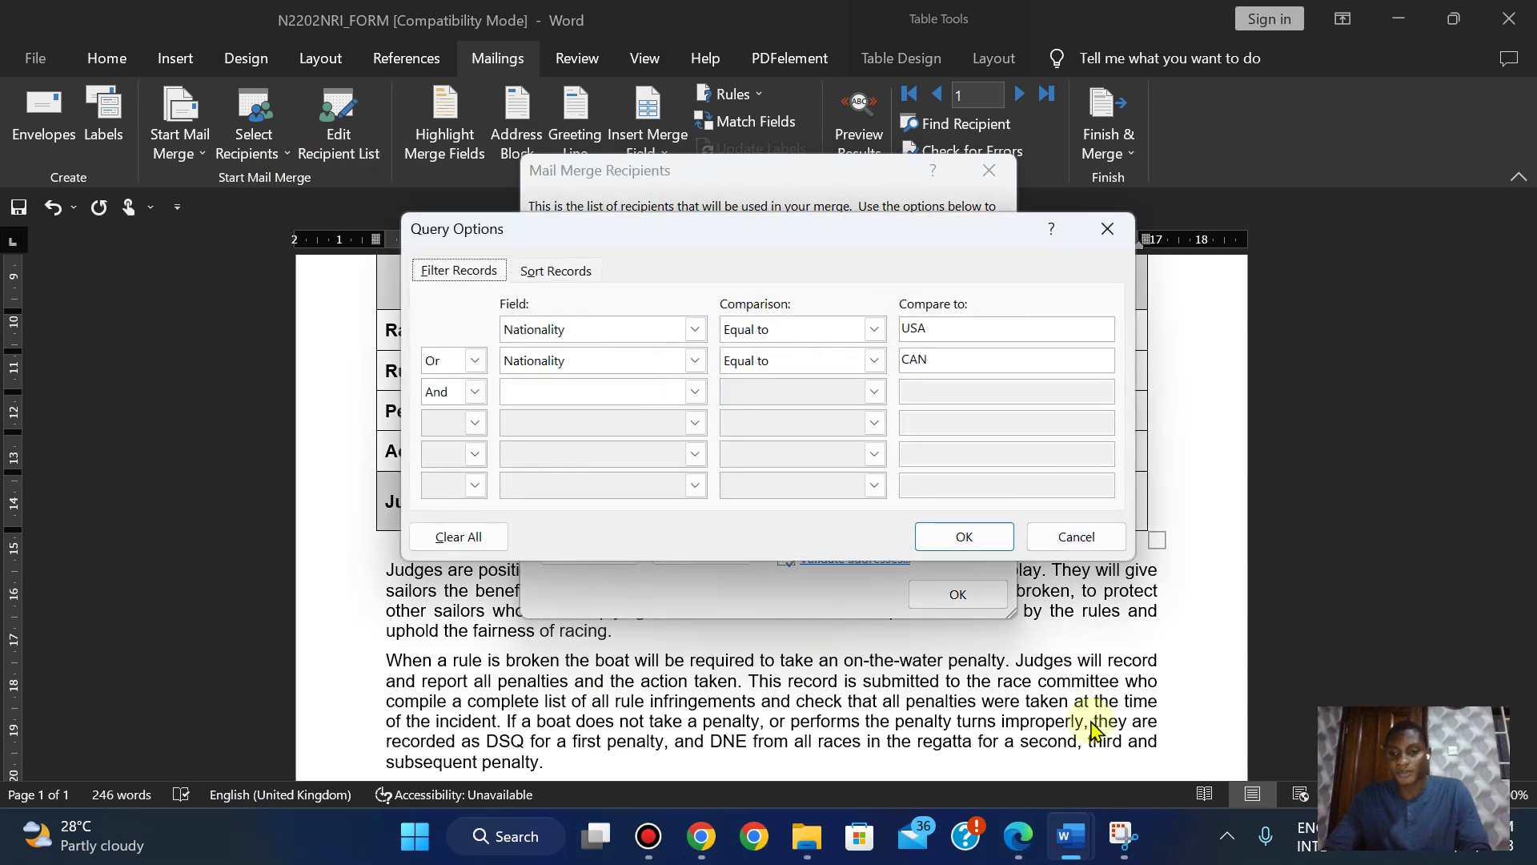
click(1115, 768)
click(790, 244)
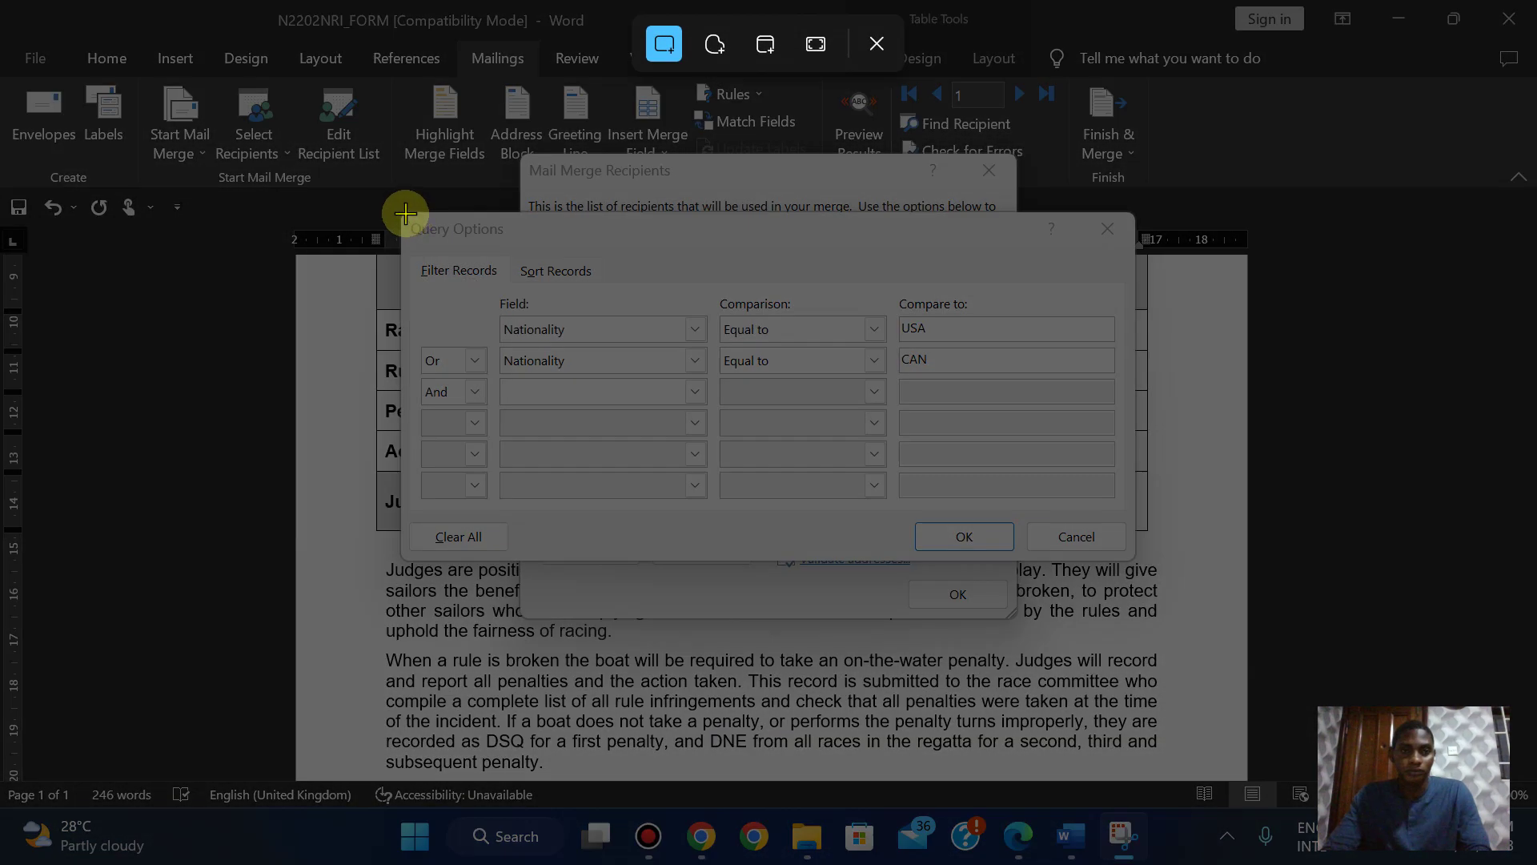
drag(405, 215, 1130, 560)
Close the Query Options and Mail Merge Recipients dialogs with OK
click(1028, 841)
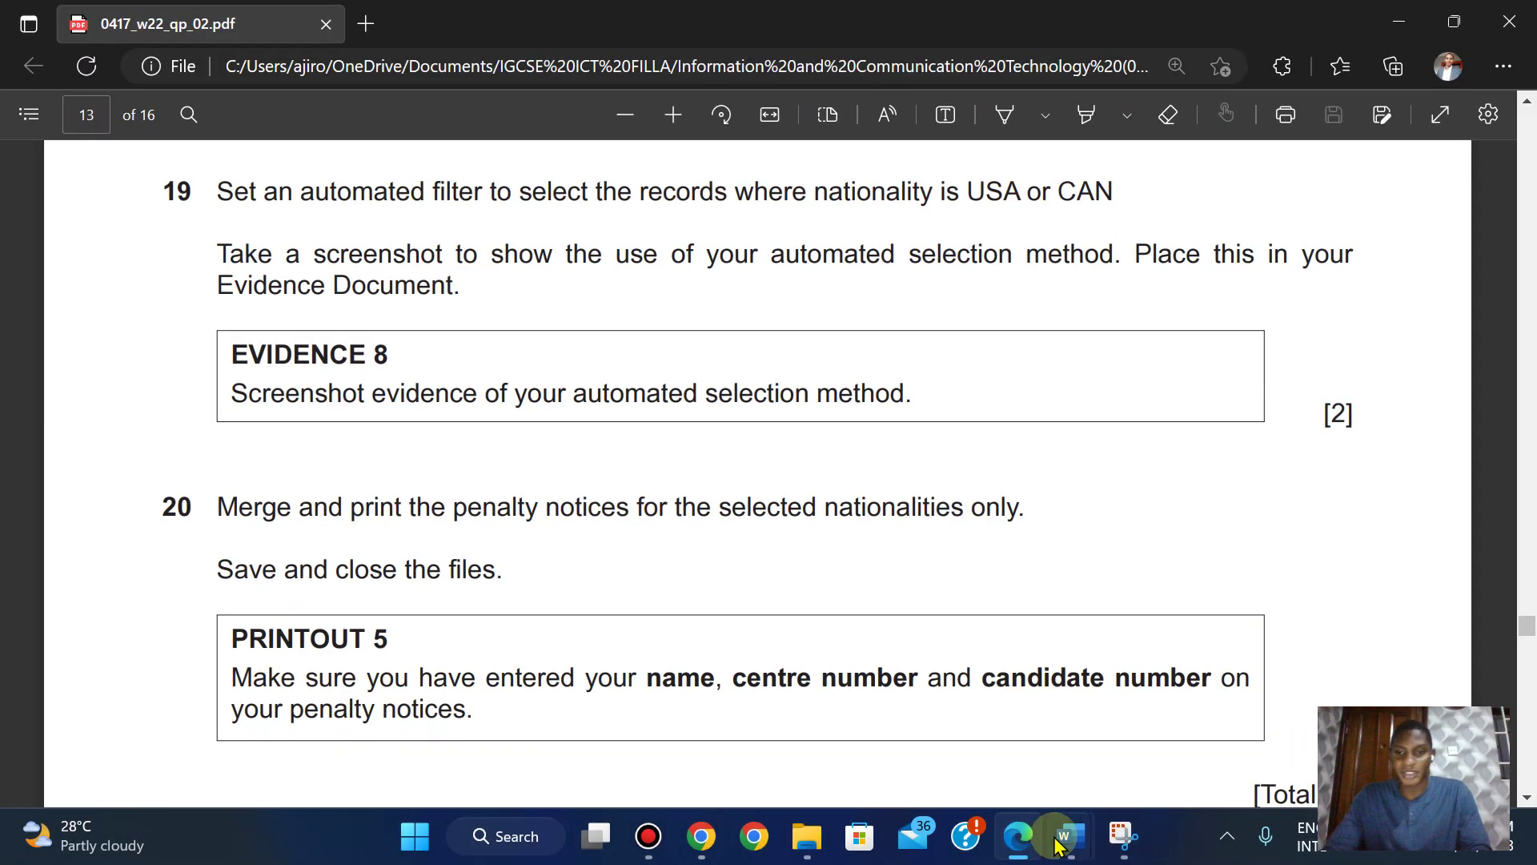
mouse_move(1062, 836)
click(1161, 709)
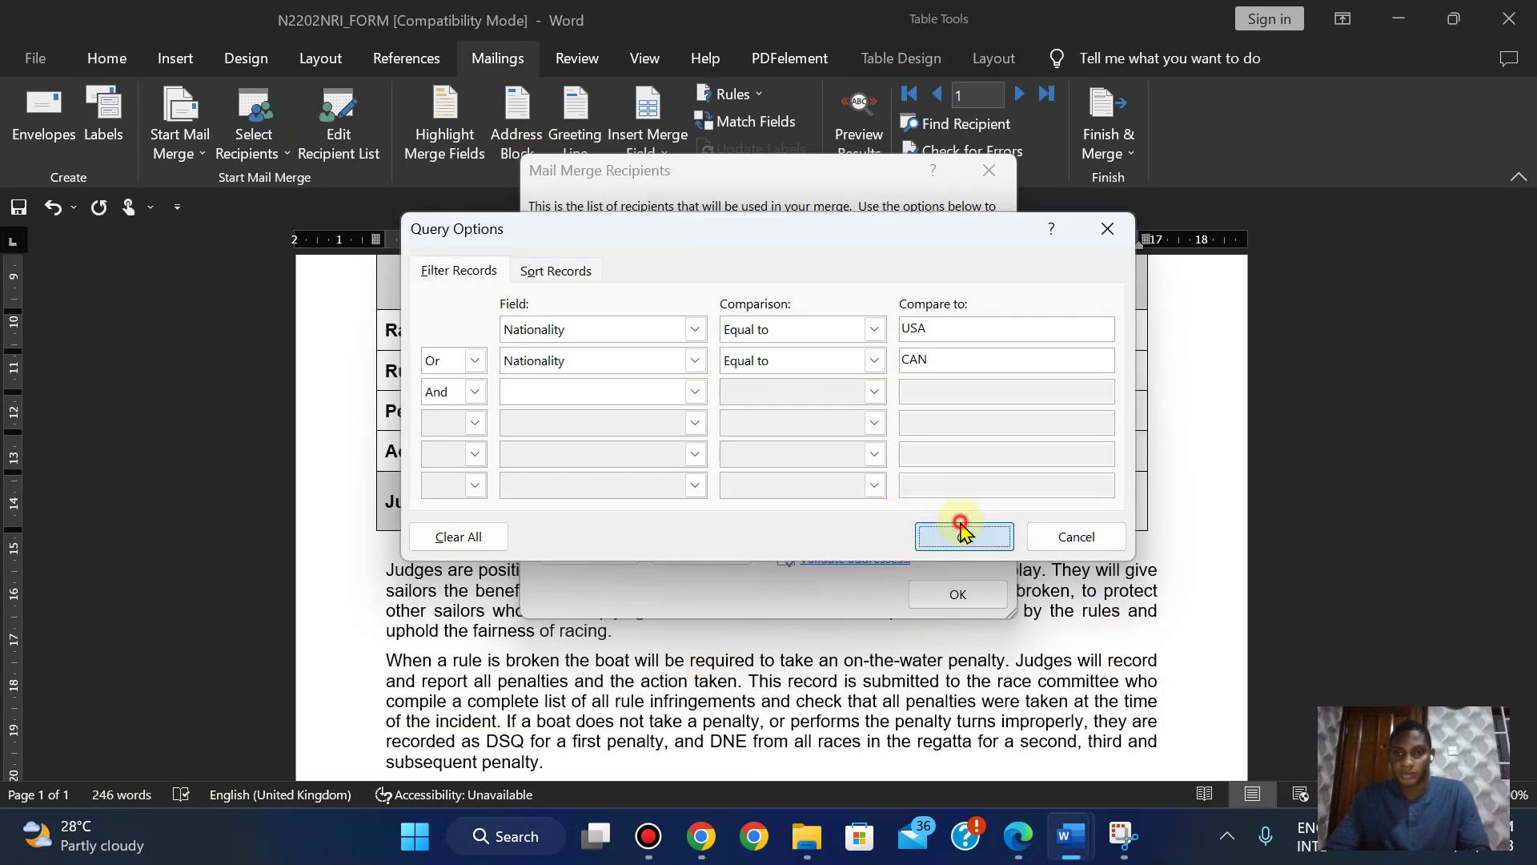
click(961, 536)
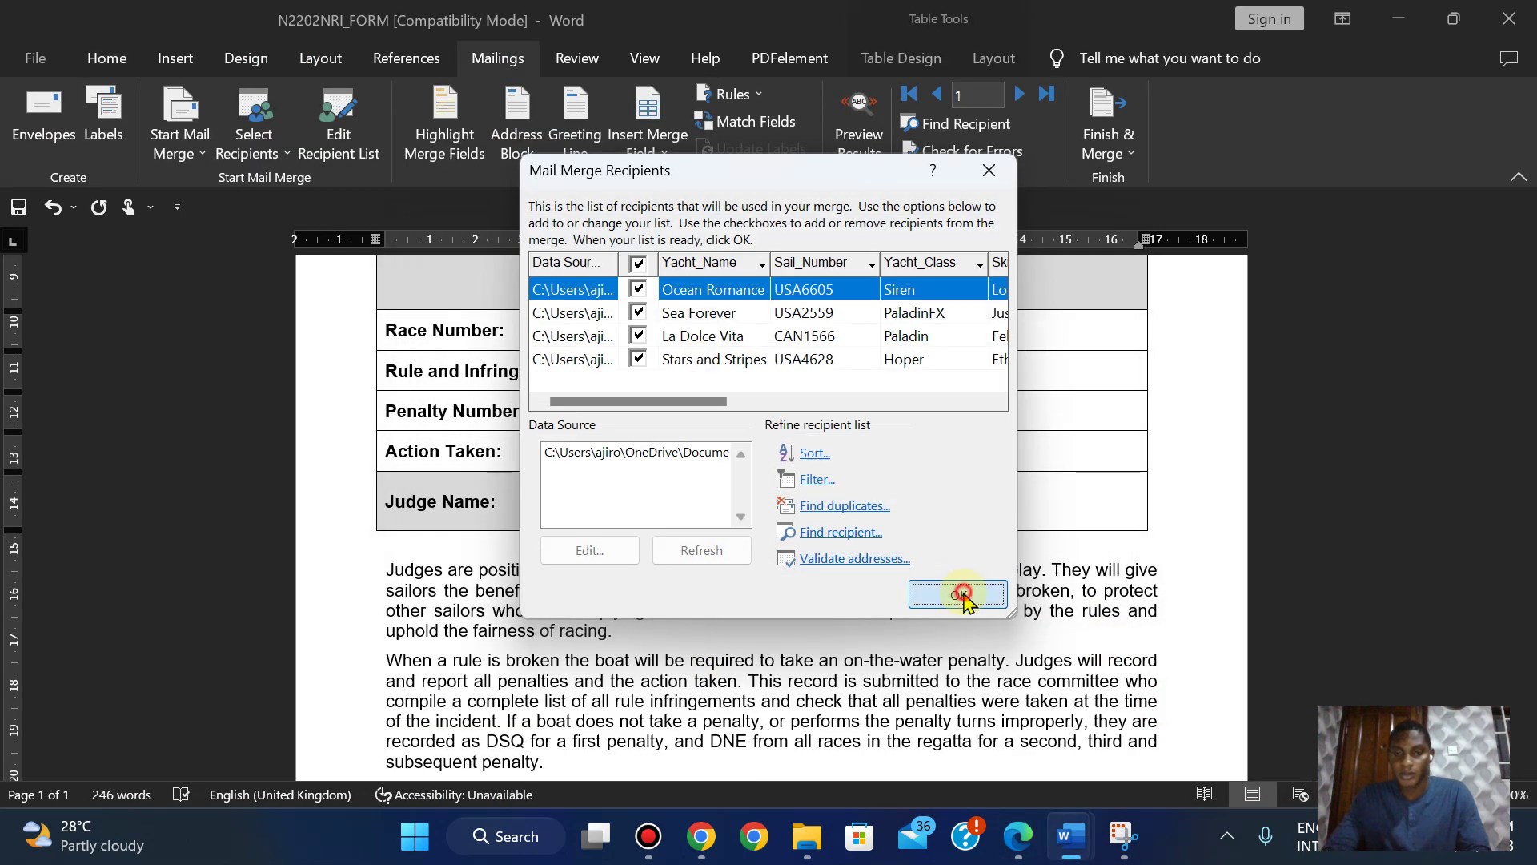
click(963, 596)
Paste the filter screenshot under Step 19's EVIDENCE 8 heading, shrink it slightly, then show the question paper
mouse_move(1065, 835)
click(1202, 720)
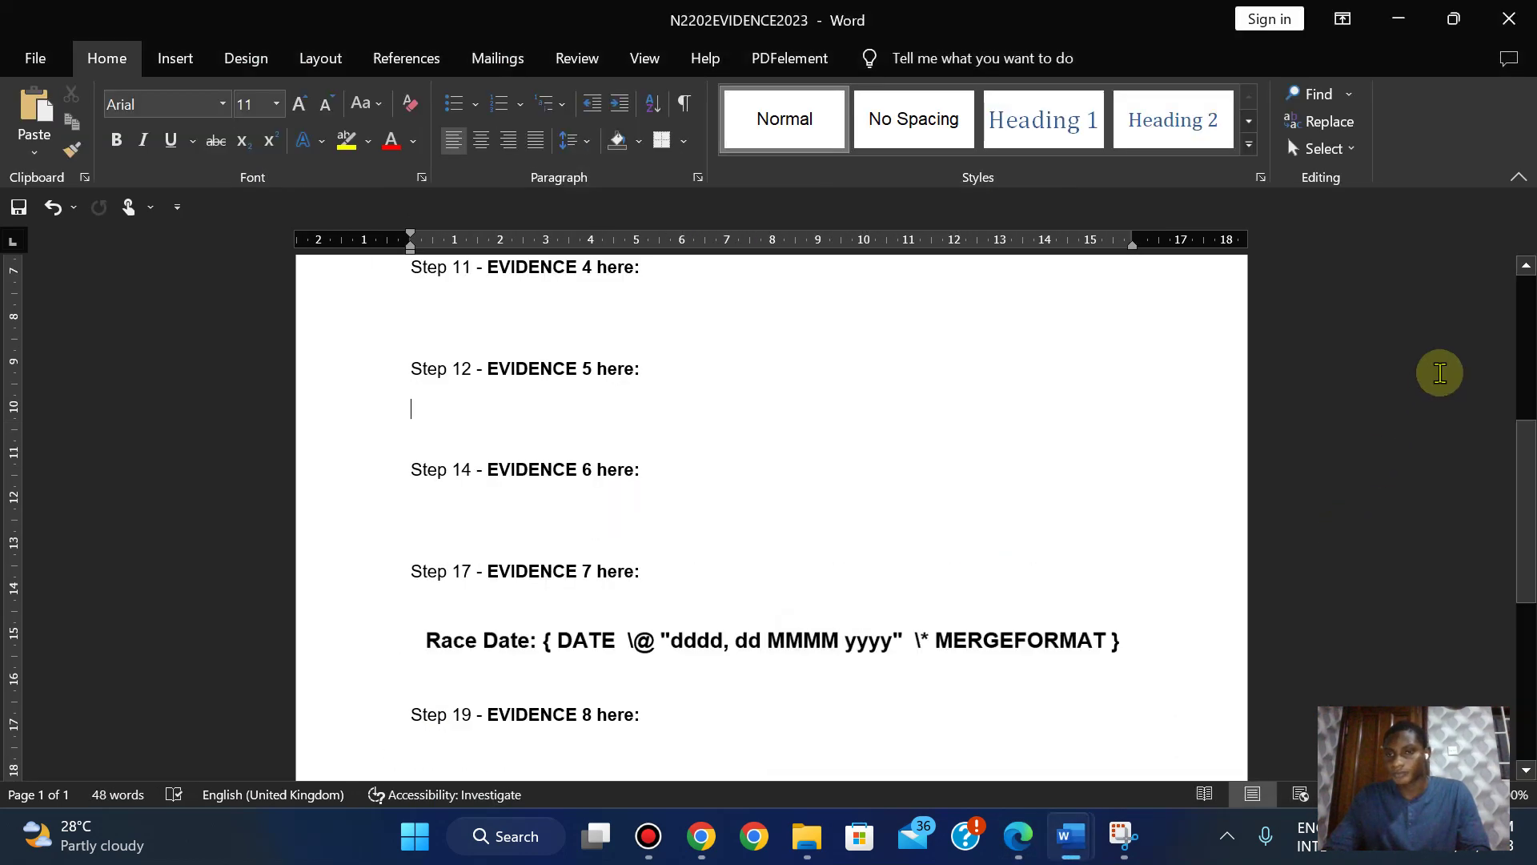
drag(1529, 519, 1526, 586)
click(447, 567)
key(ctrl+v)
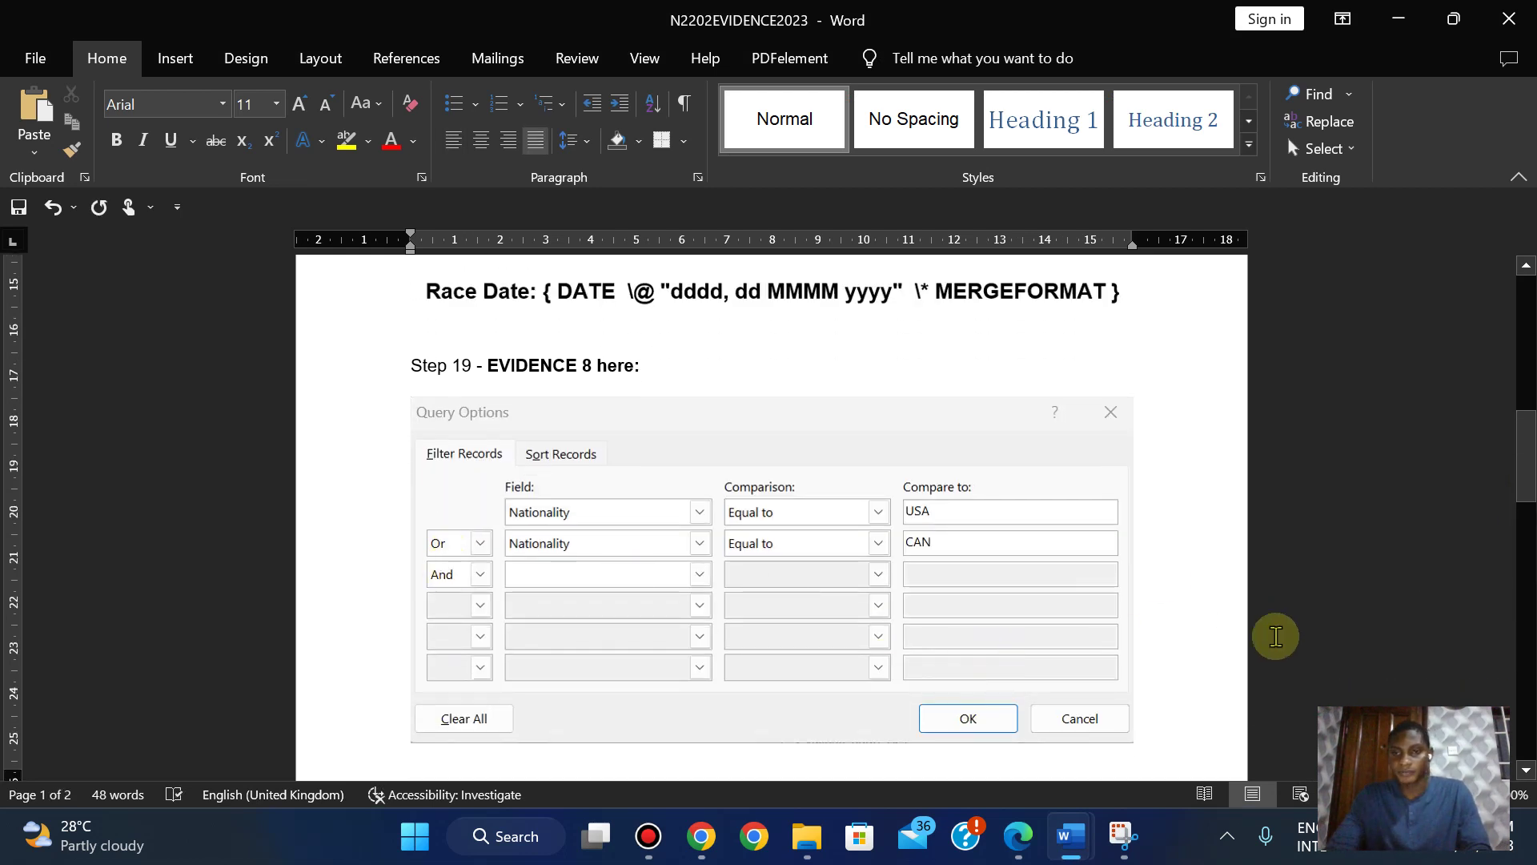
click(1085, 681)
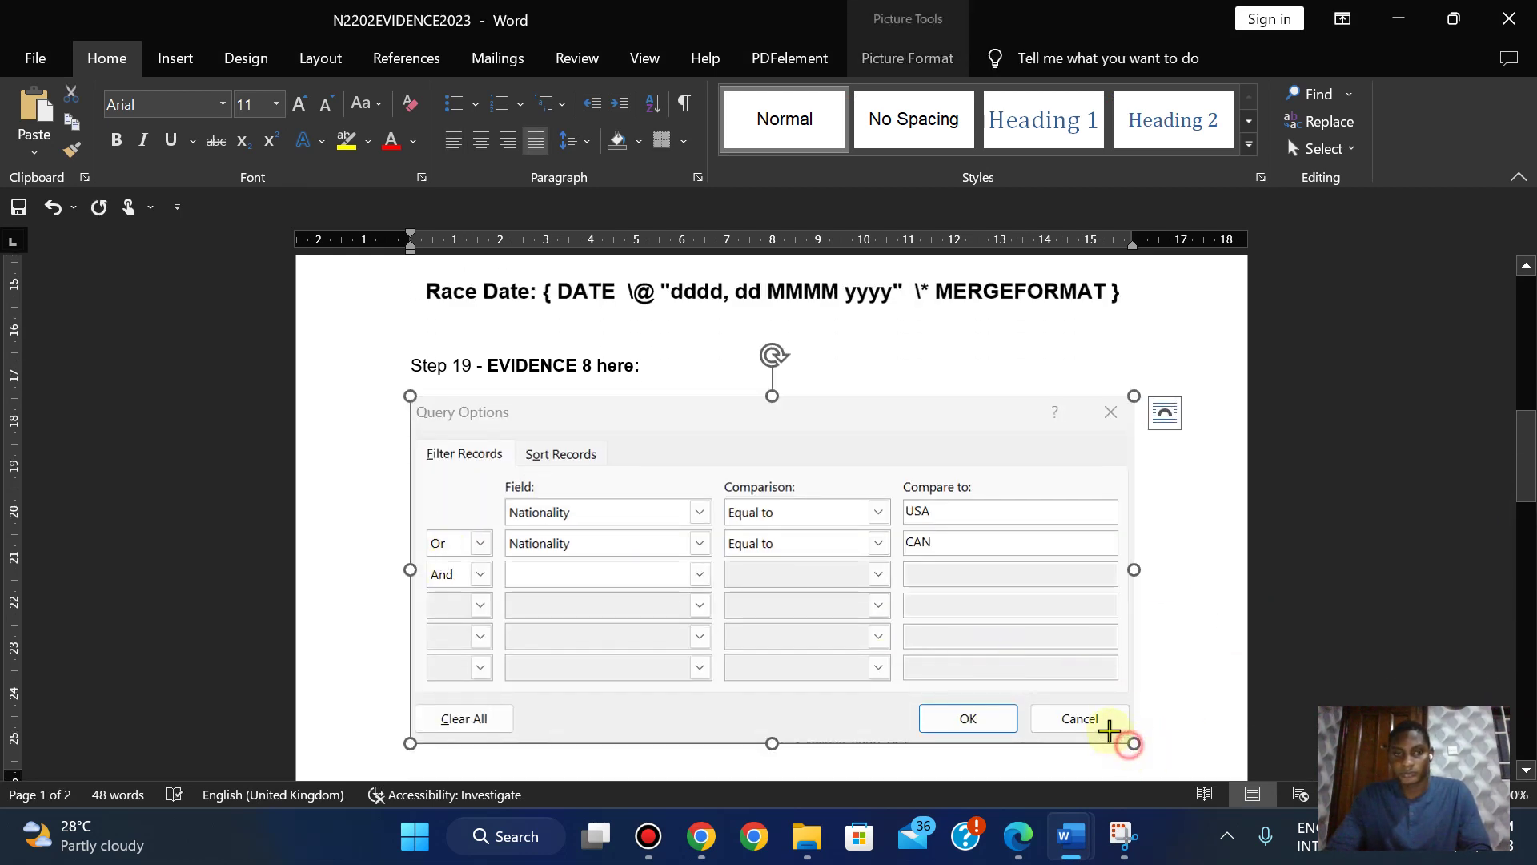
drag(1107, 729, 1126, 741)
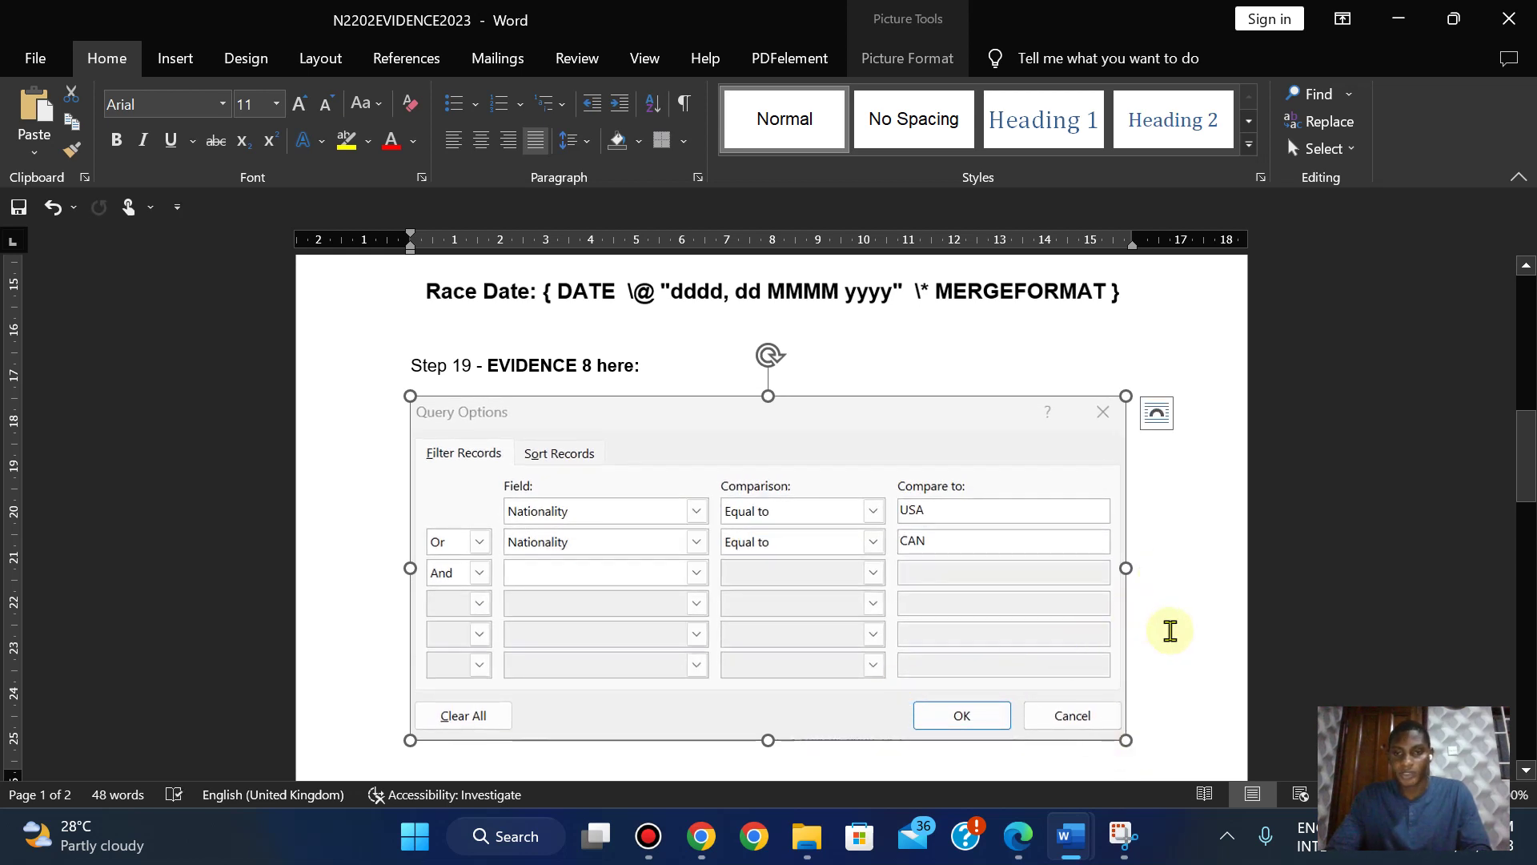
click(1169, 630)
mouse_move(1018, 837)
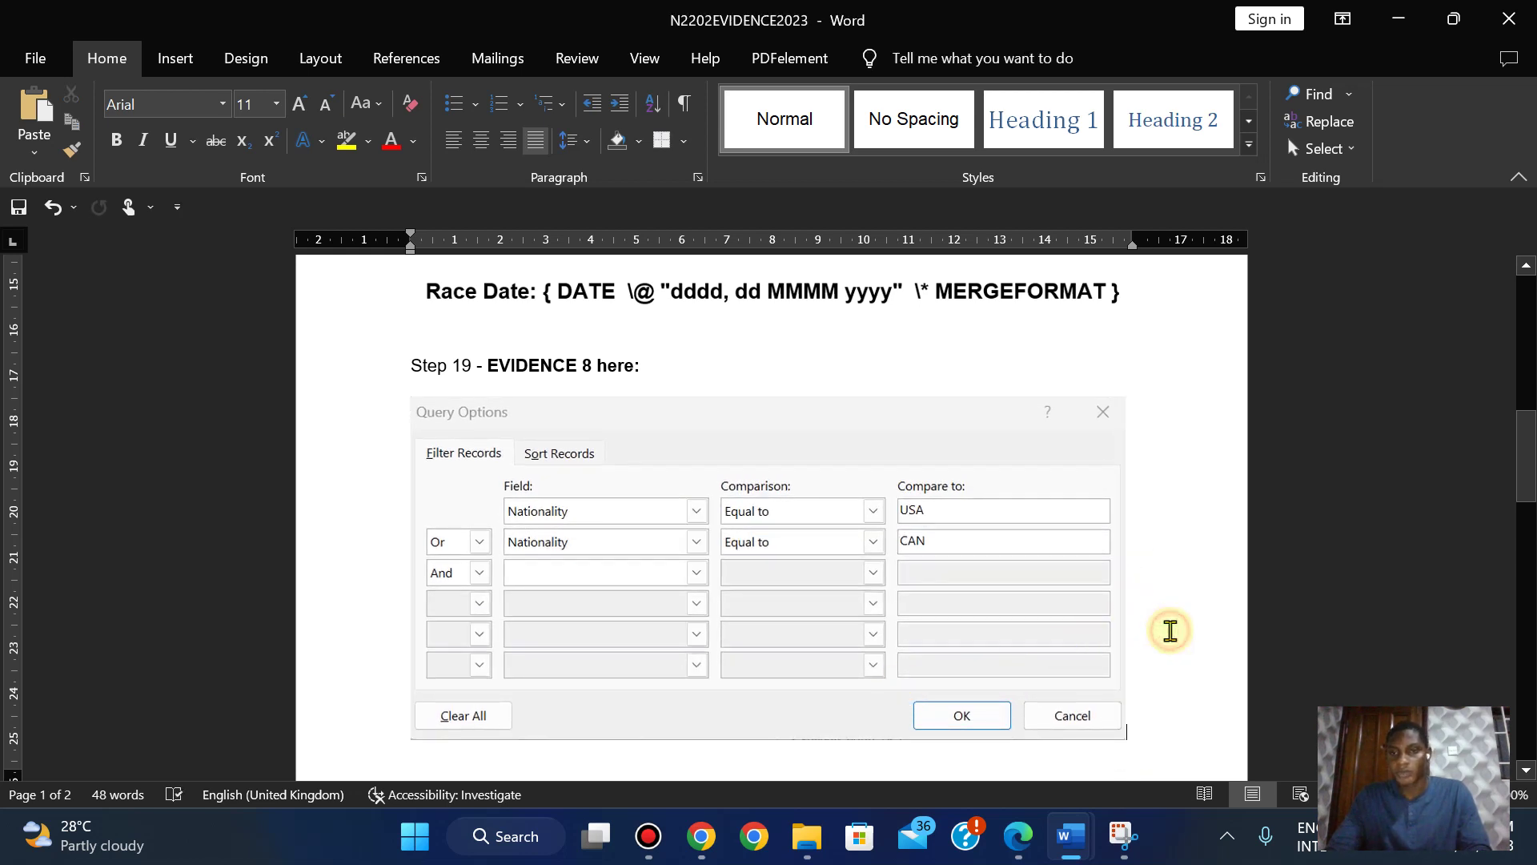
click(1024, 836)
scroll(841, 480, down, 1)
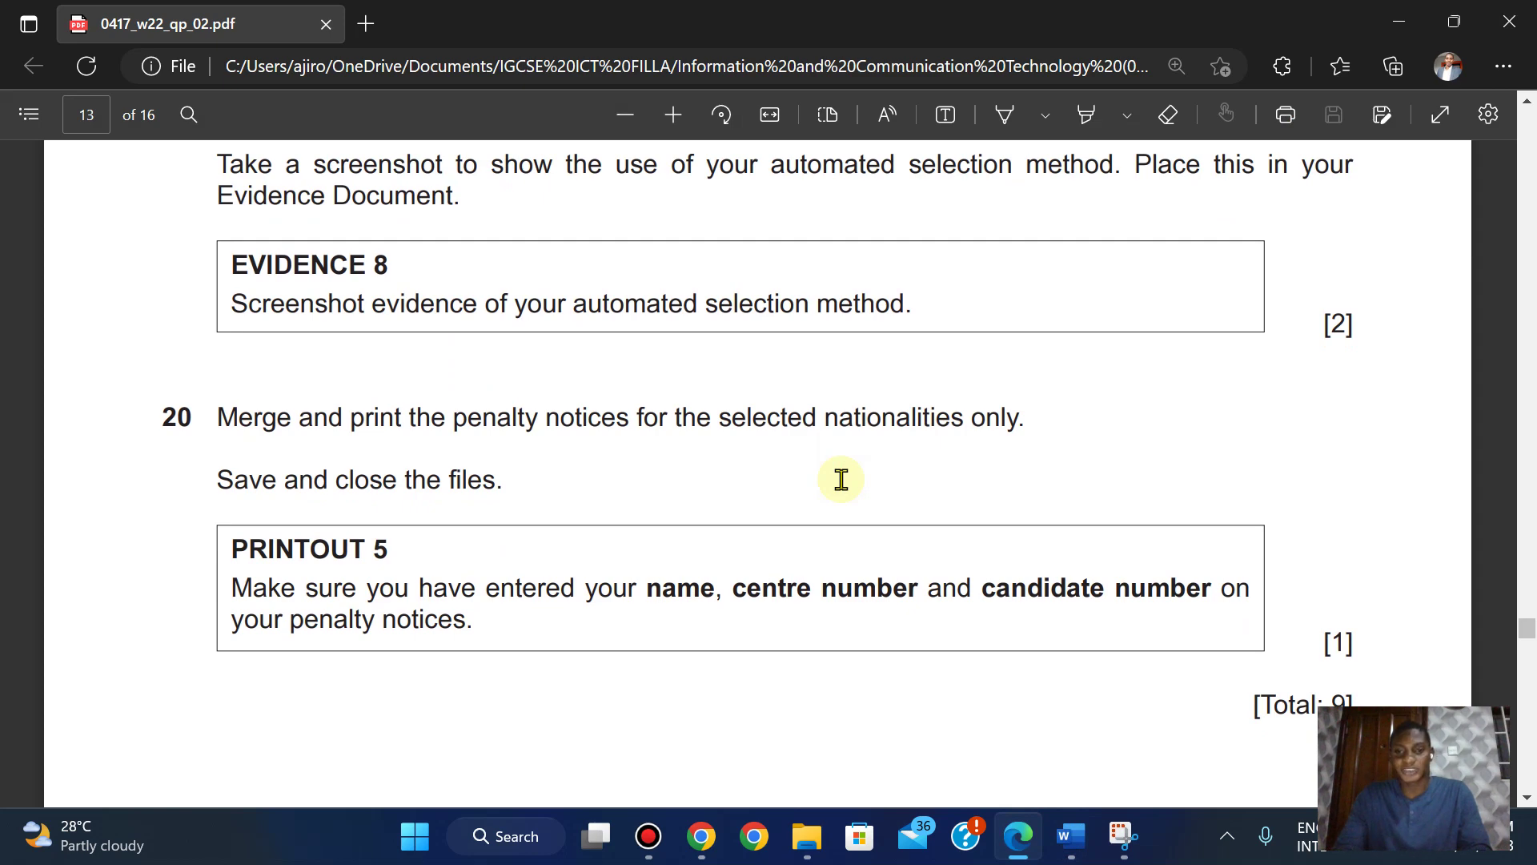
mouse_move(1070, 836)
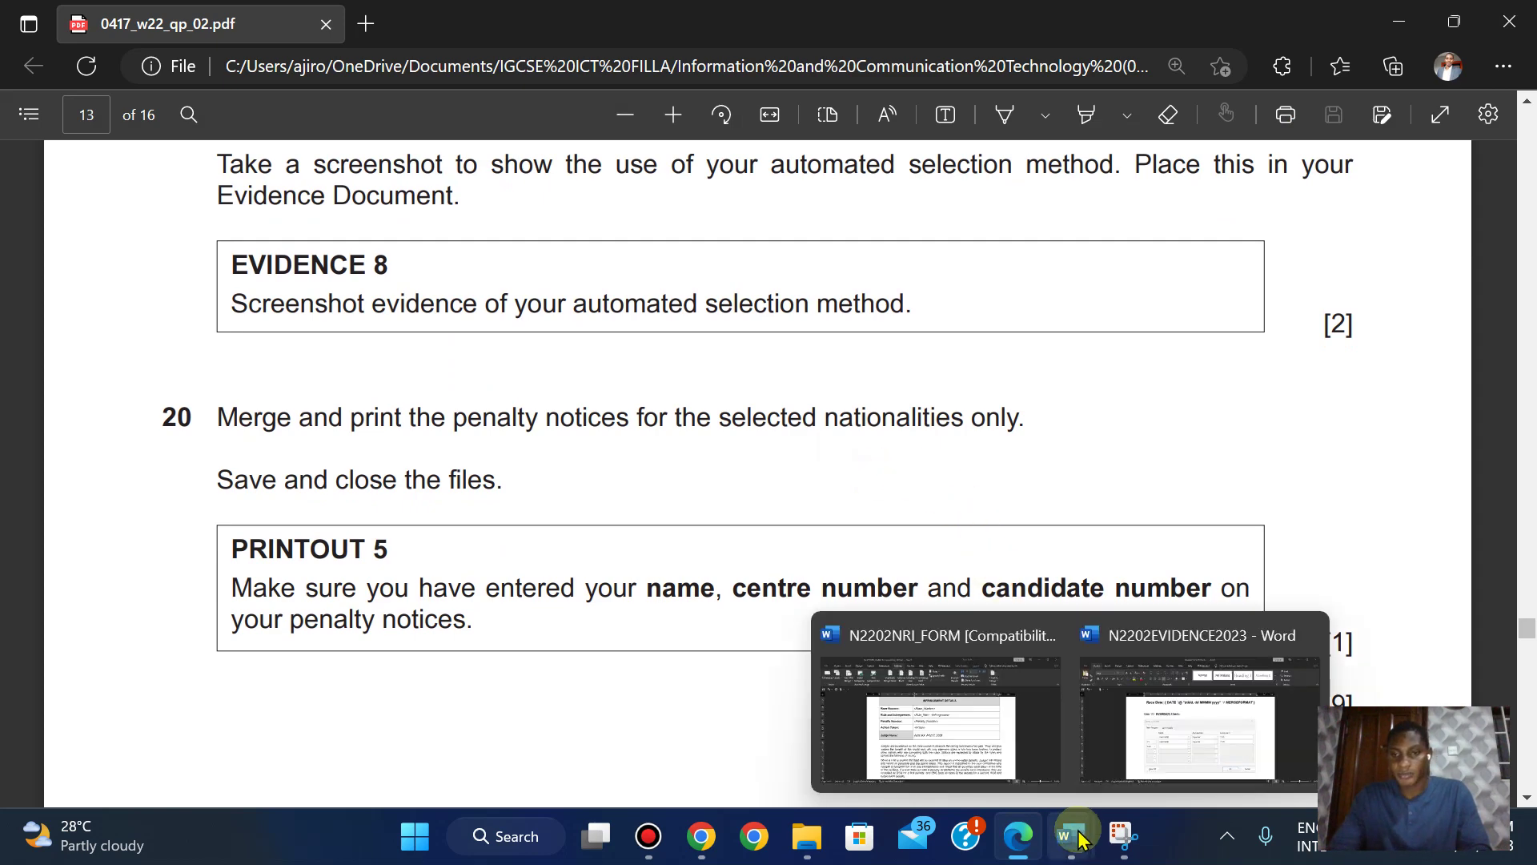
Preview the merged notices and step forward and back through the USA and CAN records
click(1020, 734)
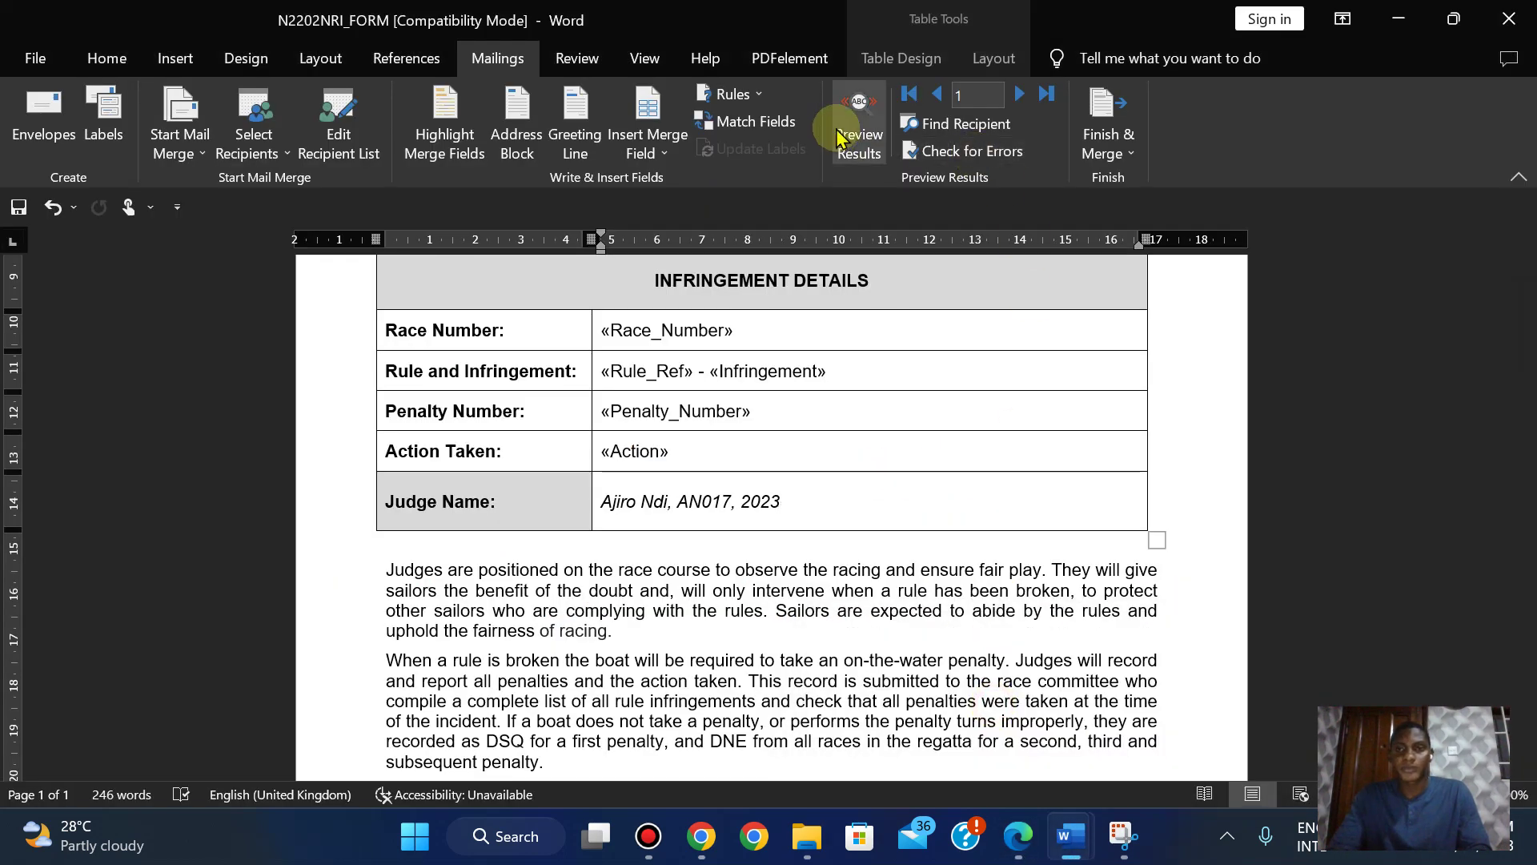
click(859, 126)
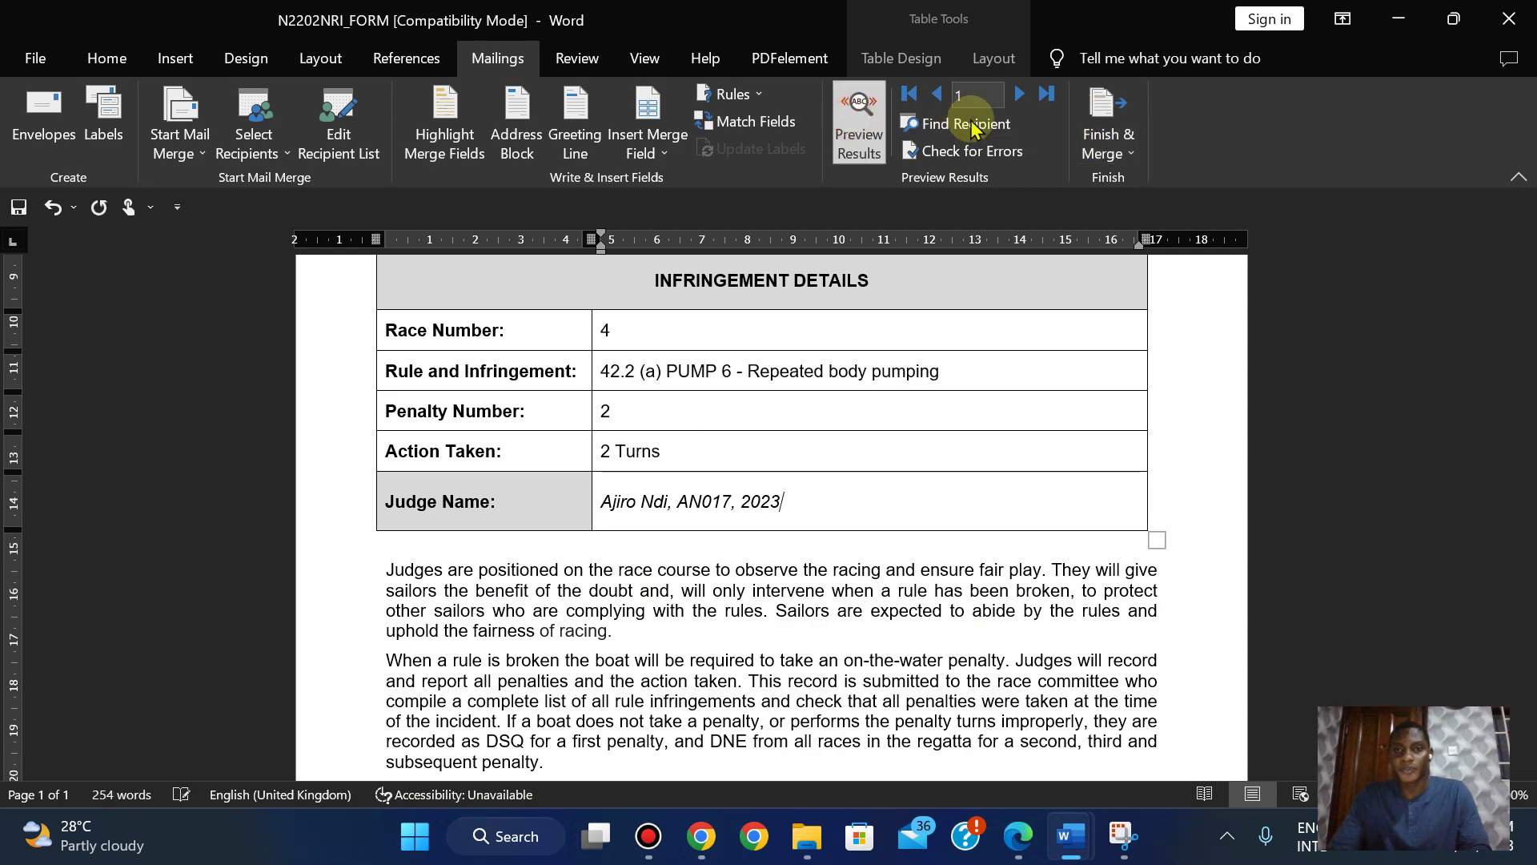
drag(1522, 510, 1500, 357)
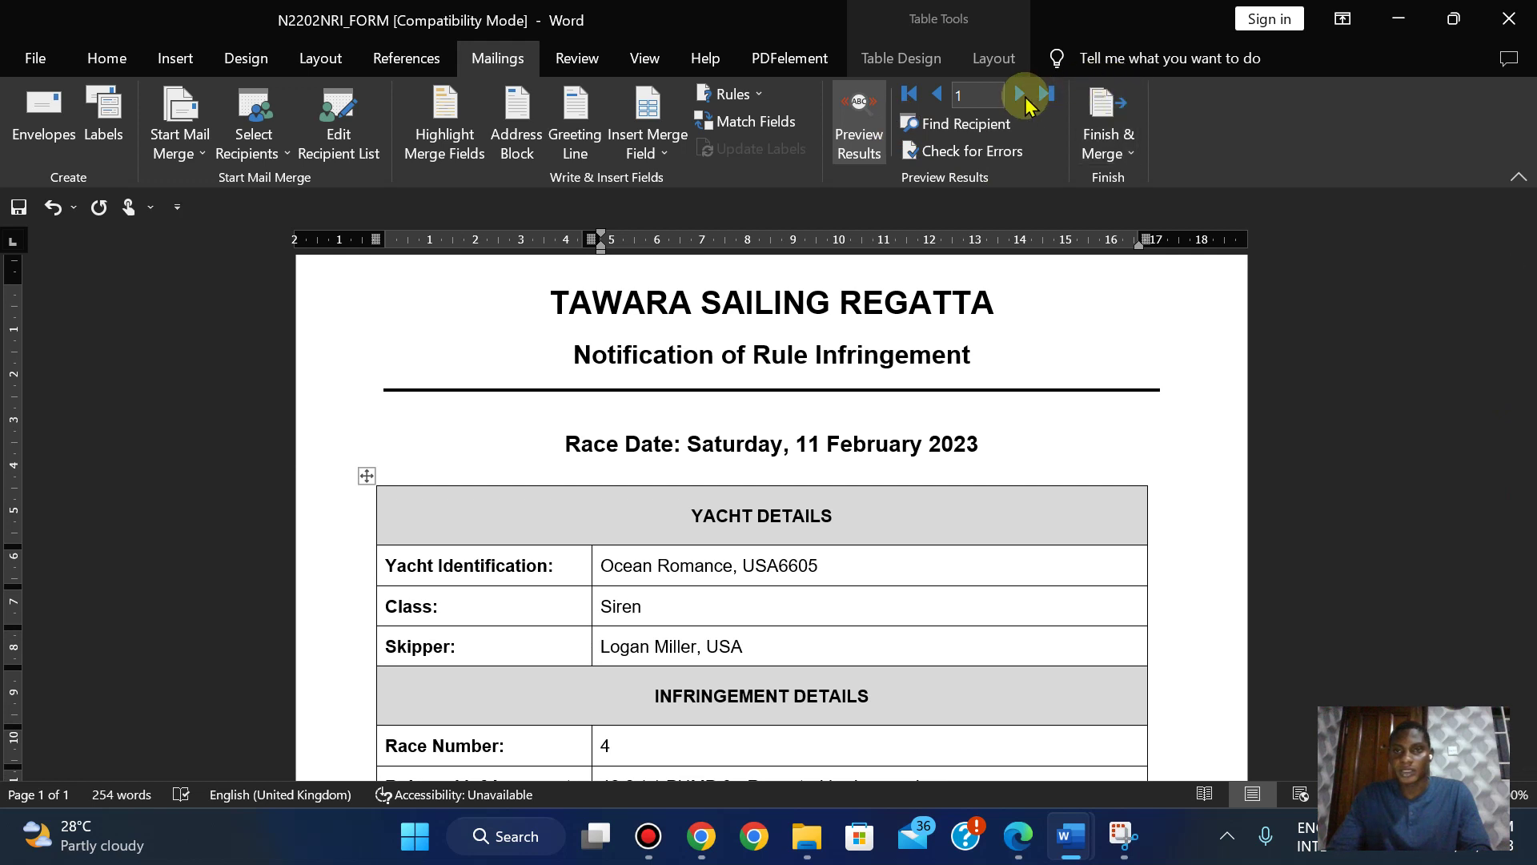
click(1024, 97)
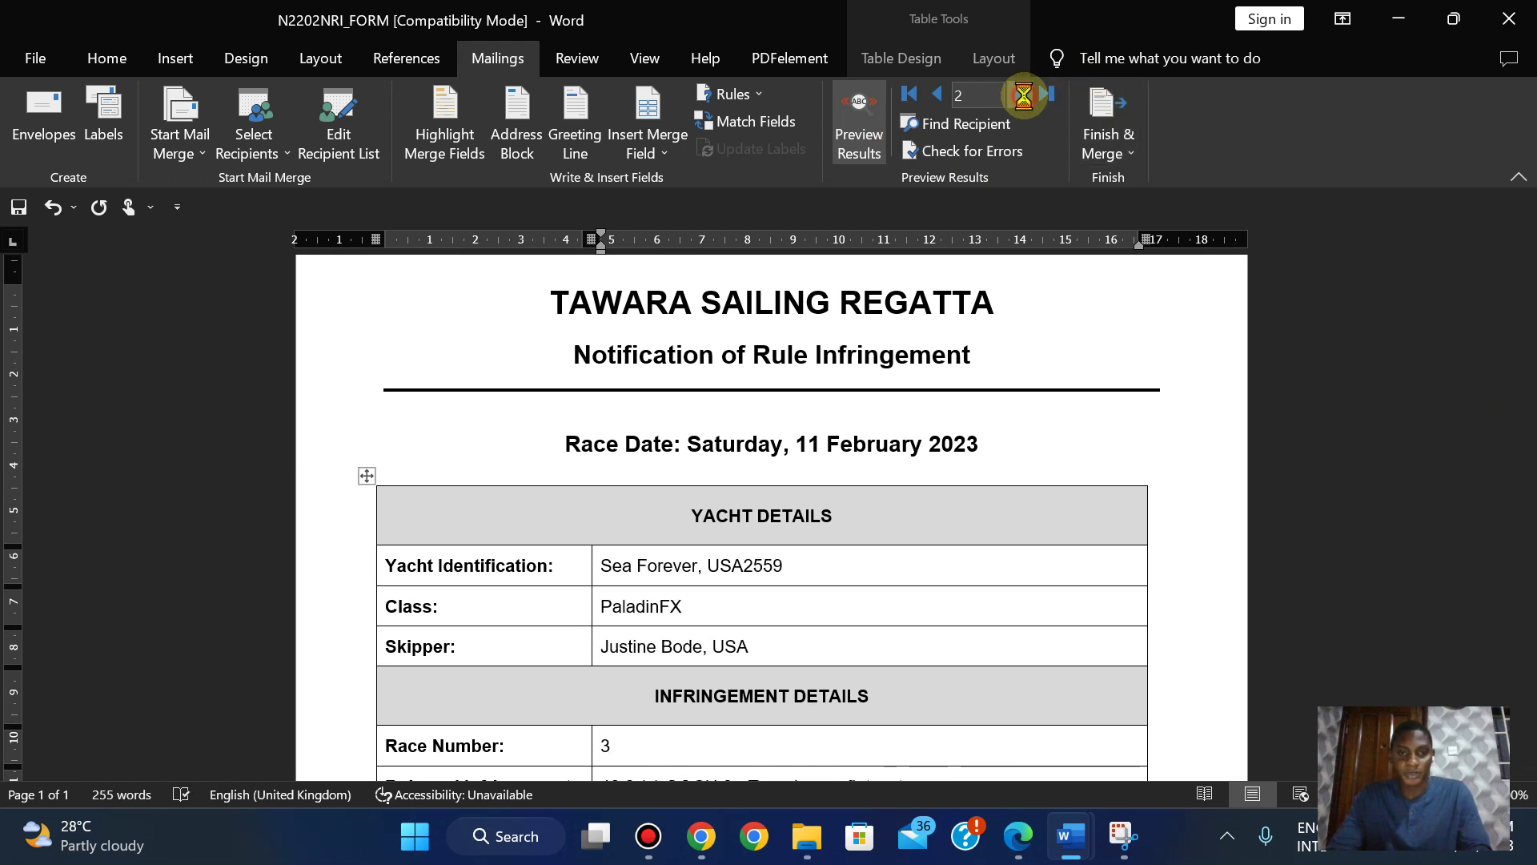
click(1023, 97)
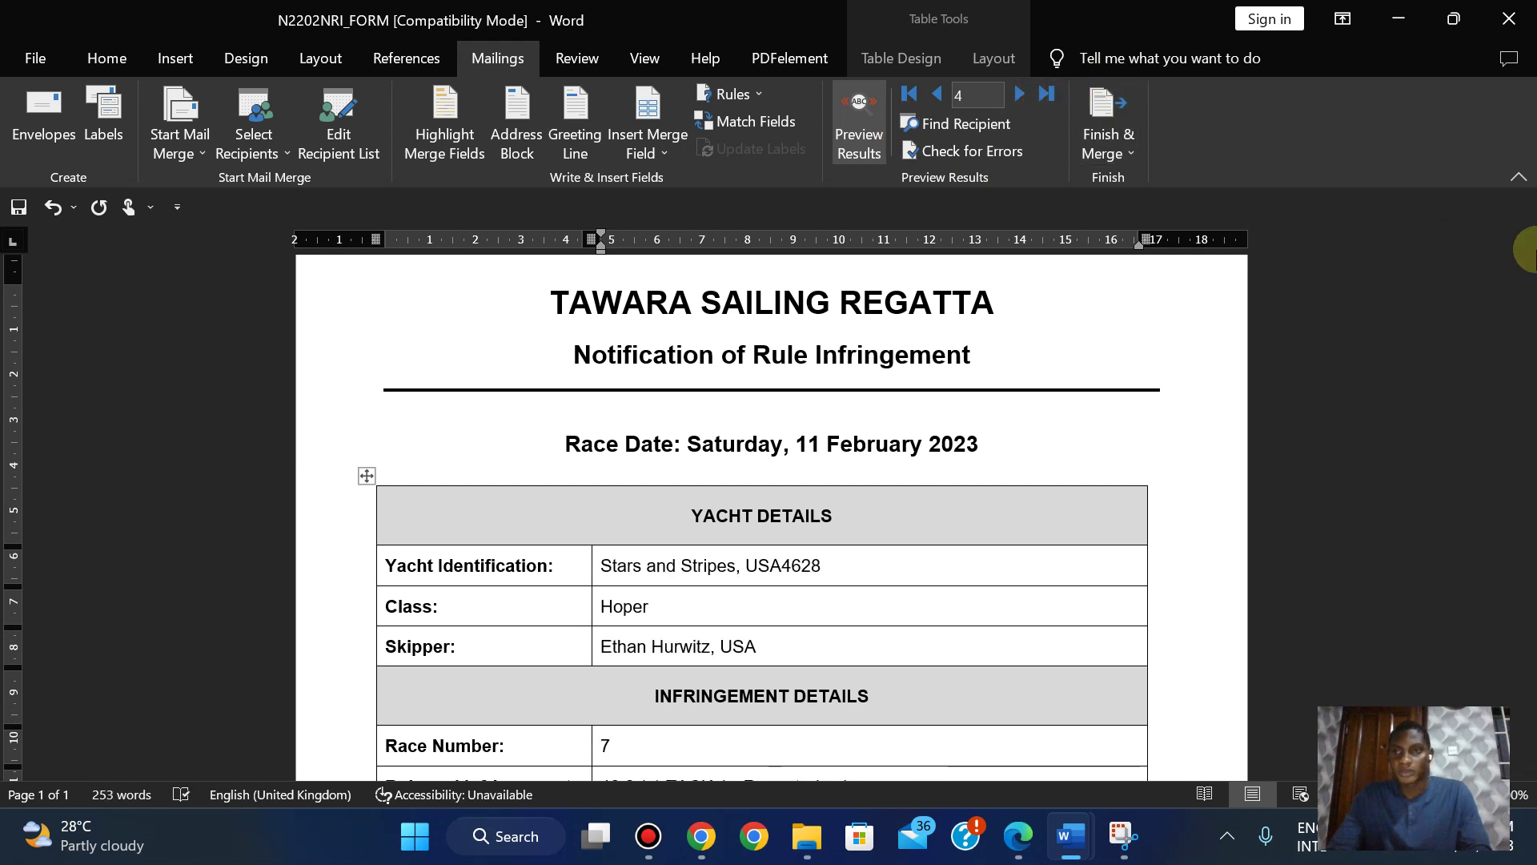
mouse_move(1502, 440)
mouse_down()
mouse_move(1522, 587)
mouse_move(1520, 504)
mouse_up()
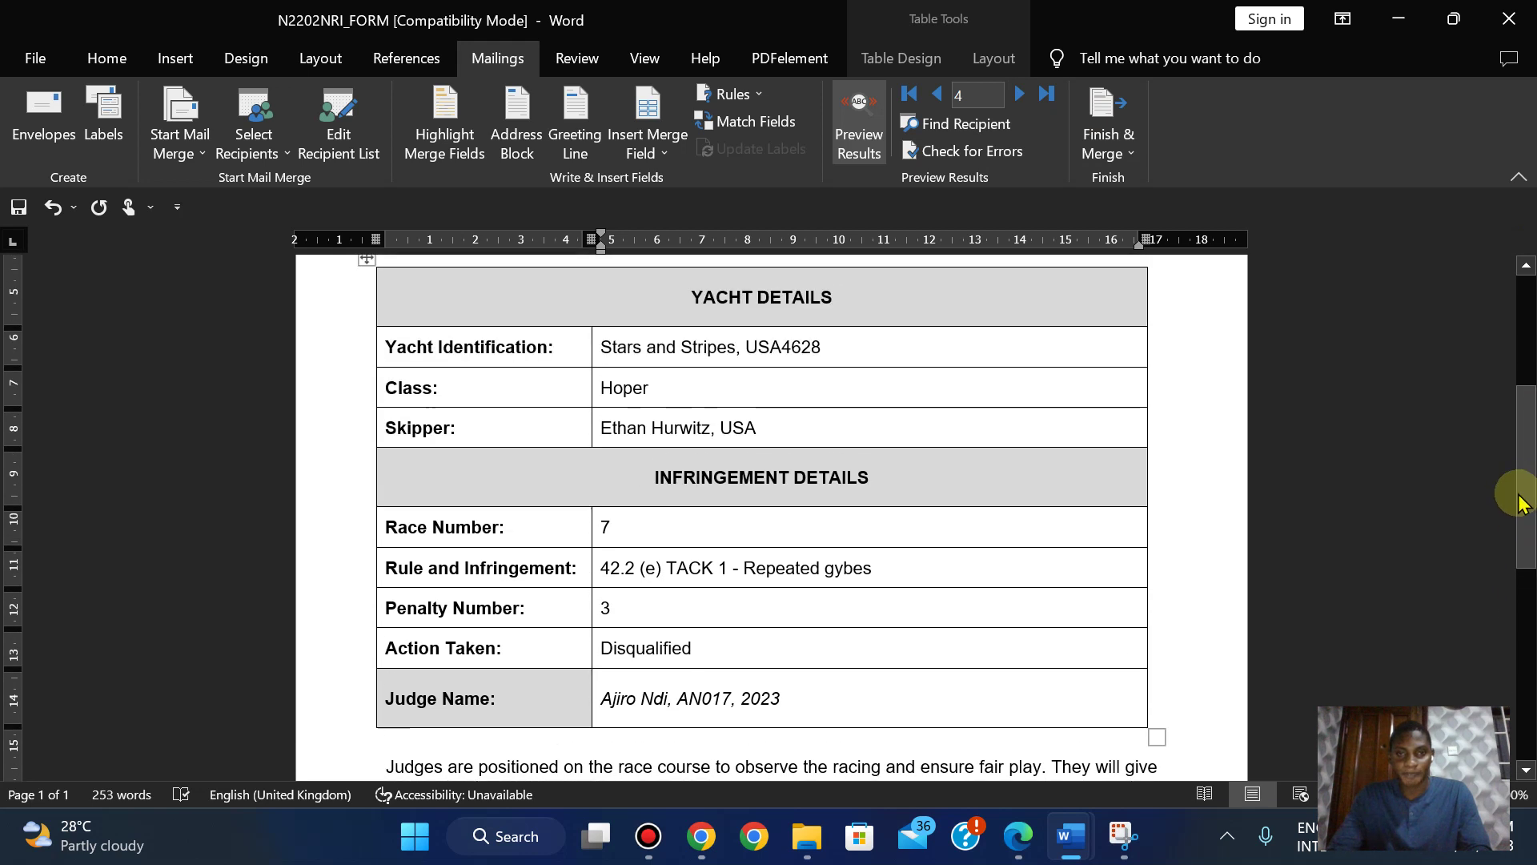
click(937, 93)
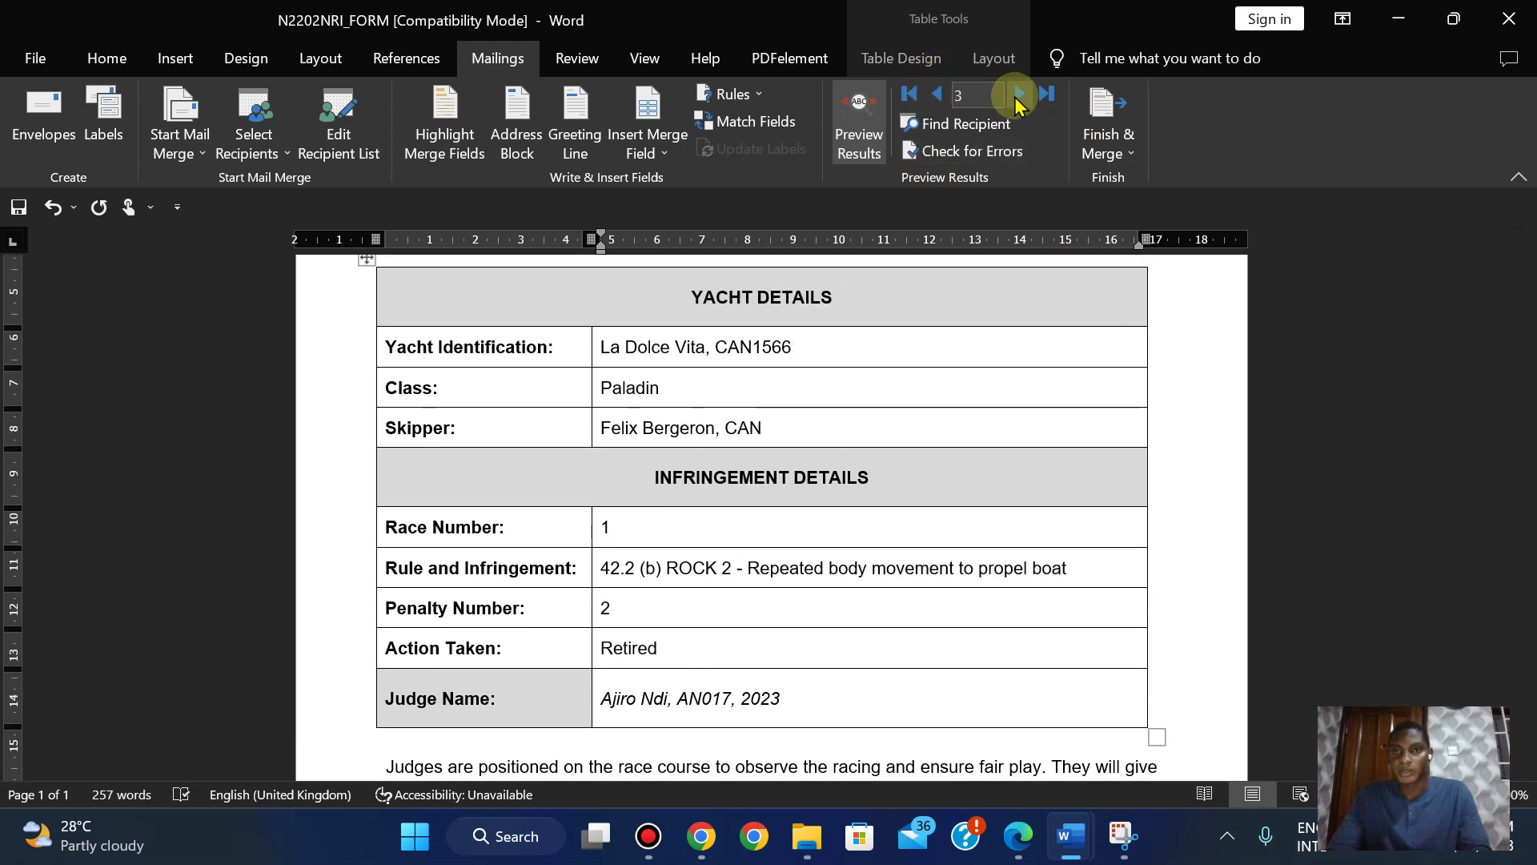
click(1017, 104)
click(1102, 128)
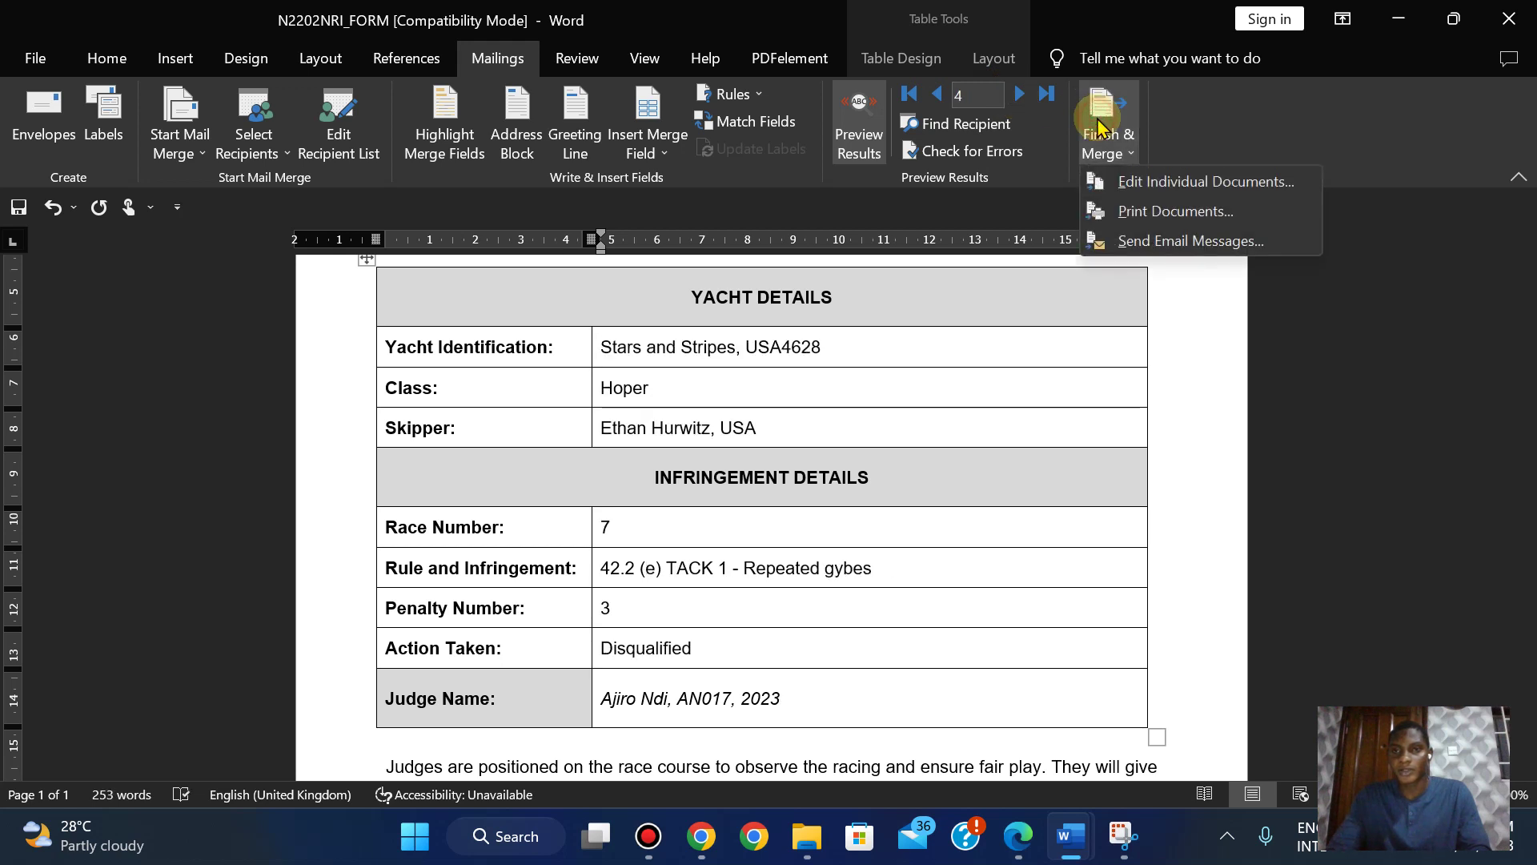
Print all merged notices to Microsoft Print to PDF as PRINTOUT 5, copying the name from the paper
click(1174, 212)
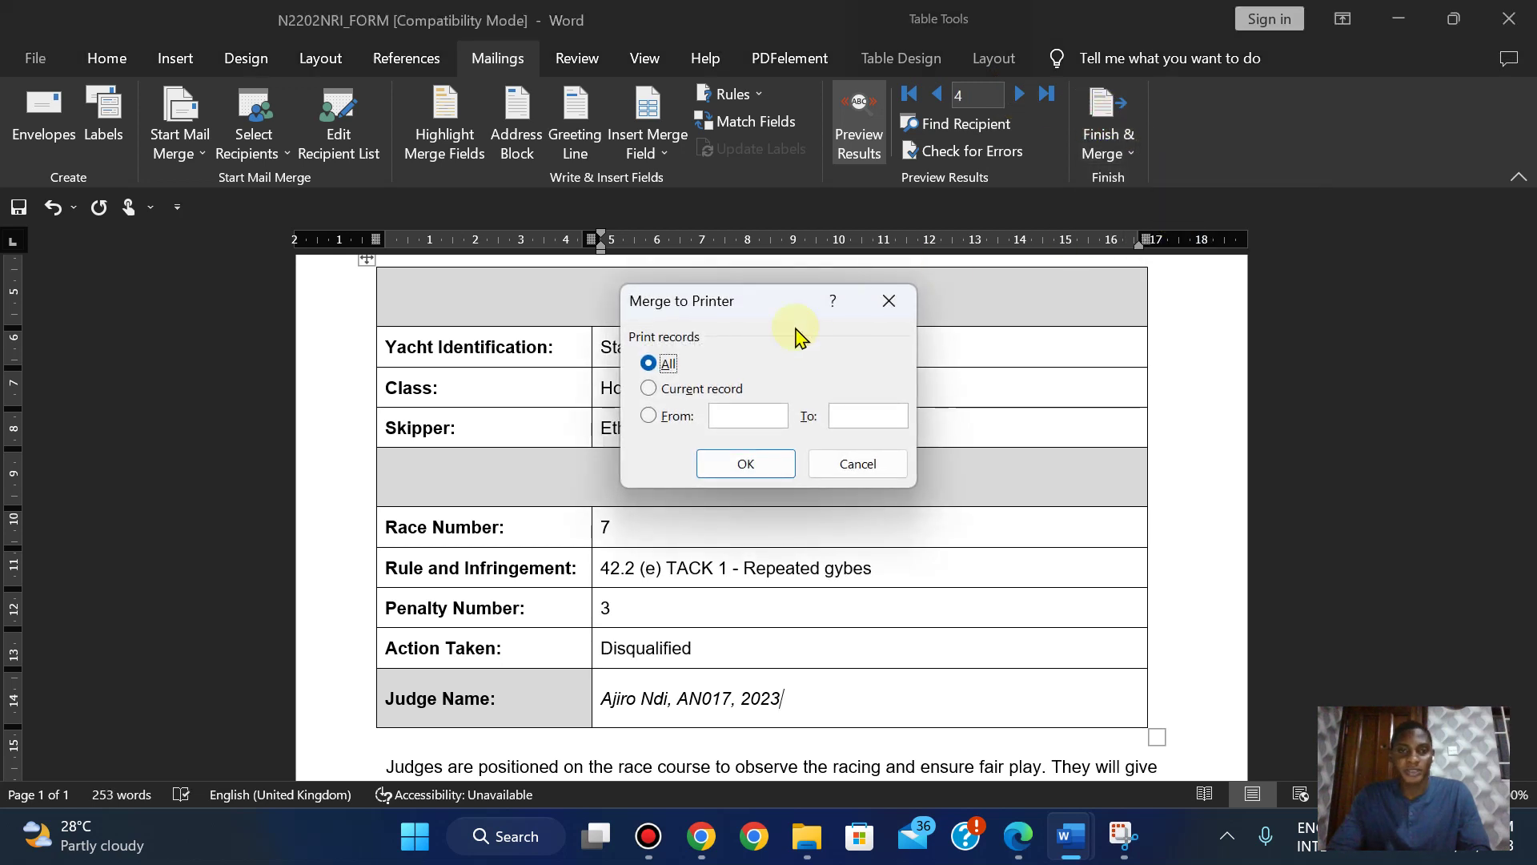
click(732, 463)
click(1019, 835)
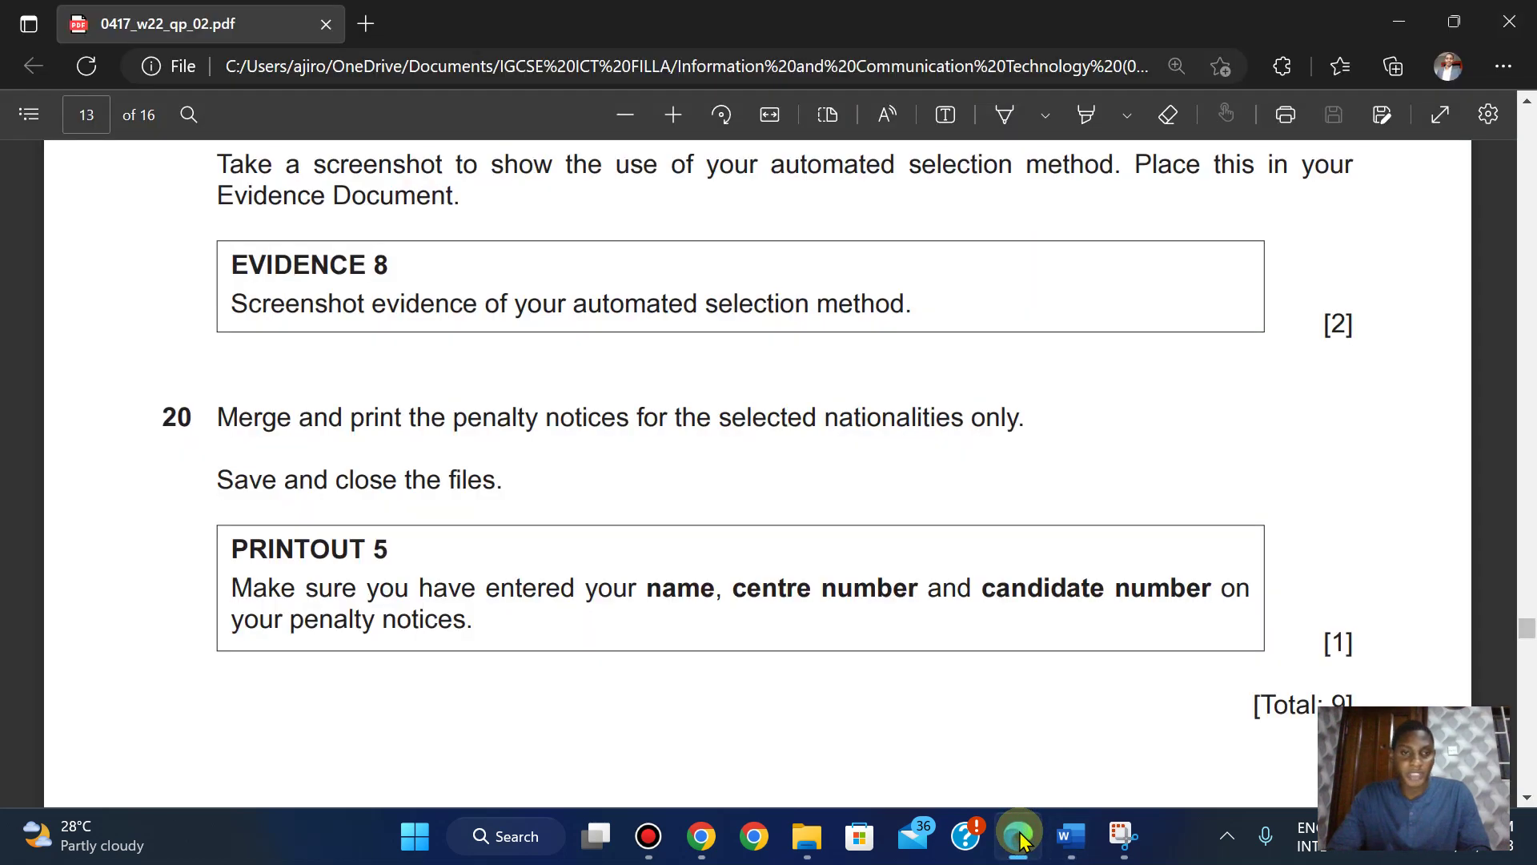
drag(236, 552, 389, 552)
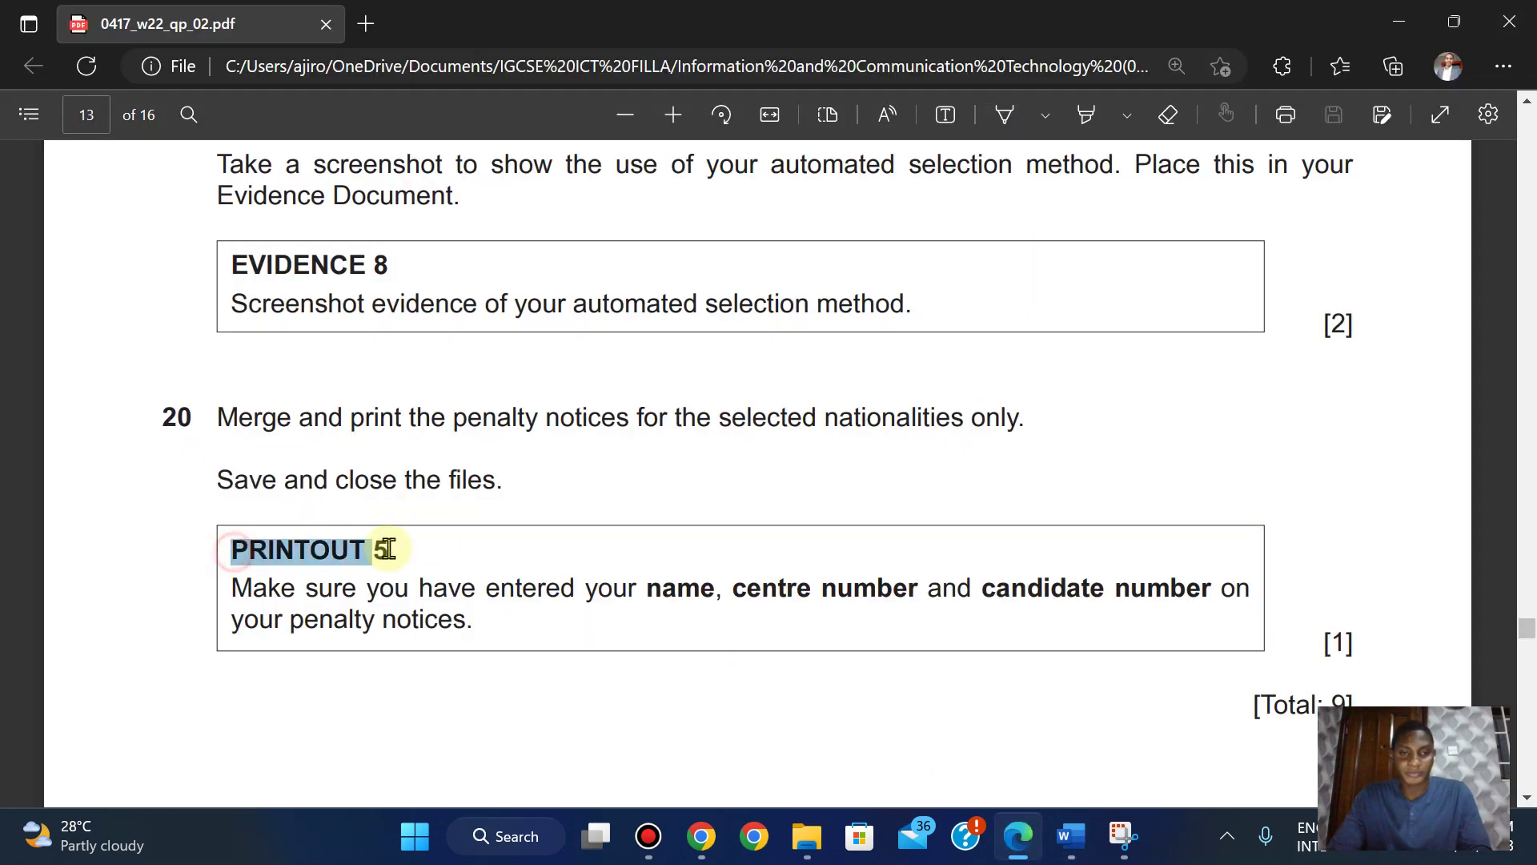
click(430, 351)
mouse_move(1068, 836)
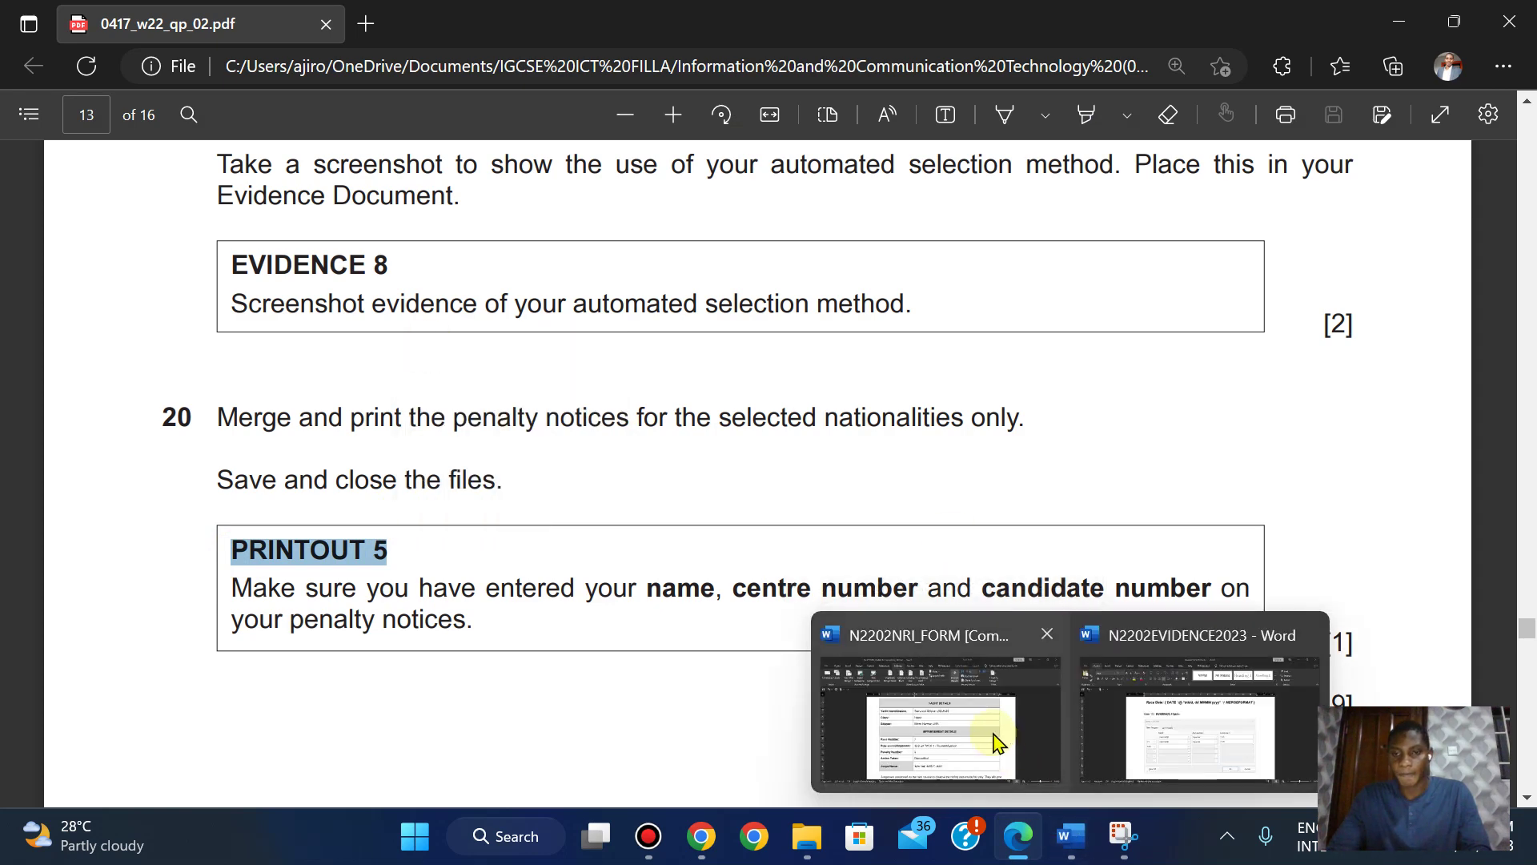
click(992, 735)
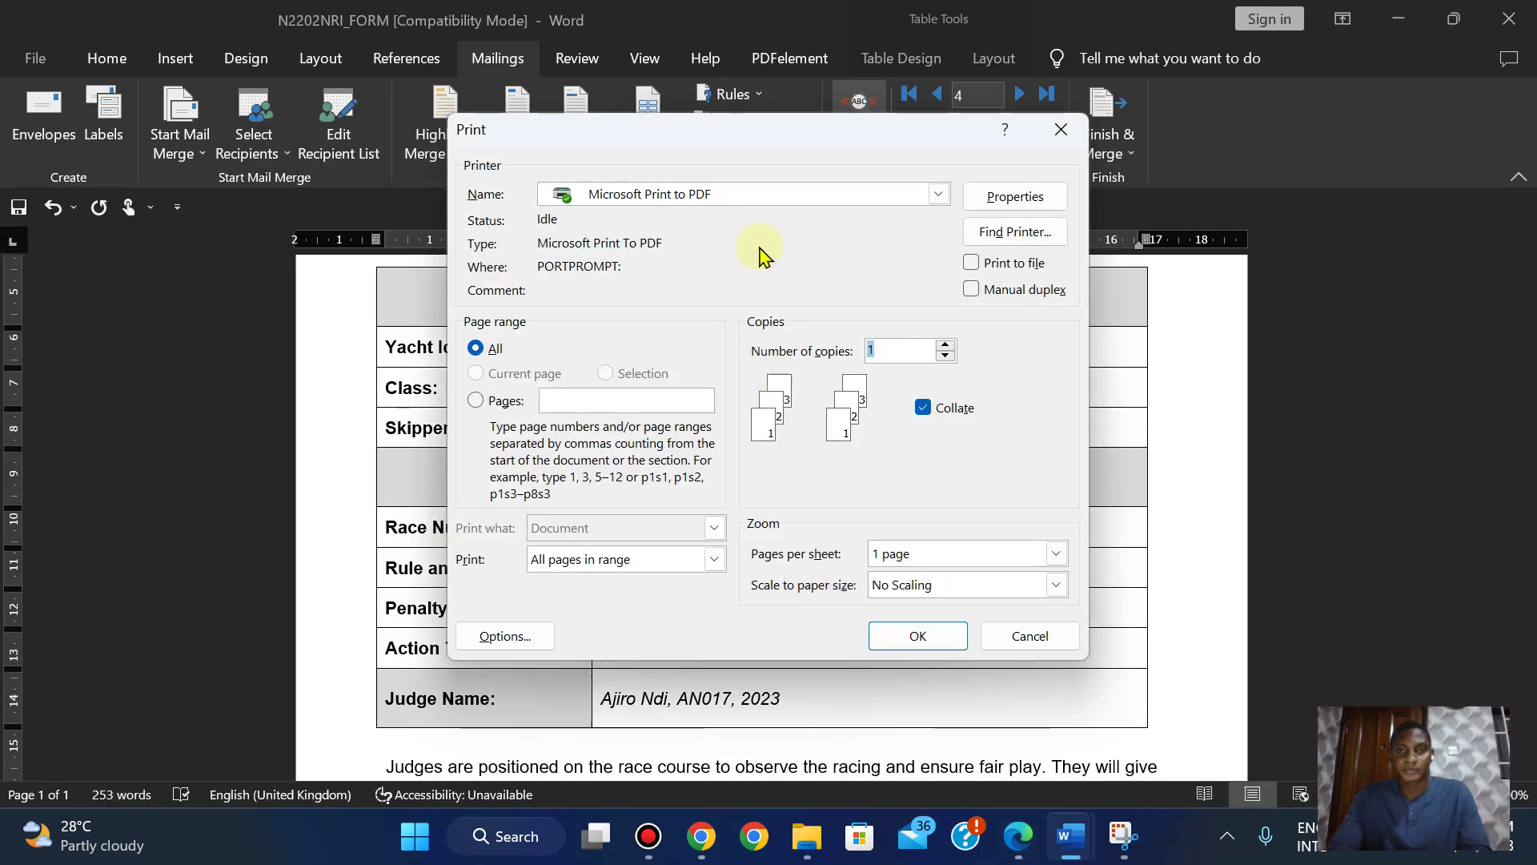
click(892, 637)
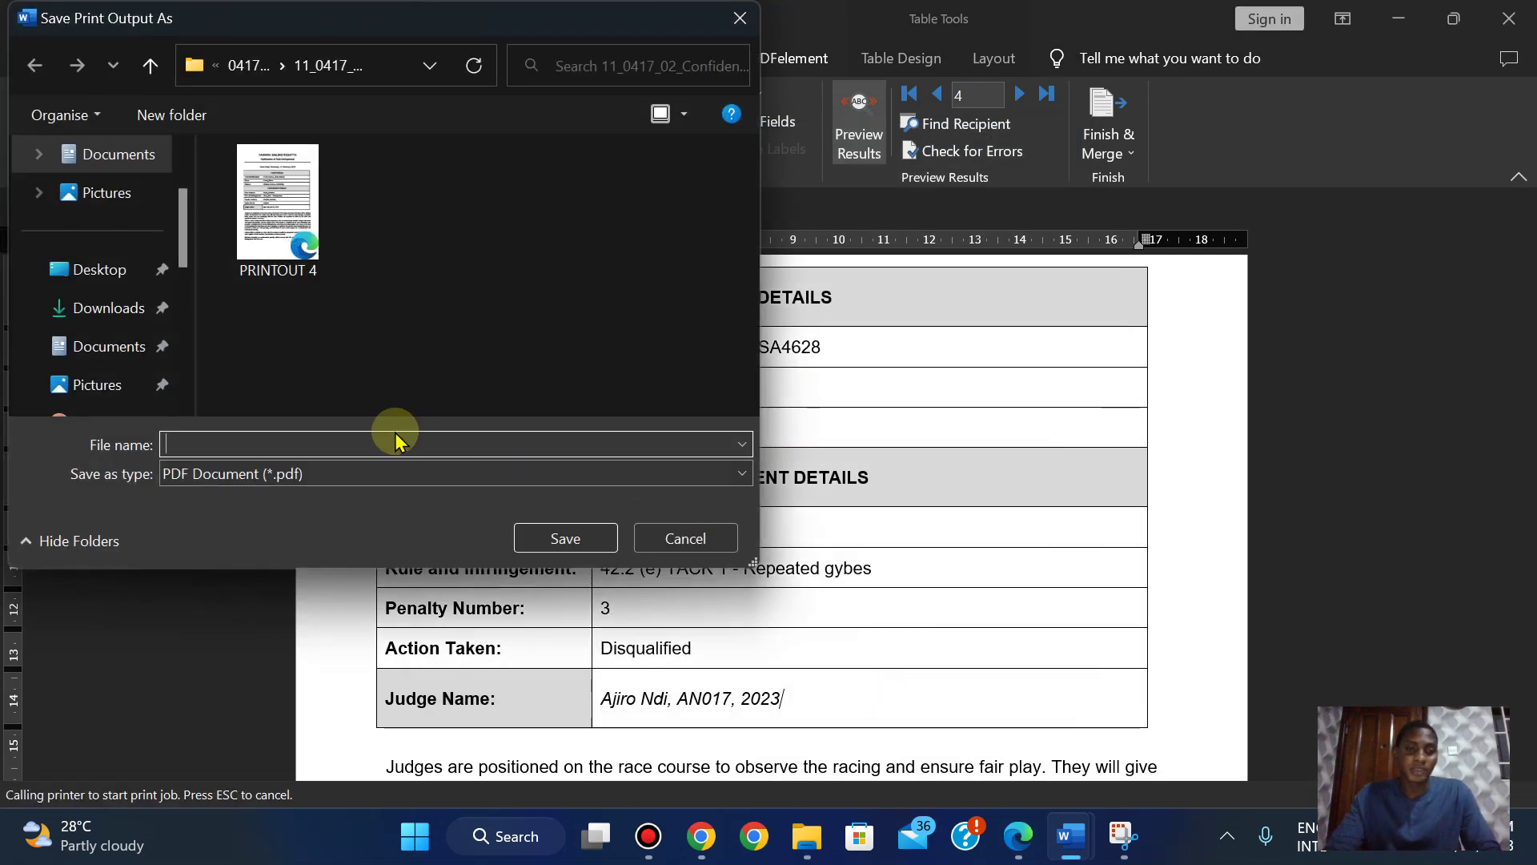
text(PRINTOUT 5)
click(567, 538)
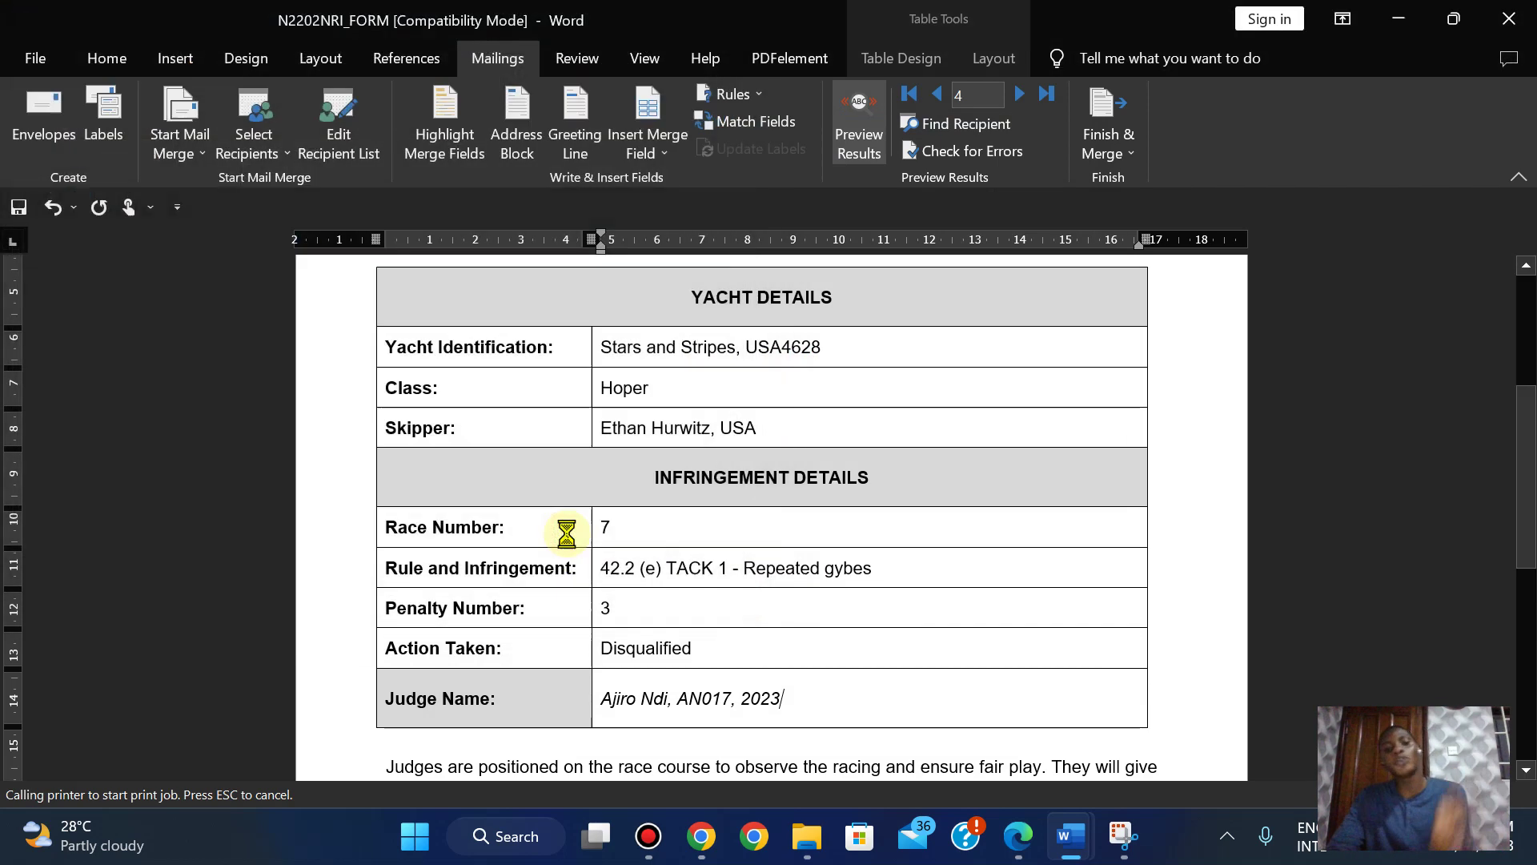
Open PRINTOUT 4 from the source files folder, then return to the merge form
click(817, 835)
double_click(349, 405)
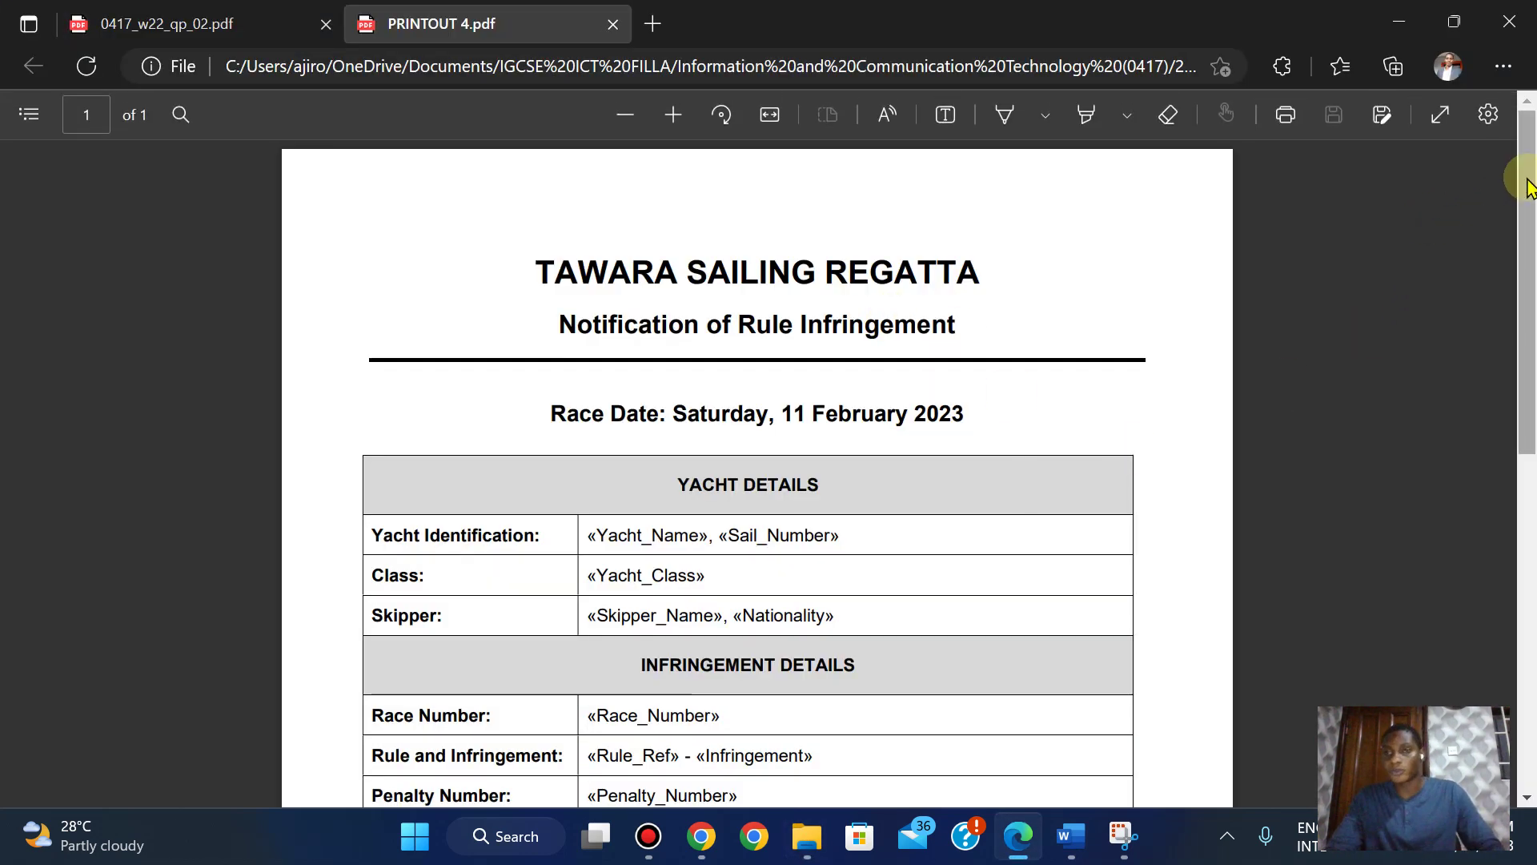
drag(1520, 181, 1521, 433)
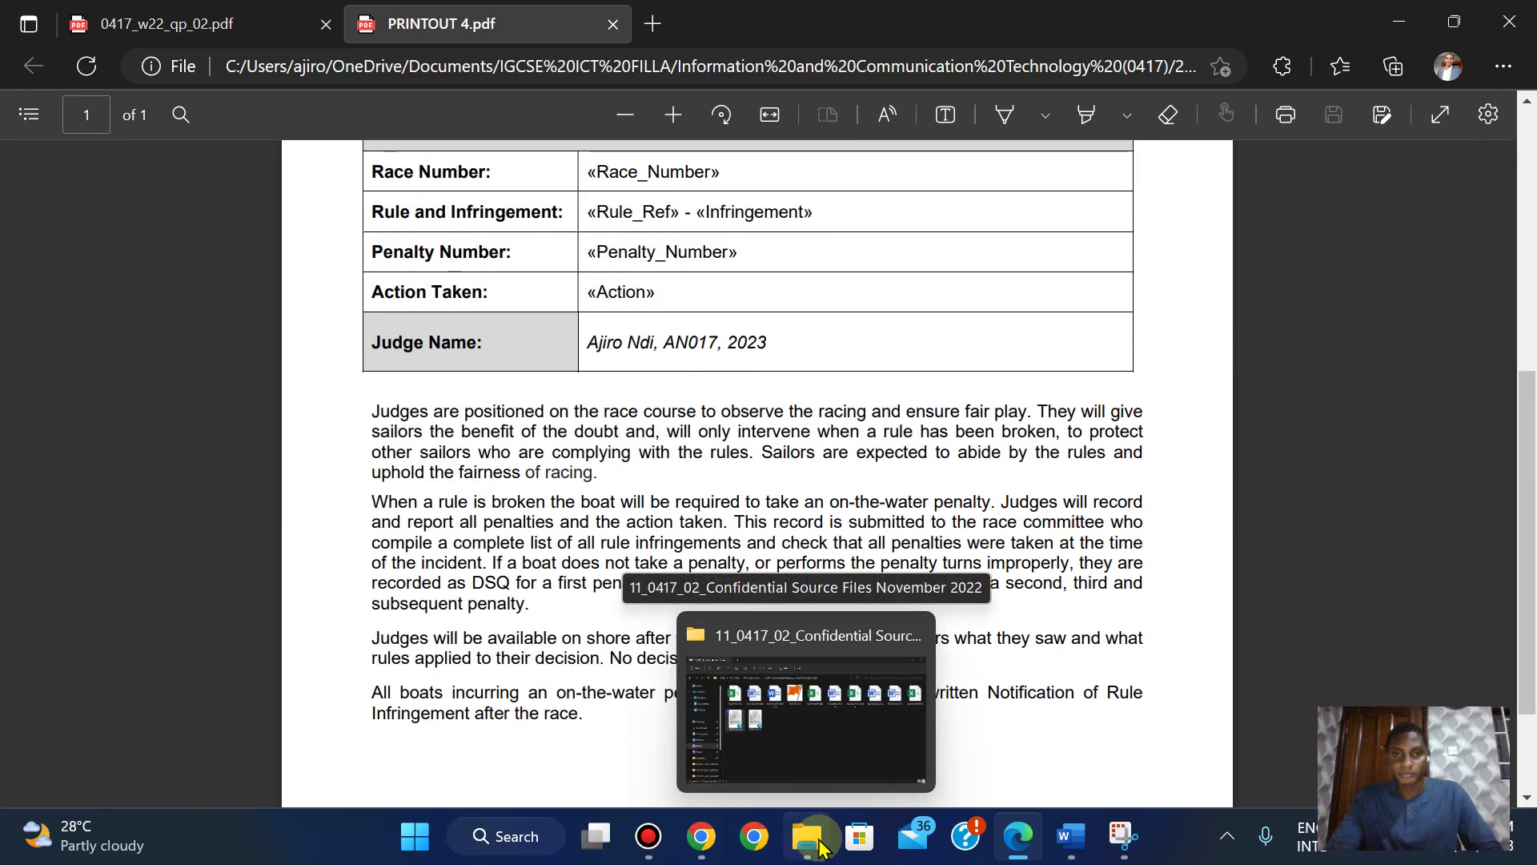
mouse_move(1069, 835)
click(944, 756)
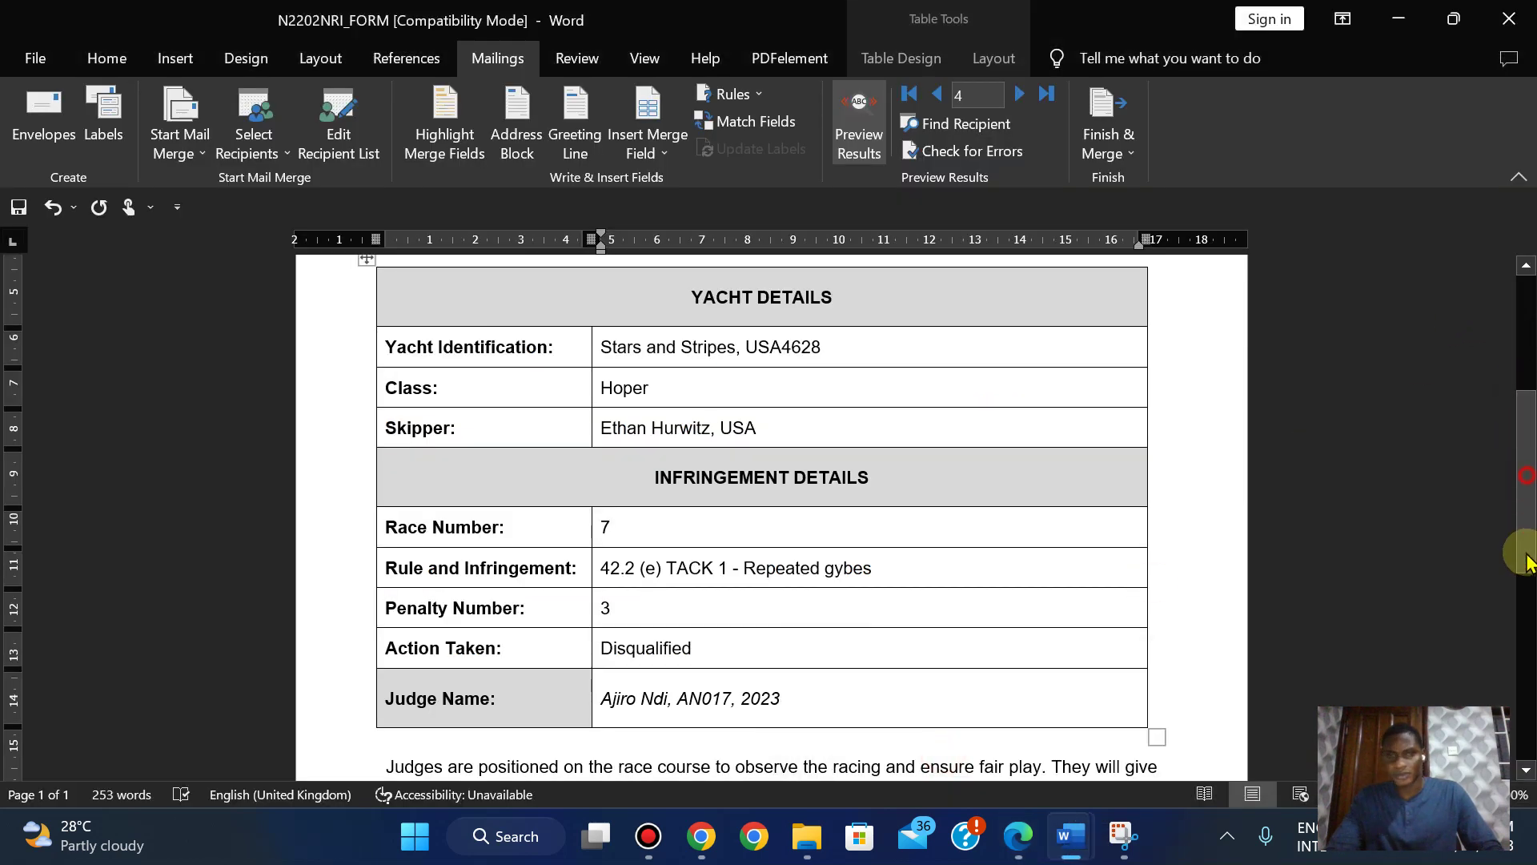
drag(1526, 588, 1529, 648)
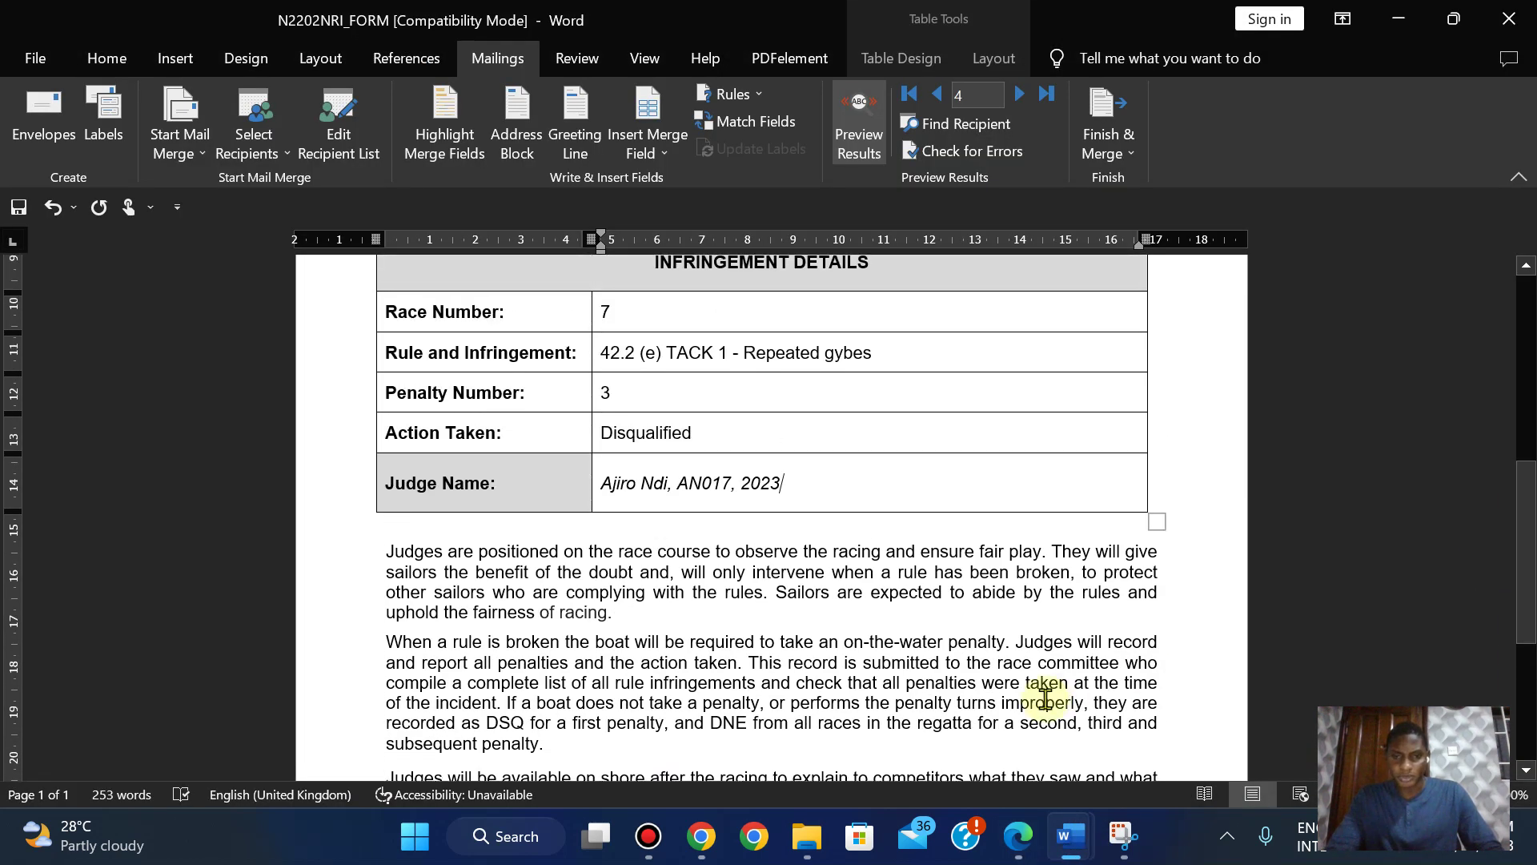
Open the new PRINTOUT 5 PDF, then return to the question paper tab
mouse_move(806, 836)
click(794, 722)
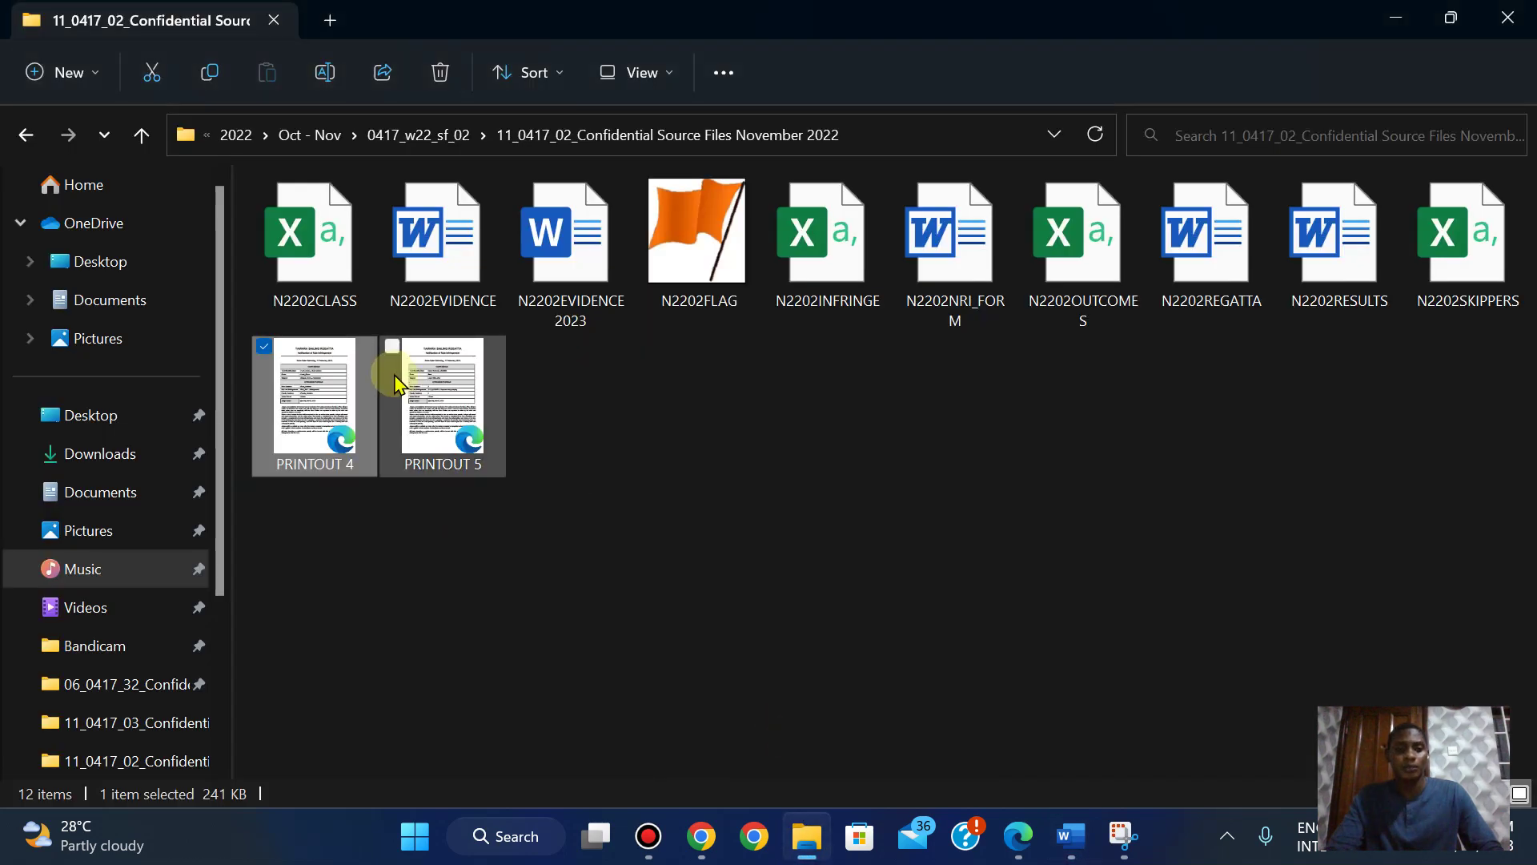
double_click(396, 382)
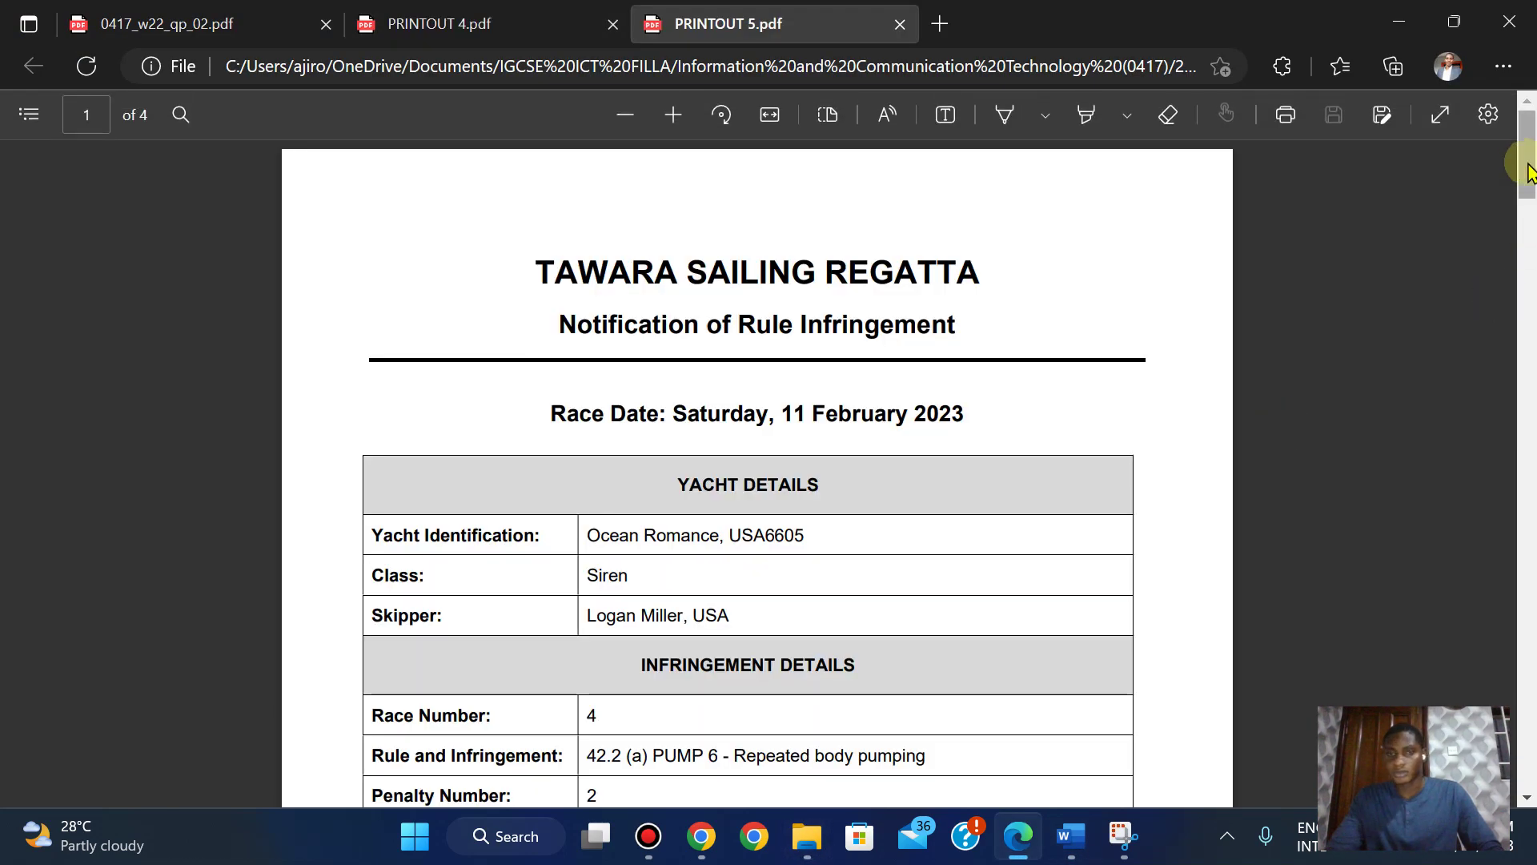
mouse_move(1529, 173)
mouse_down()
mouse_move(1526, 670)
mouse_move(1501, 668)
mouse_move(1482, 344)
mouse_up()
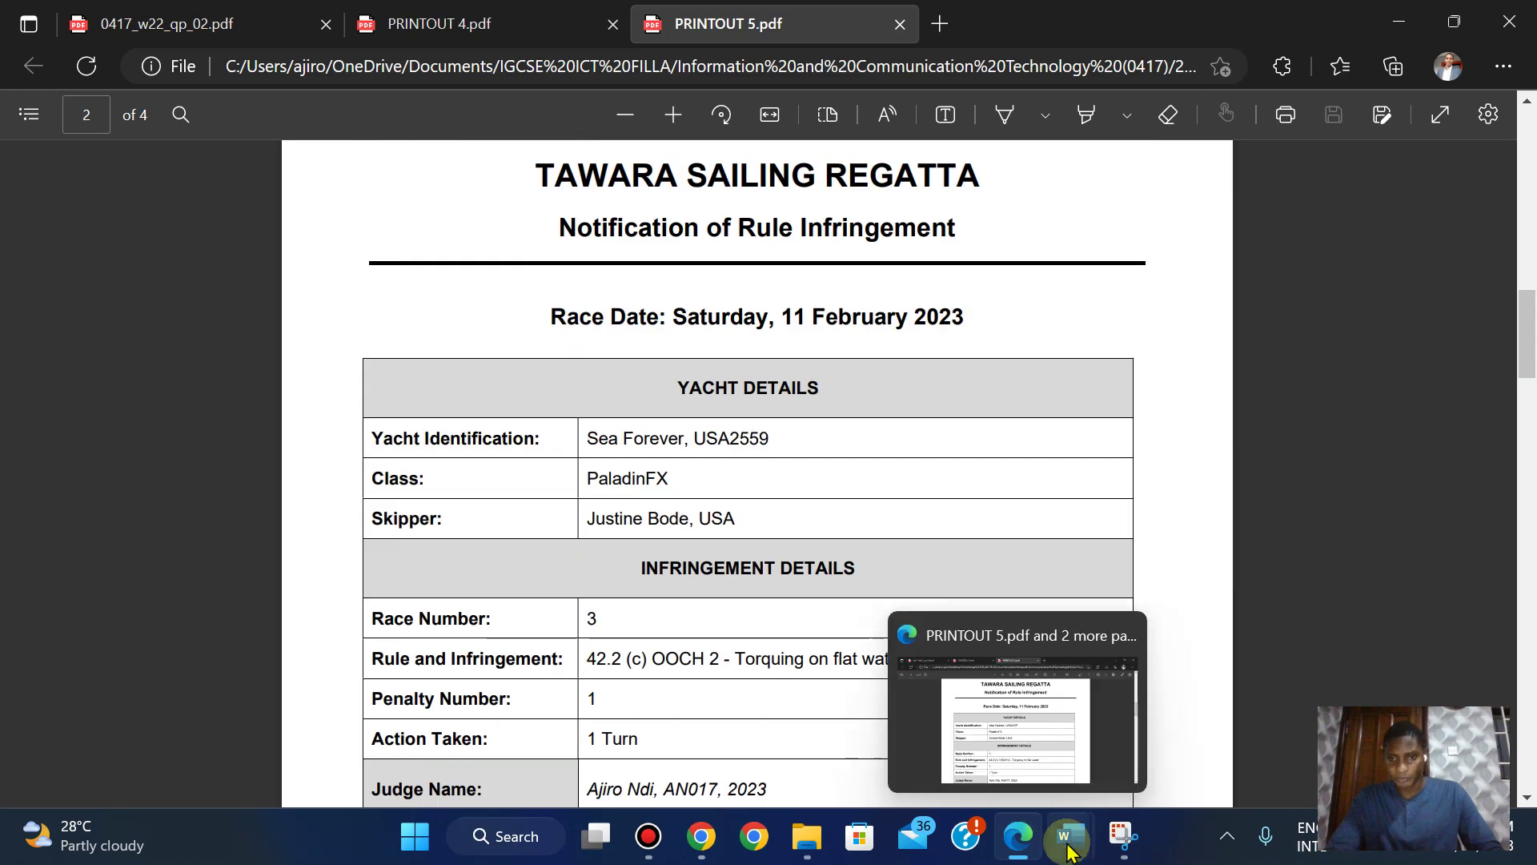
click(1013, 848)
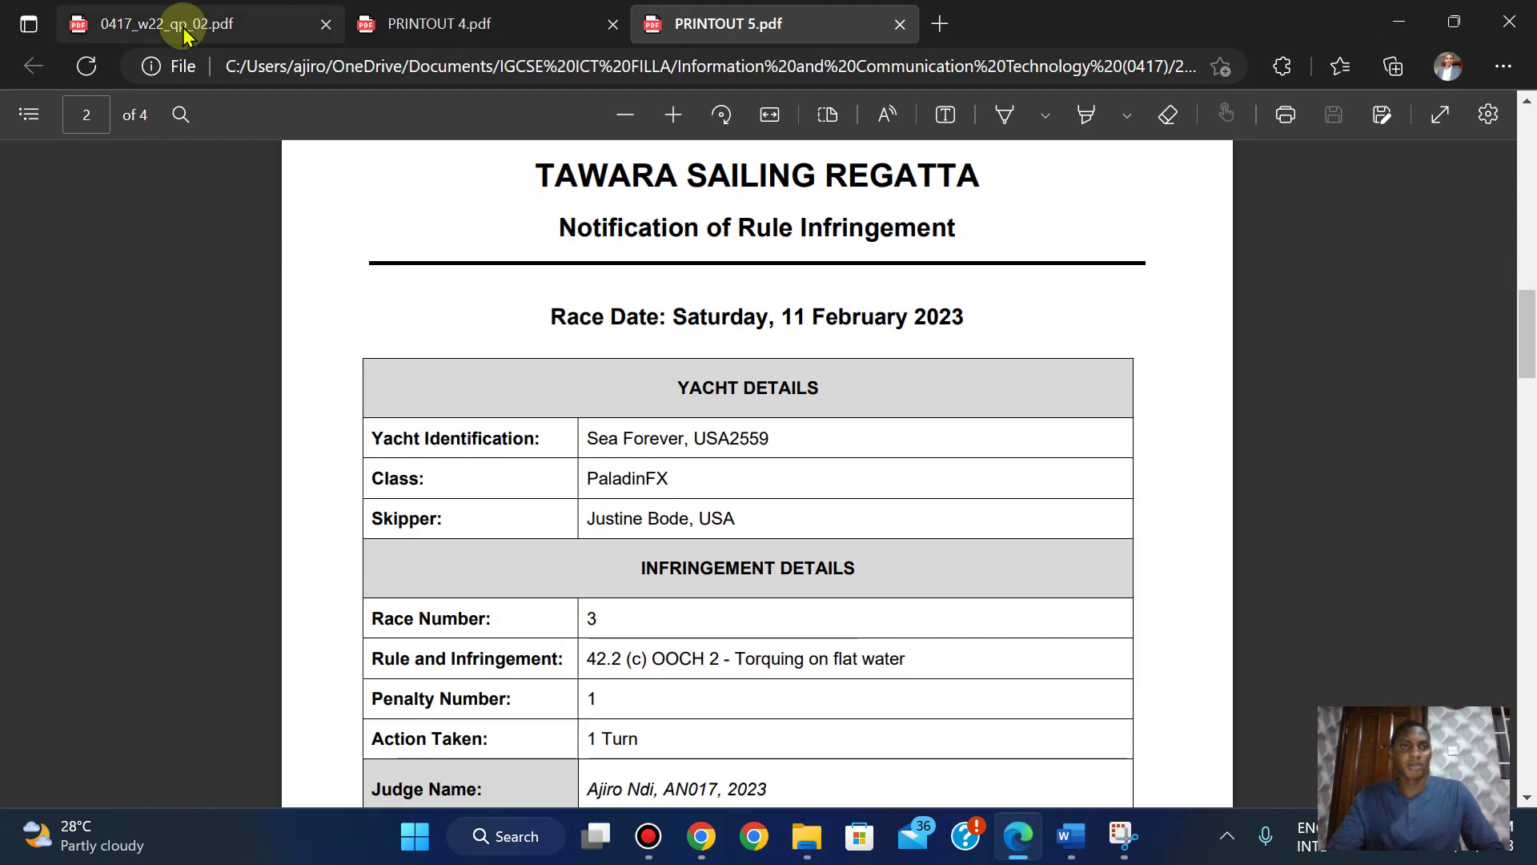
click(180, 34)
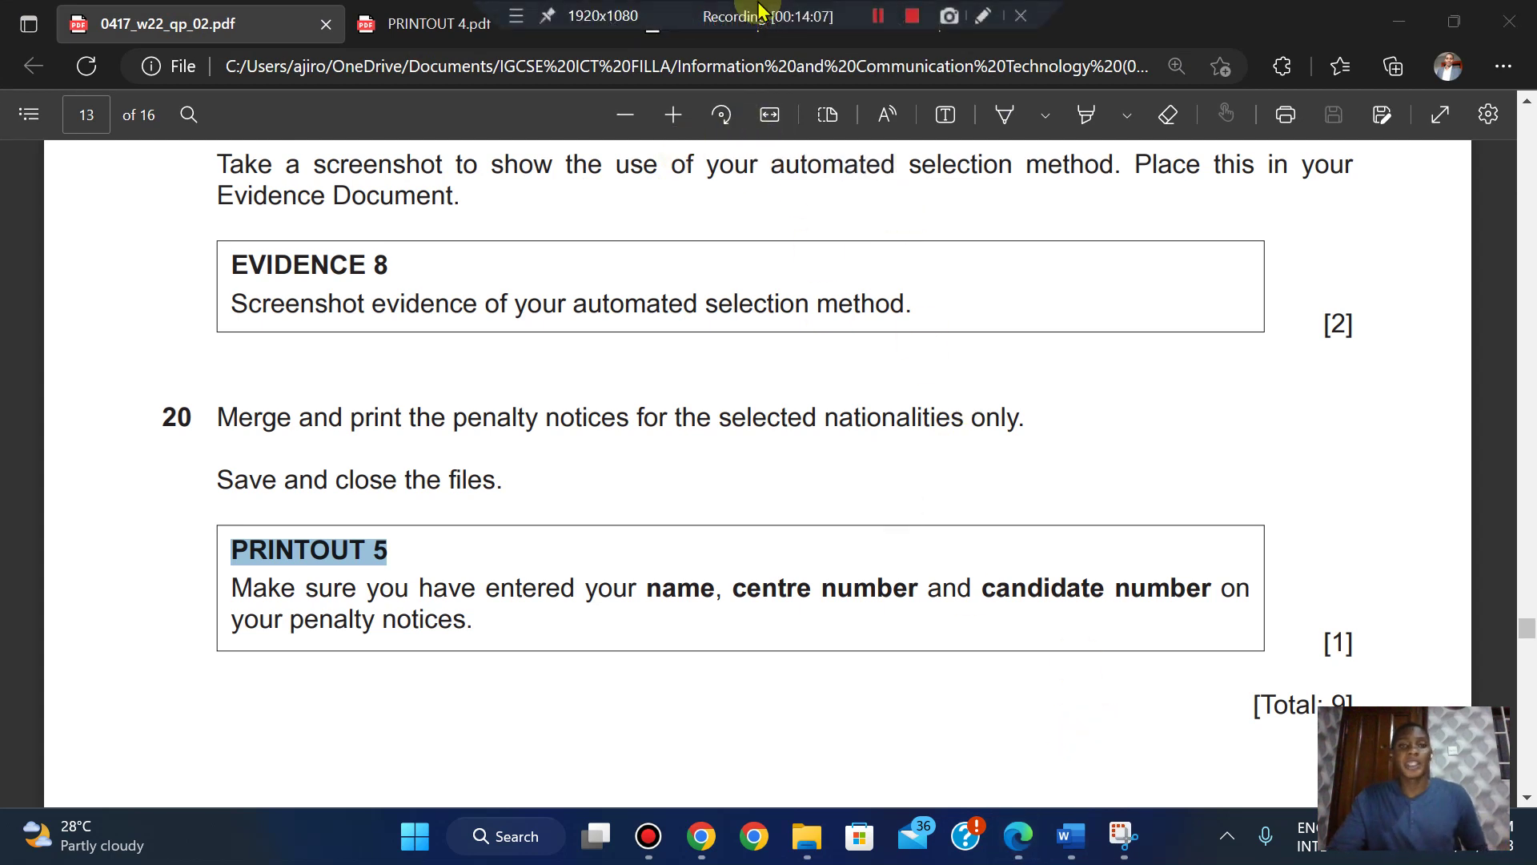
mouse_move(702, 836)
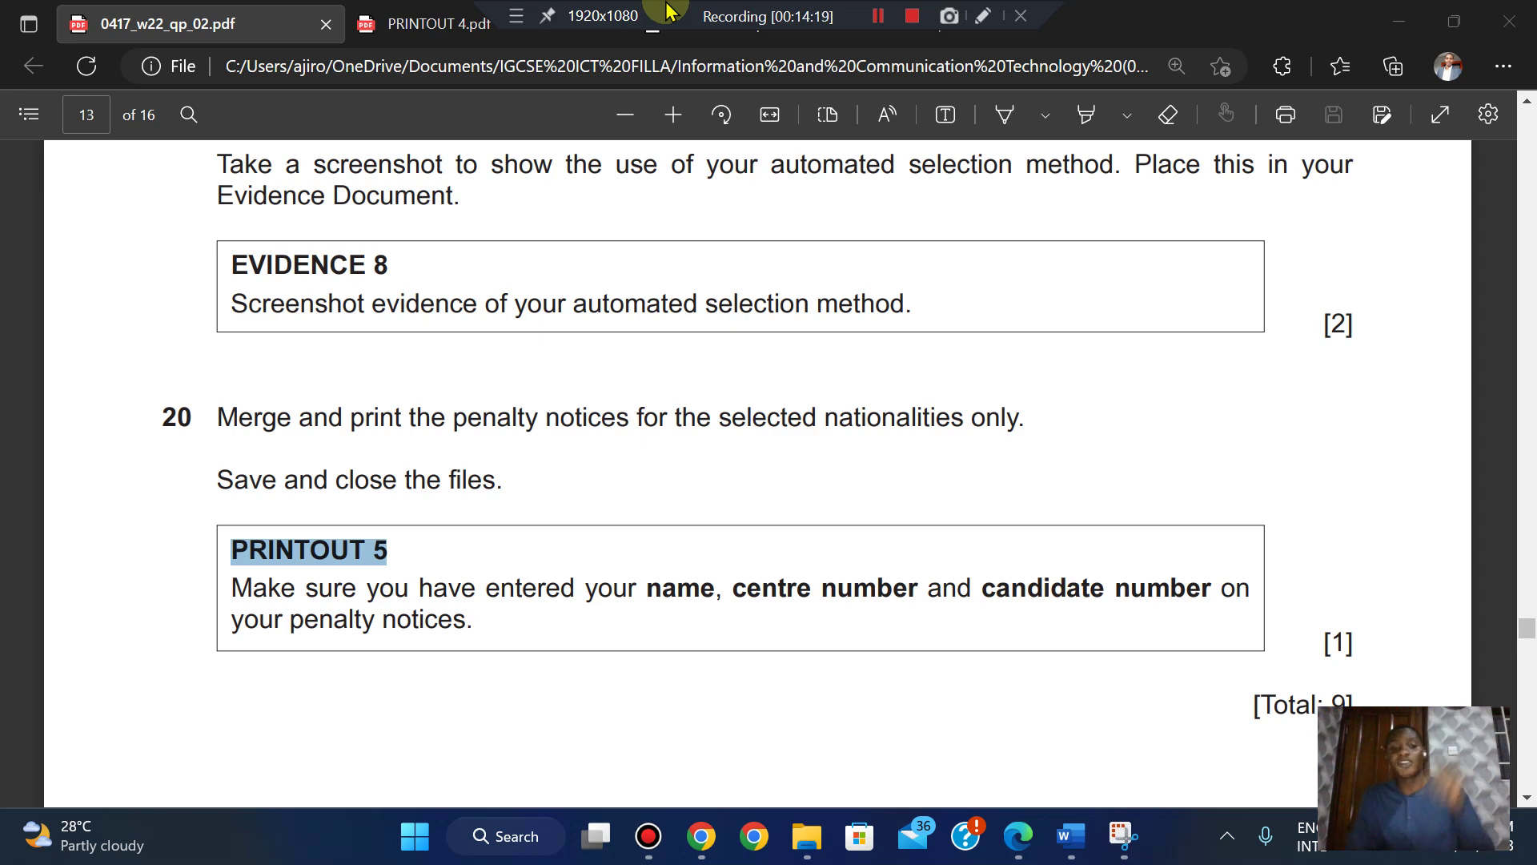
Show the tutor's YouTube channel home page with the ICT Applications IGCSE 0417 playlist
click(701, 842)
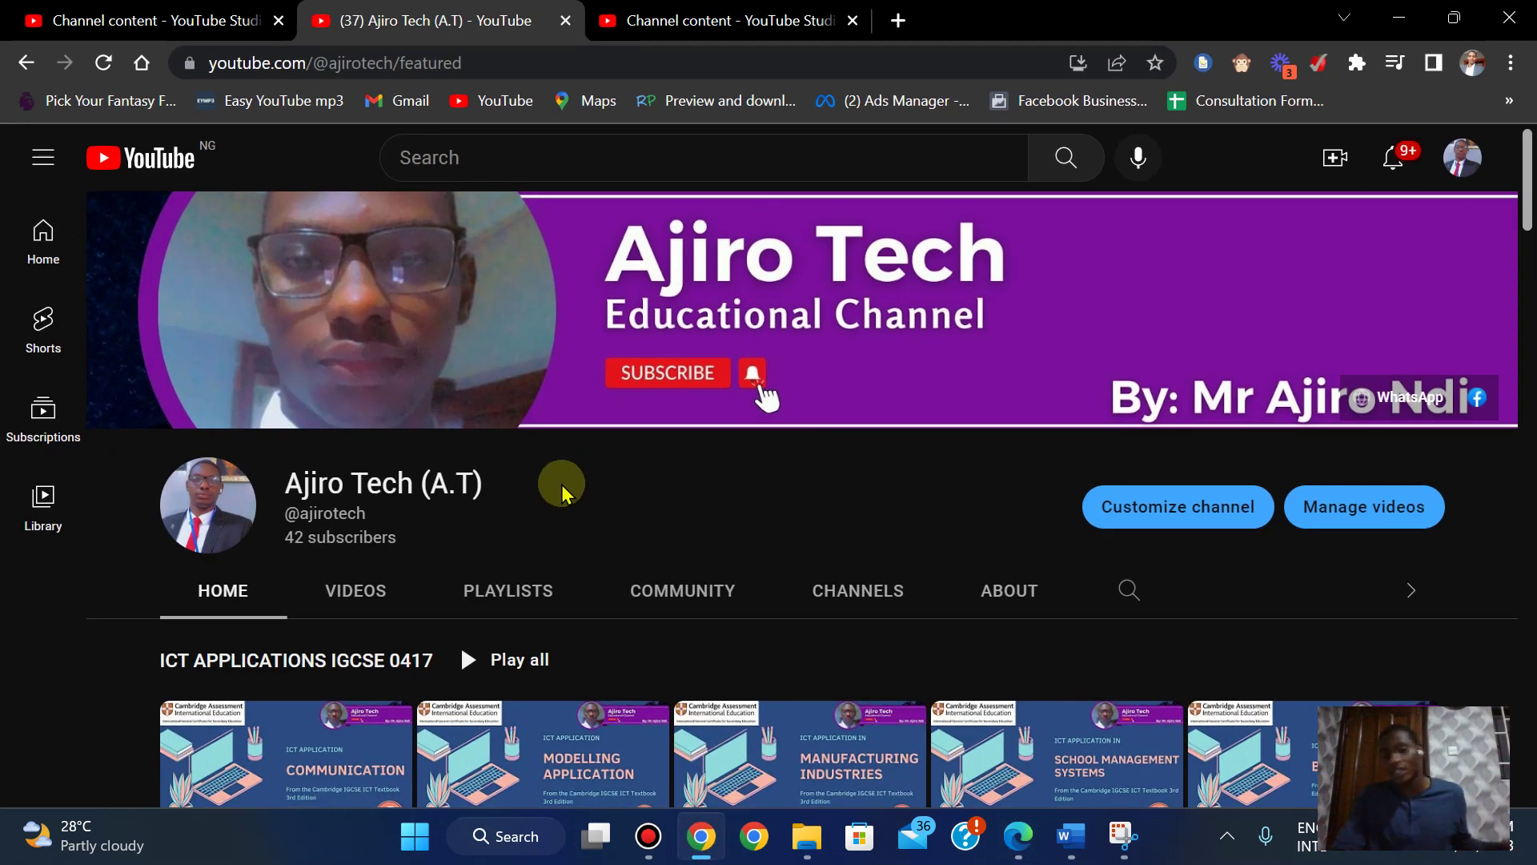